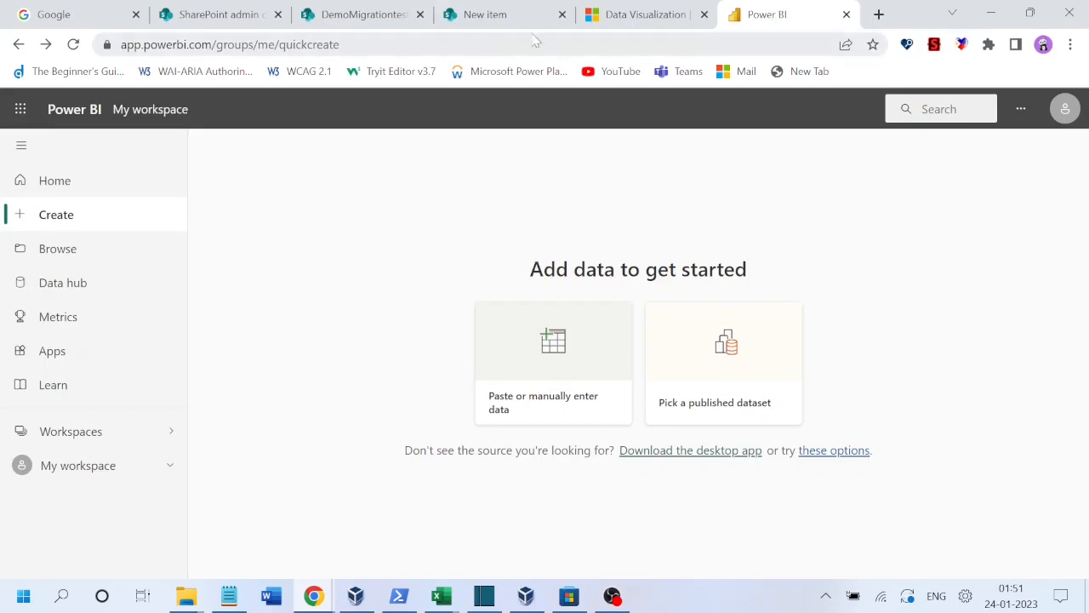
Step: Open the PowerBI Reports list in SharePoint and visualize it through the Power BI integration
{"action": "left_click", "coordinate": [501, 15]}
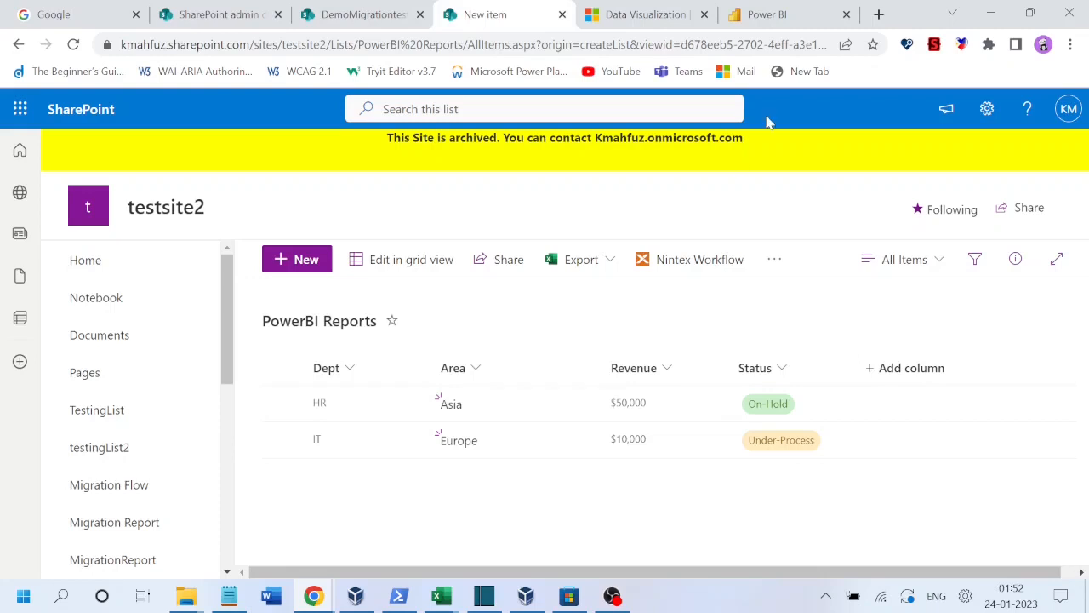
{"action": "left_click", "coordinate": [776, 17]}
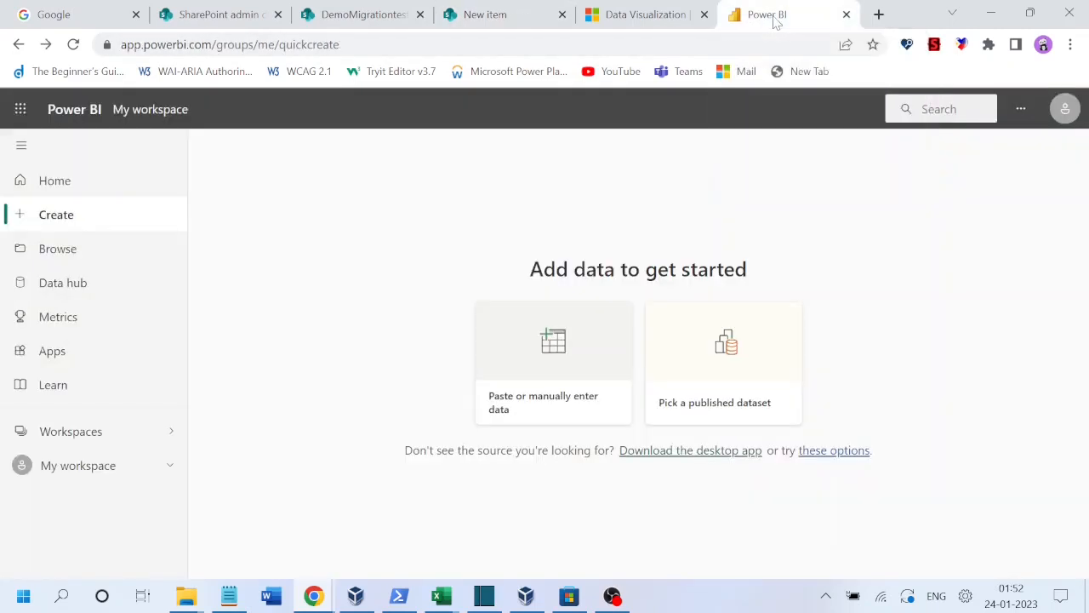
{"action": "left_click", "coordinate": [519, 14]}
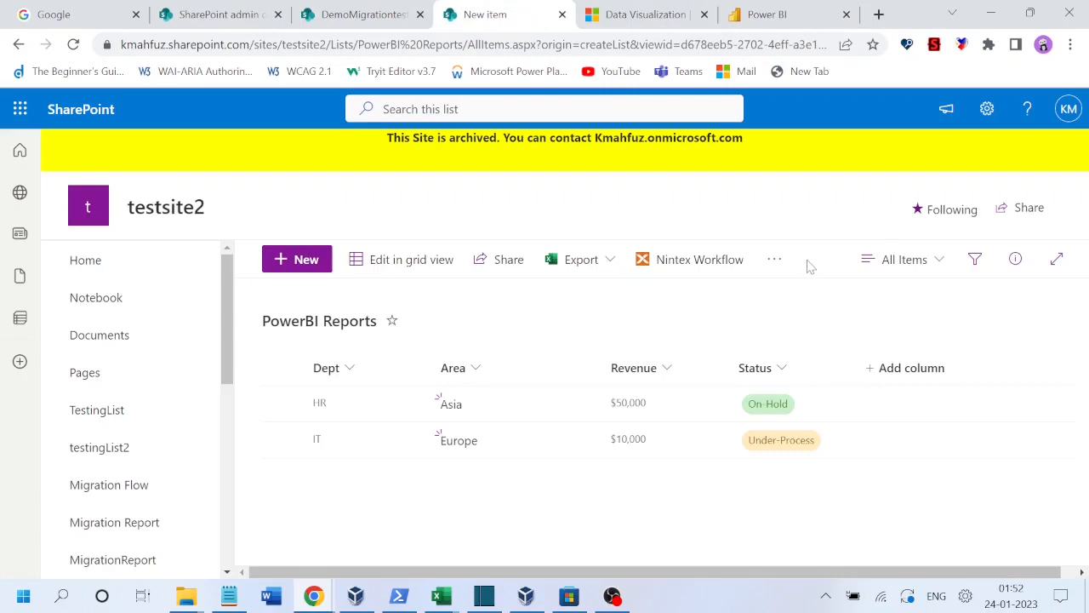
{"action": "left_click", "coordinate": [774, 259]}
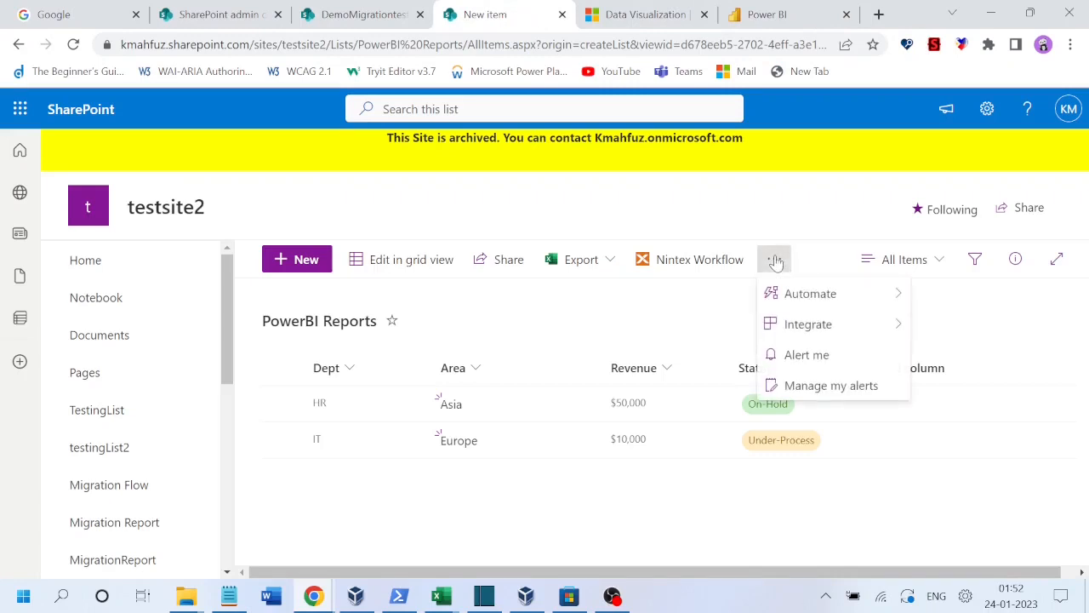
{"action": "mouse_move", "coordinate": [802, 304]}
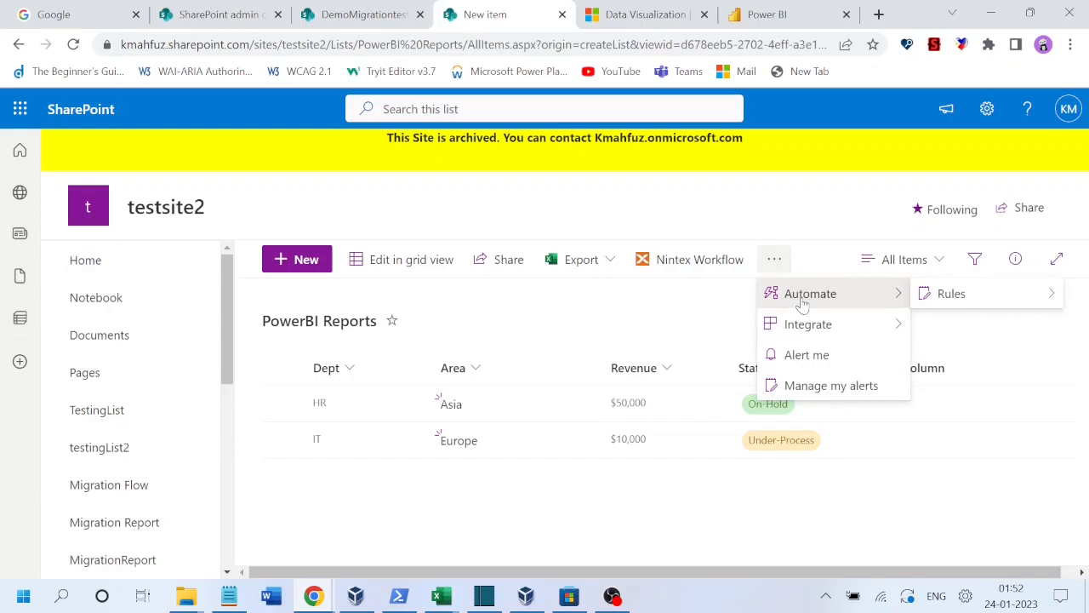
{"action": "mouse_move", "coordinate": [803, 323]}
{"action": "mouse_move", "coordinate": [970, 390]}
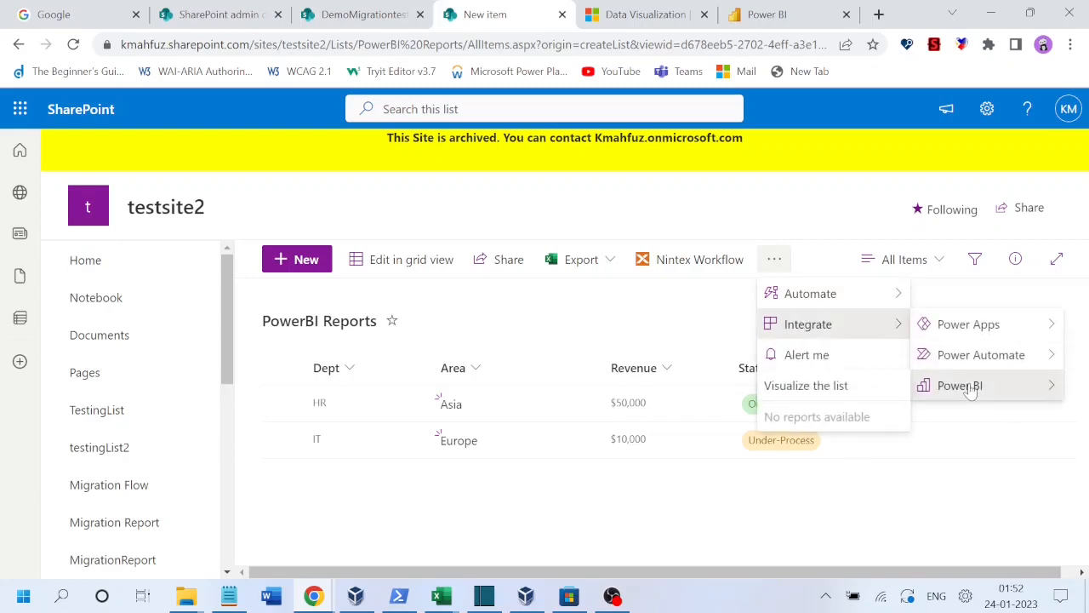
{"action": "left_click", "coordinate": [846, 390]}
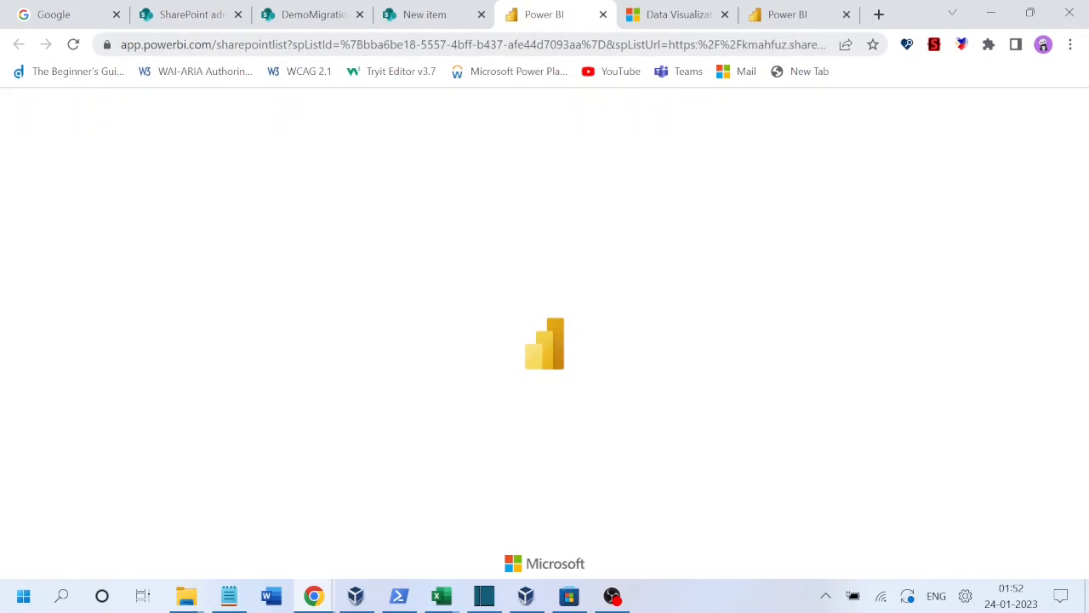
{"action": "left_click_drag", "start_coordinate": [218, 44], "coordinate": [124, 47]}
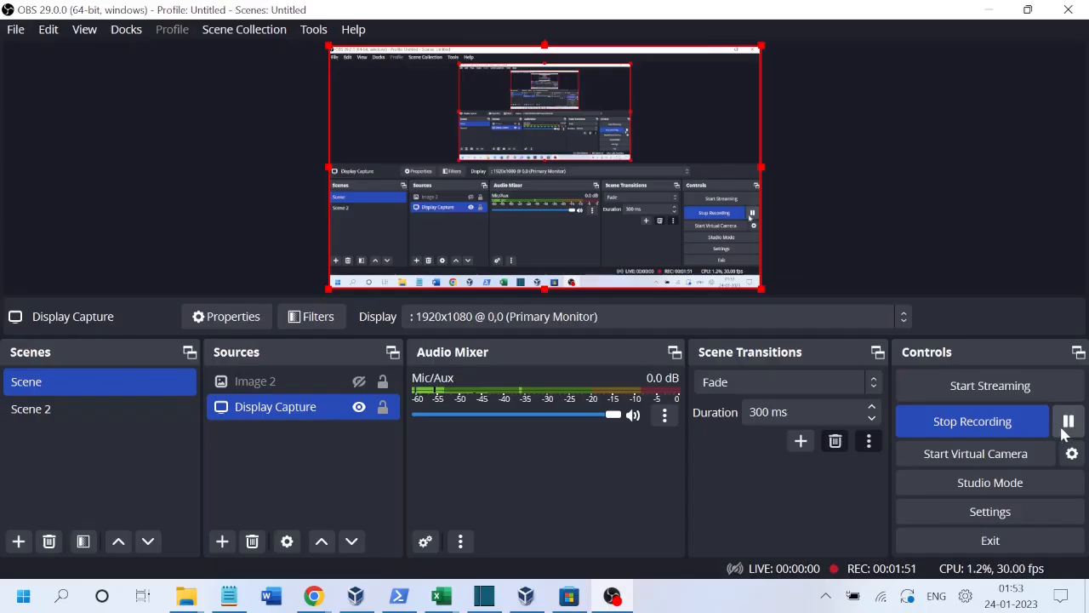
{"action": "left_click", "coordinate": [986, 10]}
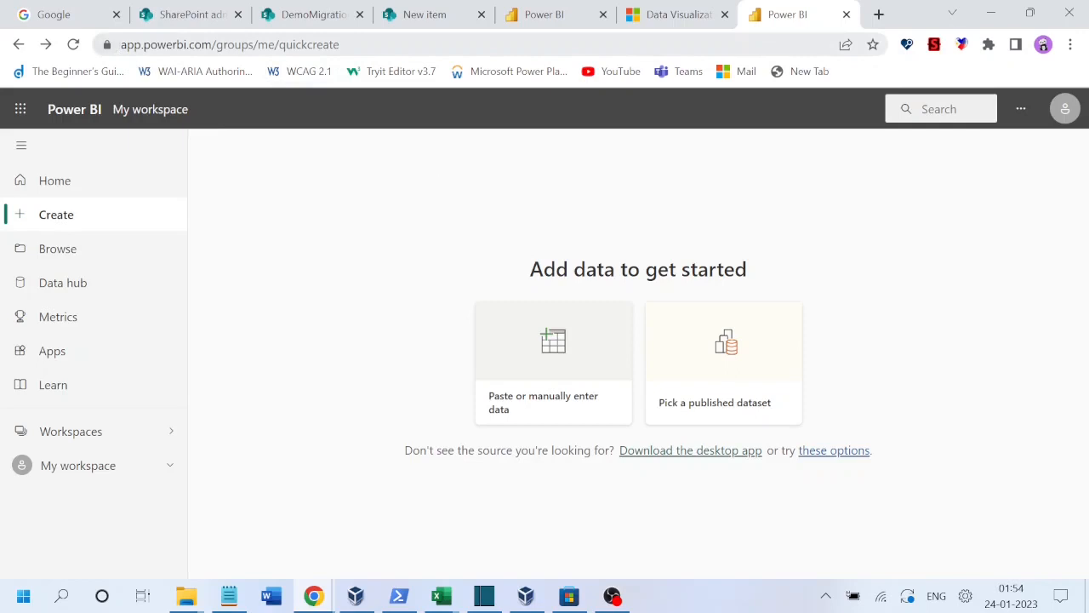
{"action": "left_click", "coordinate": [139, 43]}
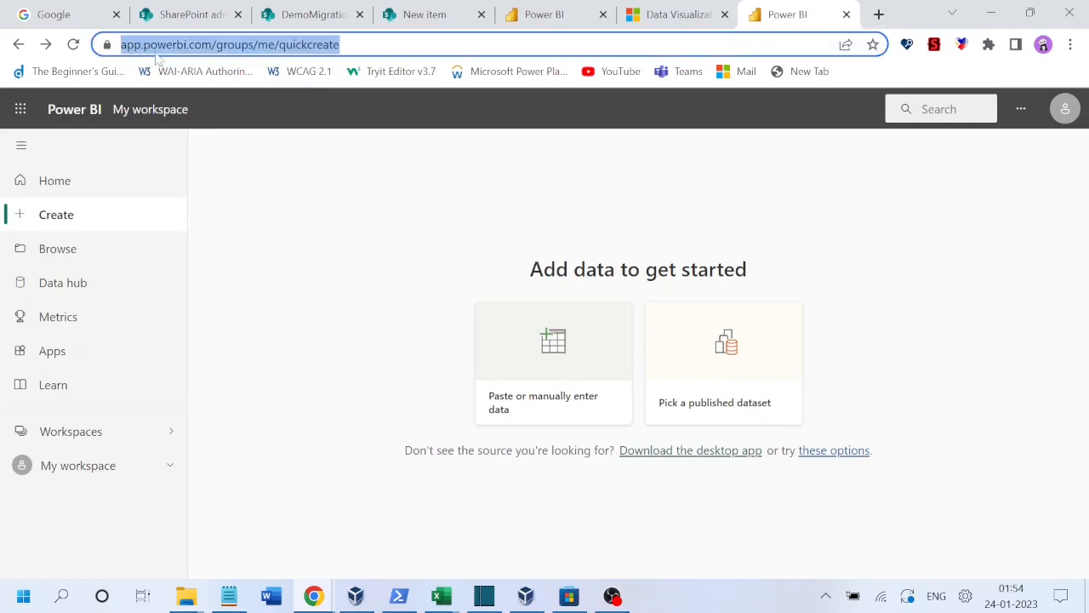
{"action": "left_click", "coordinate": [374, 297]}
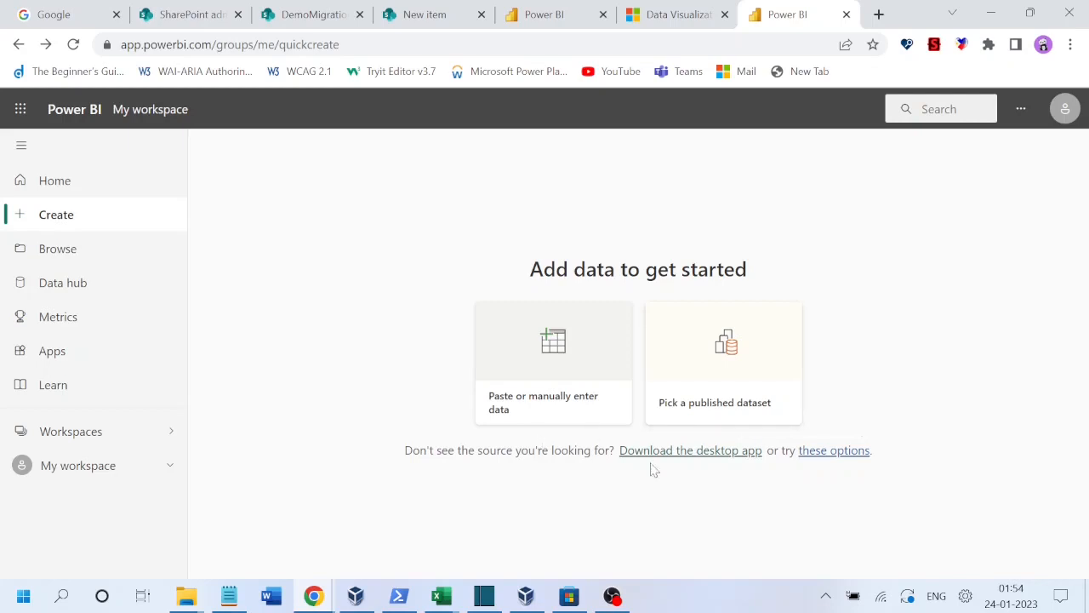
Step: Get Power BI Desktop from the Microsoft Store, starting from the other data source options on the Create page
{"action": "left_click", "coordinate": [834, 452]}
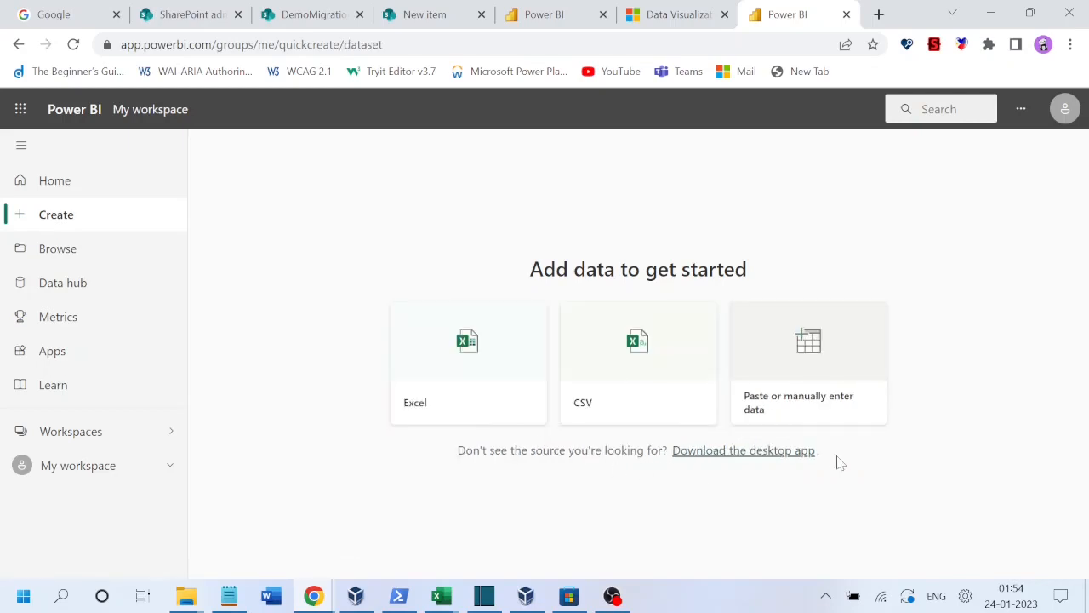
{"action": "left_click", "coordinate": [747, 457]}
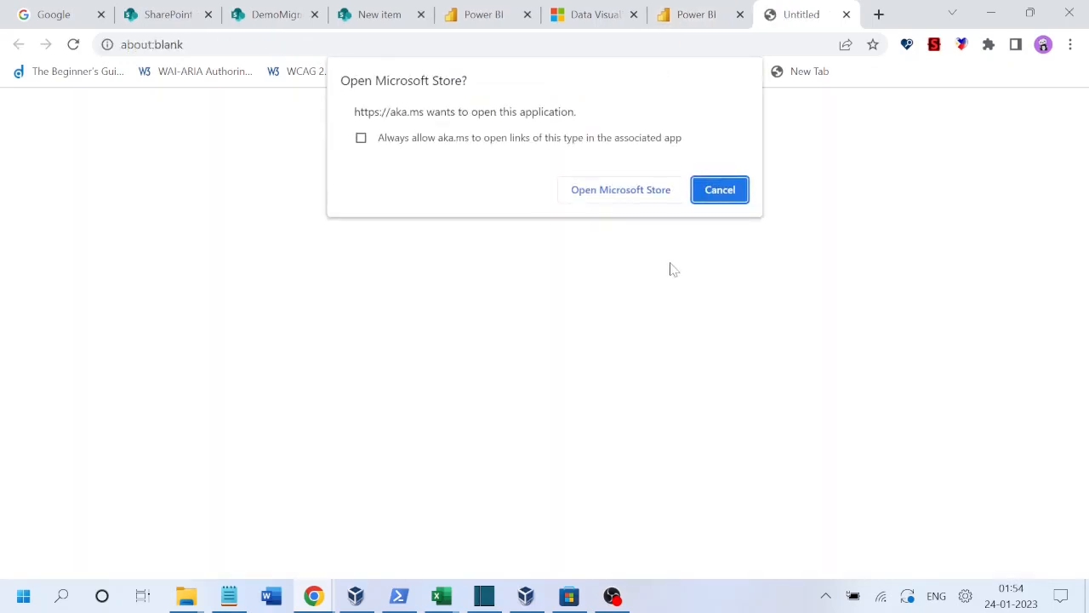
{"action": "left_click", "coordinate": [625, 197]}
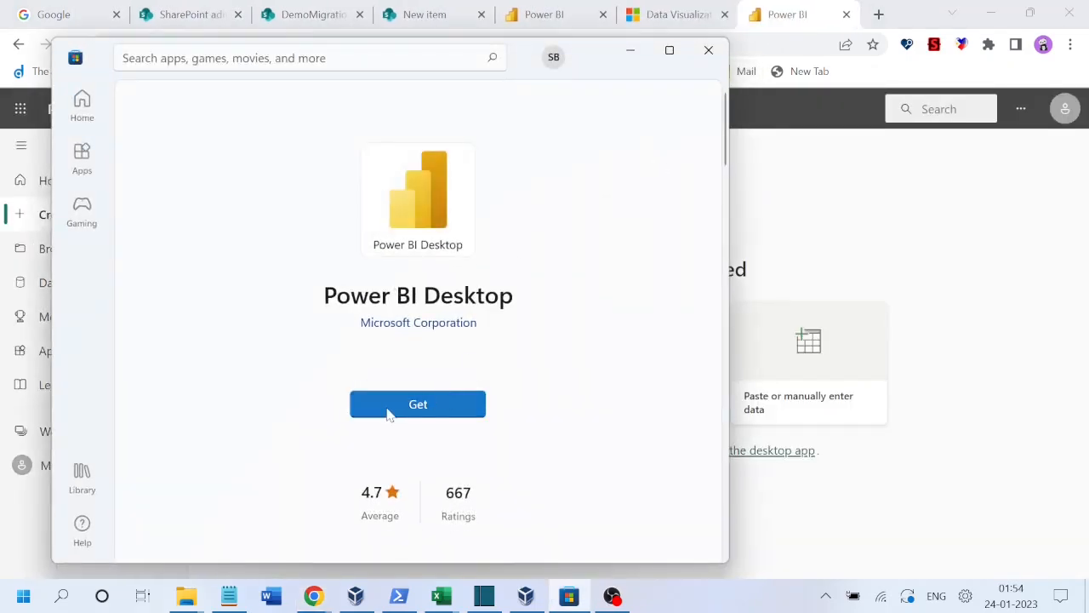
{"action": "left_click", "coordinate": [388, 414]}
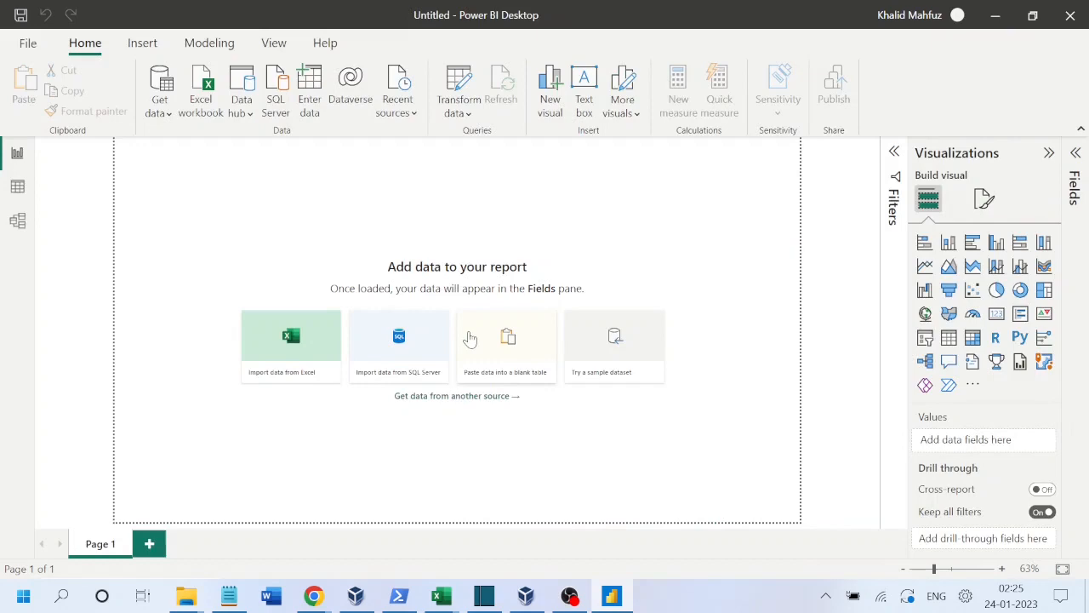
Step: Copy the PowerBI Reports list's address up to the list name in the browser and switch back to Power BI Desktop
{"action": "mouse_move", "coordinate": [323, 596]}
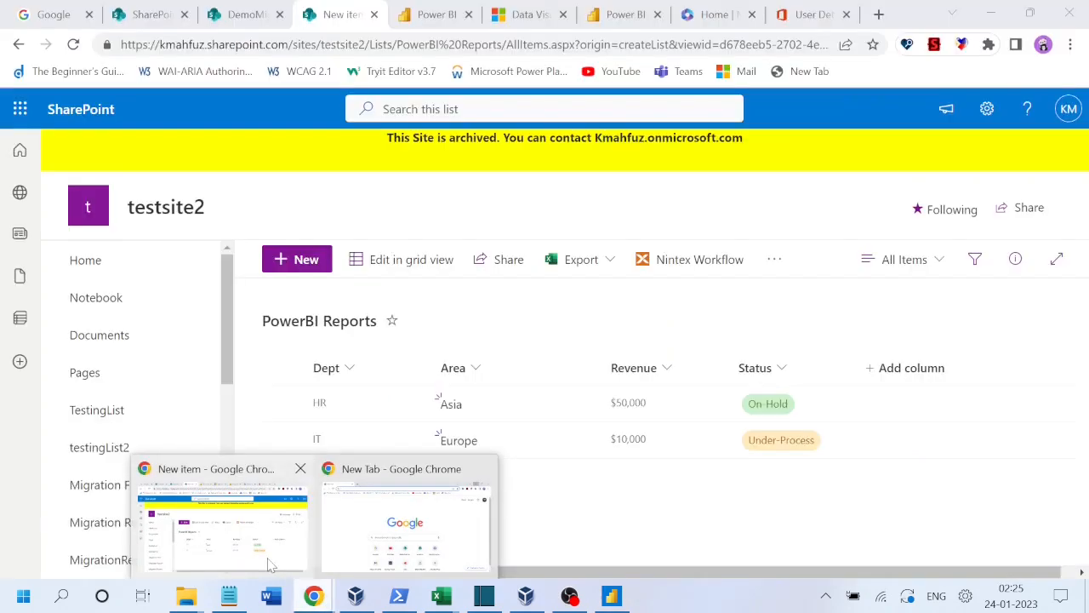
{"action": "left_click", "coordinate": [294, 566]}
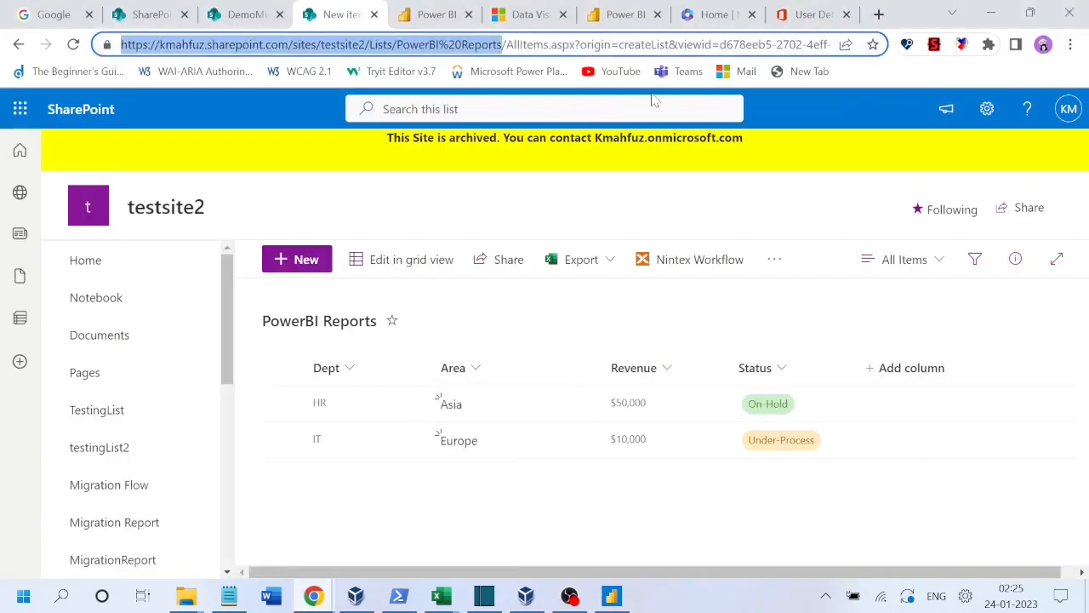
{"action": "left_click", "coordinate": [639, 27]}
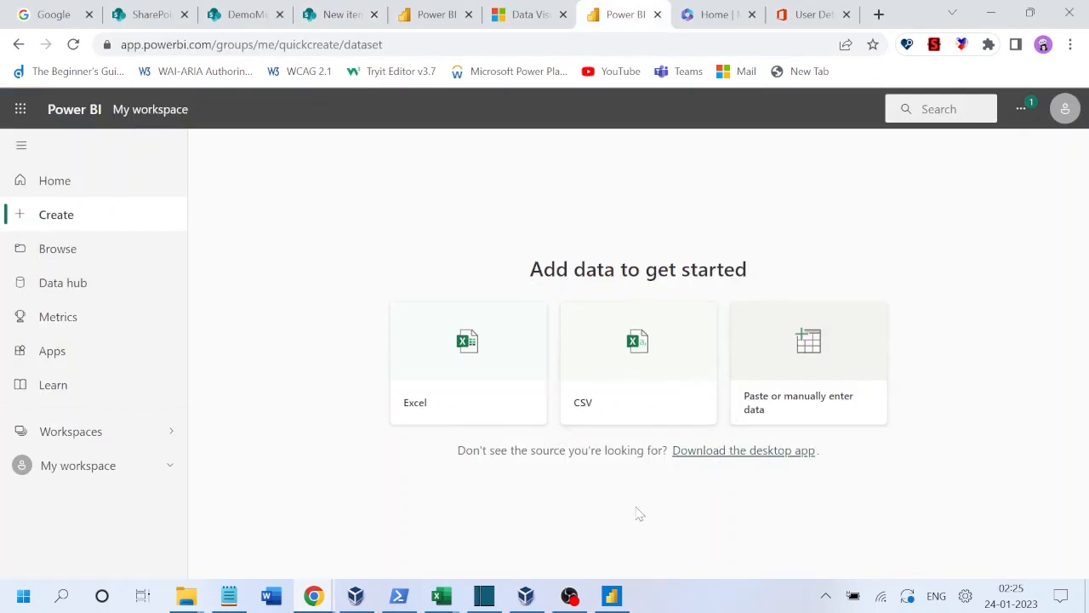
{"action": "left_click", "coordinate": [611, 596]}
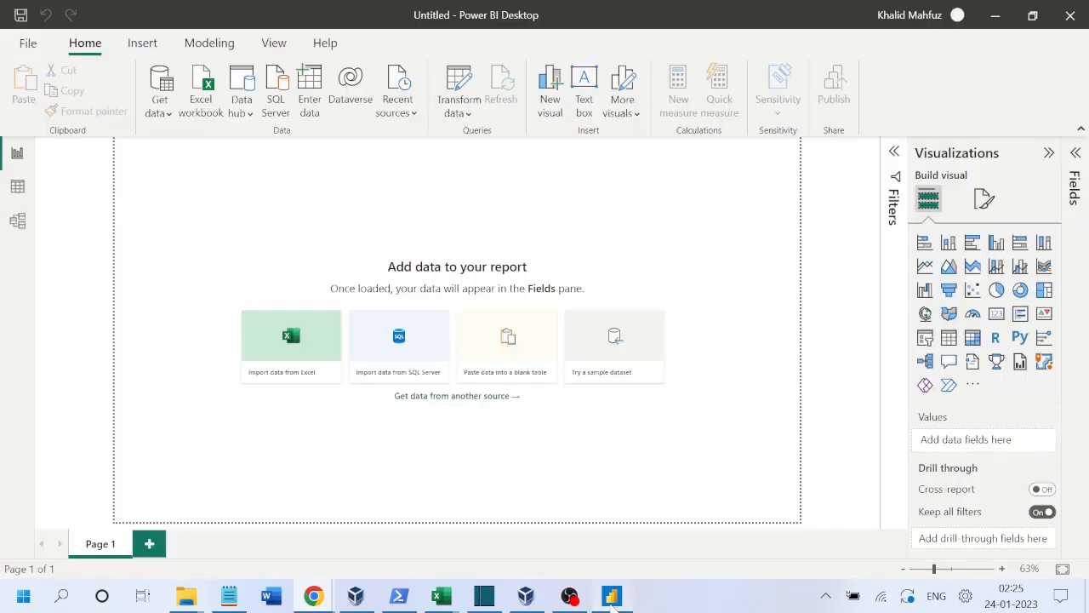
Step: Start a connection to a SharePoint Online List from the online services data sources
{"action": "left_click", "coordinate": [445, 406]}
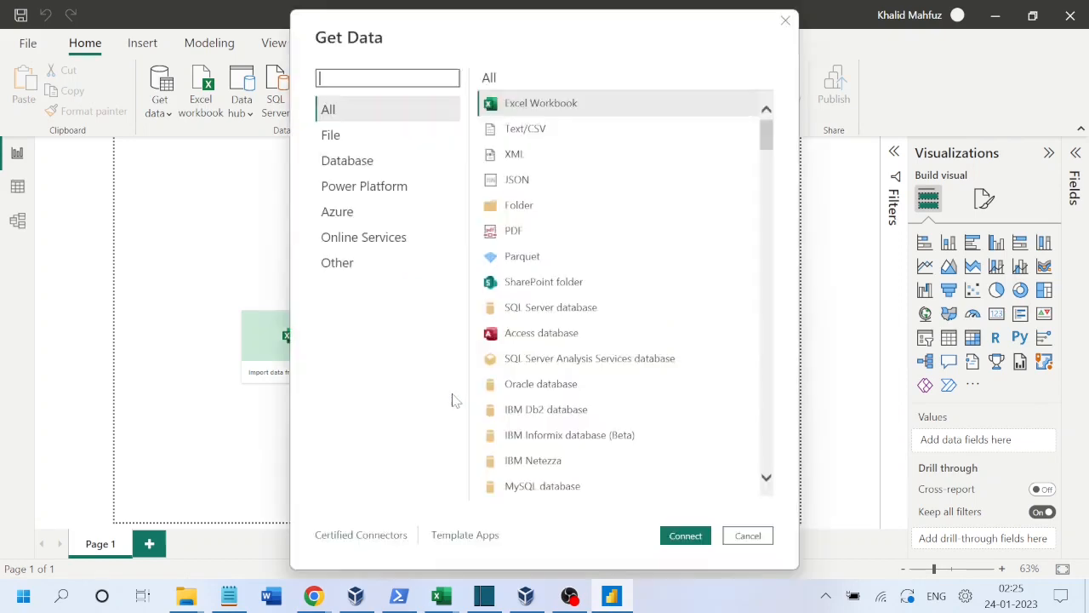
{"action": "left_click", "coordinate": [386, 241]}
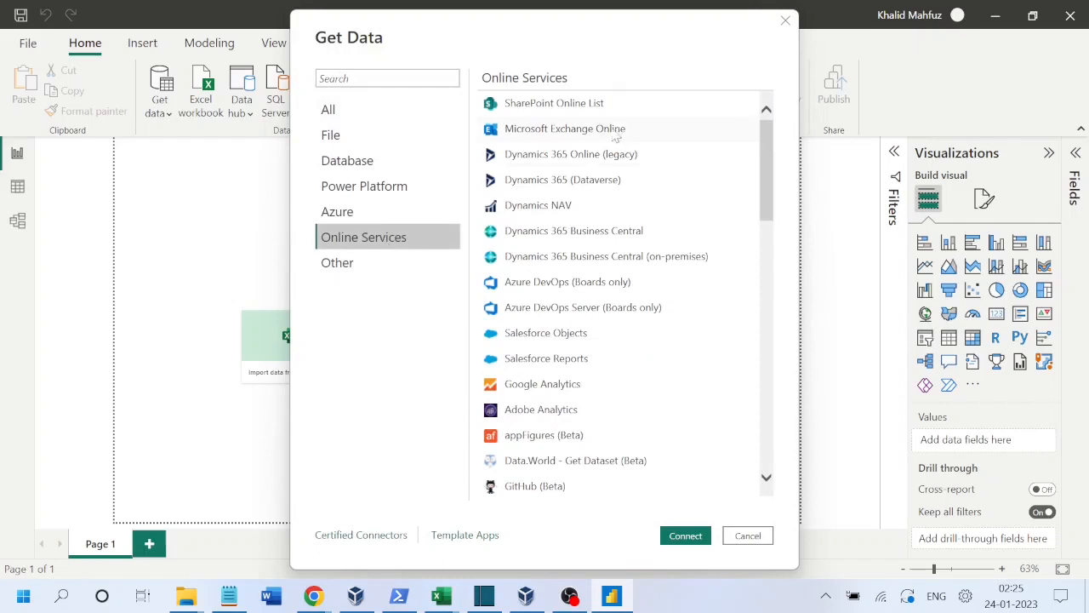
{"action": "left_click", "coordinate": [564, 104]}
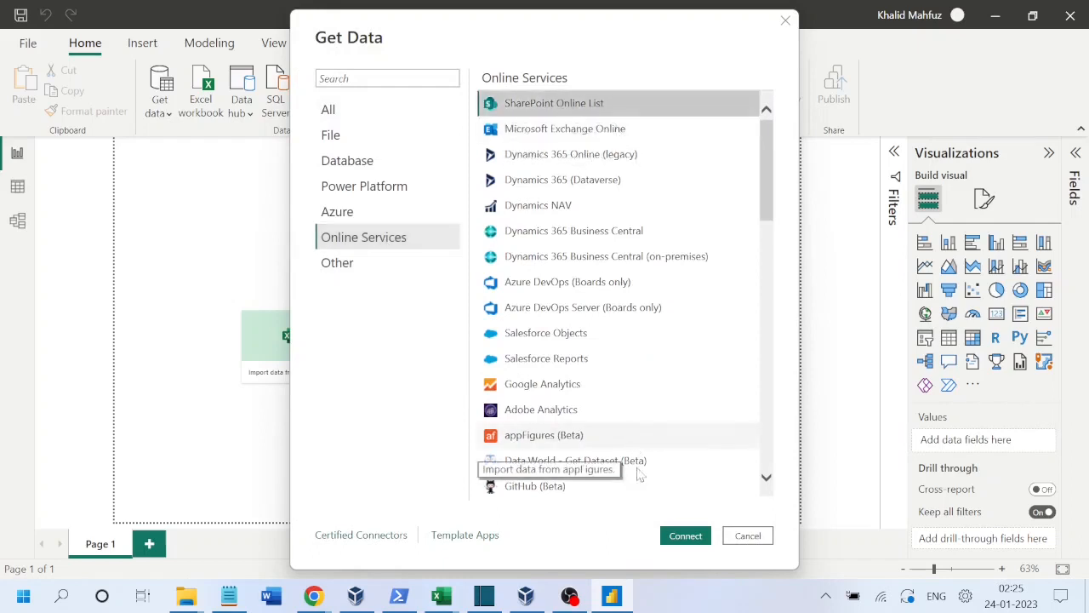
{"action": "left_click", "coordinate": [690, 538]}
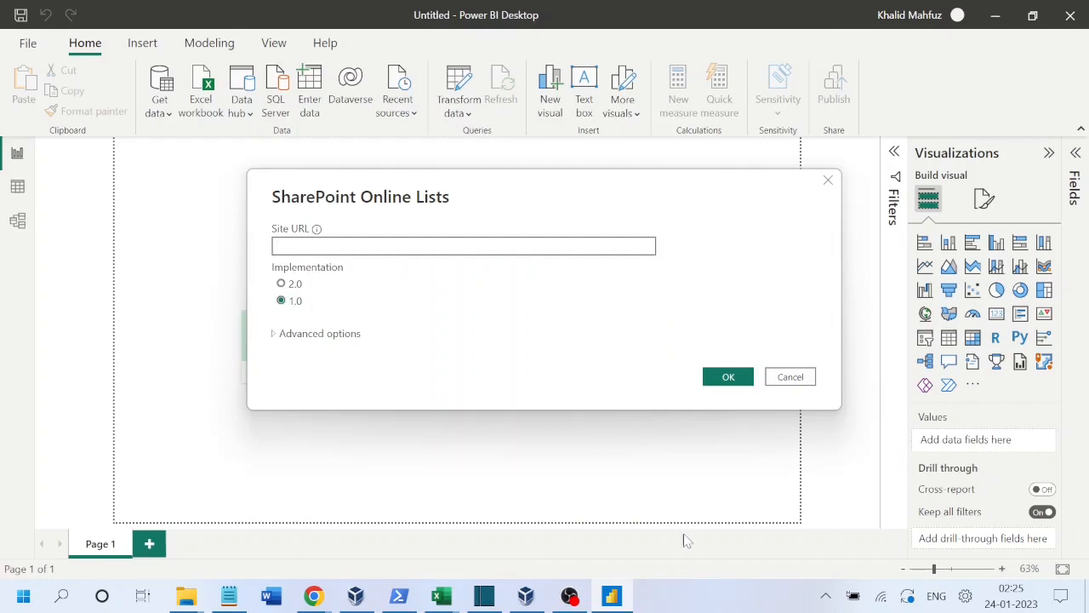
Step: Paste the copied address as the site URL, trim it to end at /sites/testsite2/, expand the advanced options and confirm
{"action": "type", "text": "https://kmahfuz.sharepoint.com/sites/testsite2/Lists/PowerBI%20Reports"}
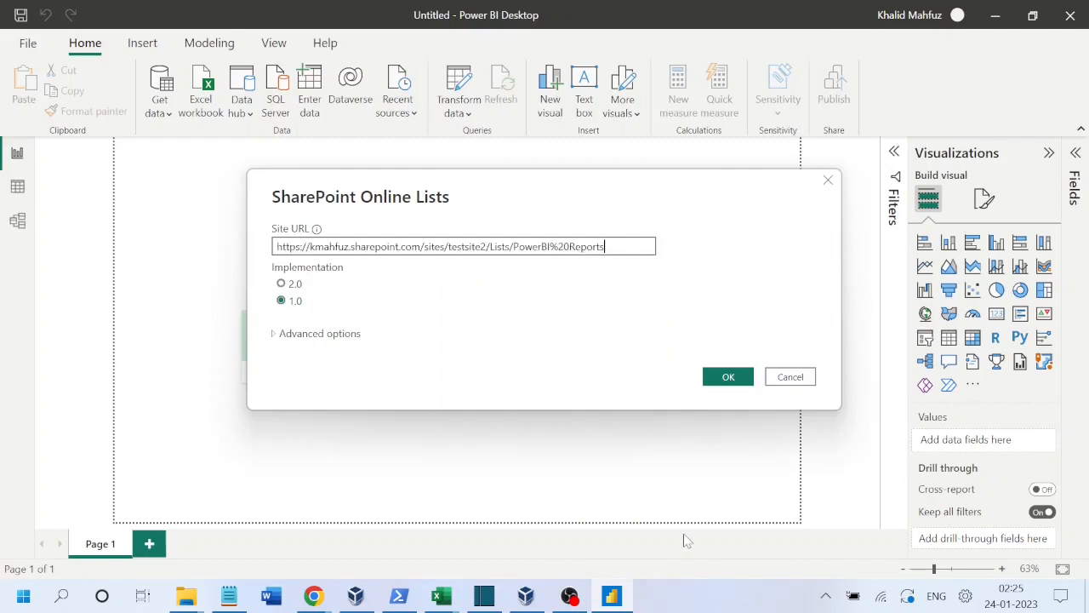
{"action": "key", "text": "BackSpace"}
{"action": "key", "text": "BackSpace"}
{"action": "key", "text": "BackSpace"}
{"action": "key", "text": "BackSpace"}
{"action": "key", "text": "BackSpace"}
{"action": "key", "text": "BackSpace"}
{"action": "key", "text": "BackSpace"}
{"action": "key", "text": "BackSpace"}
{"action": "key", "text": "BackSpace"}
{"action": "key", "text": "BackSpace"}
{"action": "key", "text": "BackSpace"}
{"action": "key", "text": "BackSpace"}
{"action": "key", "text": "BackSpace"}
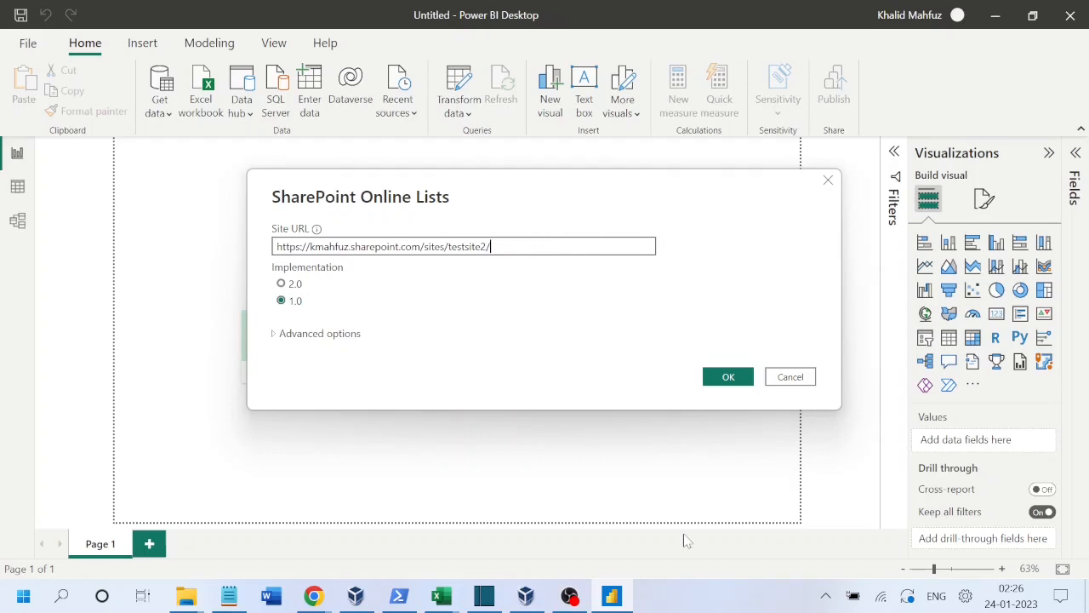
{"action": "left_click", "coordinate": [273, 337]}
{"action": "left_click", "coordinate": [273, 334]}
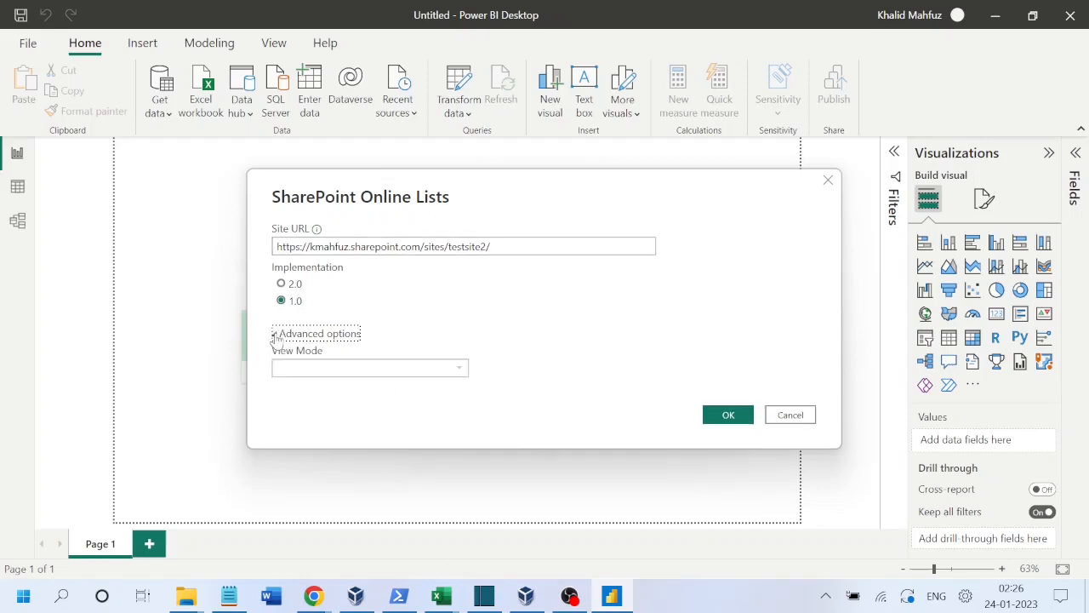
{"action": "left_click", "coordinate": [729, 416]}
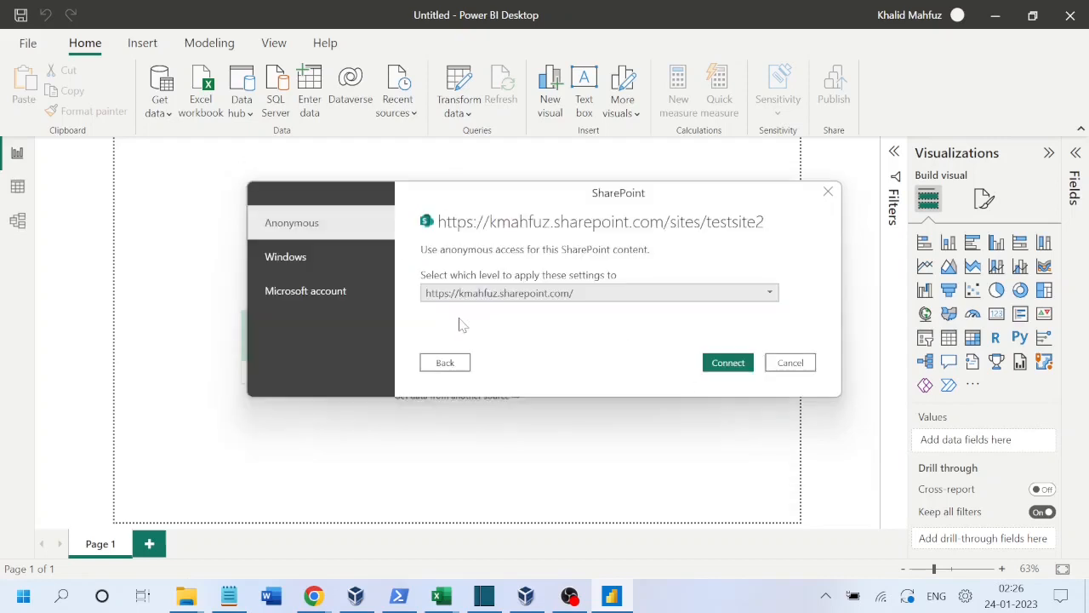
Step: Sign in with the organizational Microsoft account by entering the account password, and connect to the SharePoint site
{"action": "left_click", "coordinate": [287, 295]}
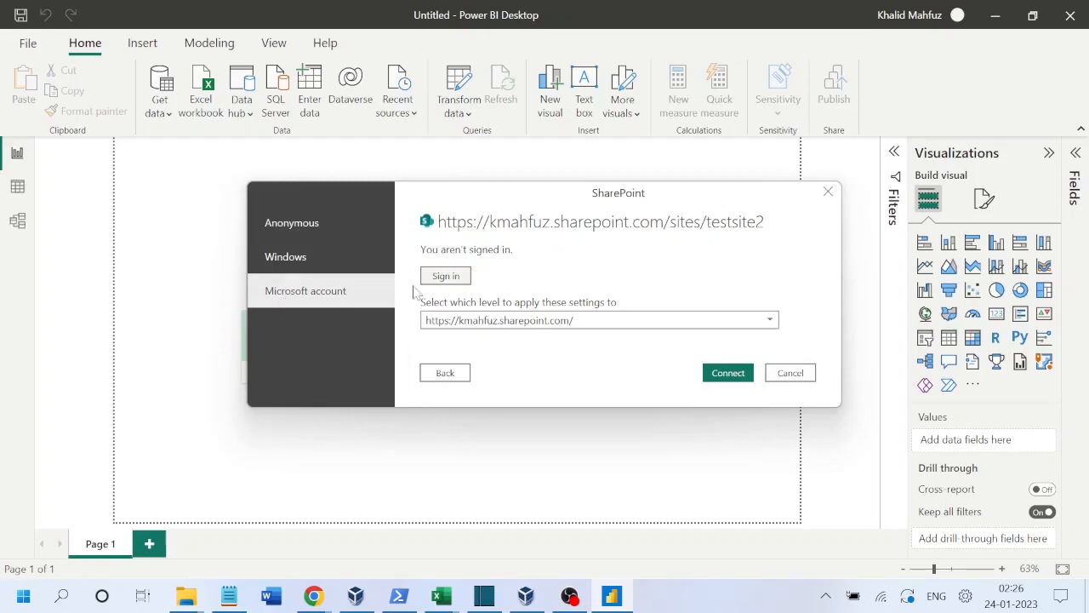
{"action": "left_click", "coordinate": [446, 277]}
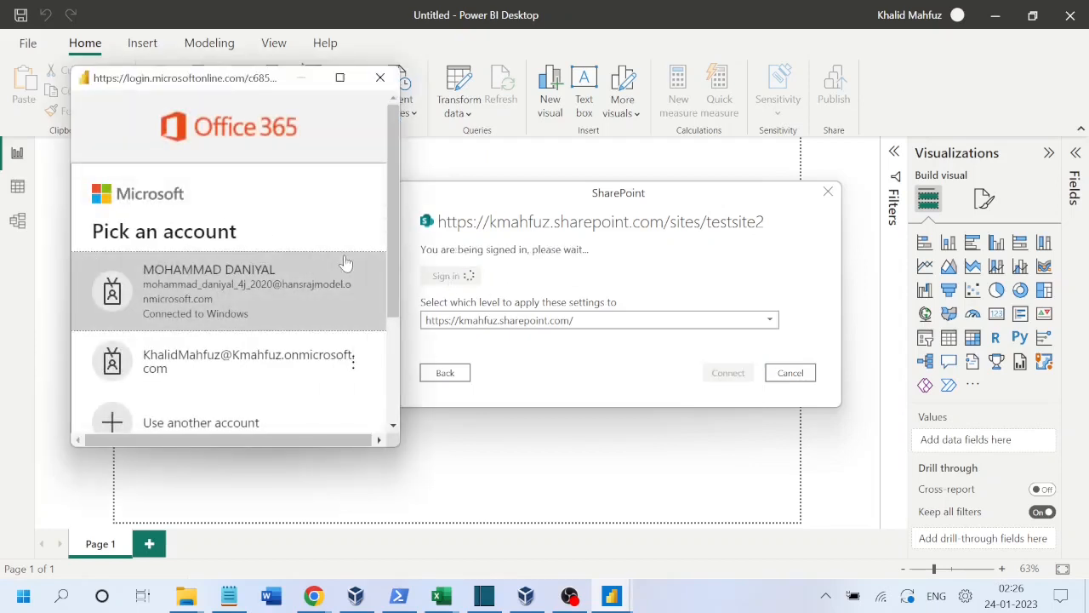
{"action": "left_click", "coordinate": [227, 372]}
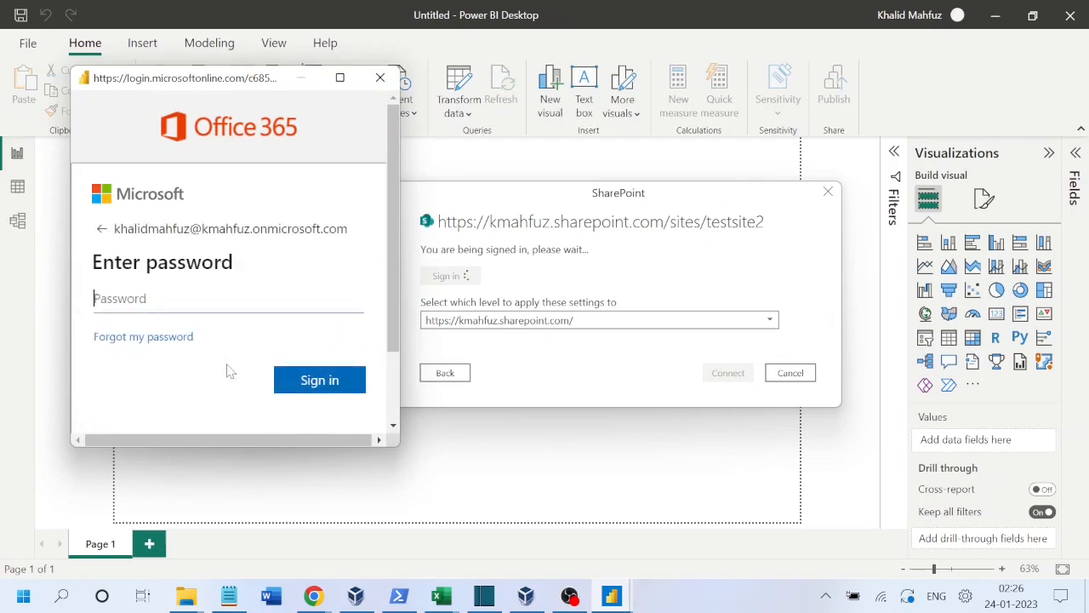
{"action": "type", "text": "•••••••••"}
{"action": "key", "text": "Return"}
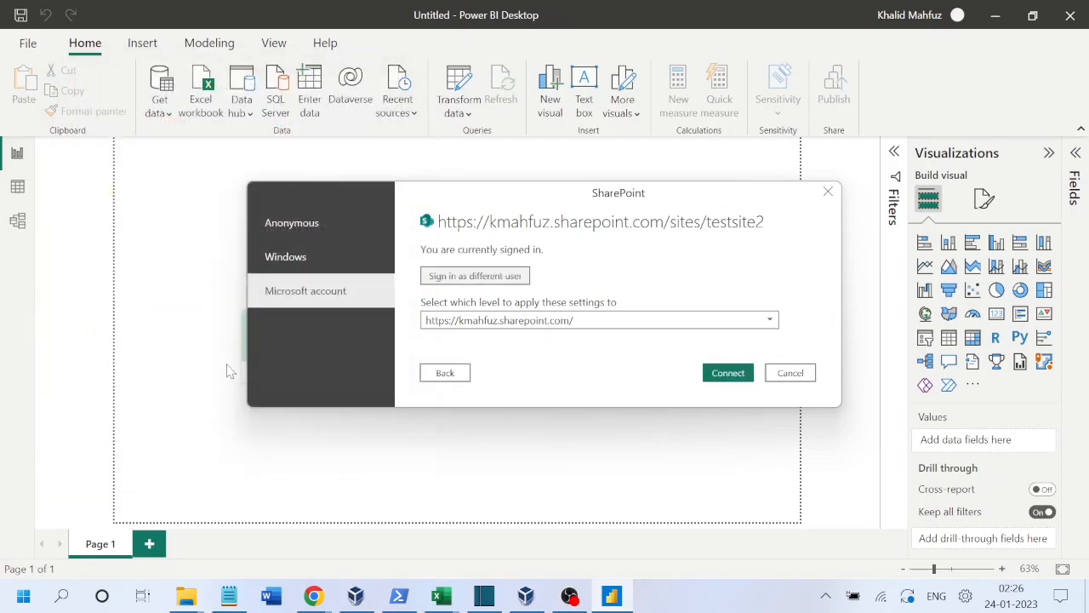
{"action": "left_click", "coordinate": [713, 376]}
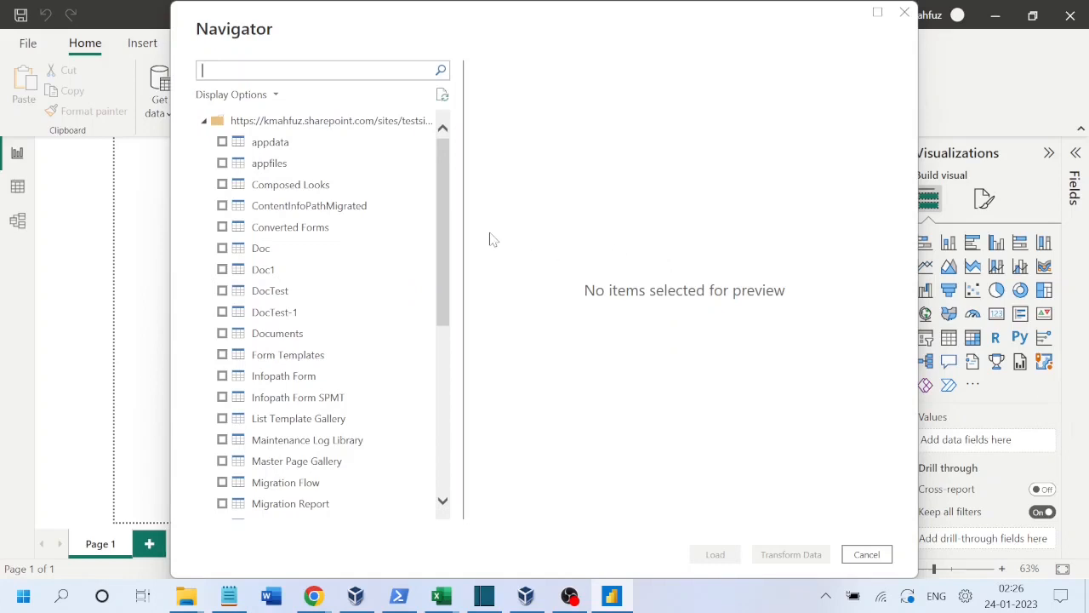
Step: Preview the PowerBI Reports list in the Navigator and mark it for loading
{"action": "scroll", "coordinate": [451, 275], "scroll_direction": "down", "scroll_amount": 1}
{"action": "left_click_drag", "start_coordinate": [451, 274], "coordinate": [451, 339]}
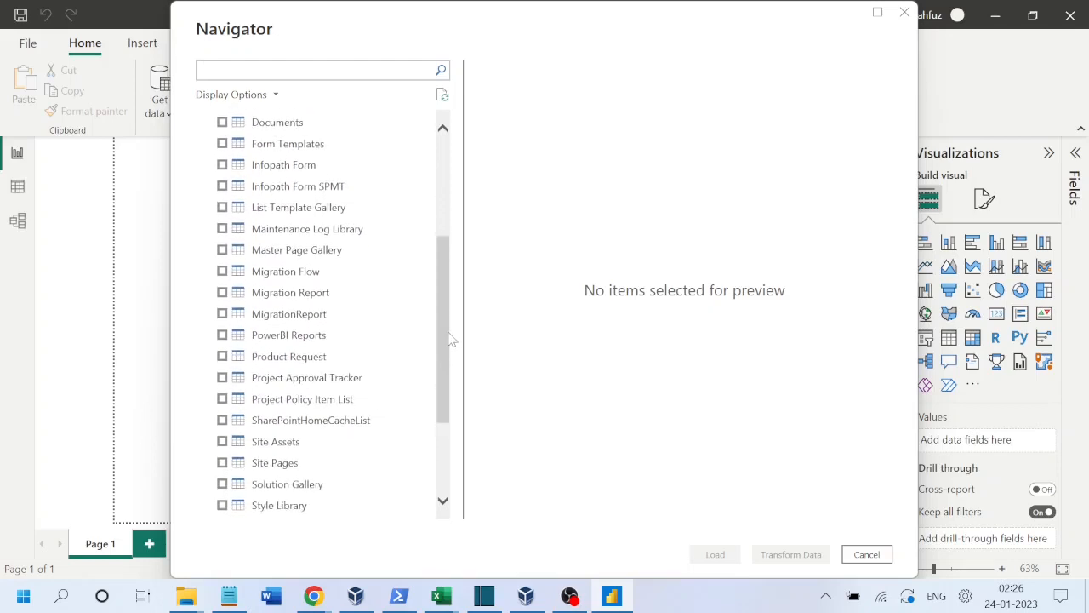
{"action": "left_click", "coordinate": [302, 340]}
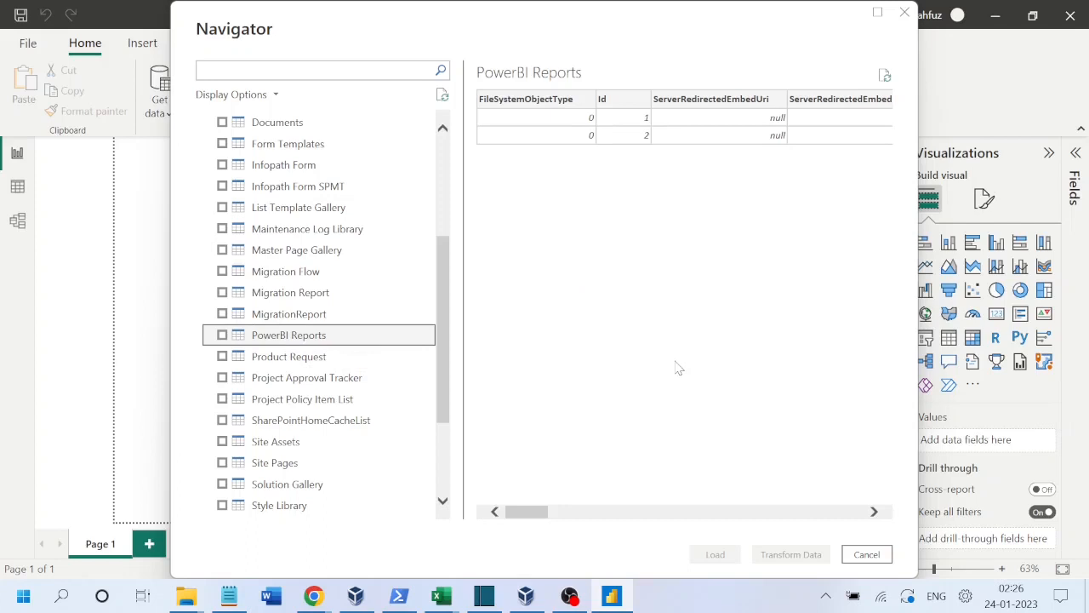
{"action": "left_click_drag", "start_coordinate": [539, 513], "coordinate": [683, 510]}
{"action": "scroll", "coordinate": [224, 413], "scroll_direction": "up", "scroll_amount": 1}
{"action": "left_click", "coordinate": [223, 413]}
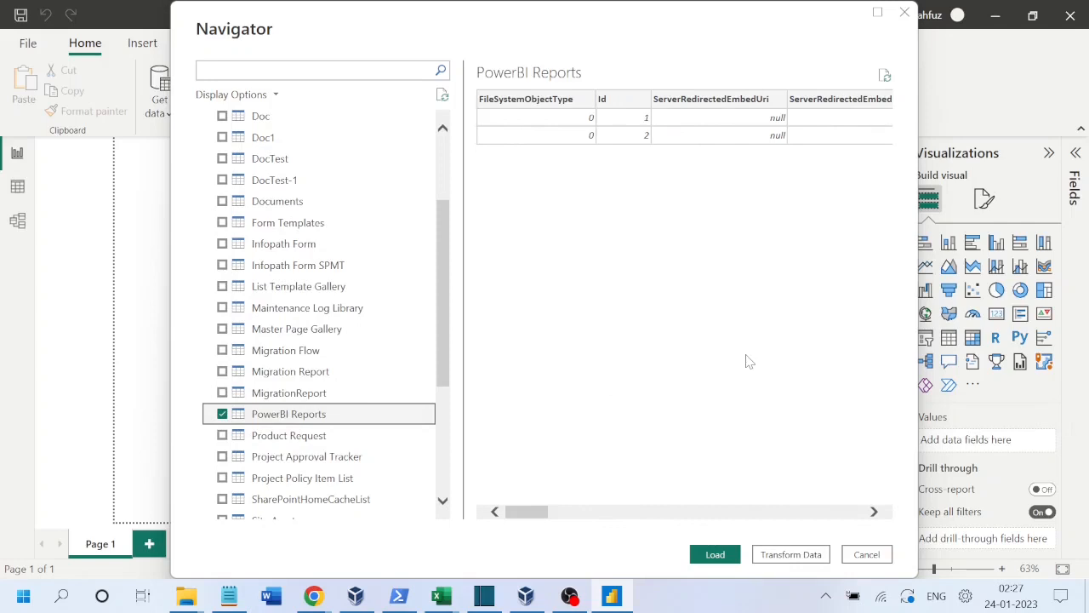
Step: Load the PowerBI Reports list into the report and expand its table to look through the available fields
{"action": "left_click", "coordinate": [723, 557]}
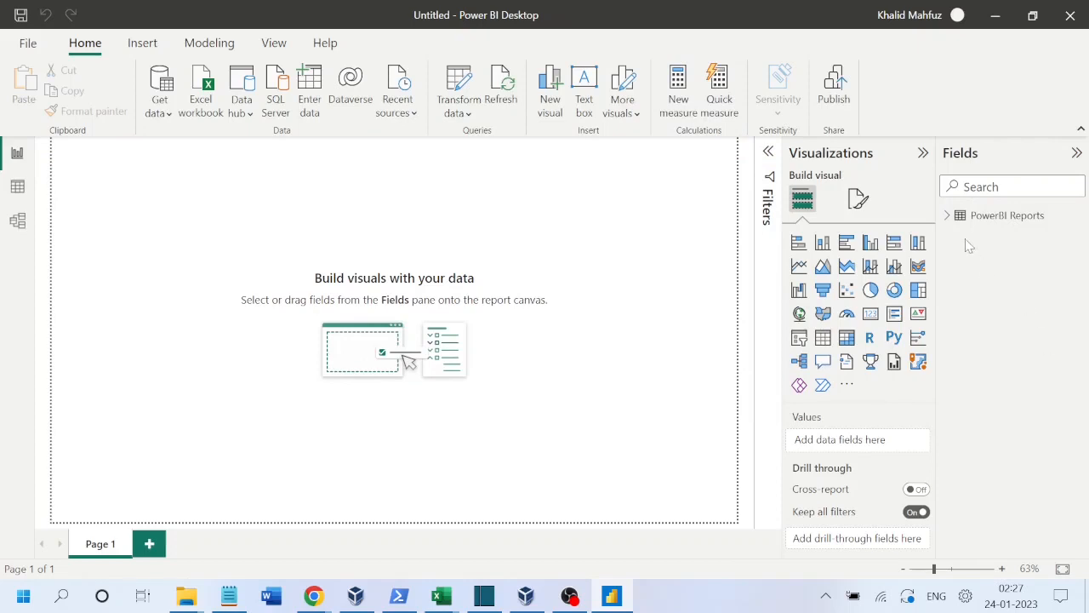
{"action": "left_click", "coordinate": [947, 216]}
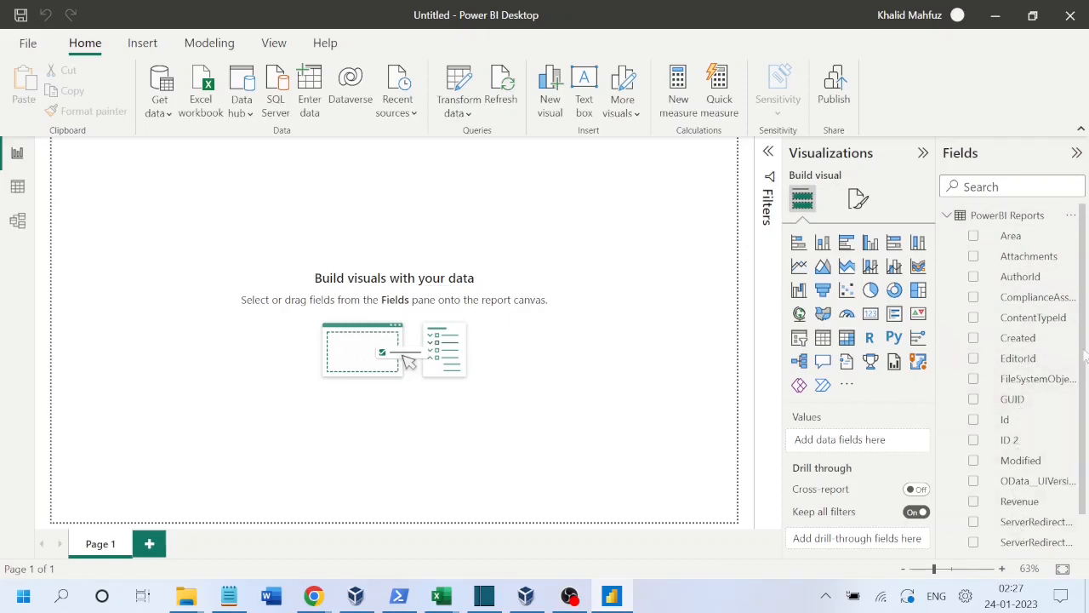
{"action": "left_click_drag", "start_coordinate": [1083, 349], "coordinate": [1086, 437]}
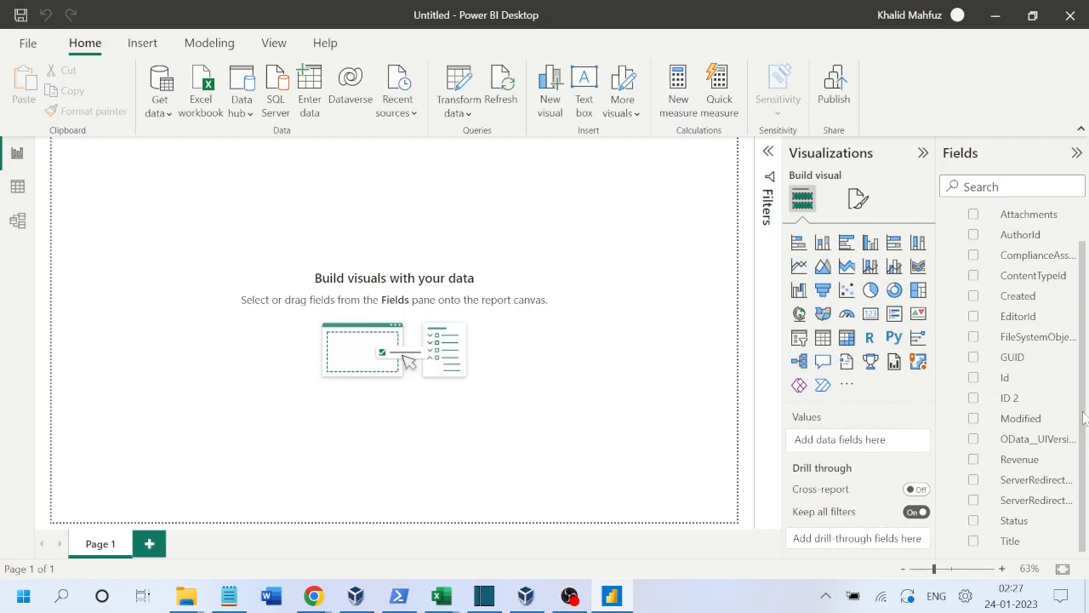
{"action": "left_click_drag", "start_coordinate": [1083, 416], "coordinate": [1084, 344]}
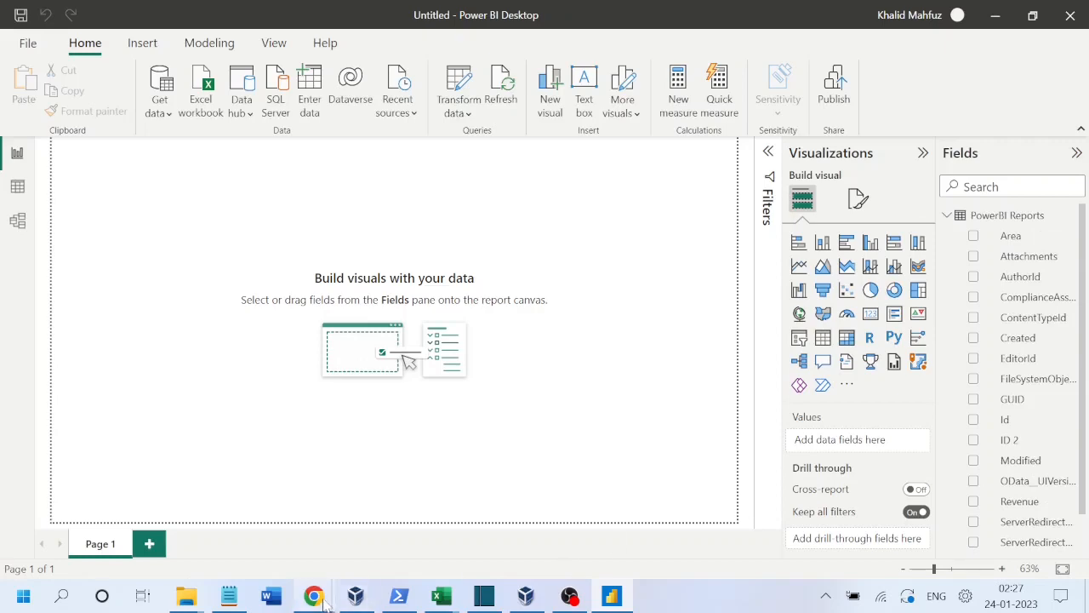
Step: Switch to Chrome and bring up the PowerBI Reports list on the SharePoint testsite2 site
{"action": "mouse_move", "coordinate": [324, 602]}
{"action": "left_click", "coordinate": [259, 529]}
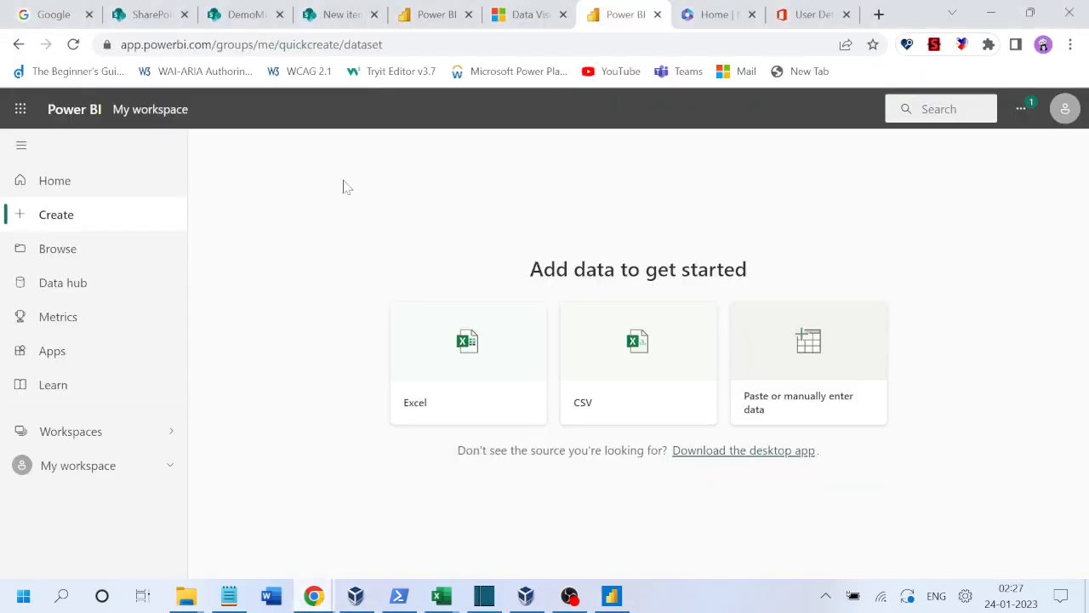
{"action": "left_click", "coordinate": [339, 21]}
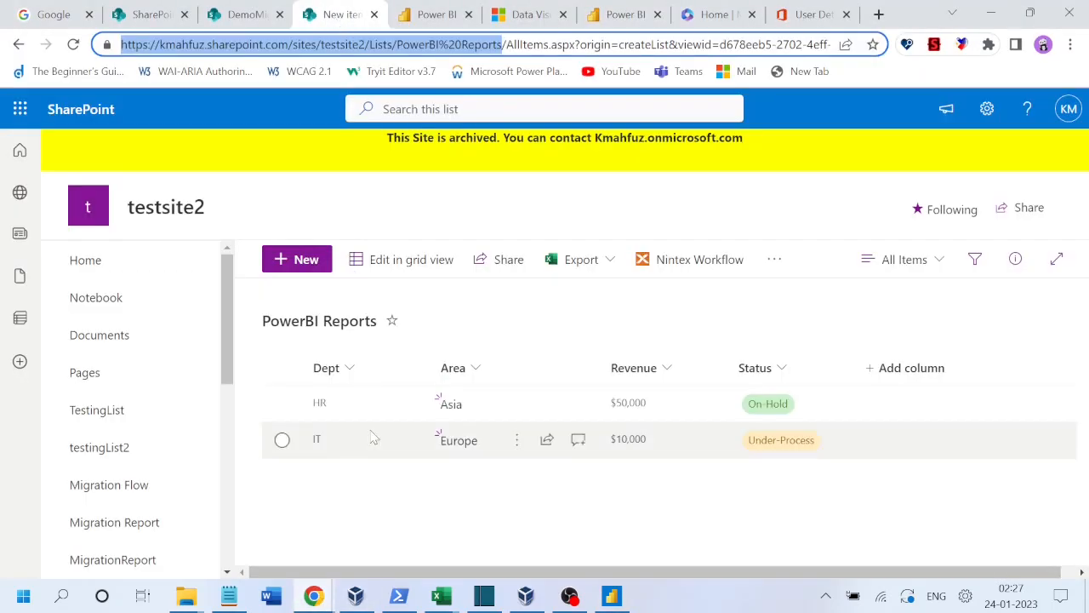
{"action": "left_click", "coordinate": [338, 523]}
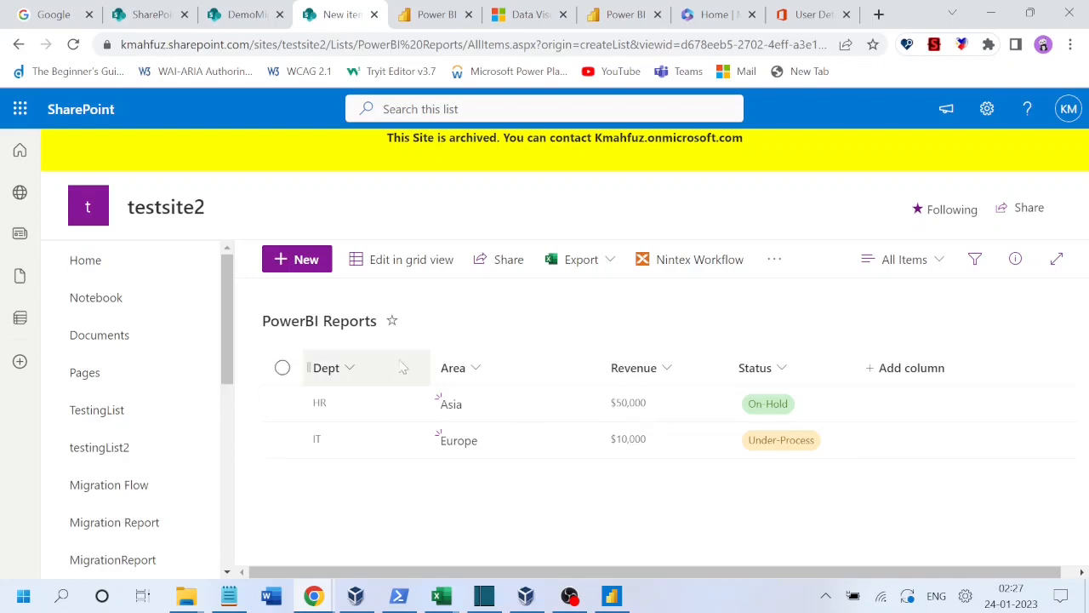
Step: Add and save a list item with Area America, Dept Operations, Status Pass and Revenue 60000
{"action": "left_click", "coordinate": [299, 260]}
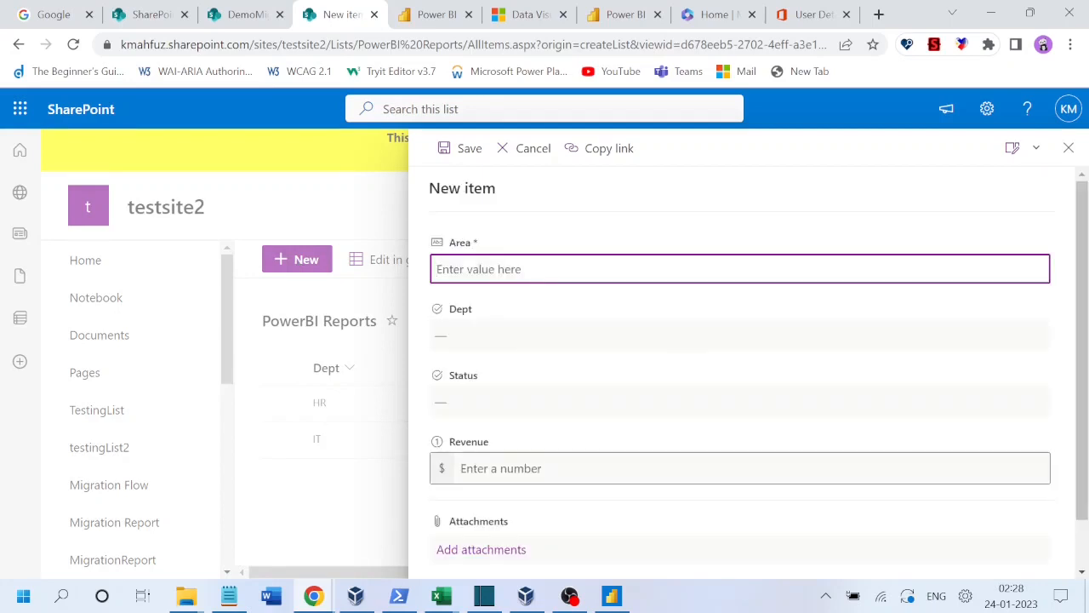
{"action": "type", "text": "America"}
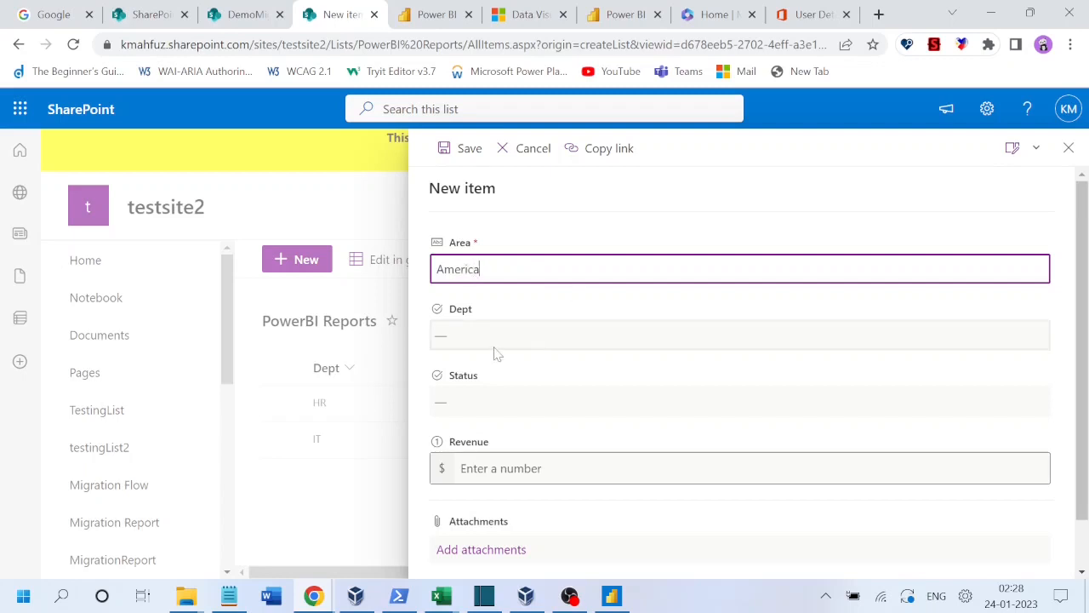
{"action": "left_click", "coordinate": [497, 342]}
{"action": "left_click", "coordinate": [479, 414]}
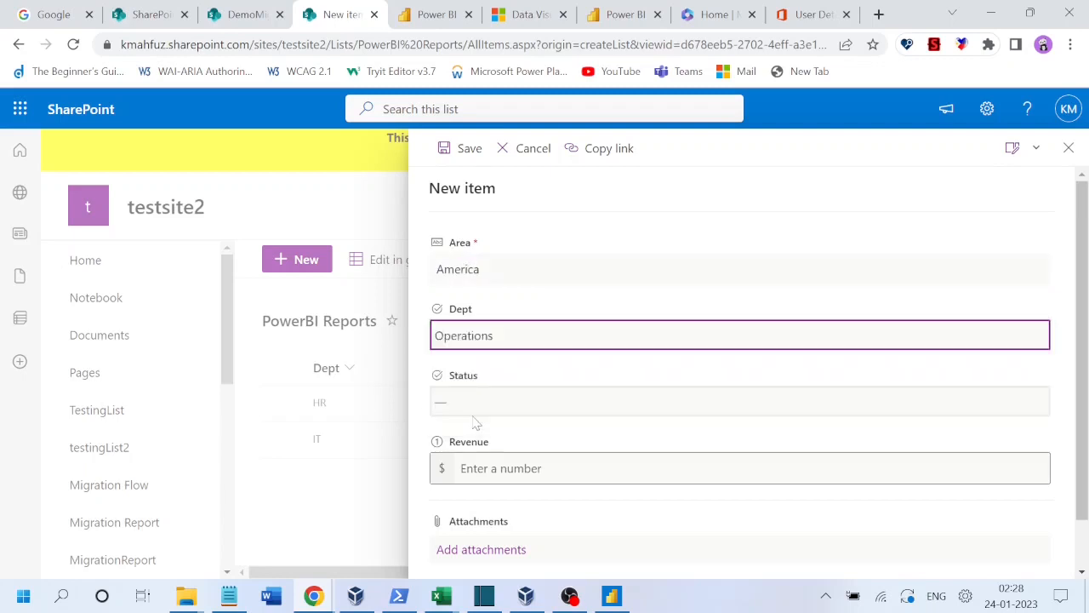
{"action": "left_click", "coordinate": [483, 410]}
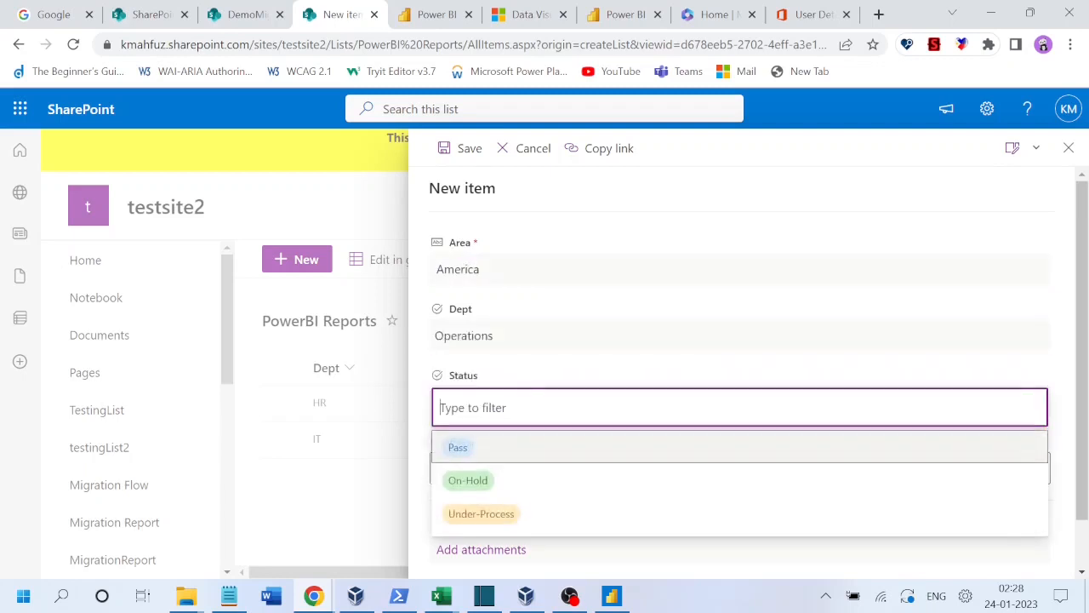
{"action": "left_click", "coordinate": [481, 448]}
{"action": "key", "text": "Tab"}
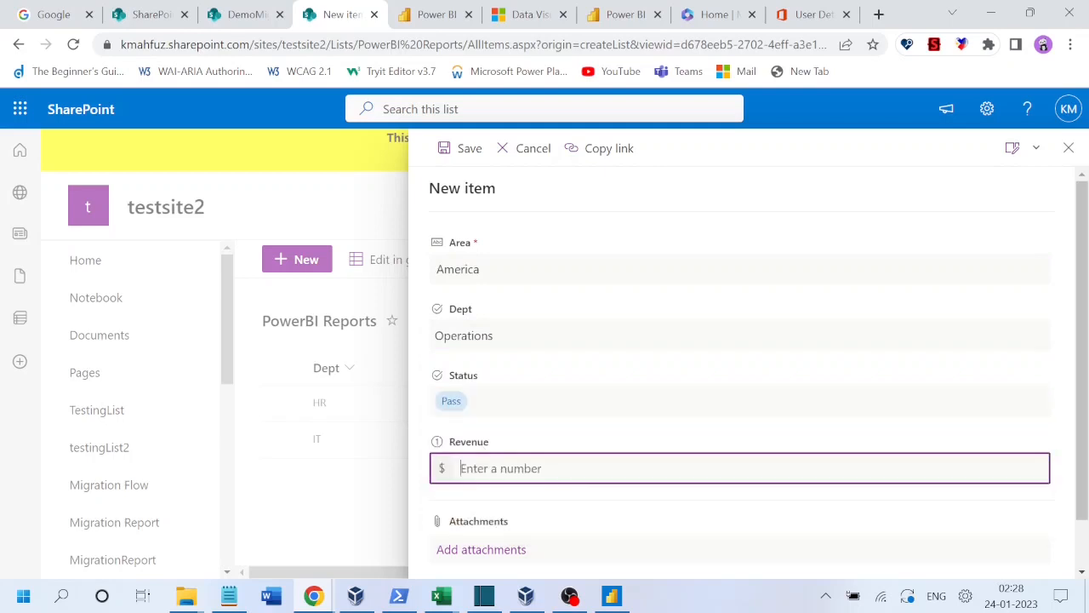
{"action": "type", "text": "60000"}
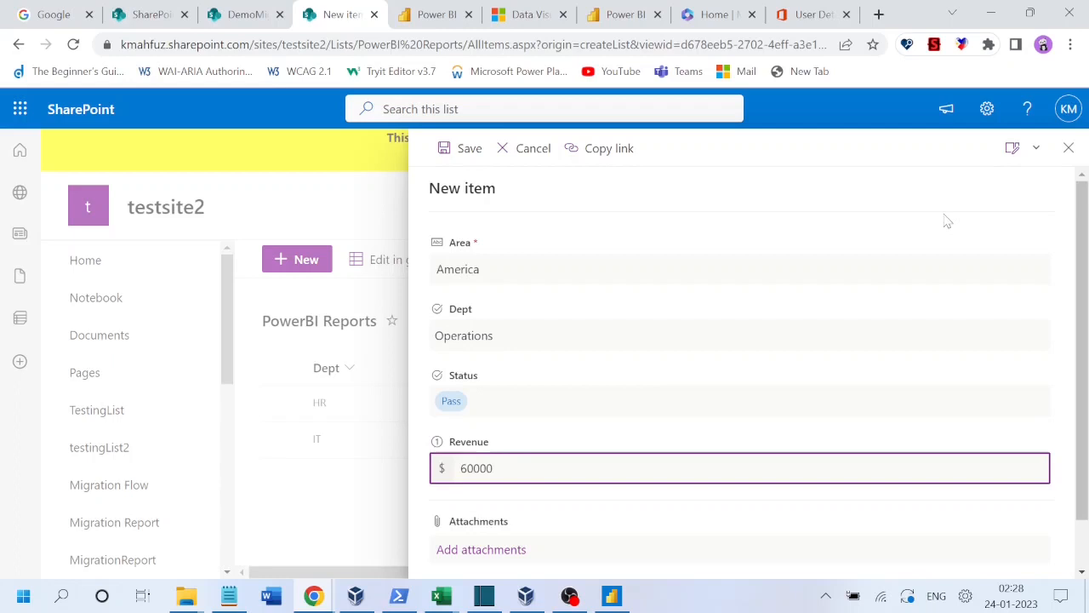
{"action": "left_click", "coordinate": [464, 148]}
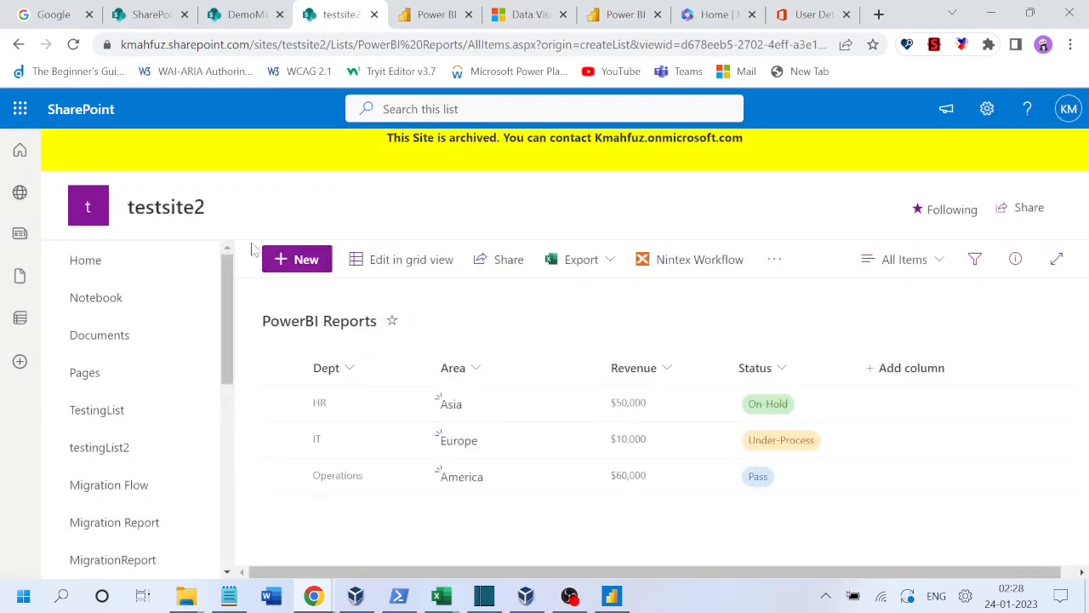
{"action": "left_click", "coordinate": [304, 261]}
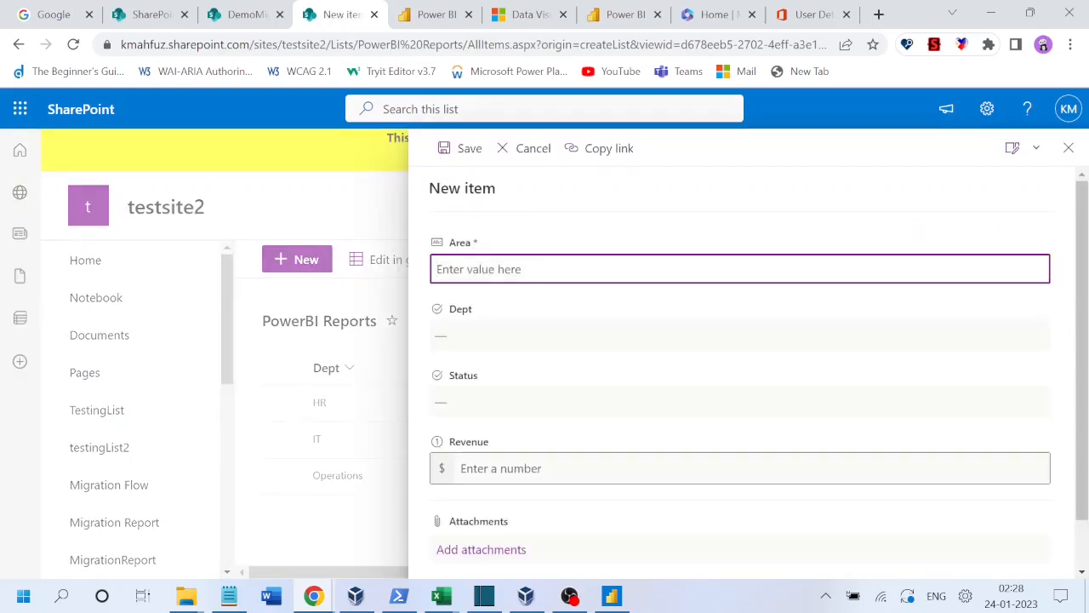
{"action": "left_click", "coordinate": [567, 596]}
{"action": "left_click", "coordinate": [564, 603]}
{"action": "left_click", "coordinate": [566, 601]}
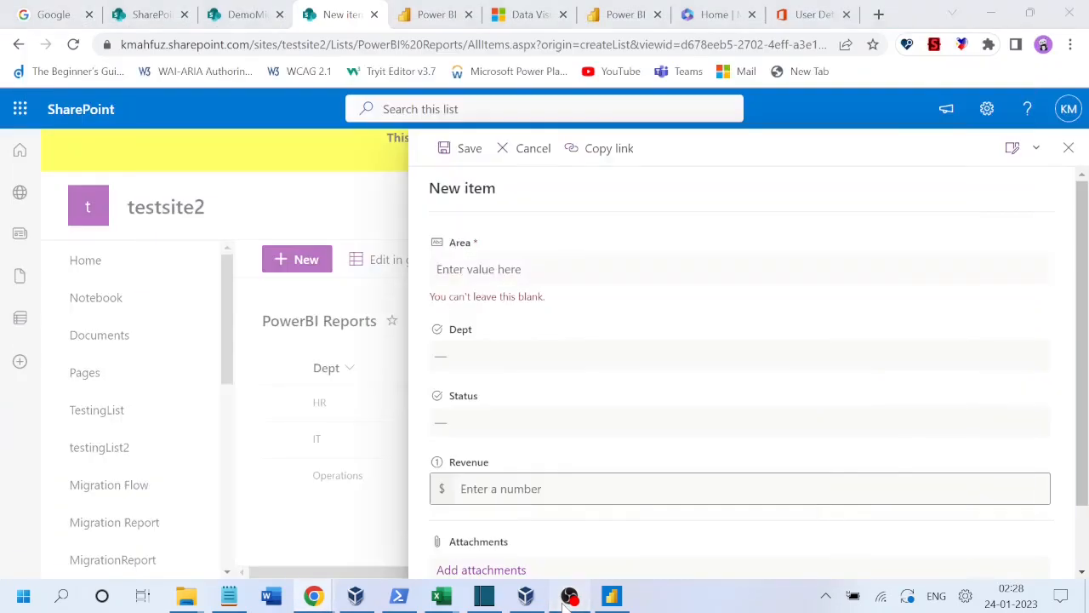
{"action": "left_click", "coordinate": [1068, 422]}
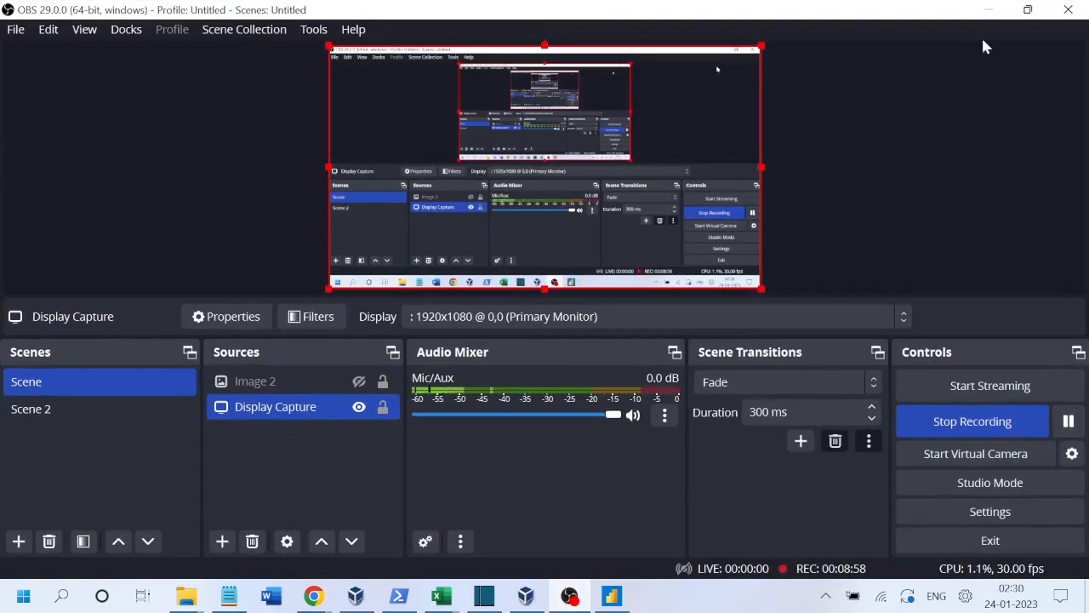
{"action": "left_click", "coordinate": [996, 12]}
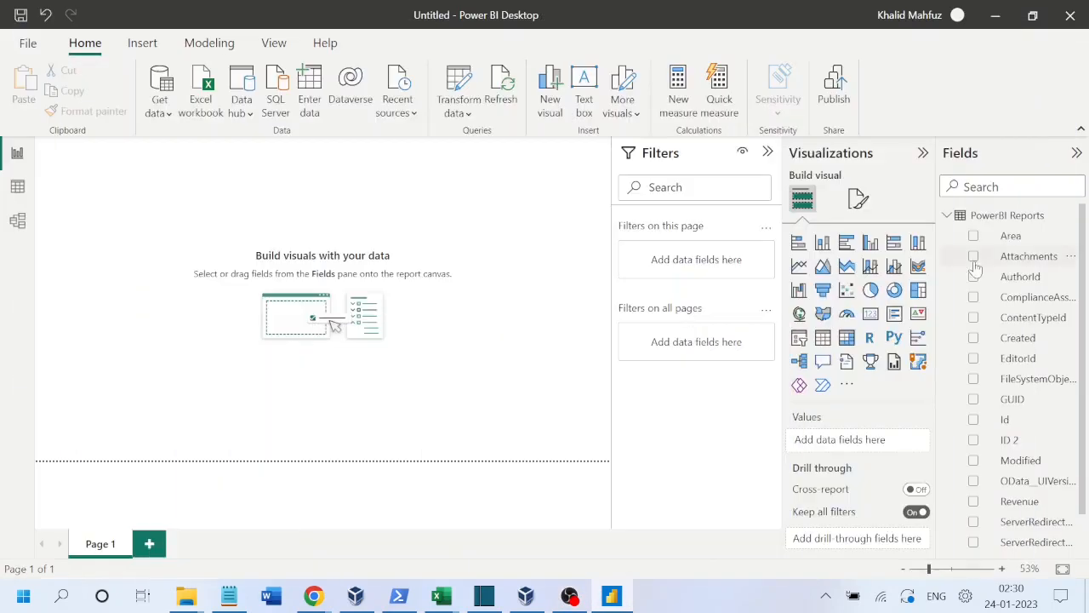
Step: Switch to Chrome and review the items in the PowerBI Reports list
{"action": "mouse_move", "coordinate": [315, 603]}
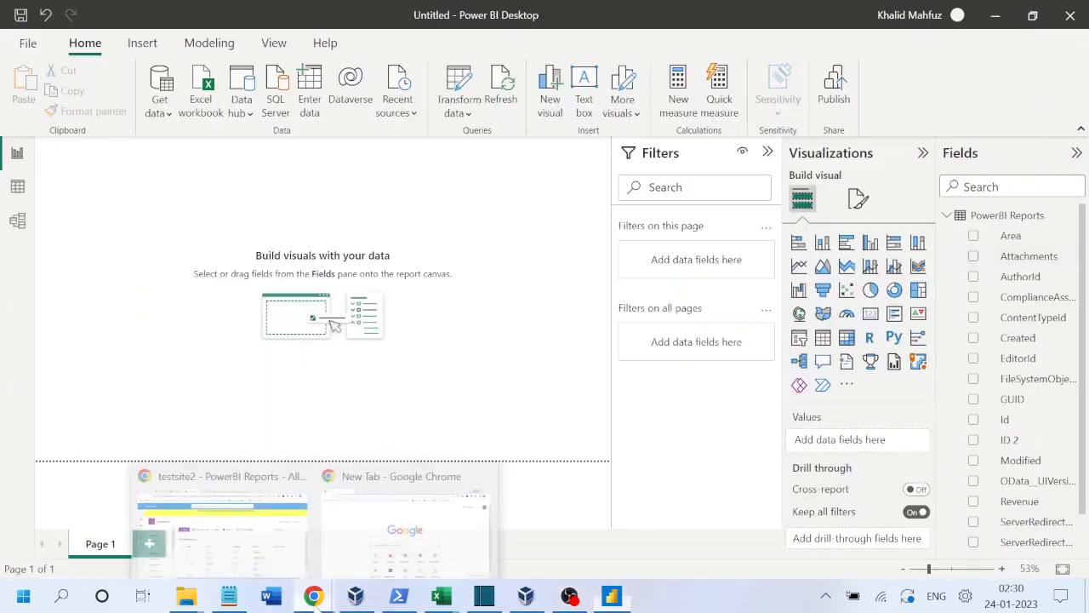
{"action": "left_click", "coordinate": [236, 537]}
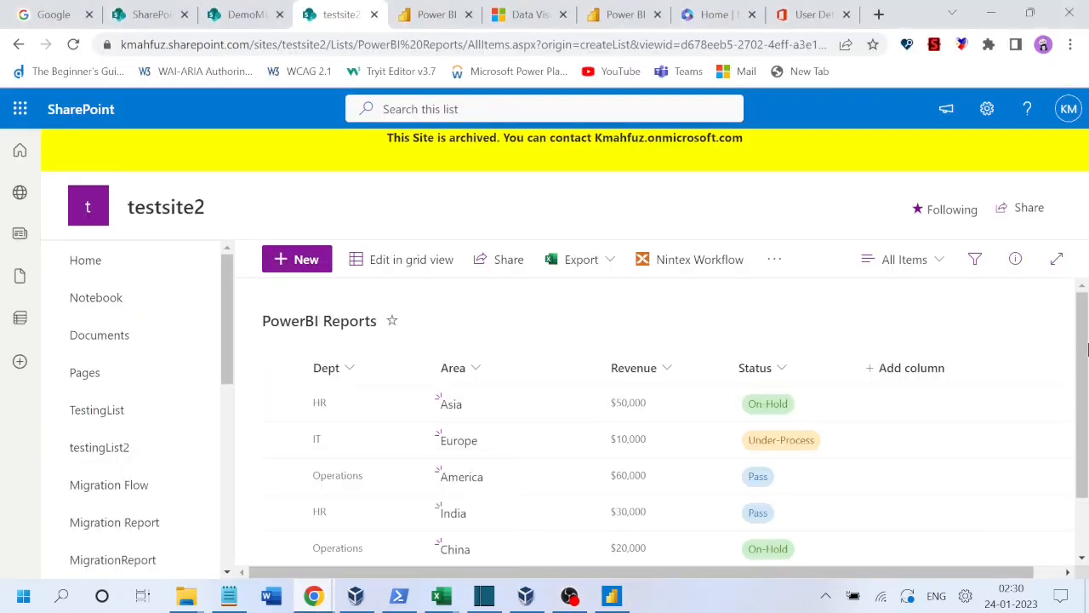
{"action": "mouse_move", "coordinate": [1088, 352]}
{"action": "left_mouse_down"}
{"action": "mouse_move", "coordinate": [1088, 446]}
{"action": "mouse_move", "coordinate": [1085, 296]}
{"action": "mouse_move", "coordinate": [1087, 432]}
{"action": "mouse_move", "coordinate": [1086, 332]}
{"action": "left_mouse_up"}
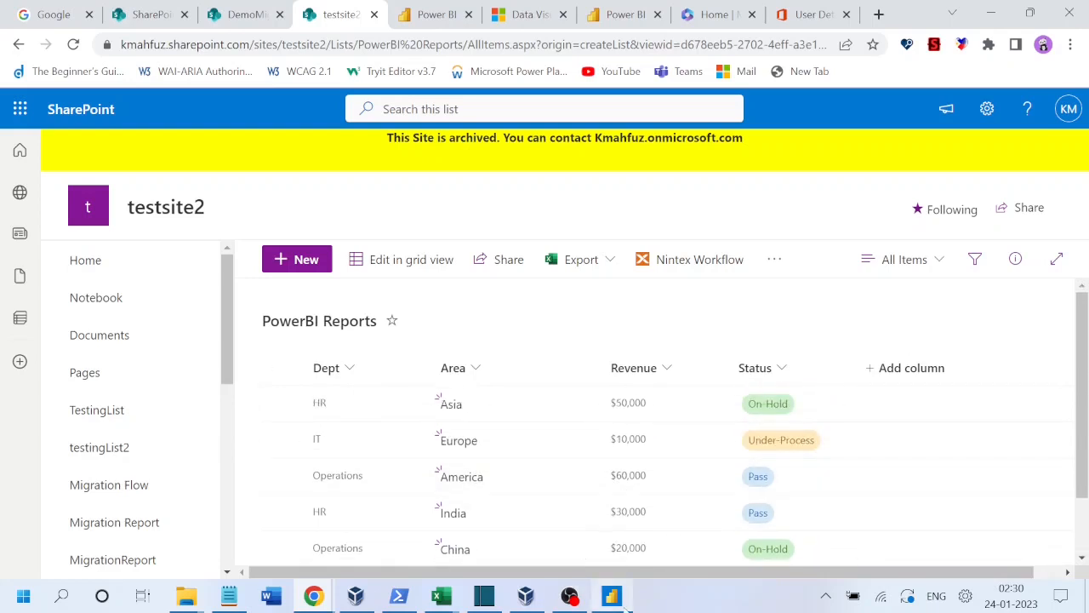
Step: Switch back to Power BI Desktop, refresh the data and add the Area field to the report page
{"action": "left_click", "coordinate": [612, 595]}
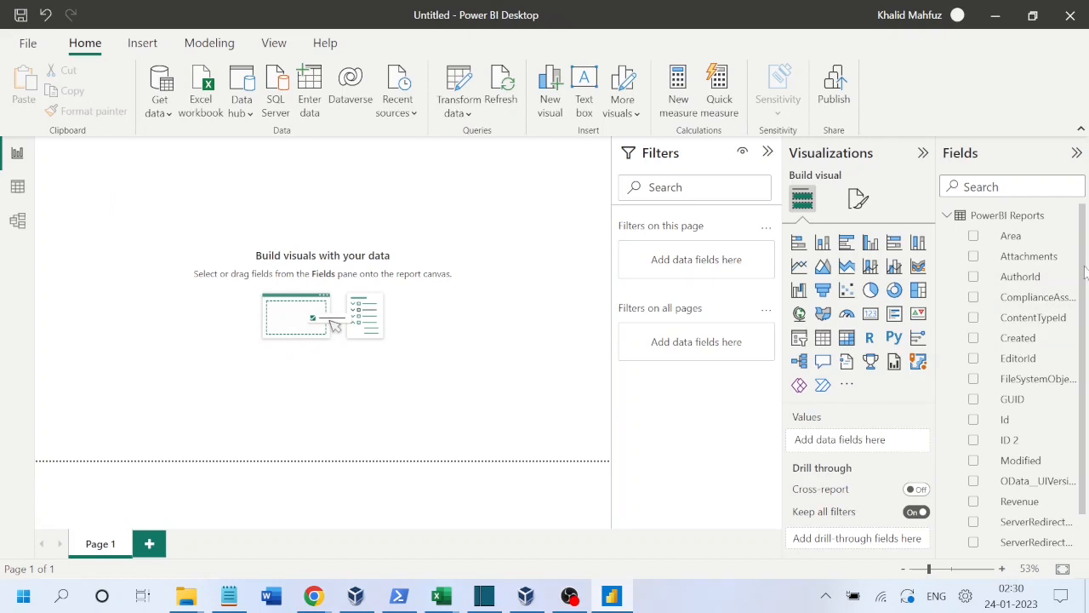
{"action": "left_click", "coordinate": [501, 90]}
{"action": "left_click", "coordinate": [974, 236]}
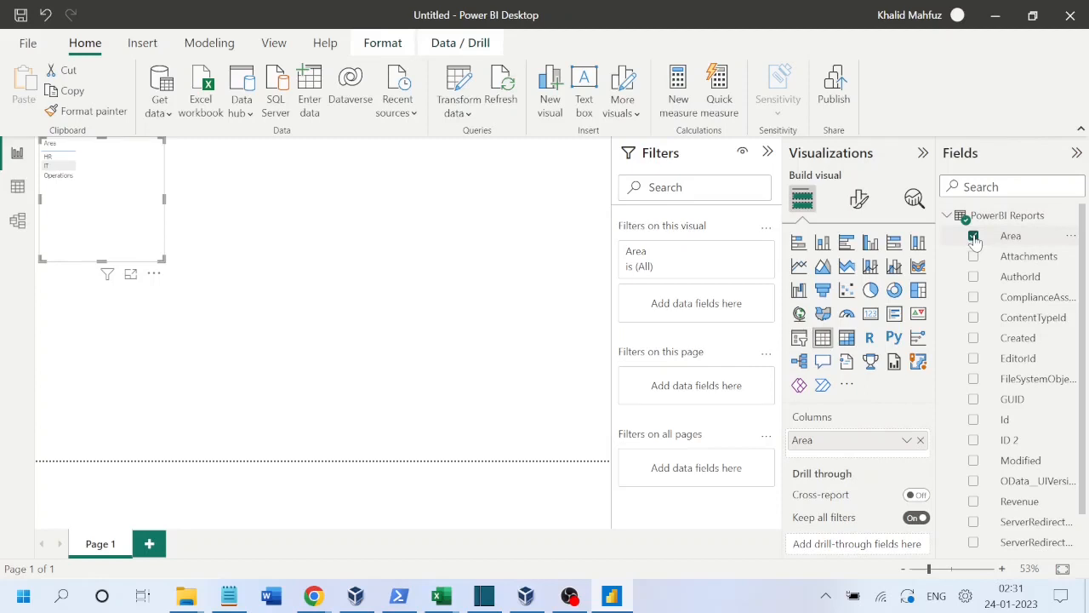
{"action": "left_click_drag", "start_coordinate": [1083, 277], "coordinate": [1080, 325]}
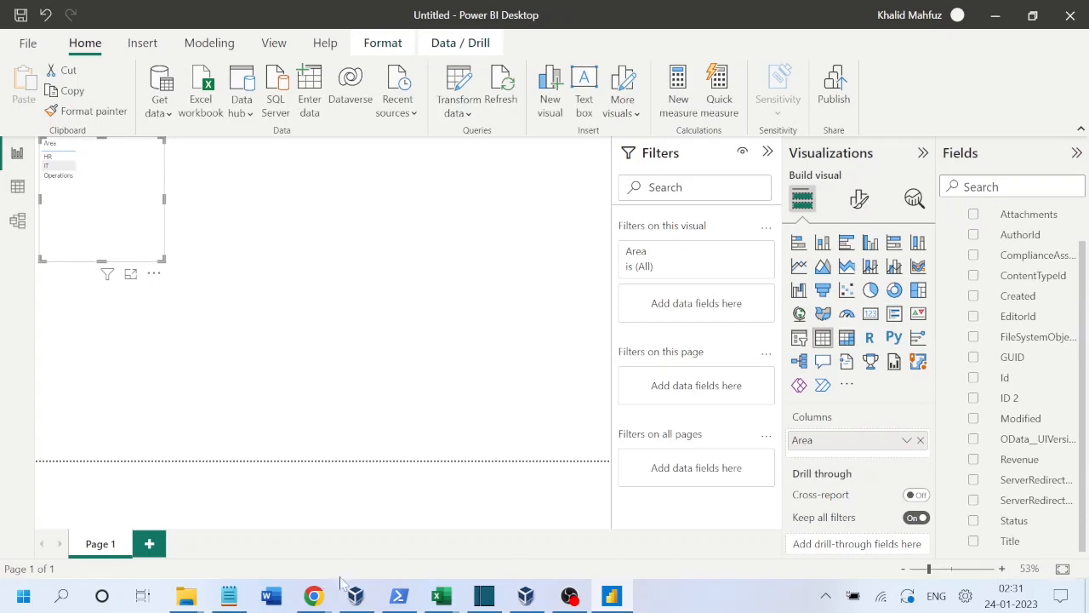
Step: Switch to Chrome and open the PowerBI Reports list settings at the Views section
{"action": "mouse_move", "coordinate": [311, 600]}
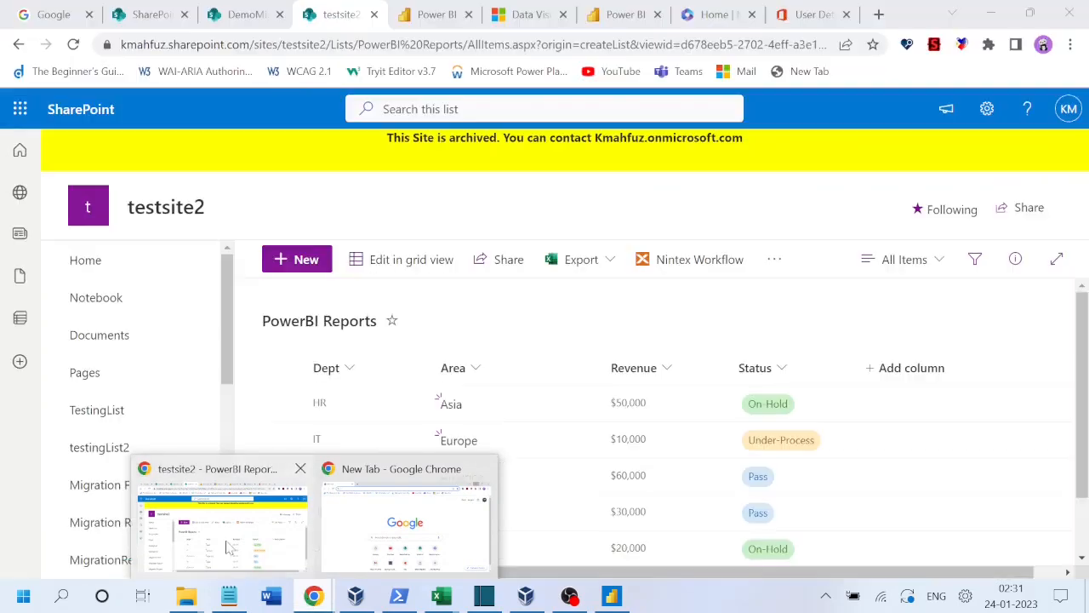
{"action": "left_click", "coordinate": [221, 519]}
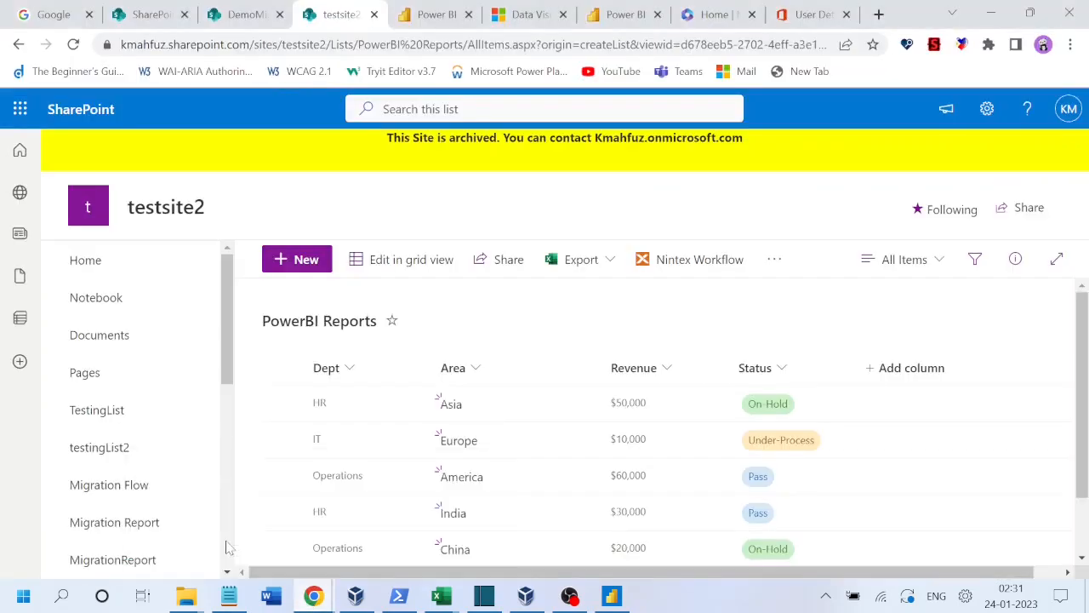
{"action": "left_click", "coordinate": [987, 111]}
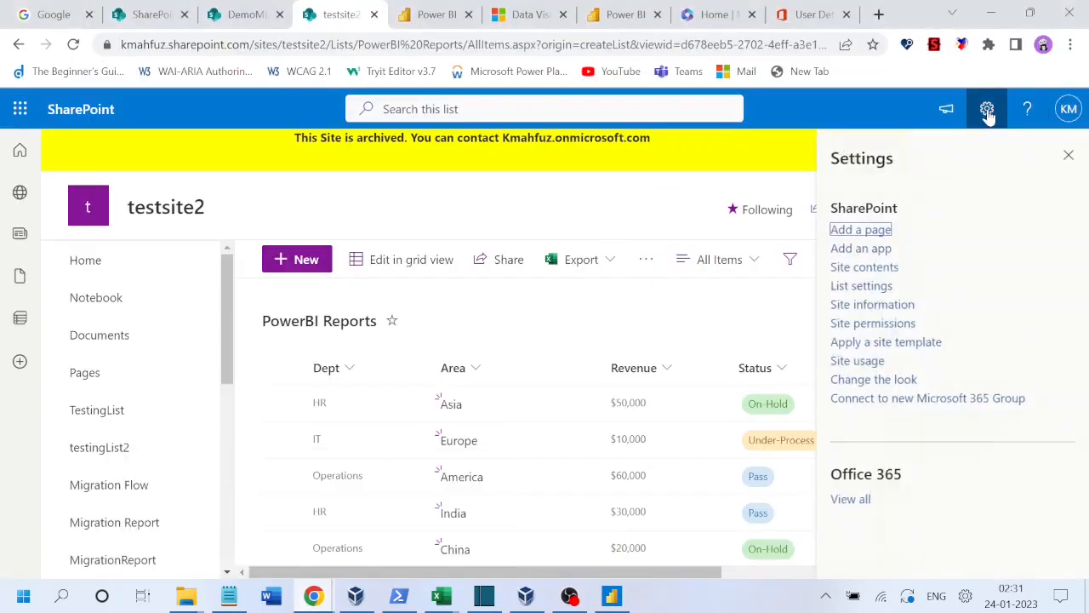
{"action": "left_click", "coordinate": [868, 289]}
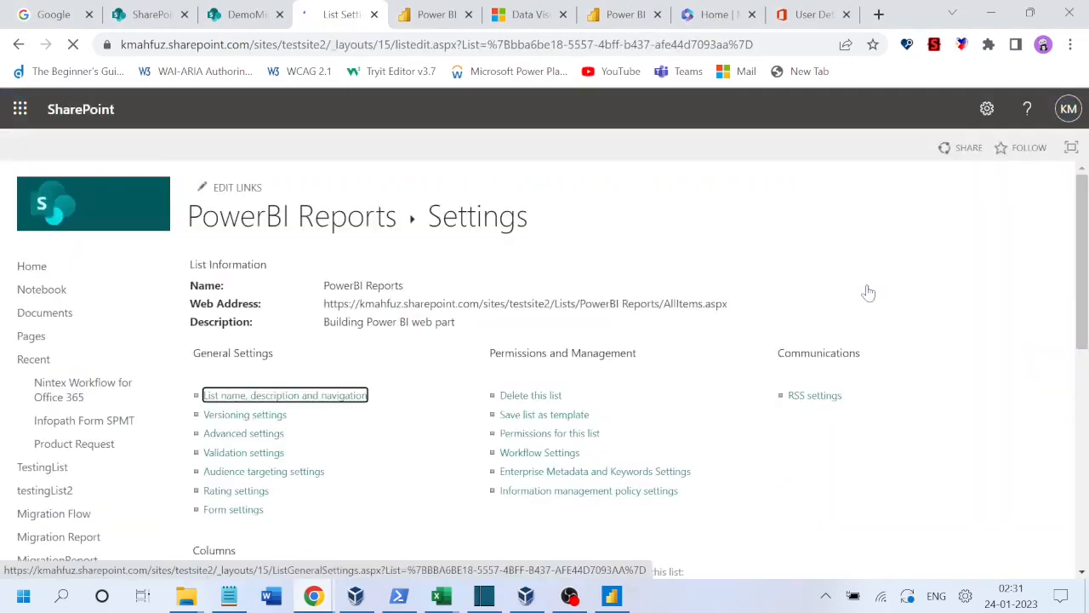
{"action": "left_click_drag", "start_coordinate": [1082, 255], "coordinate": [1082, 468]}
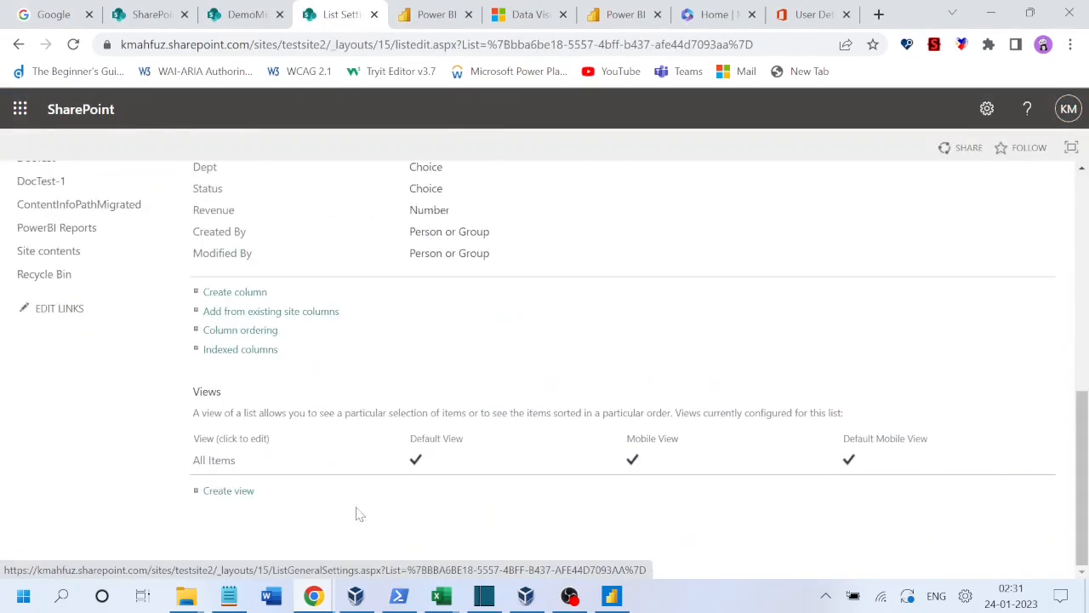
Step: Open the list's All Items view for editing
{"action": "left_click", "coordinate": [214, 492]}
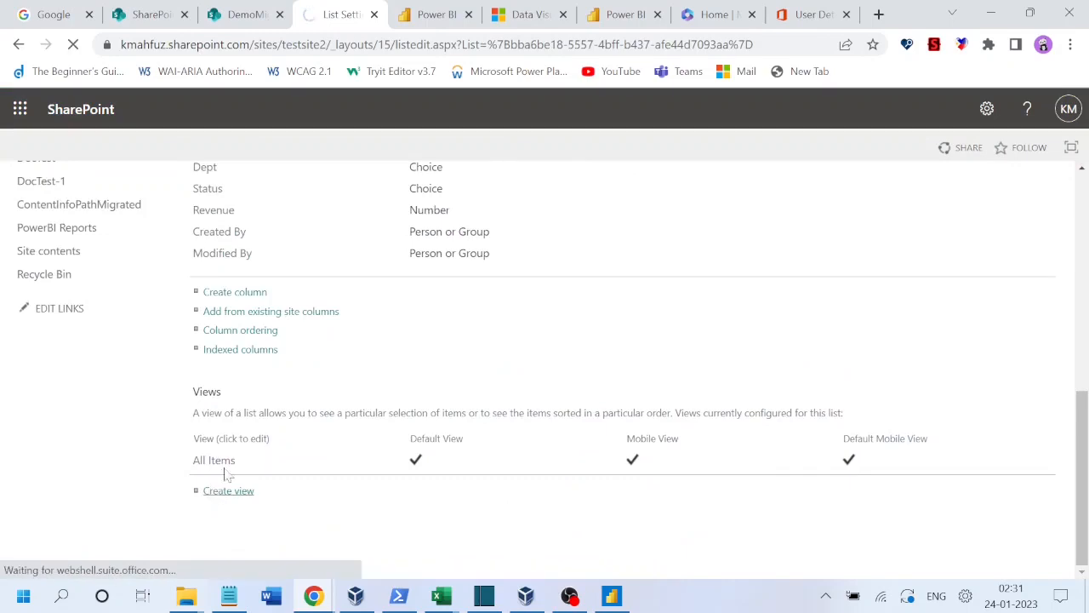
{"action": "left_click", "coordinate": [19, 44]}
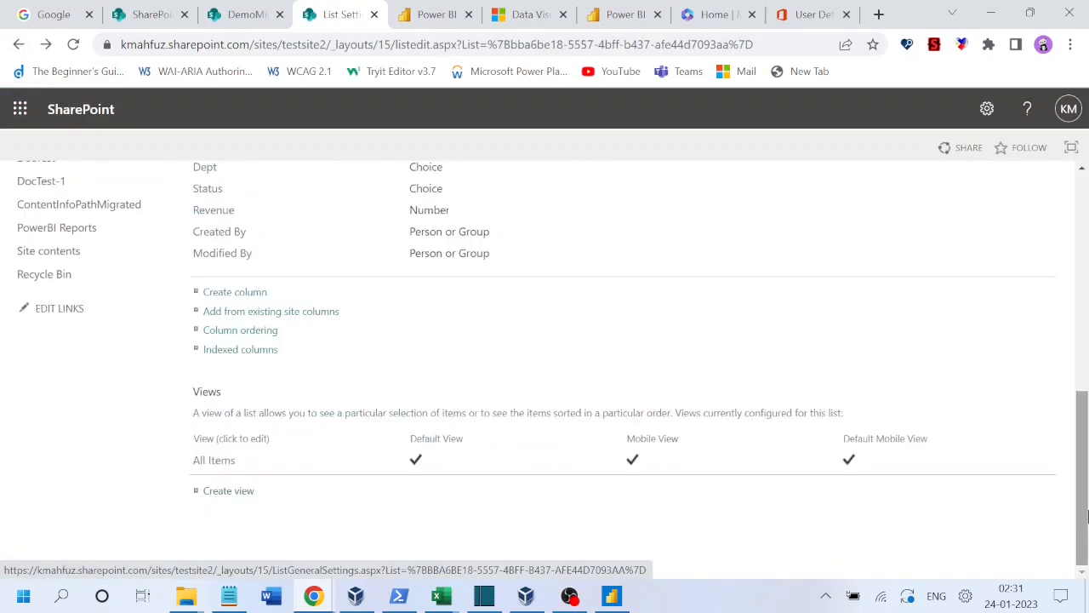
{"action": "left_click", "coordinate": [207, 464]}
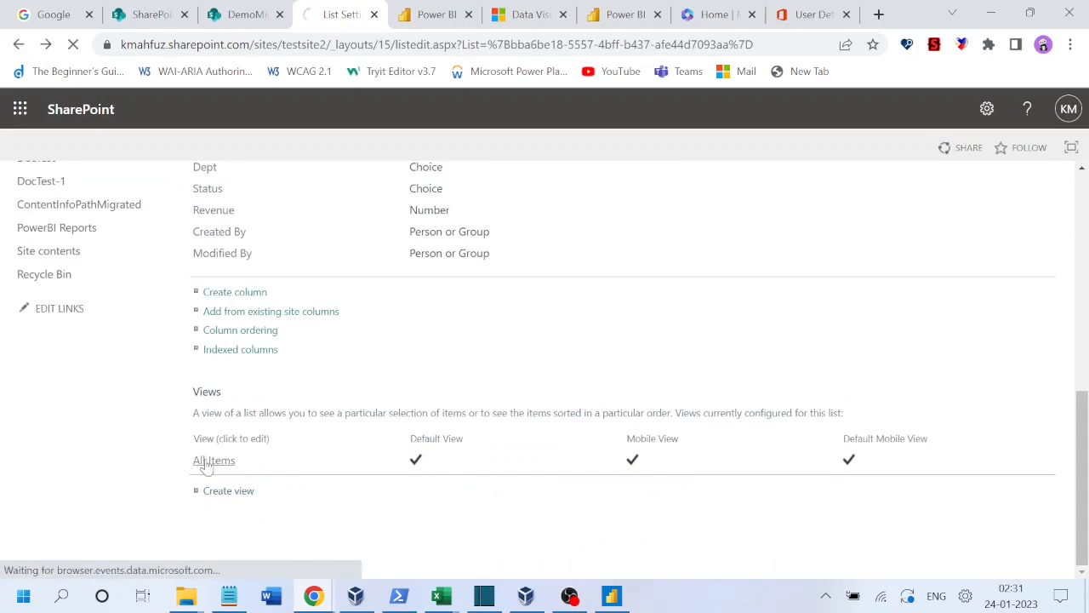
{"action": "left_click", "coordinate": [569, 595]}
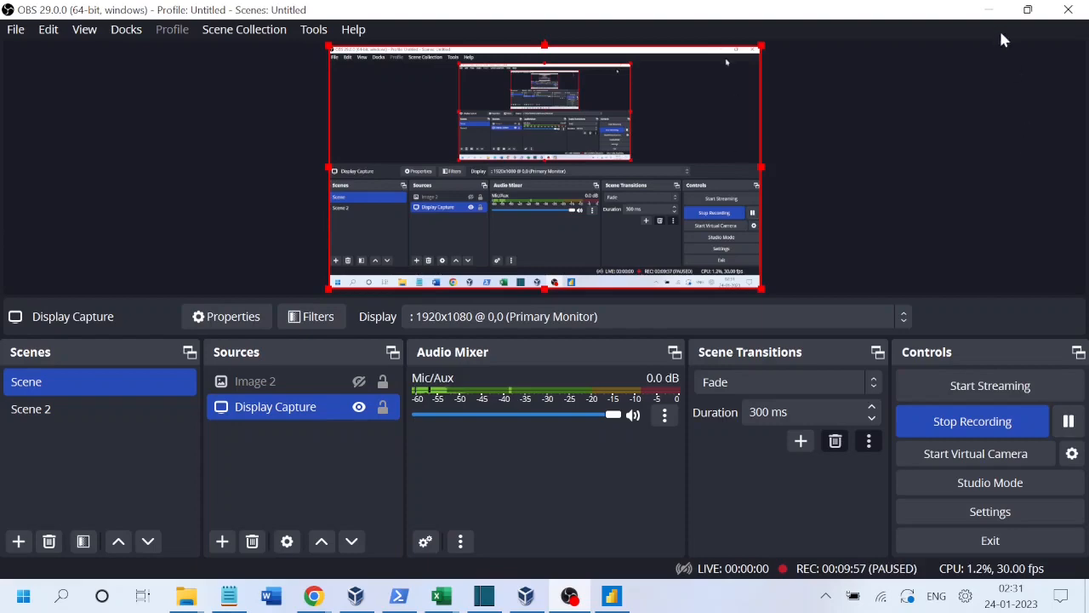
{"action": "left_click", "coordinate": [993, 9]}
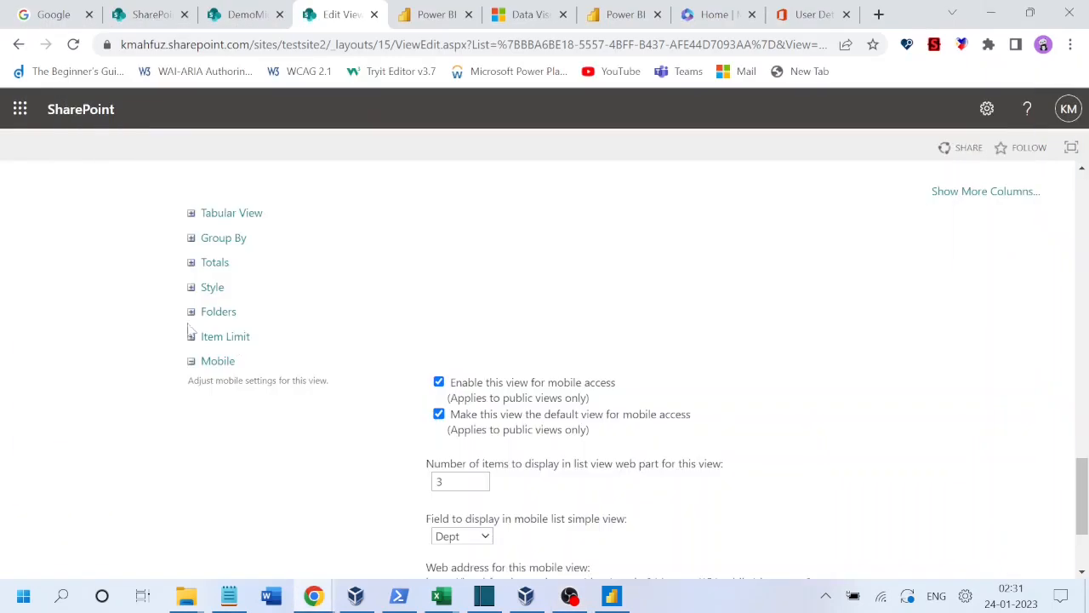
Step: Group the All Items view by Dept at the first level and Status at the second, and save the view
{"action": "left_click", "coordinate": [190, 238]}
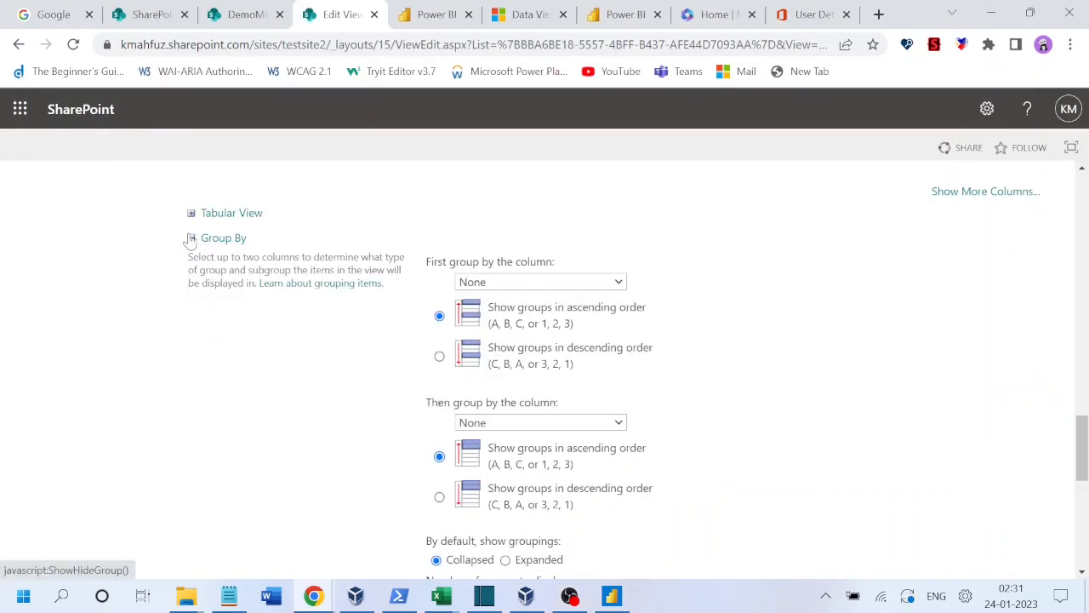
{"action": "left_click", "coordinate": [619, 284]}
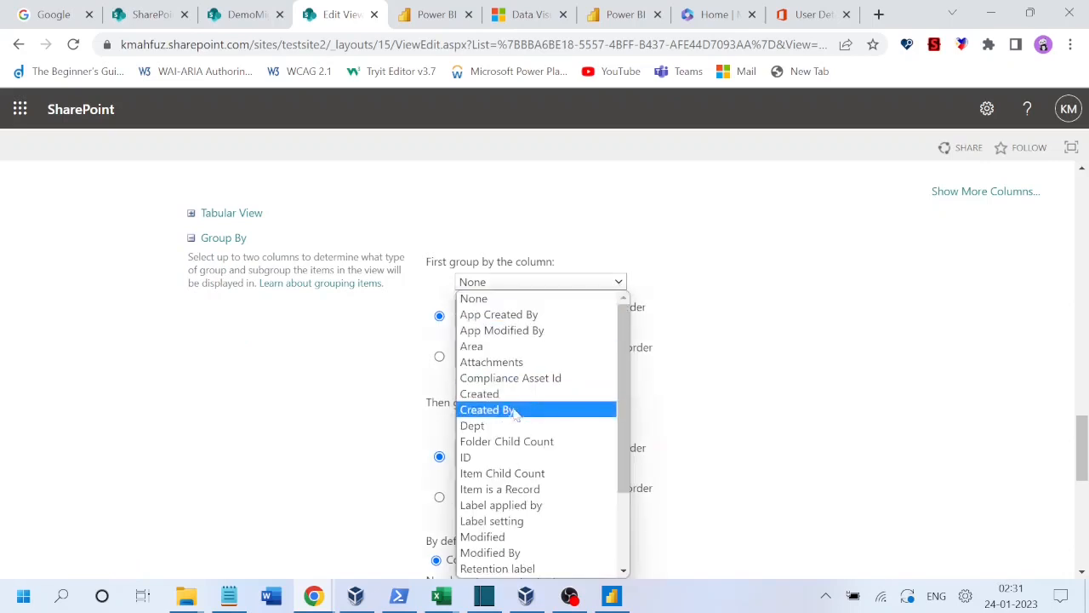
{"action": "left_click", "coordinate": [479, 425]}
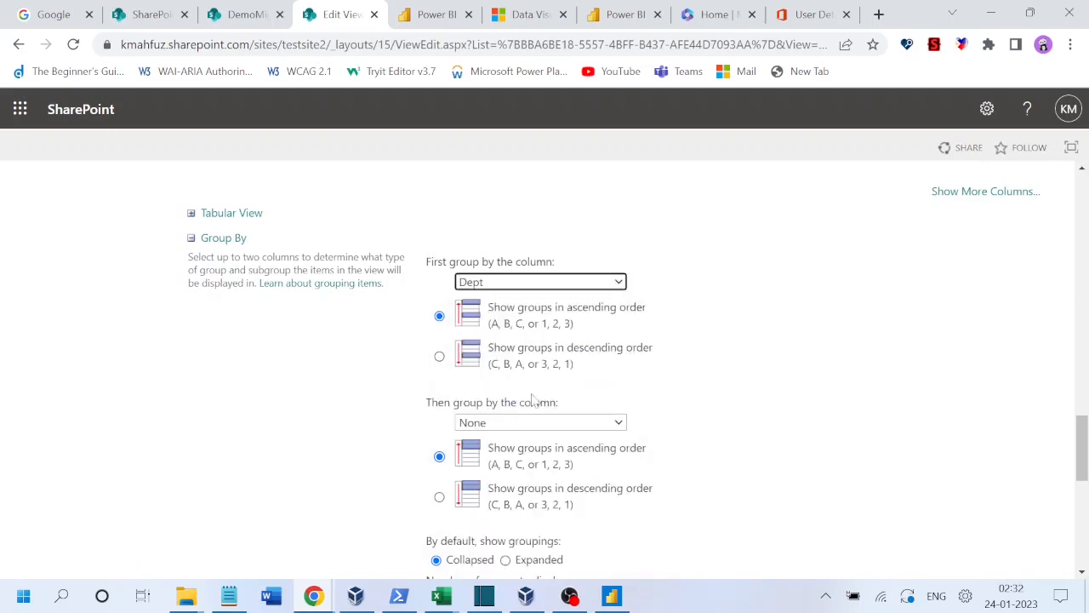
{"action": "left_click", "coordinate": [549, 423]}
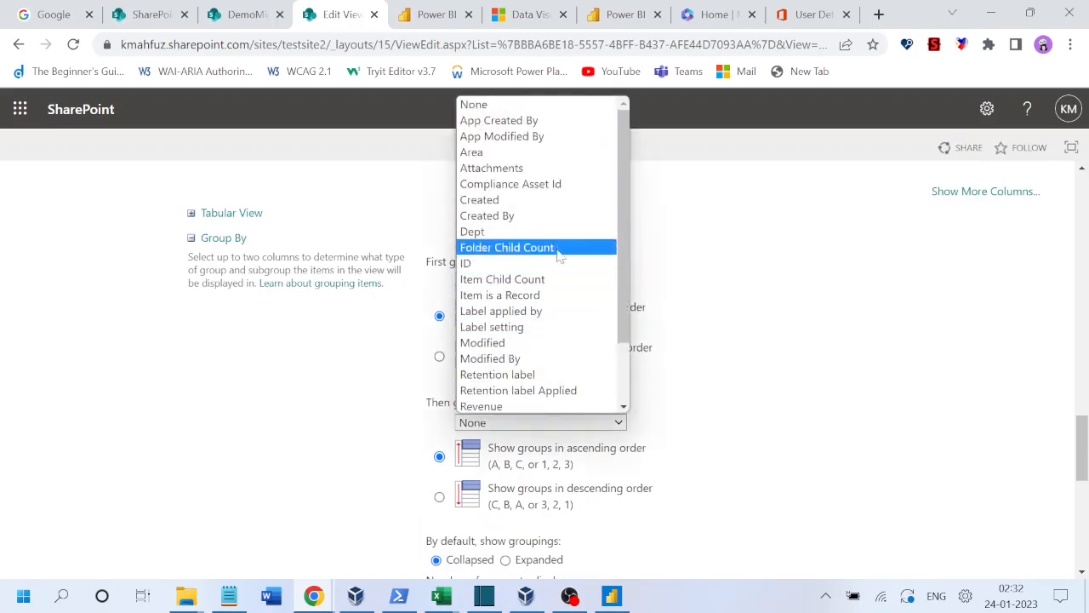
{"action": "left_click_drag", "start_coordinate": [628, 219], "coordinate": [620, 276]}
{"action": "left_click", "coordinate": [489, 345]}
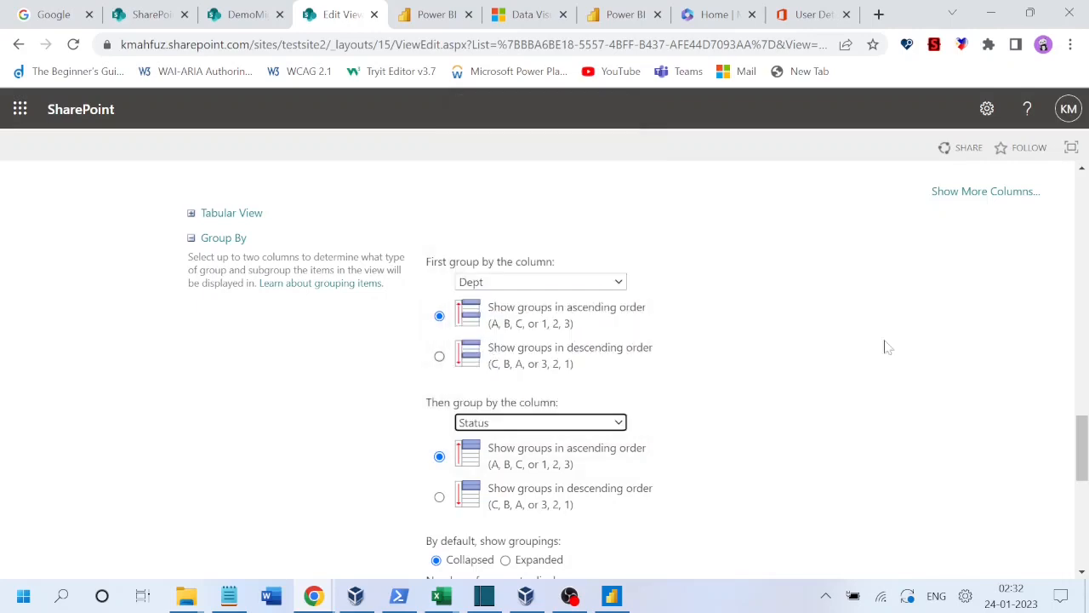
{"action": "left_click_drag", "start_coordinate": [1082, 447], "coordinate": [1086, 154]}
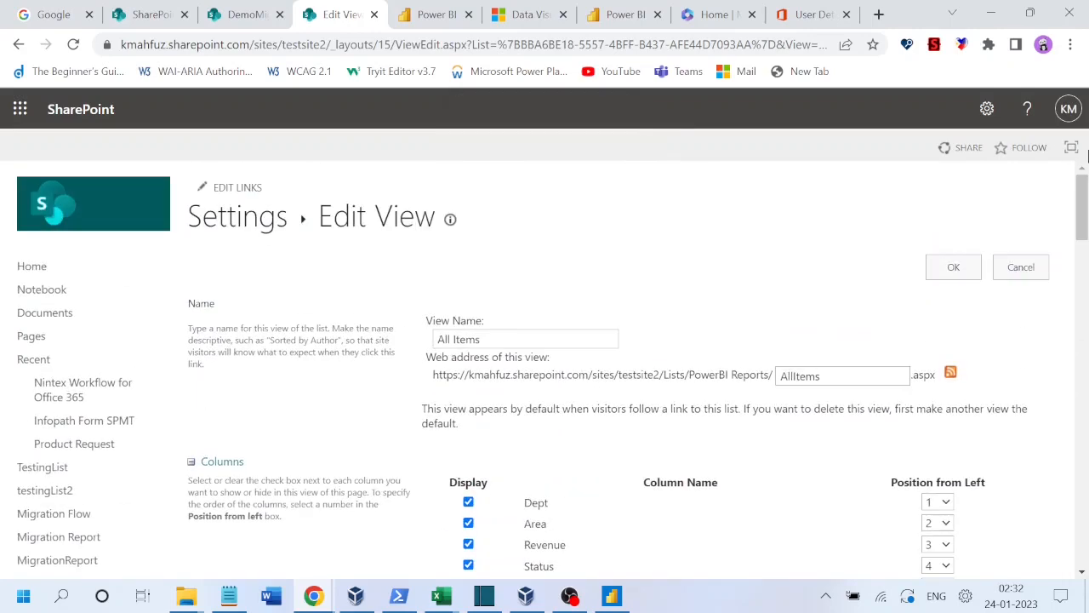
{"action": "left_click", "coordinate": [953, 267]}
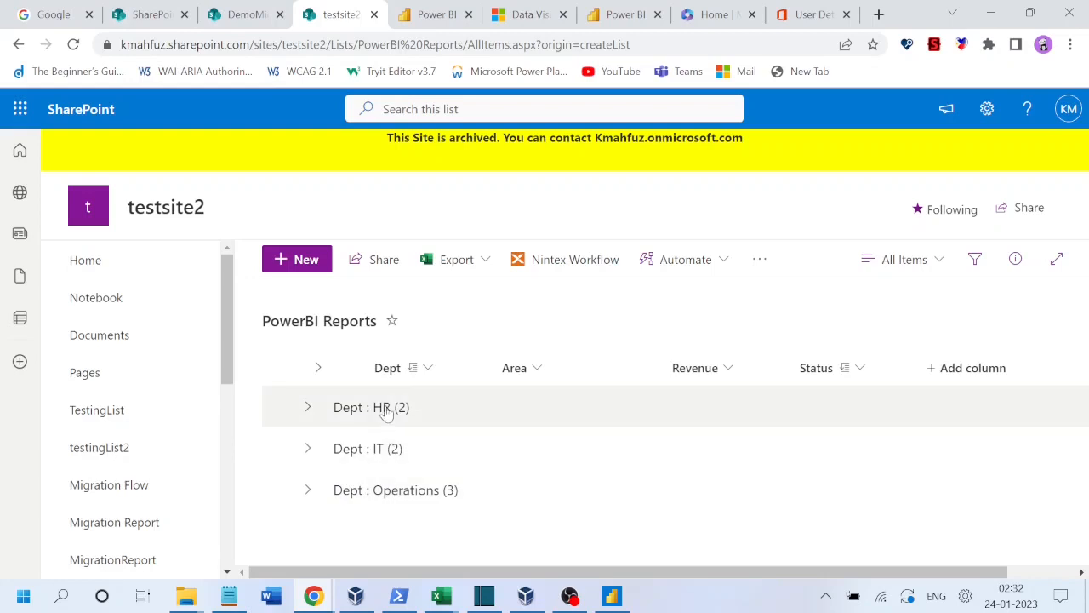
Step: Expand the HR, IT and Operations groups in the PowerBI Reports list to review their Status subgroups
{"action": "left_click", "coordinate": [314, 415]}
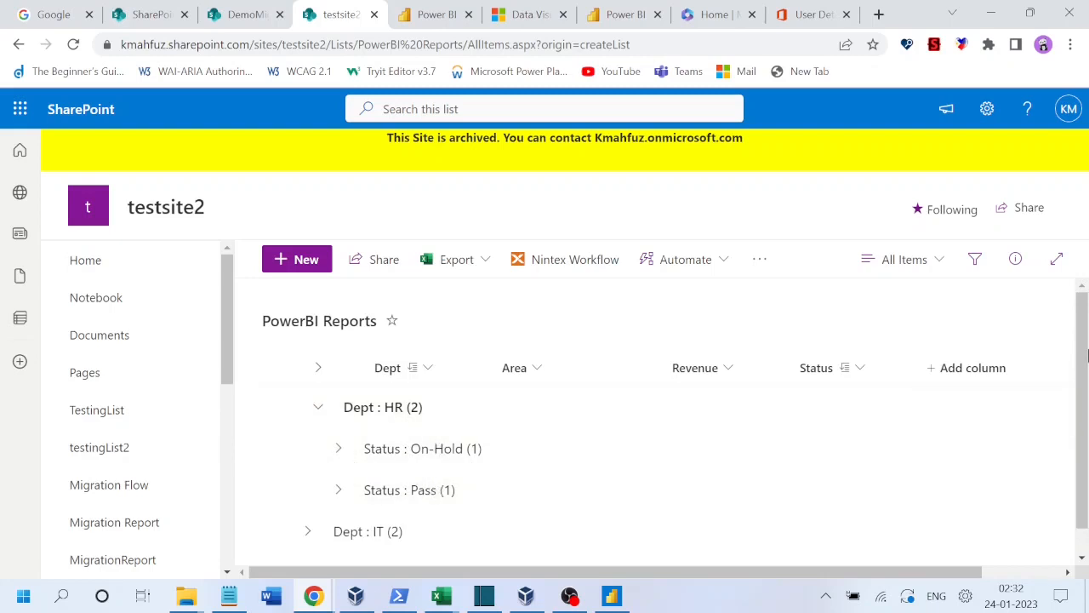
{"action": "scroll", "coordinate": [1086, 356], "scroll_direction": "down", "scroll_amount": 1}
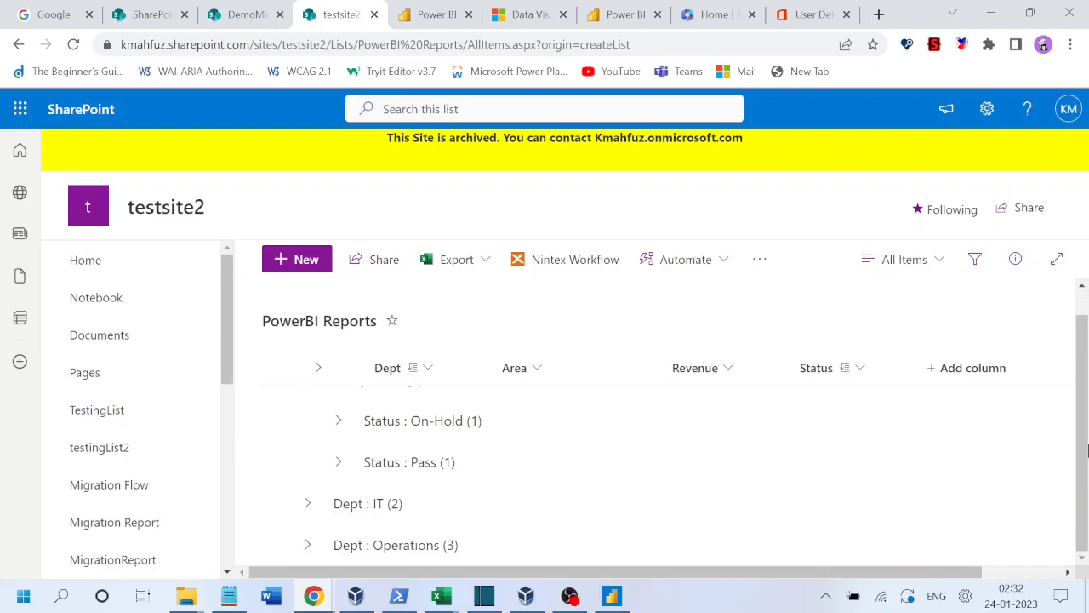
{"action": "left_click", "coordinate": [308, 505]}
{"action": "scroll", "coordinate": [1087, 478], "scroll_direction": "down", "scroll_amount": 1}
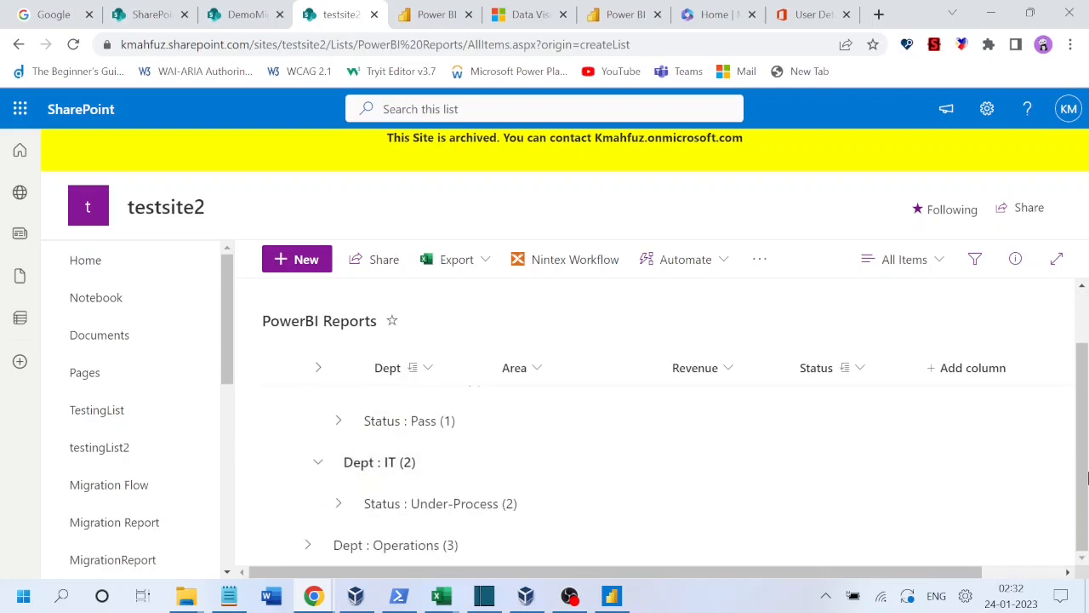
{"action": "left_click", "coordinate": [312, 549]}
{"action": "scroll", "coordinate": [1087, 505], "scroll_direction": "down", "scroll_amount": 1}
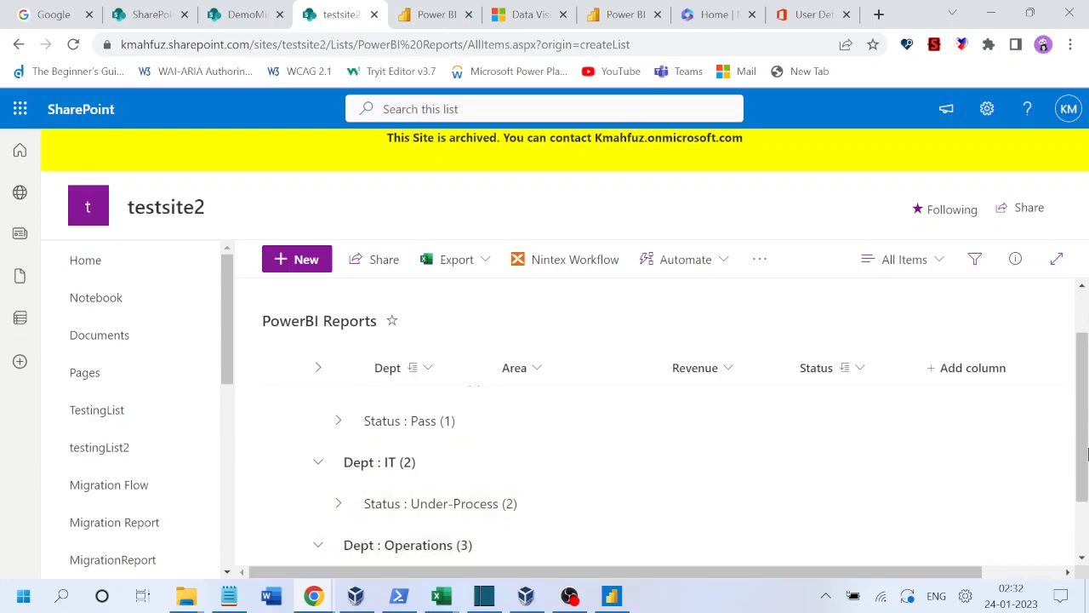
{"action": "scroll", "coordinate": [1087, 505], "scroll_direction": "down", "scroll_amount": 1}
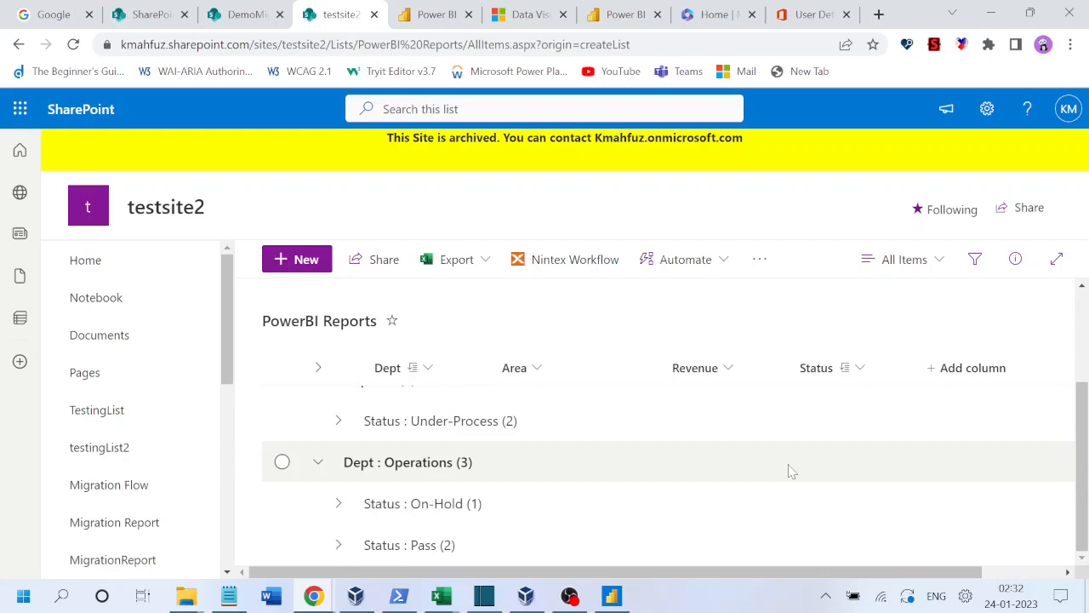
Step: Collapse the Operations, HR and IT groups in the list
{"action": "left_click", "coordinate": [319, 464]}
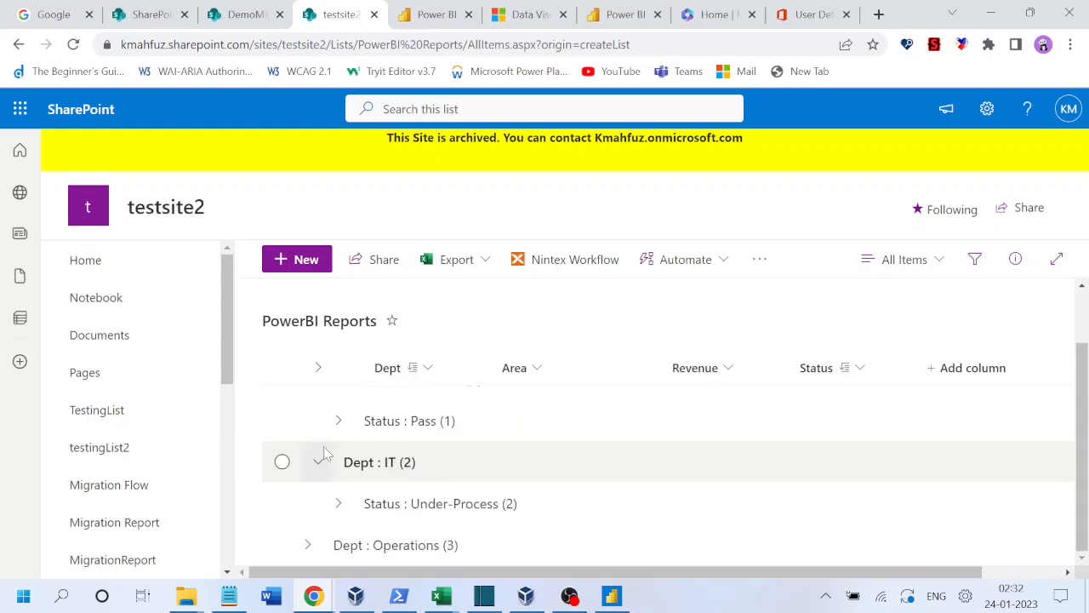
{"action": "scroll", "coordinate": [310, 379], "scroll_direction": "up", "scroll_amount": 1}
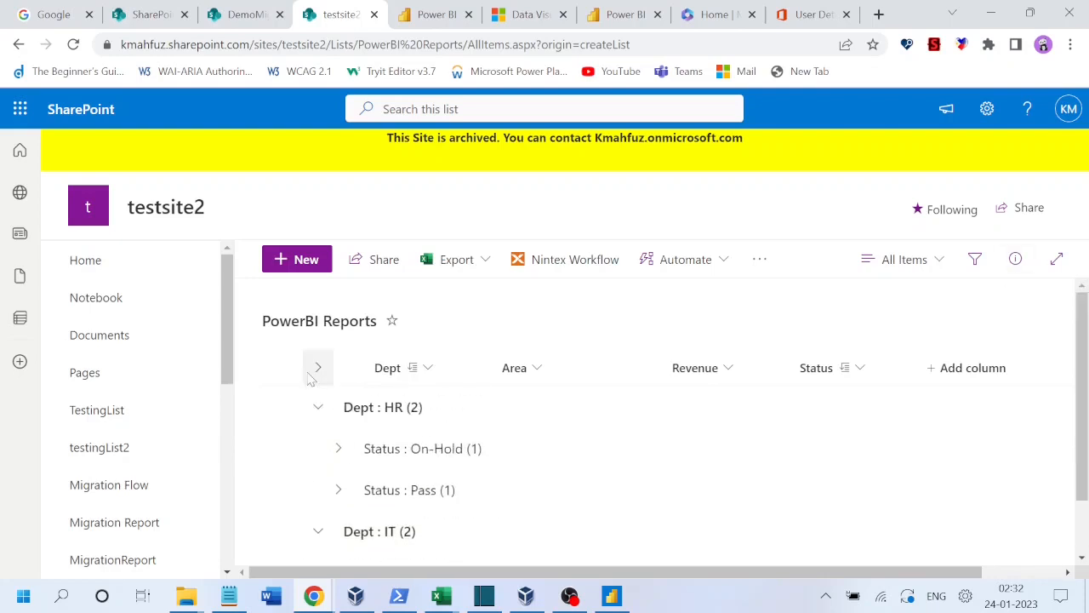
{"action": "left_click", "coordinate": [317, 409]}
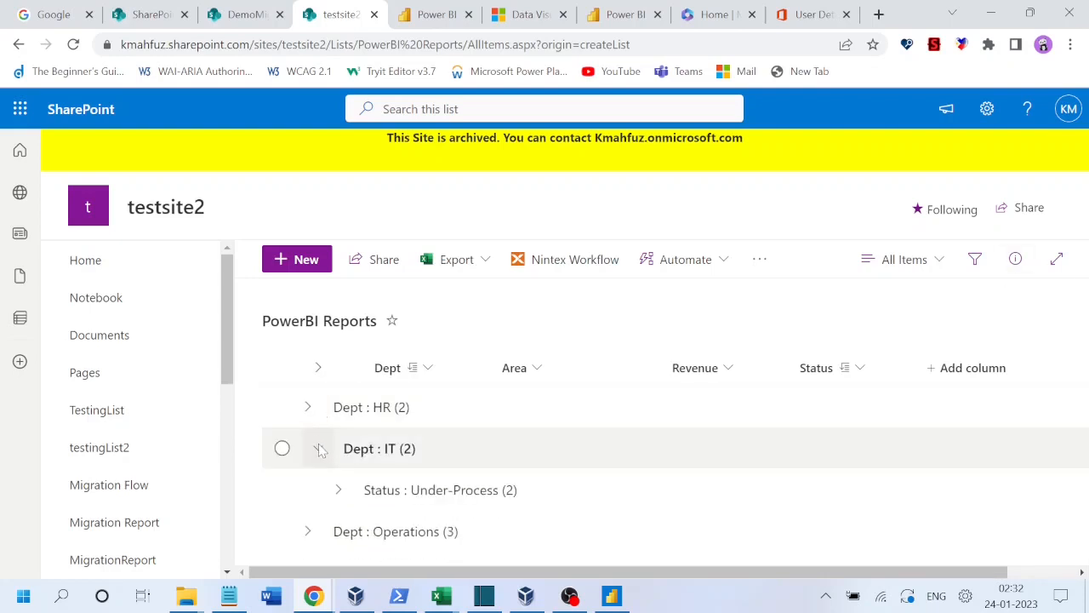
{"action": "left_click", "coordinate": [318, 449]}
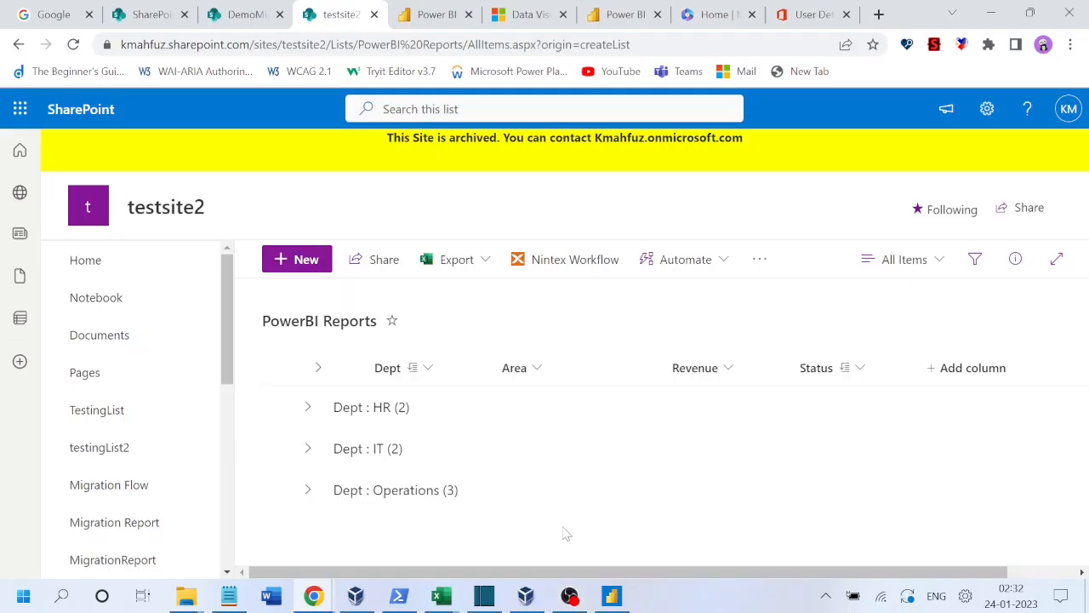
Step: Switch to Power BI Desktop and add the Status field to the Area table
{"action": "left_click", "coordinate": [613, 596]}
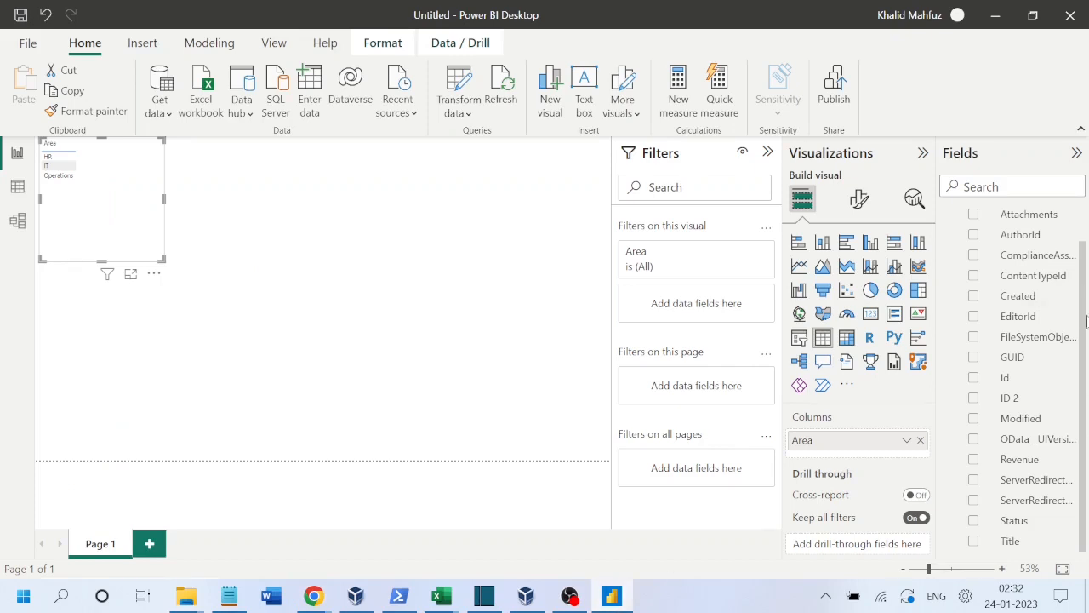
{"action": "mouse_move", "coordinate": [1086, 321]}
{"action": "left_mouse_down"}
{"action": "mouse_move", "coordinate": [1086, 279]}
{"action": "mouse_move", "coordinate": [1084, 325]}
{"action": "left_mouse_up"}
{"action": "left_click", "coordinate": [974, 521]}
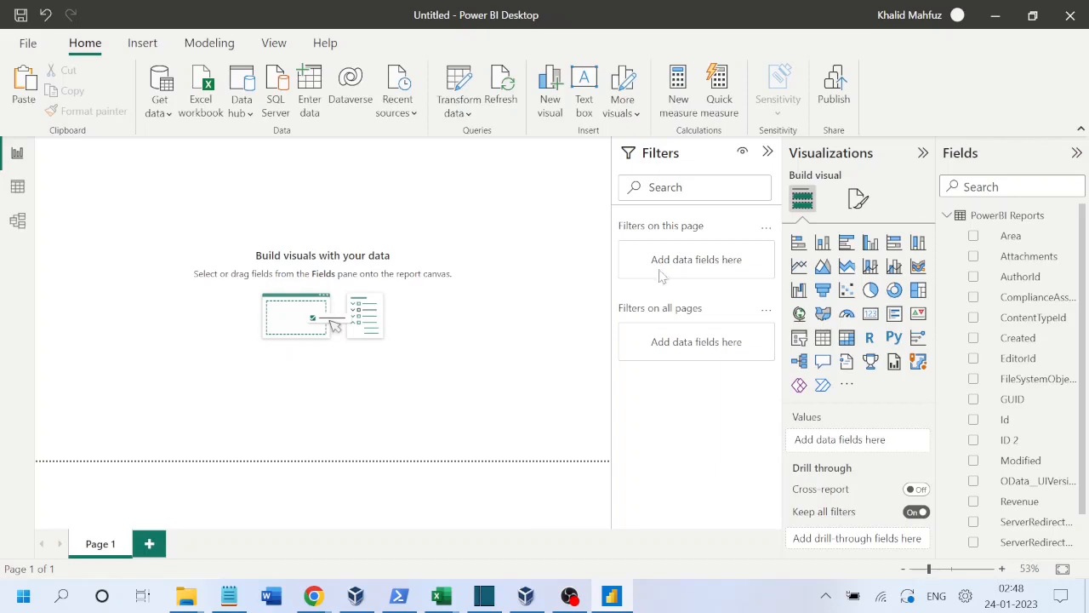
Step: Switch to Chrome to review the grouped PowerBI Reports list, and switch back to Power BI Desktop
{"action": "mouse_move", "coordinate": [951, 220]}
{"action": "mouse_move", "coordinate": [327, 604]}
{"action": "left_click", "coordinate": [288, 562]}
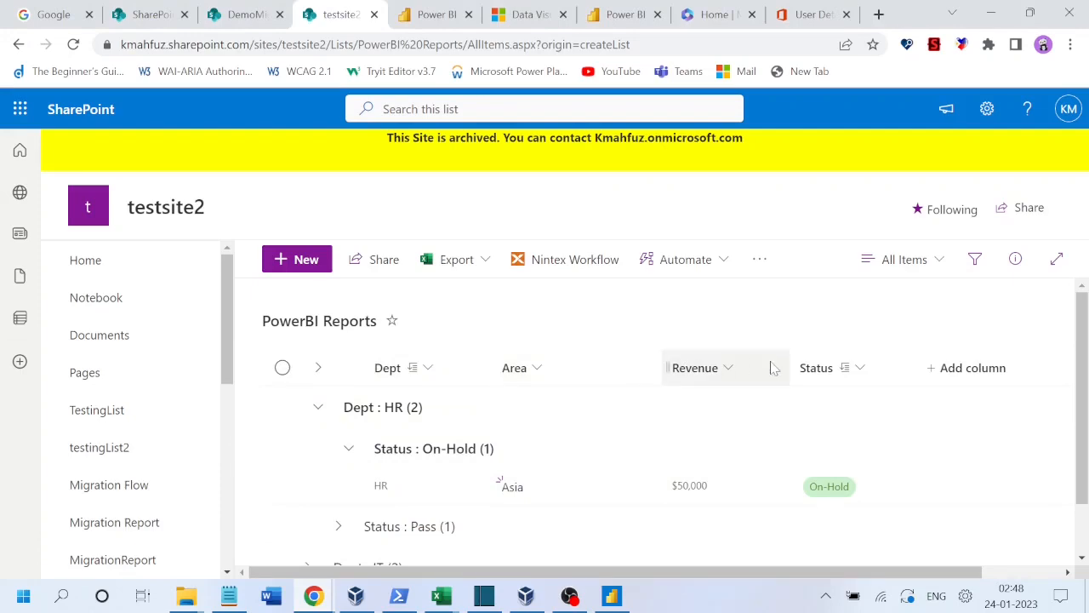
{"action": "key", "text": "alt+Tab"}
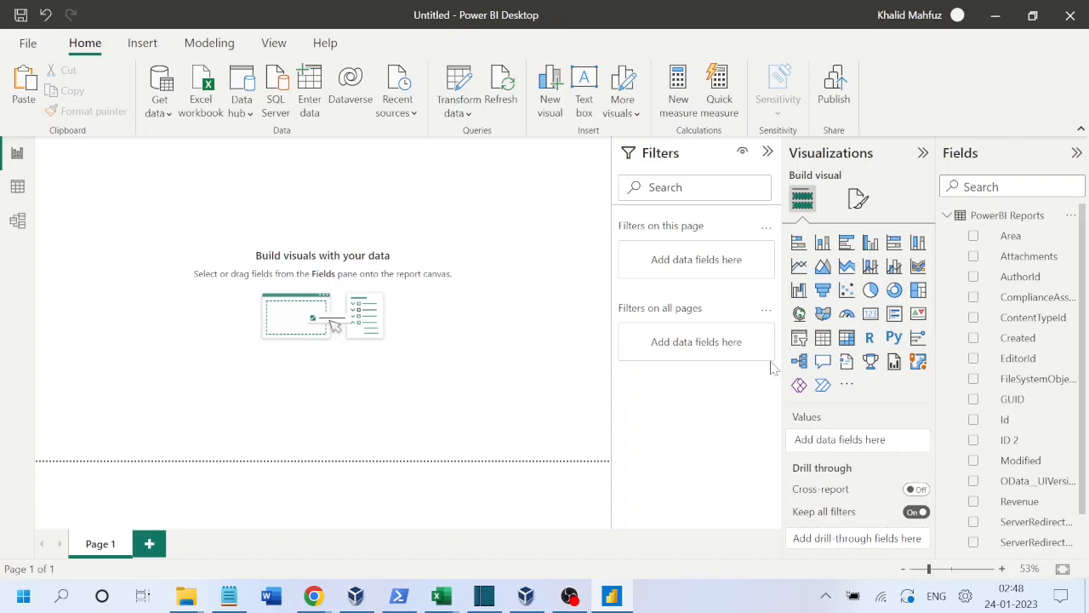
Step: Add the Area field to the report page as a clustered column chart and enlarge the visual
{"action": "left_click", "coordinate": [973, 236]}
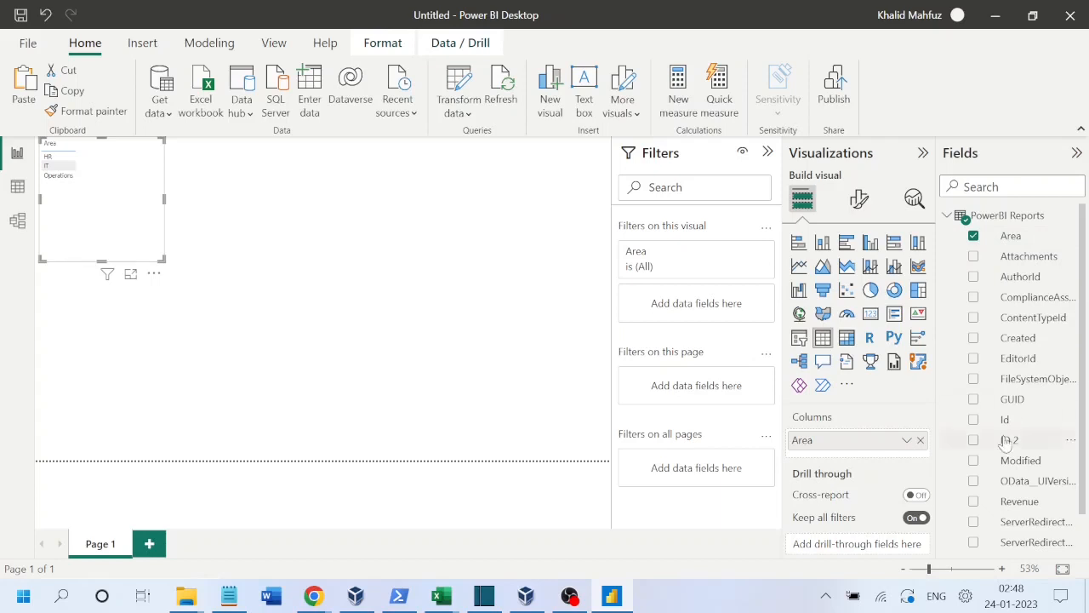
{"action": "left_click", "coordinate": [870, 244]}
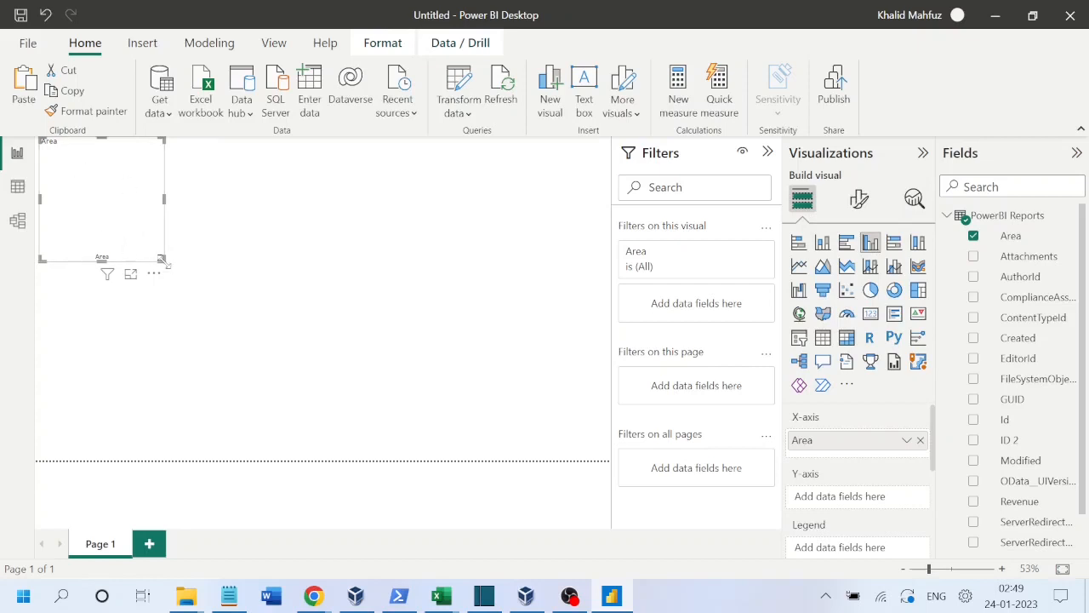
{"action": "left_click_drag", "start_coordinate": [165, 261], "coordinate": [302, 304]}
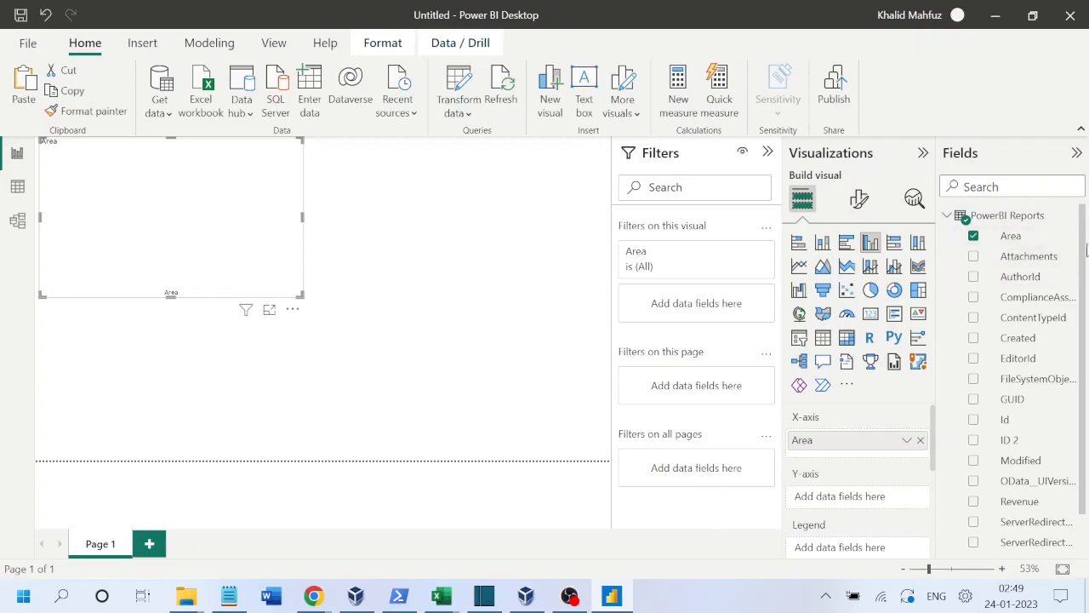
Step: Use Status as the chart's legend and its count as the Y-axis, and enlarge the chart to fill the report page
{"action": "left_click_drag", "start_coordinate": [1086, 244], "coordinate": [1087, 328]}
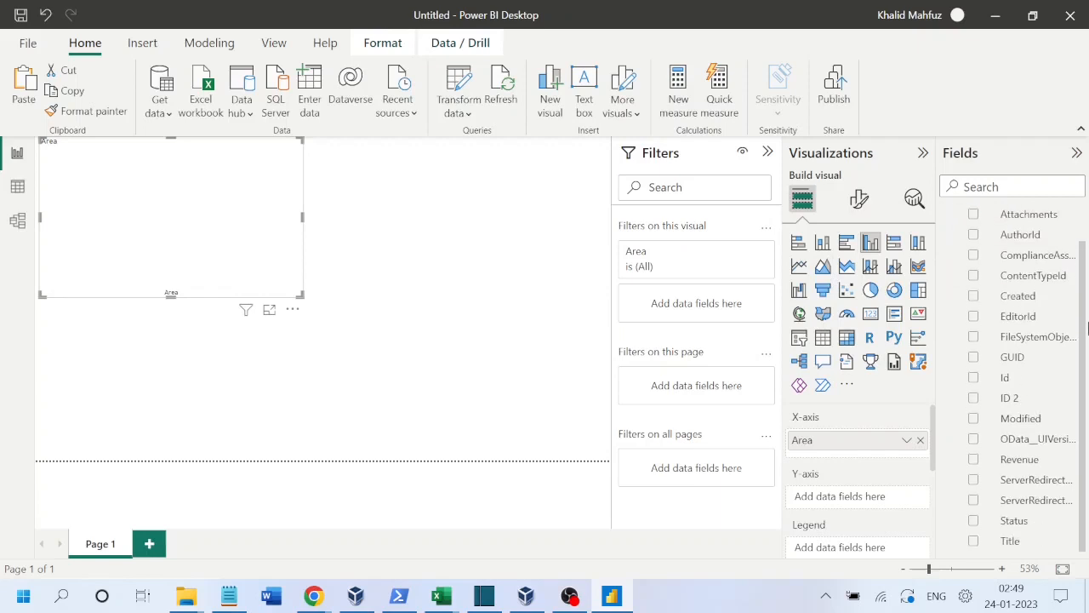
{"action": "left_click", "coordinate": [973, 520]}
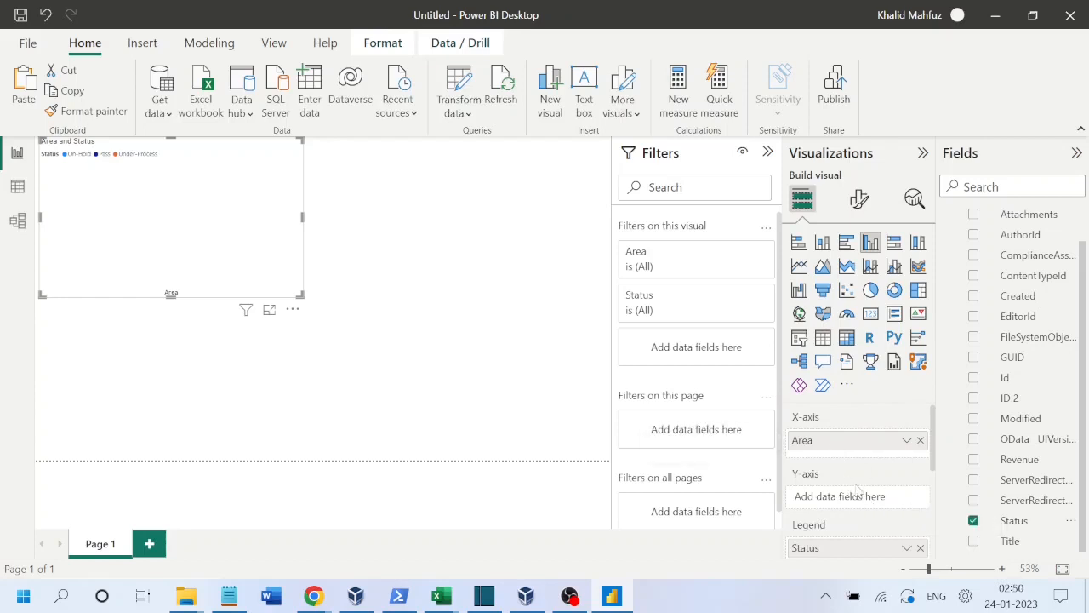
{"action": "left_click_drag", "start_coordinate": [1034, 529], "coordinate": [873, 506]}
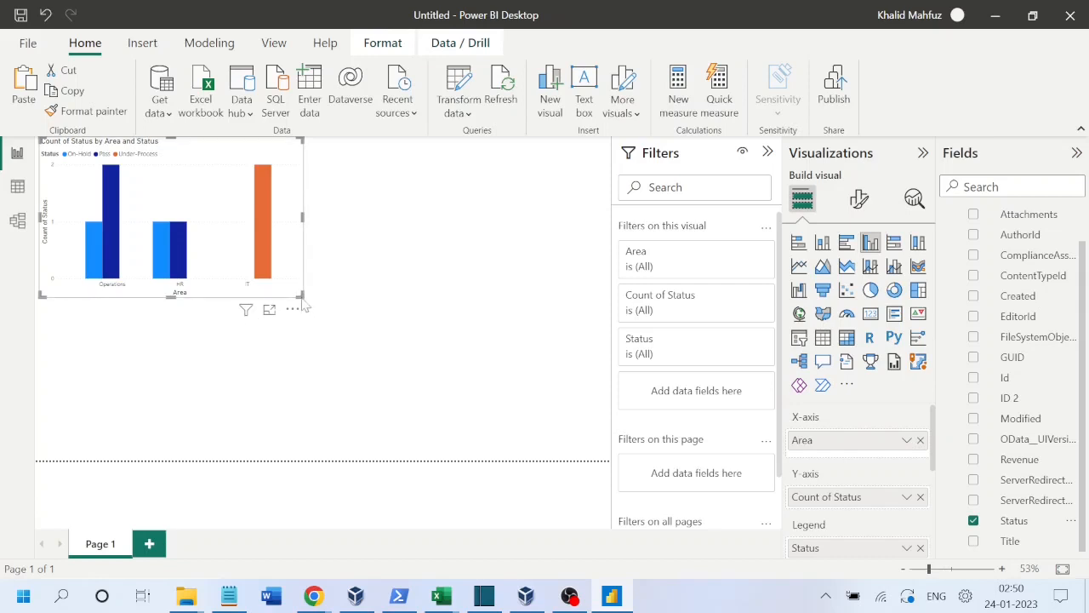
{"action": "left_click_drag", "start_coordinate": [299, 293], "coordinate": [600, 460]}
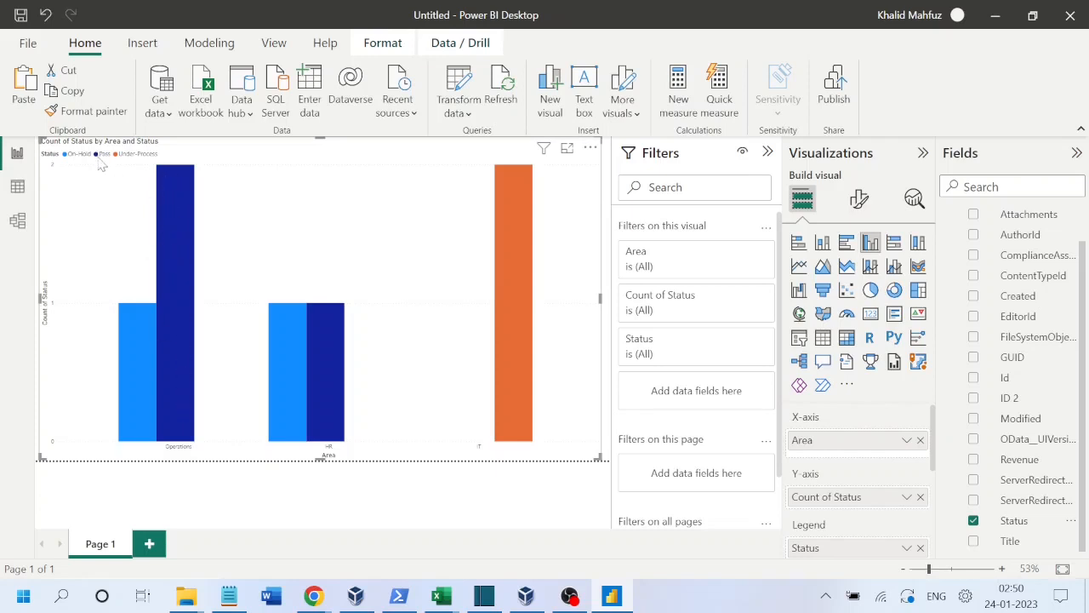
Step: Inspect the Status counts of the Operations and HR columns in the chart
{"action": "mouse_move", "coordinate": [165, 193]}
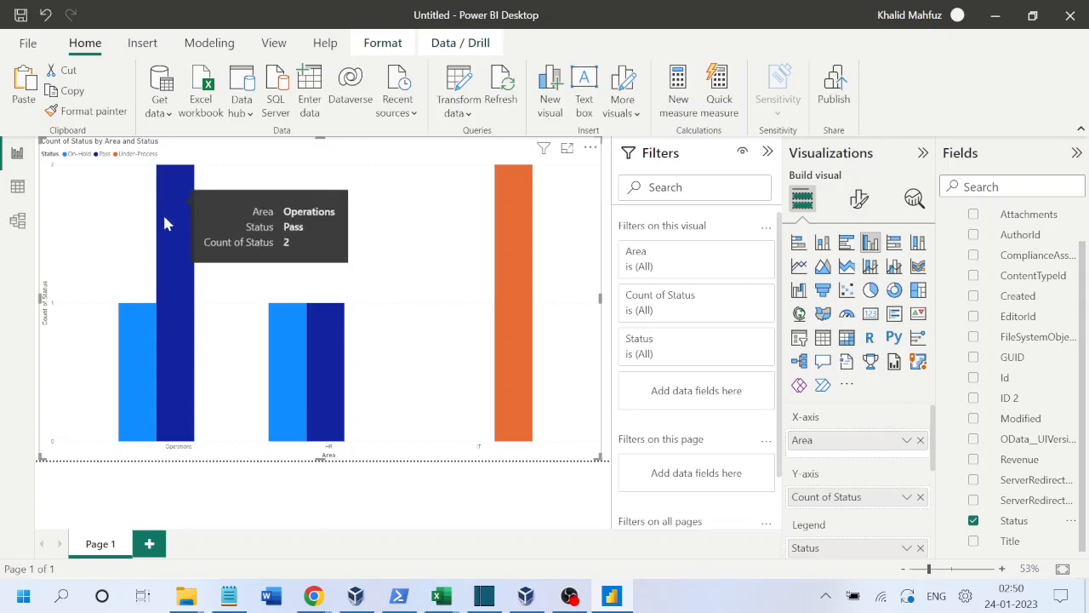
{"action": "mouse_move", "coordinate": [134, 401]}
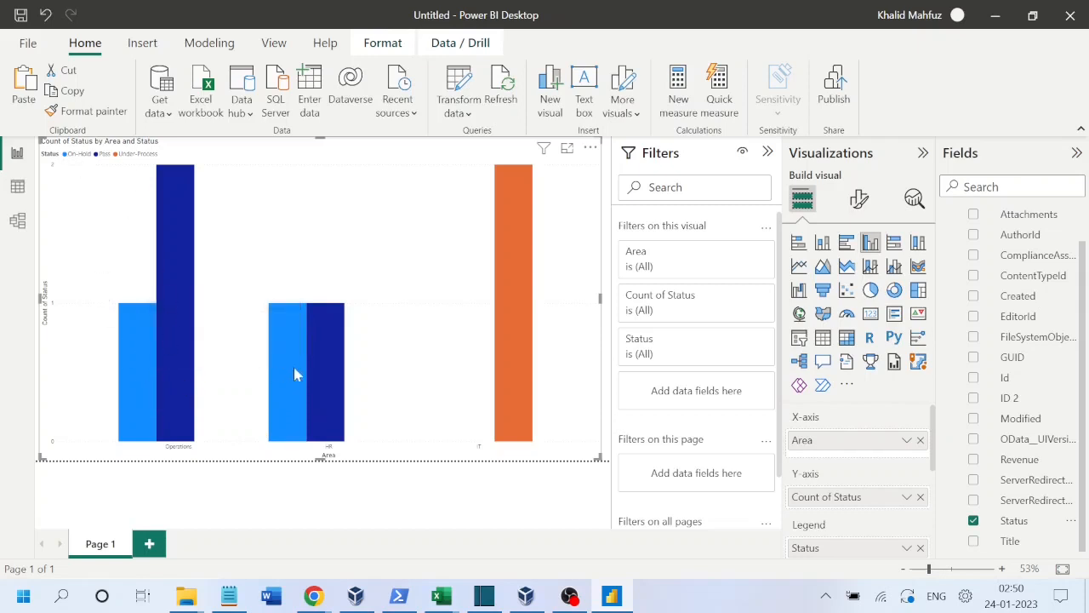
{"action": "mouse_move", "coordinate": [321, 380]}
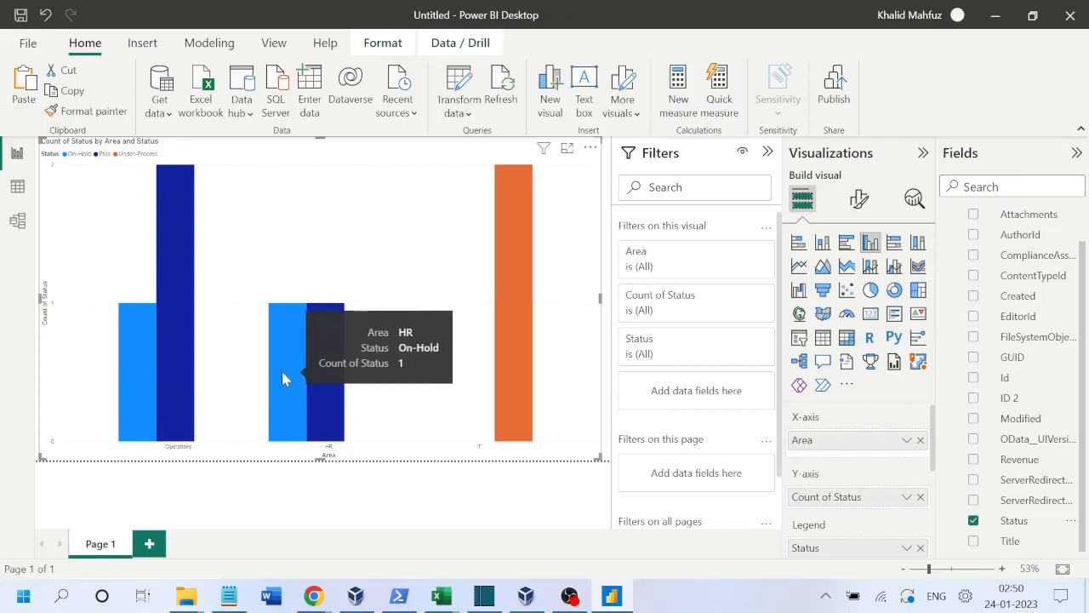
Step: Shrink the clustered column chart to about a quarter of the report page, keeping it in the upper-left corner
{"action": "mouse_move", "coordinate": [509, 388]}
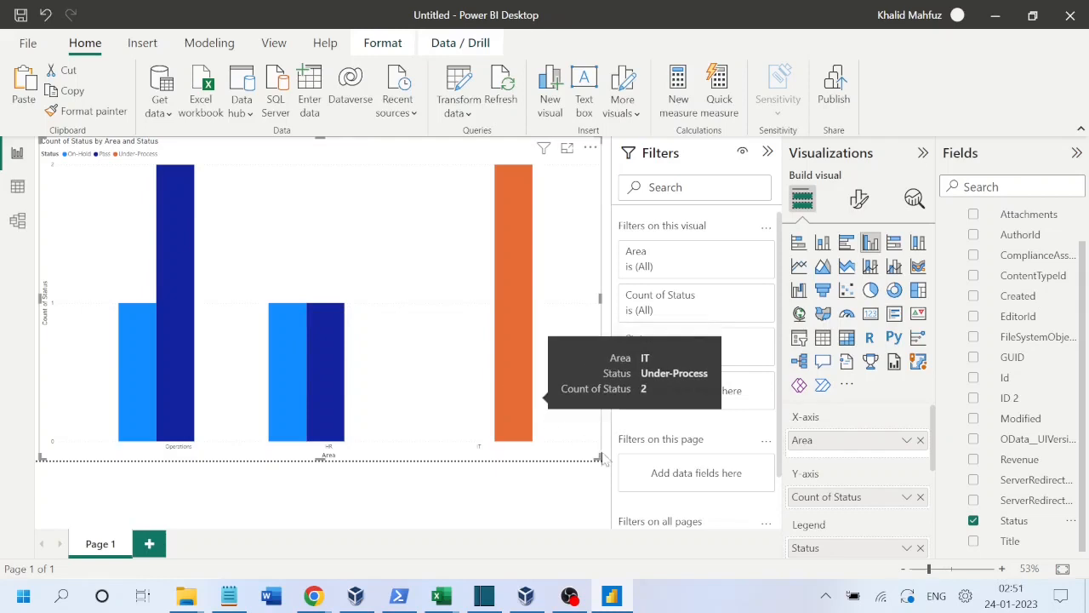
{"action": "left_click_drag", "start_coordinate": [599, 457], "coordinate": [330, 308]}
{"action": "left_click", "coordinate": [372, 296]}
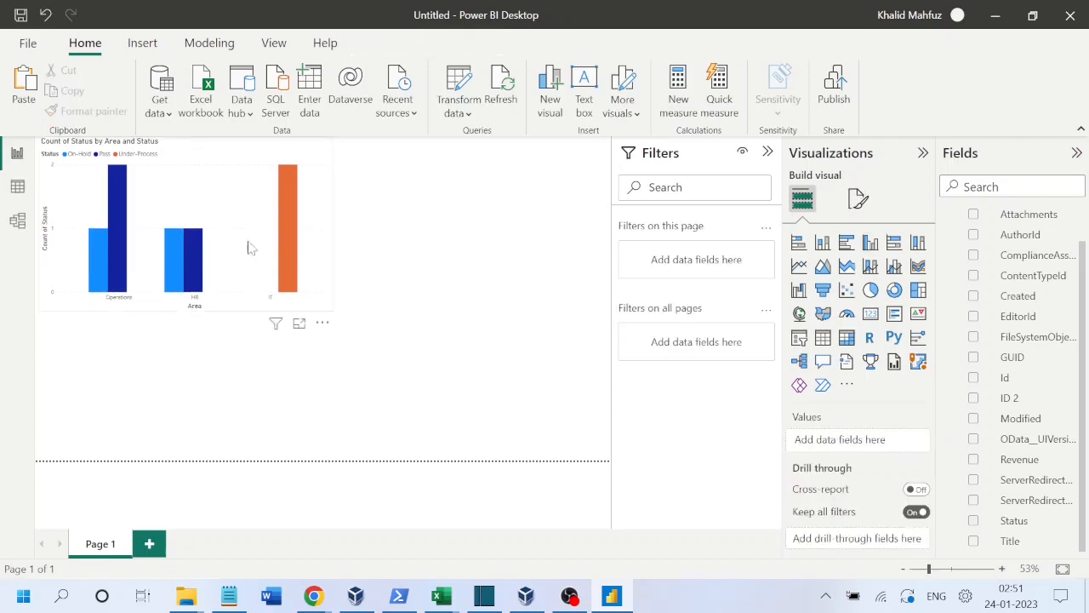
Step: Place a copy of the chart in the upper-right quarter of the page and narrow the original to end at the copy's edge
{"action": "left_click", "coordinate": [227, 215]}
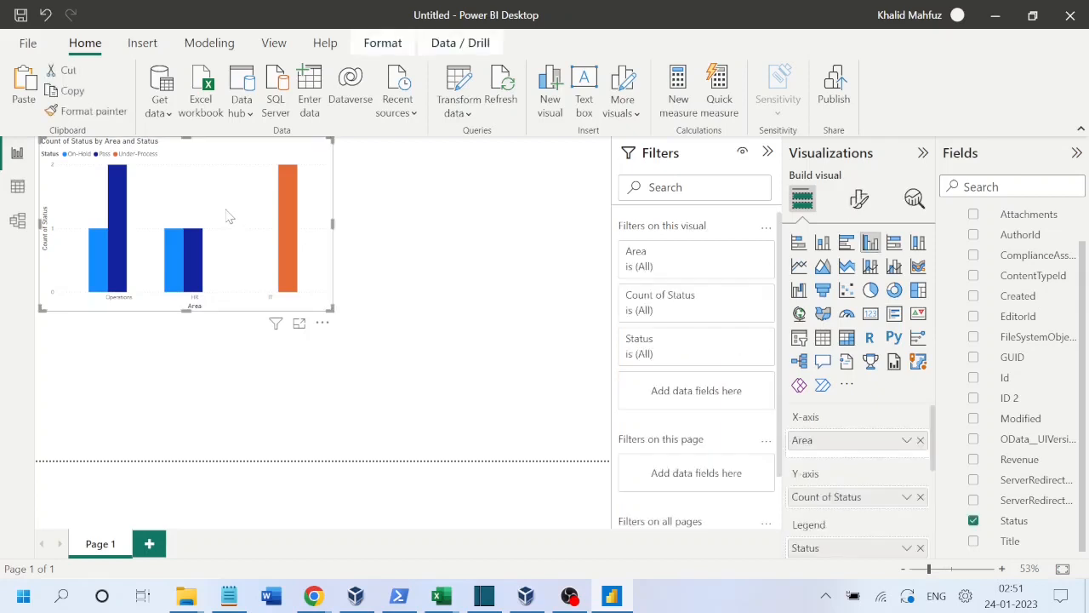
{"action": "key", "text": "ctrl+v"}
{"action": "left_click_drag", "start_coordinate": [228, 216], "coordinate": [529, 216]}
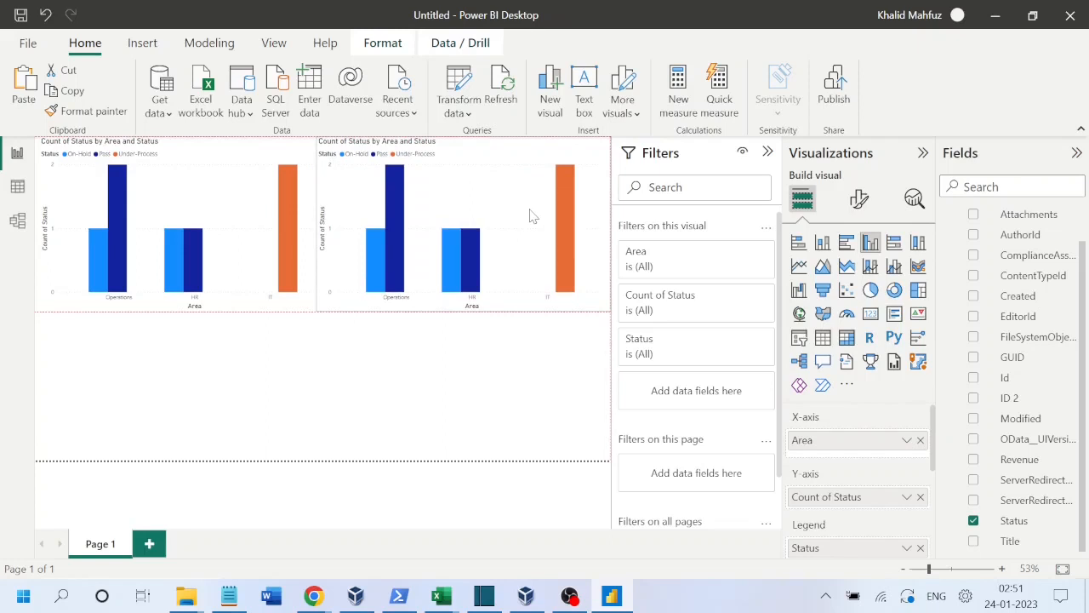
{"action": "left_click", "coordinate": [240, 195]}
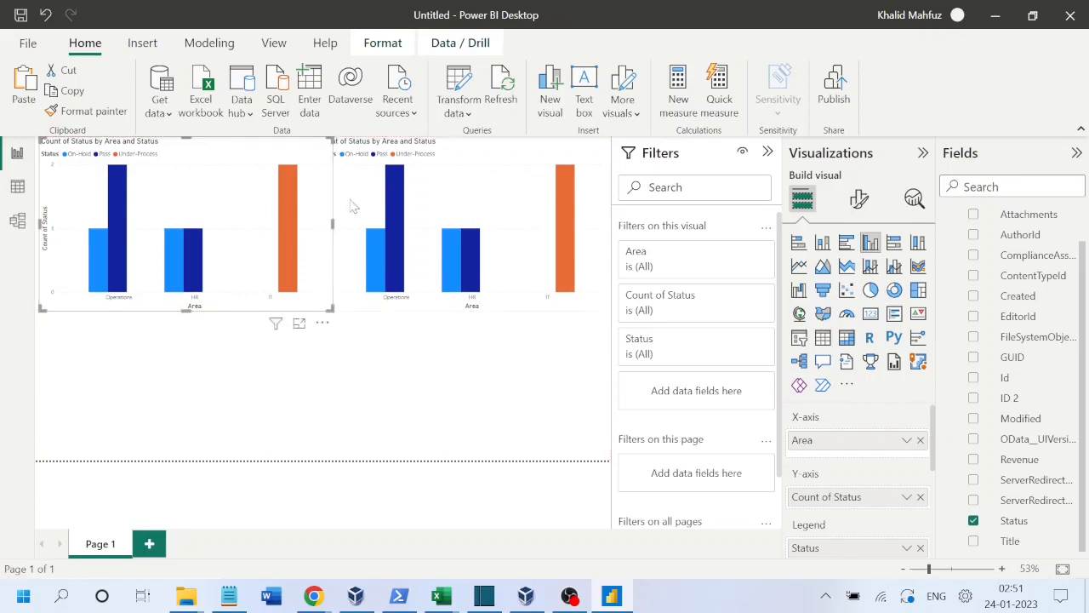
{"action": "mouse_move", "coordinate": [333, 223]}
{"action": "left_mouse_down"}
{"action": "mouse_move", "coordinate": [308, 230]}
{"action": "mouse_move", "coordinate": [318, 226]}
{"action": "left_mouse_up"}
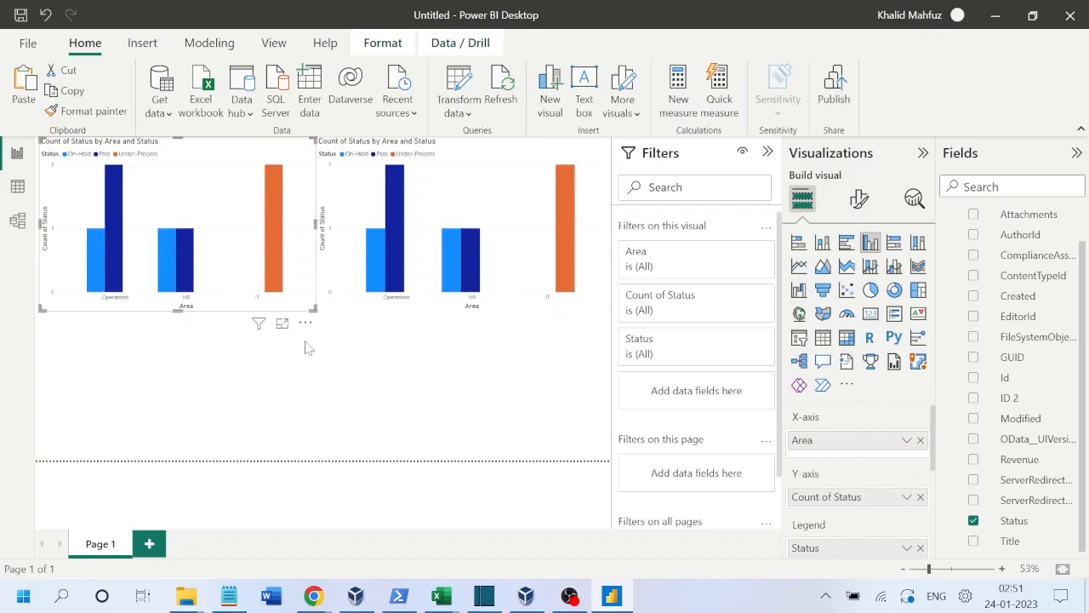
Step: Place another copy of the column chart in the lower-left quarter of the page and reduce its height and width
{"action": "left_click", "coordinate": [277, 369]}
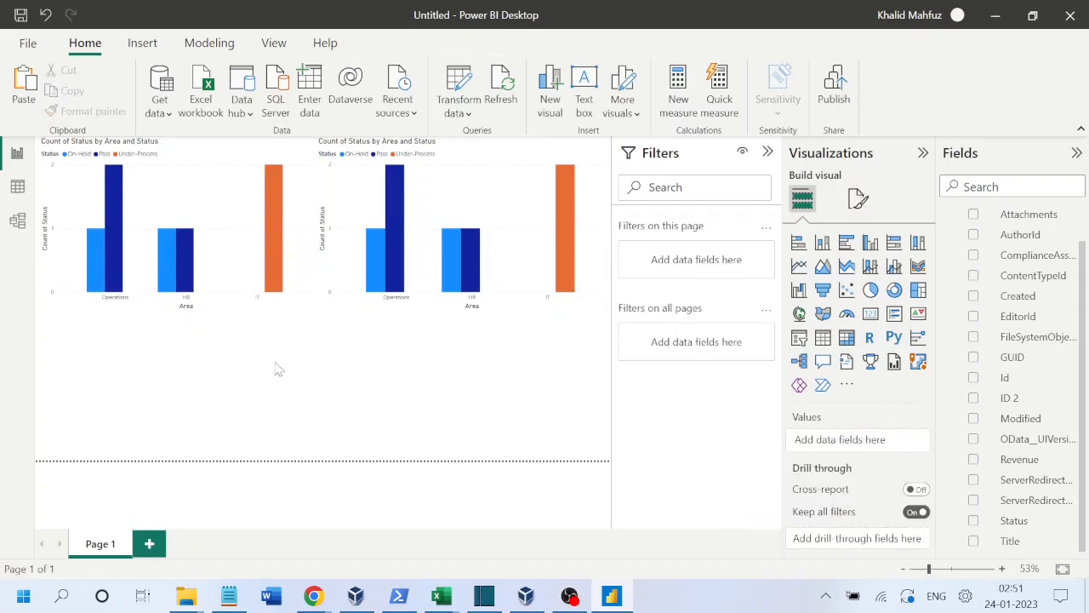
{"action": "left_click", "coordinate": [356, 231]}
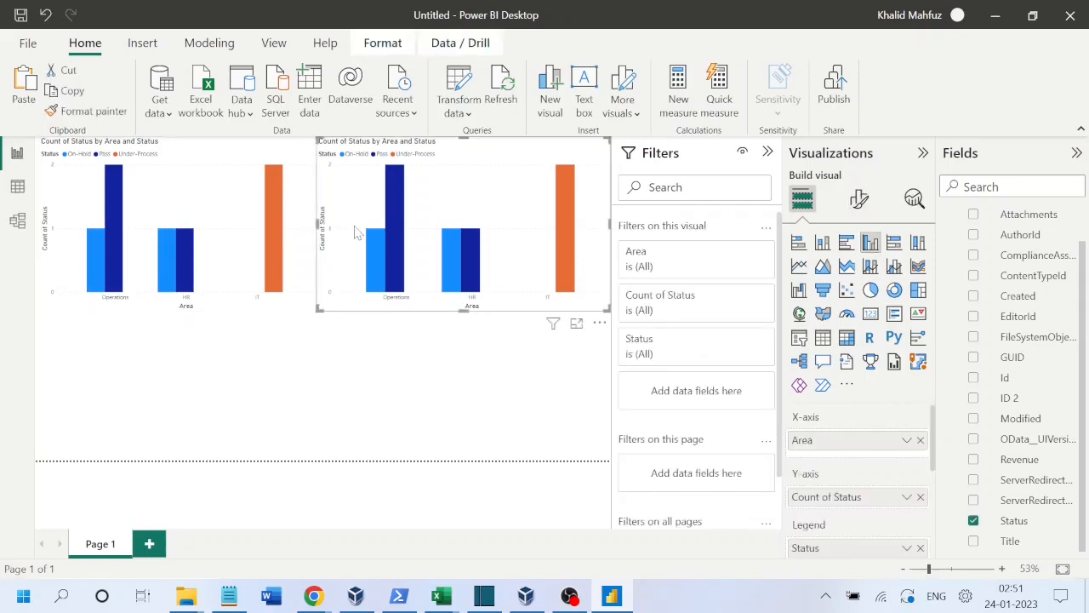
{"action": "left_click_drag", "start_coordinate": [386, 209], "coordinate": [110, 423]}
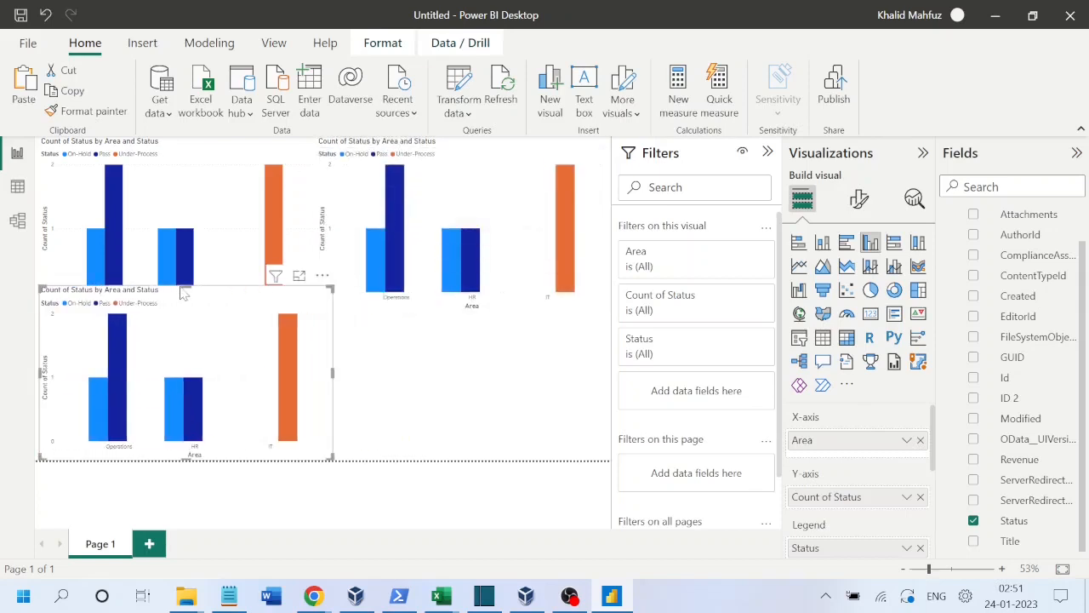
{"action": "left_click_drag", "start_coordinate": [183, 283], "coordinate": [179, 309]}
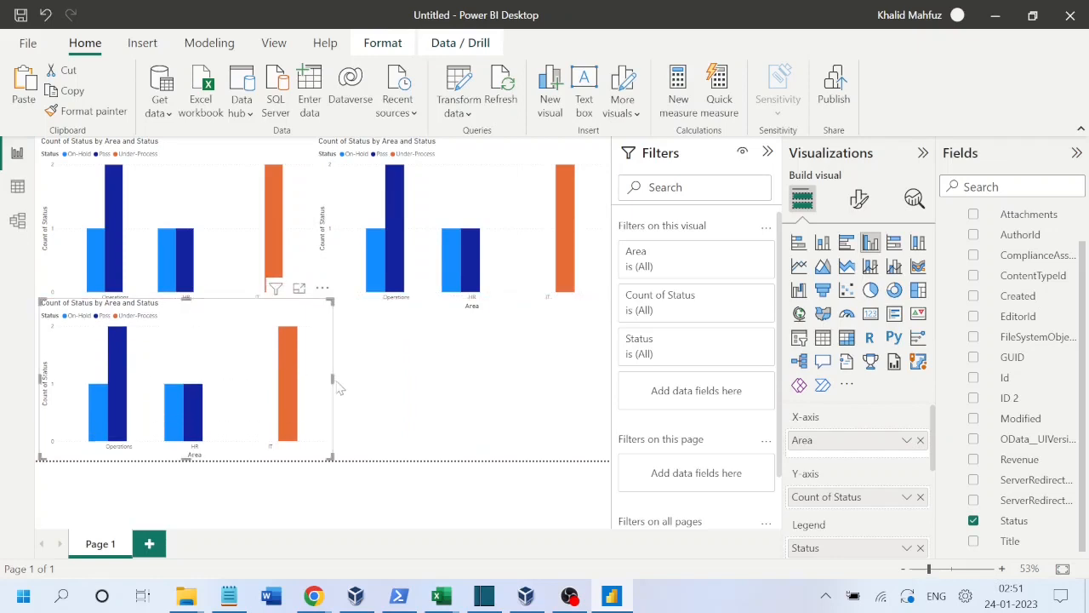
{"action": "left_click_drag", "start_coordinate": [330, 377], "coordinate": [322, 380]}
Step: Place a fourth copy of the column chart in the lower-right quarter of the page and reduce its height and width
{"action": "left_click", "coordinate": [416, 383]}
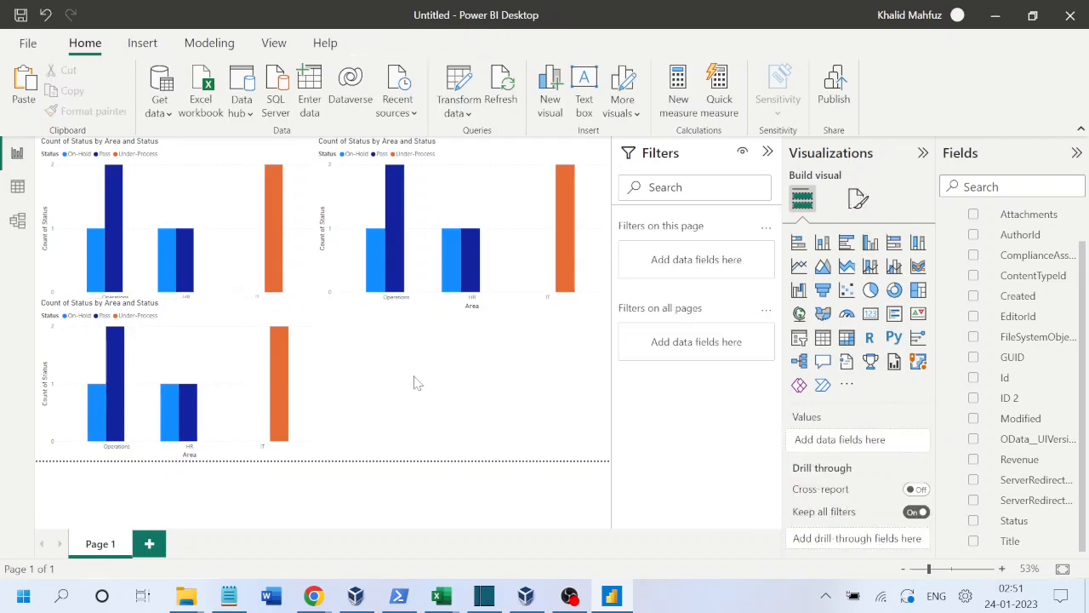
{"action": "key", "text": "ctrl+v"}
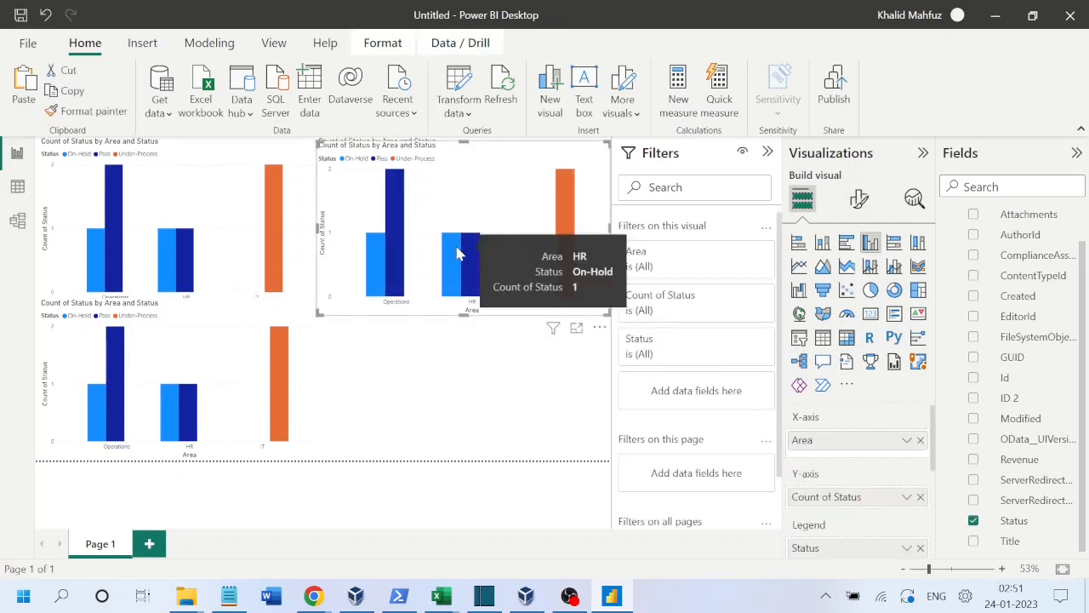
{"action": "key", "text": "ctrl+v"}
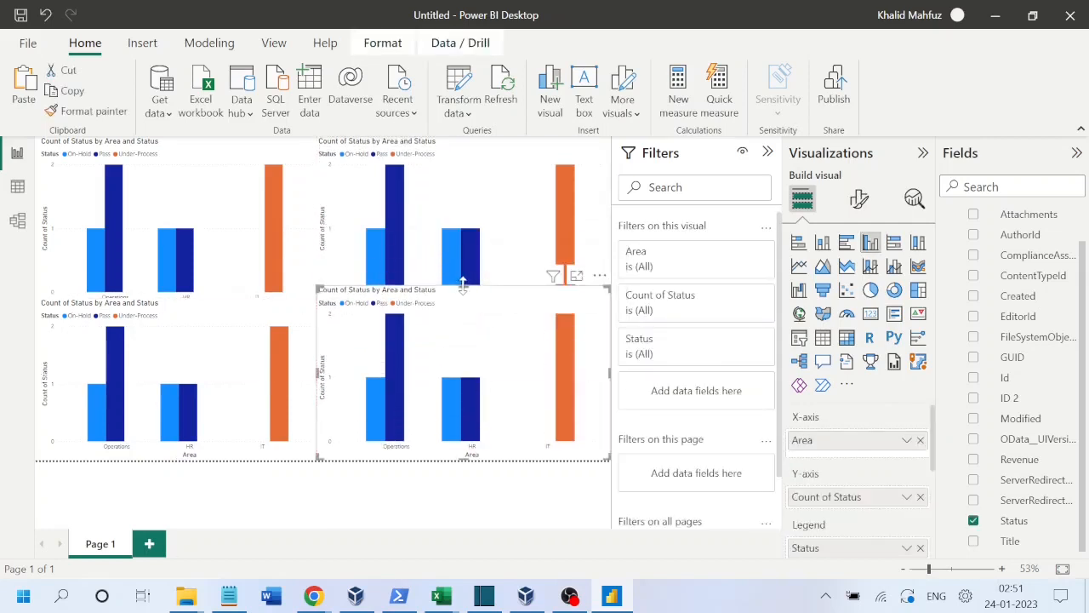
{"action": "left_click_drag", "start_coordinate": [462, 283], "coordinate": [464, 311]}
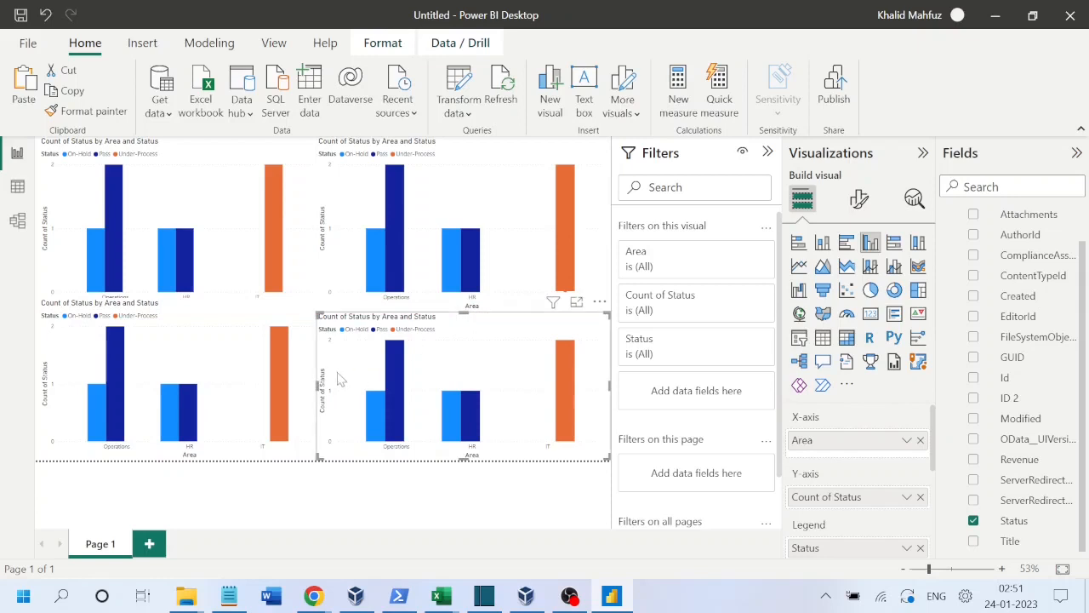
{"action": "left_click_drag", "start_coordinate": [315, 384], "coordinate": [330, 390]}
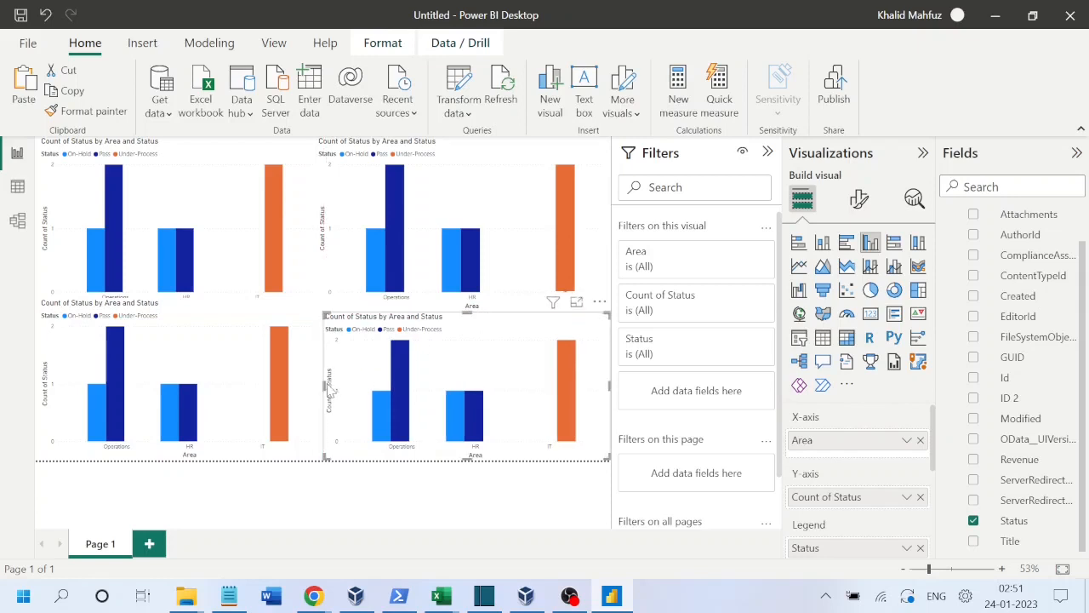
{"action": "left_click", "coordinate": [402, 498]}
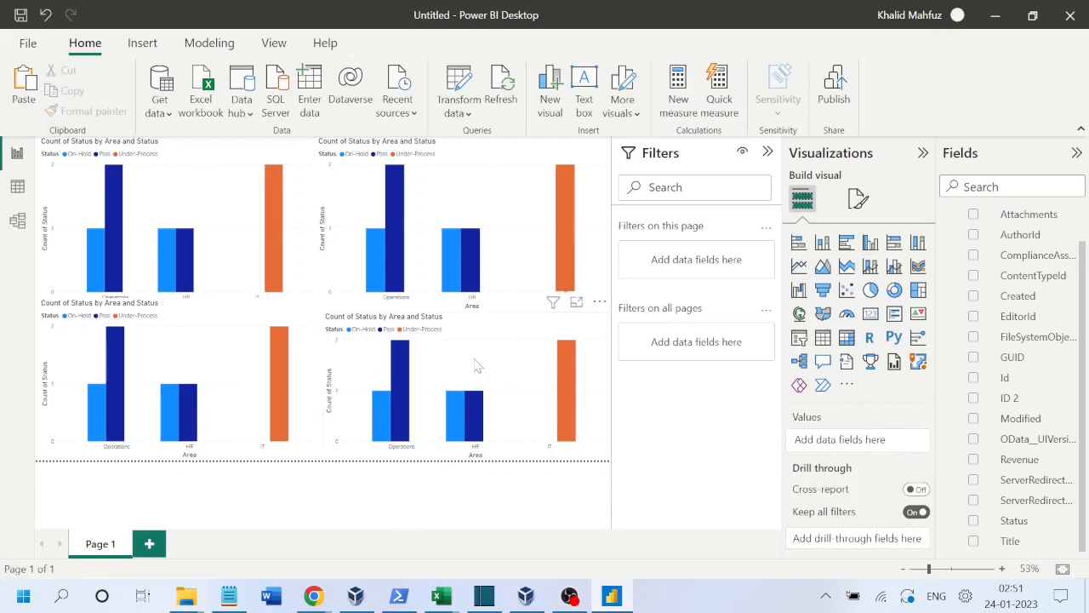
Step: Convert the upper-right column chart to a donut chart and inspect its slices, briefly cross-highlighting the IT slice
{"action": "left_click", "coordinate": [505, 211]}
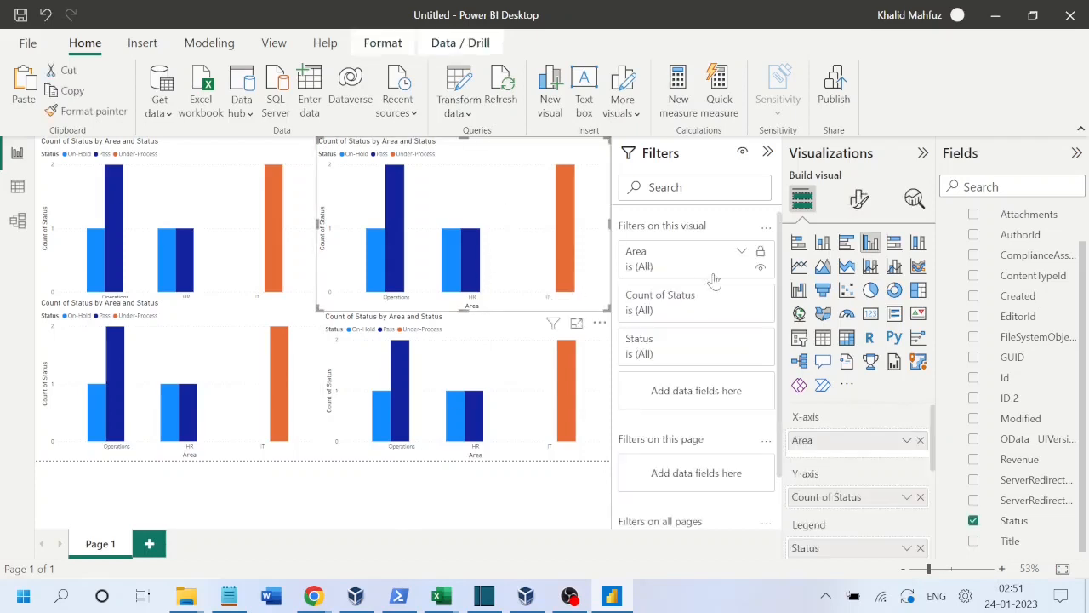
{"action": "left_click", "coordinate": [895, 290]}
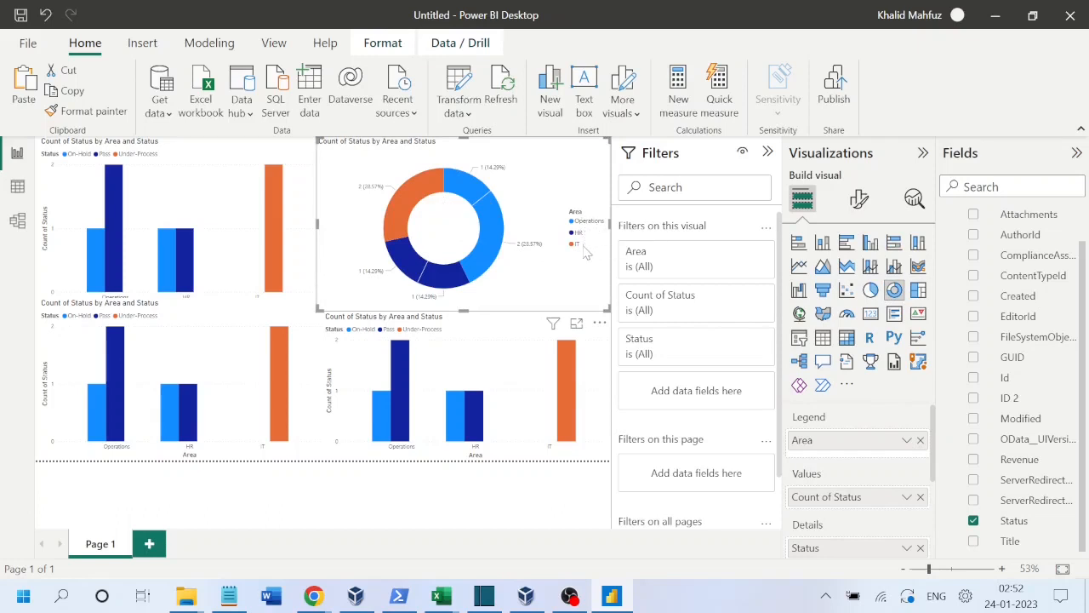
{"action": "left_click", "coordinate": [408, 207]}
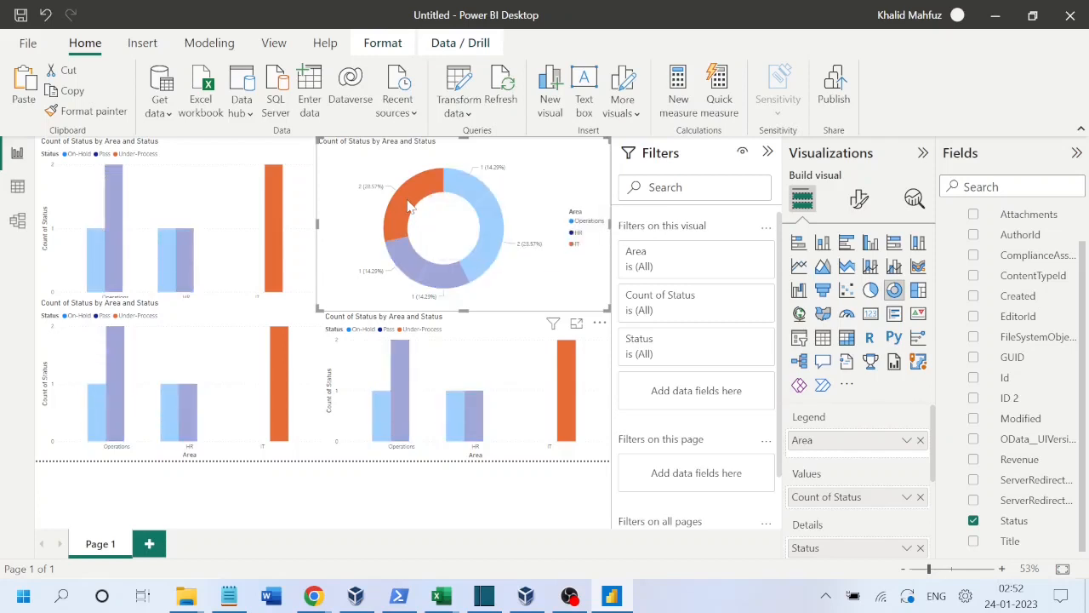
{"action": "left_click", "coordinate": [408, 207]}
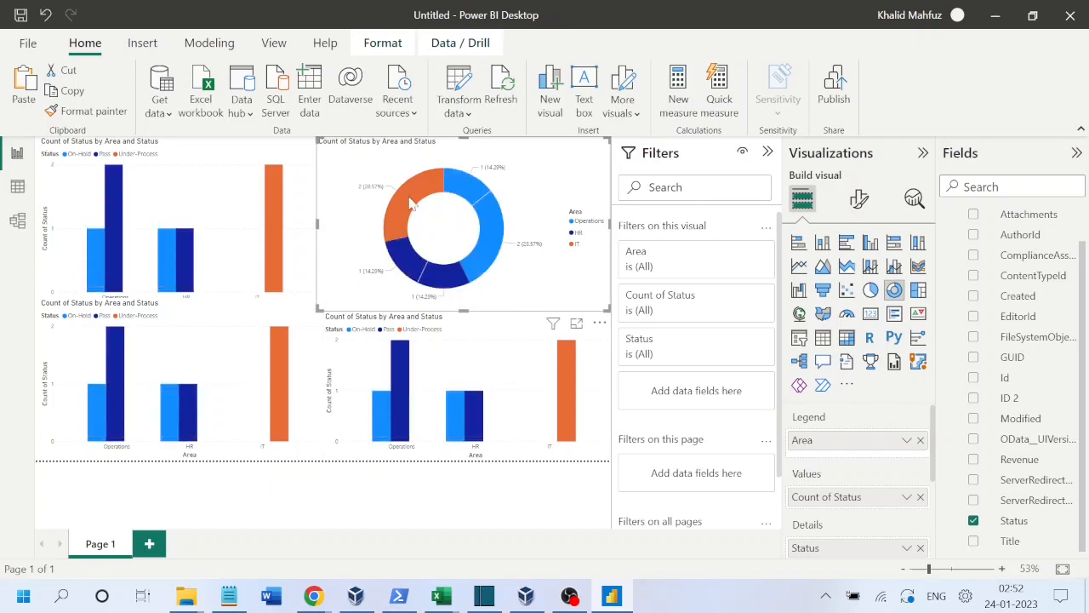
{"action": "mouse_move", "coordinate": [409, 202]}
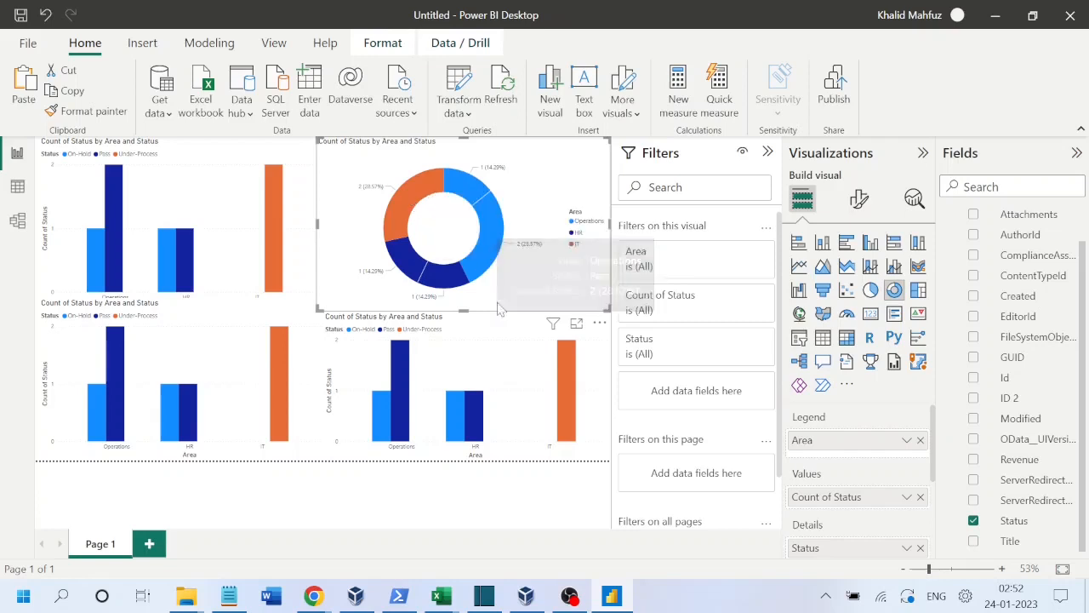
{"action": "mouse_move", "coordinate": [408, 271]}
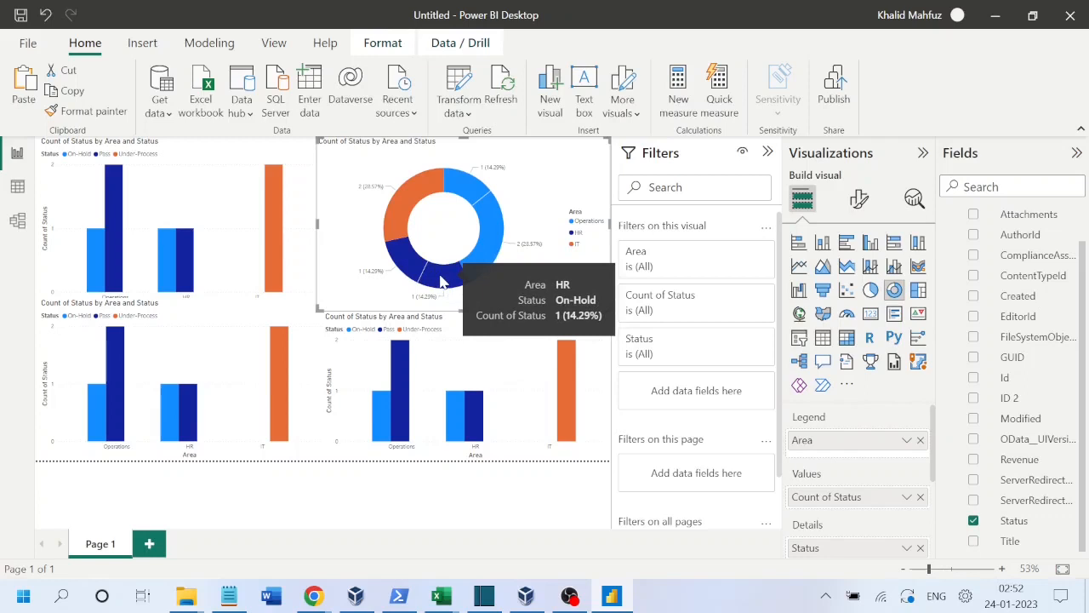
{"action": "mouse_move", "coordinate": [487, 249]}
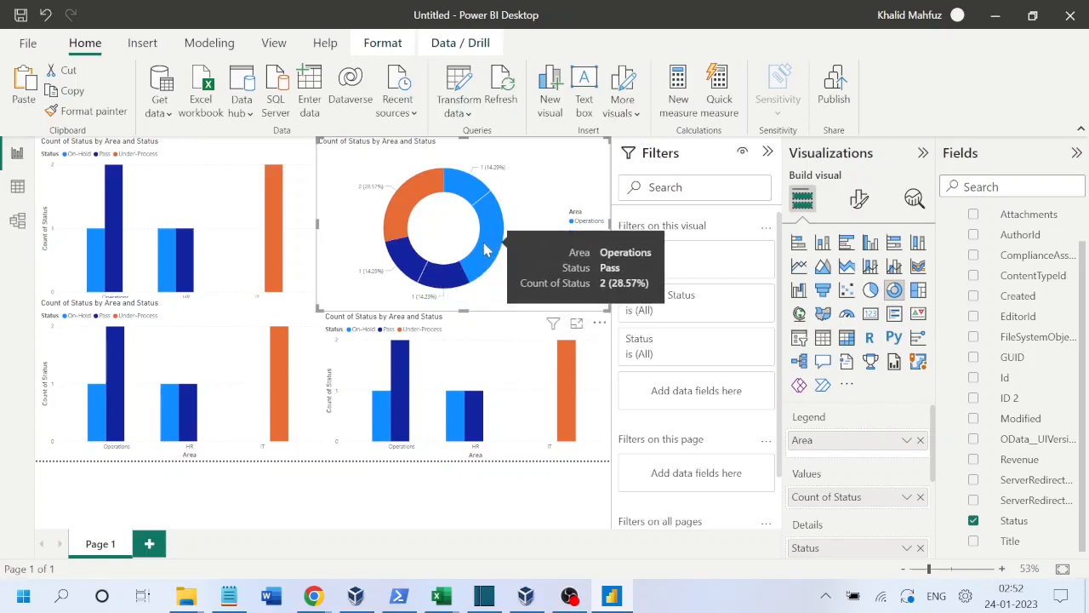
{"action": "mouse_move", "coordinate": [475, 197]}
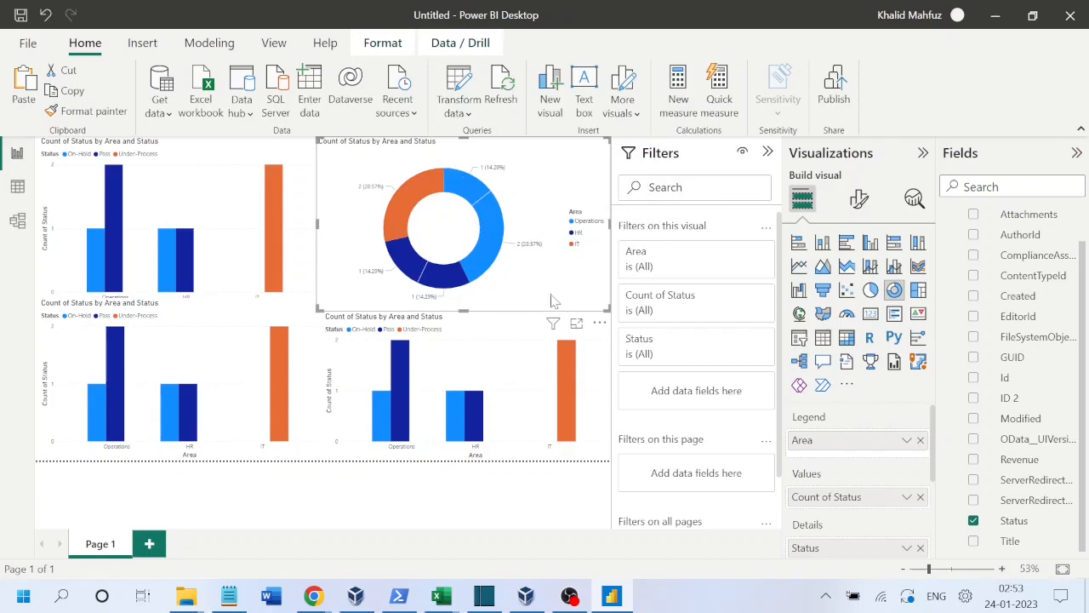
Step: Reduce the donut chart's height so that it ends above the lower-right chart
{"action": "left_click", "coordinate": [195, 357]}
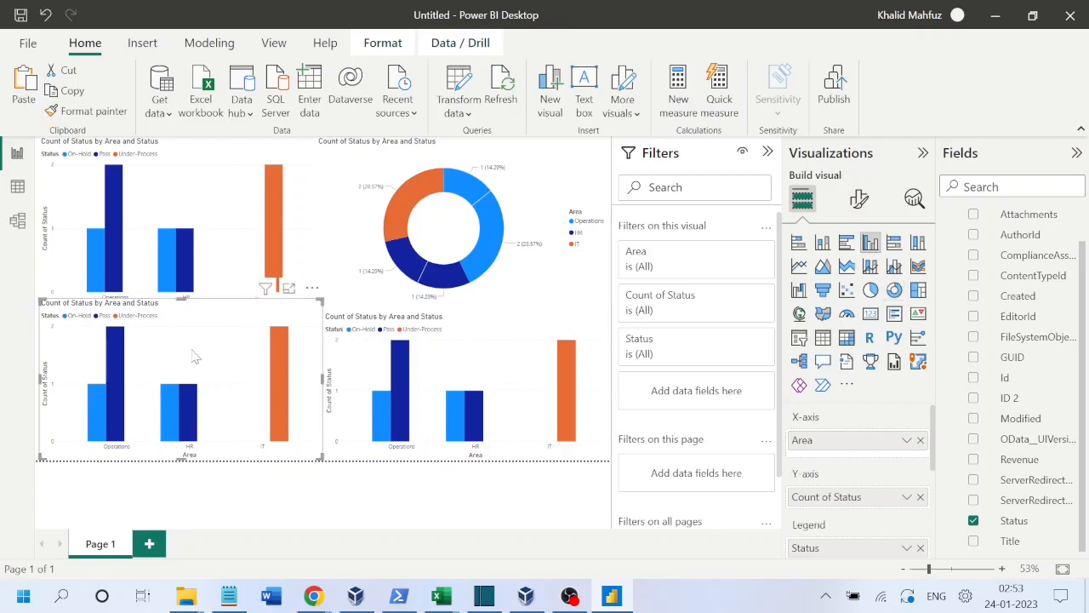
{"action": "left_click", "coordinate": [462, 233]}
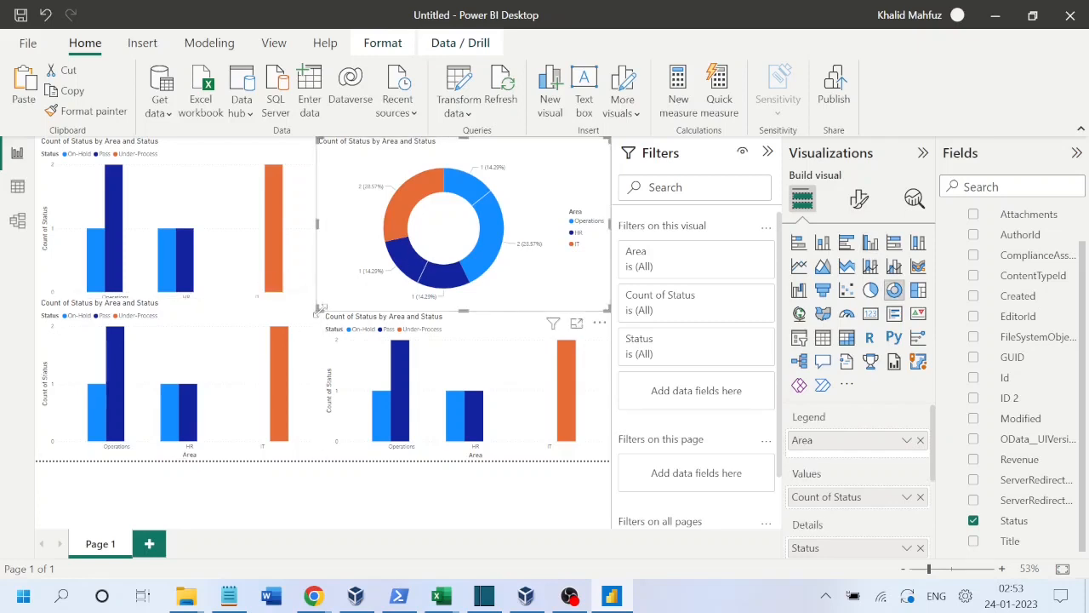
{"action": "left_click_drag", "start_coordinate": [322, 309], "coordinate": [320, 297]}
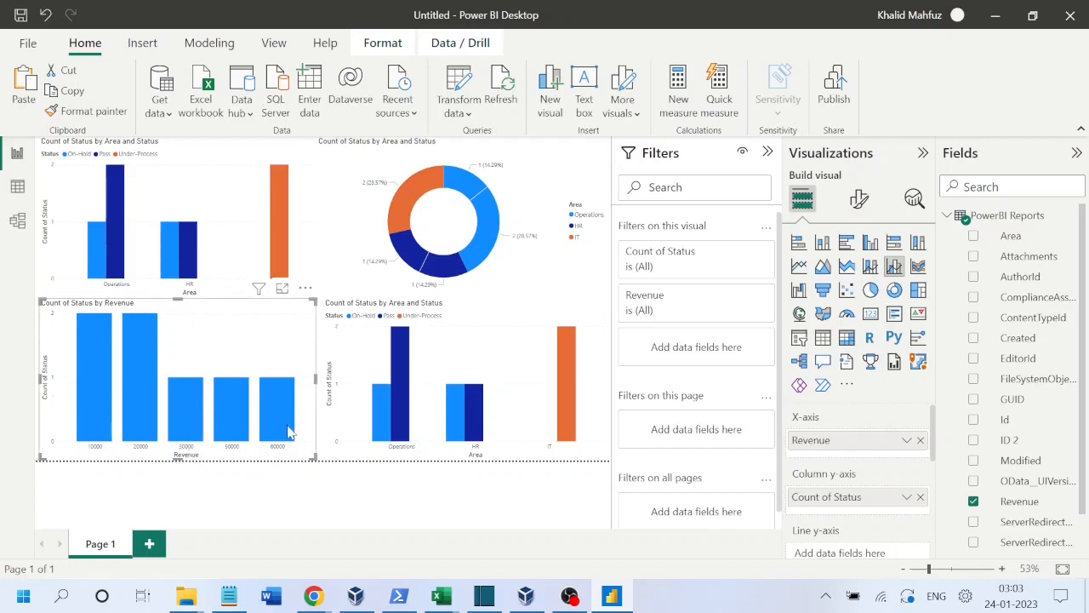
Step: Convert the lower-right chart to a line and stacked column chart with Status on the X-axis and Count of Area on the column Y-axis
{"action": "mouse_move", "coordinate": [276, 431]}
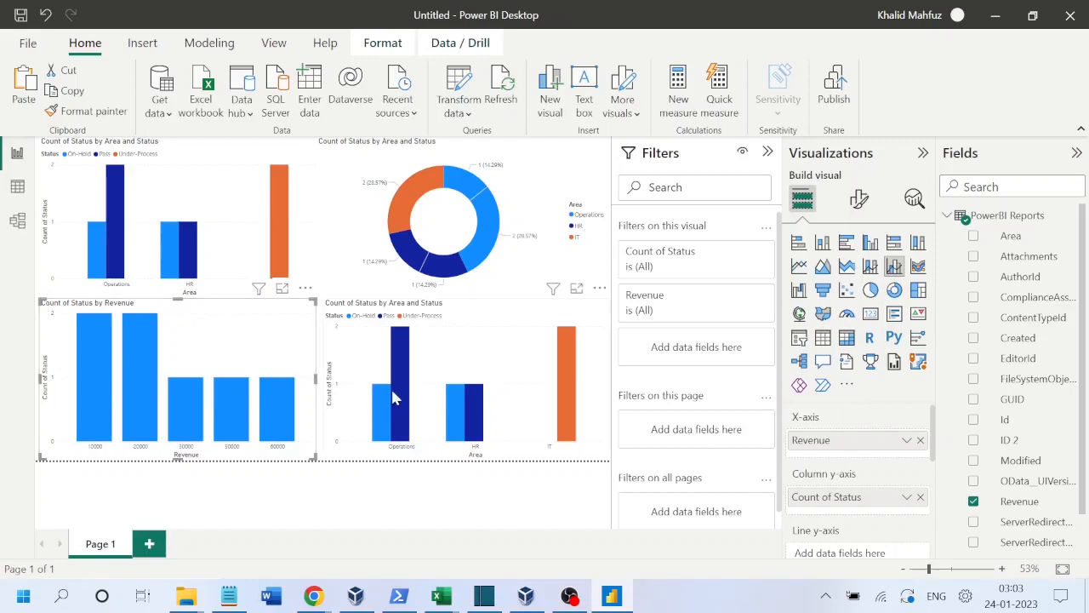
{"action": "left_click", "coordinate": [479, 363]}
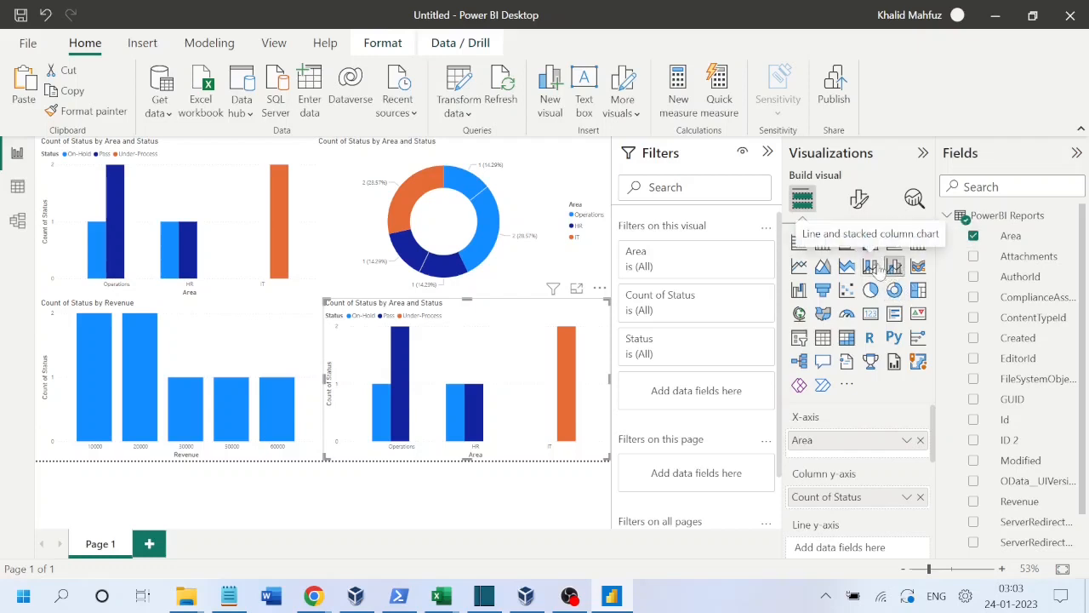
{"action": "left_click", "coordinate": [870, 267]}
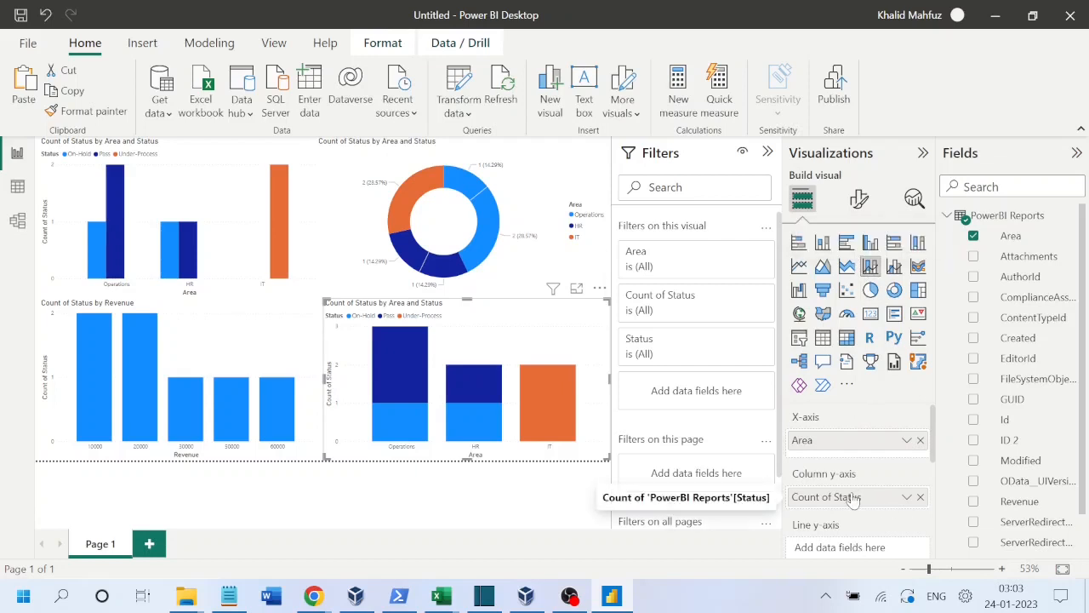
{"action": "left_click_drag", "start_coordinate": [854, 498], "coordinate": [845, 523]}
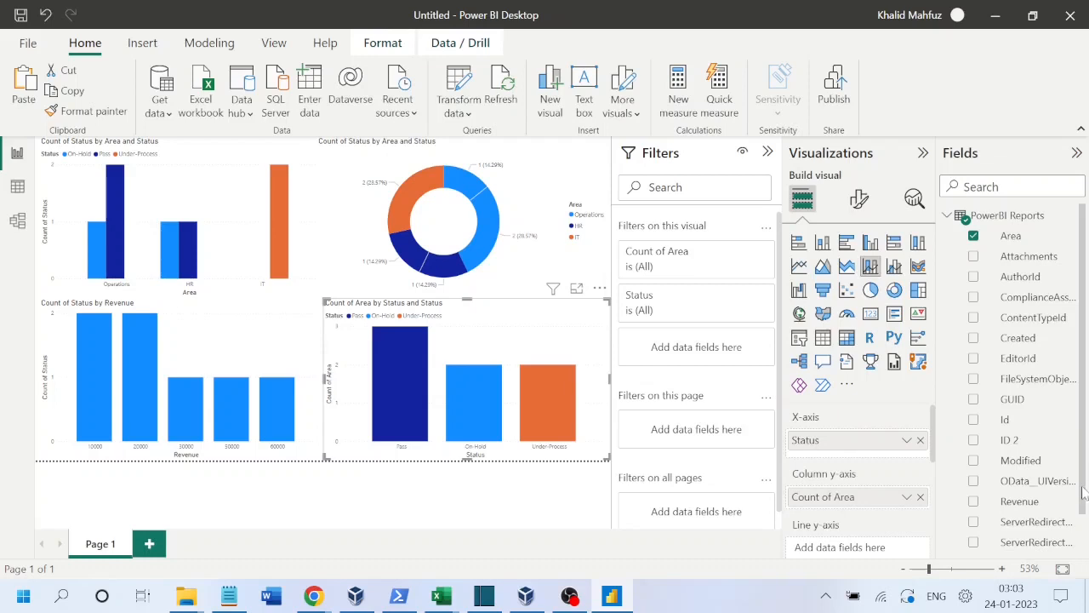
Step: Replace Status with Title on the lower-right chart's X-axis and inspect the Europe column
{"action": "left_click_drag", "start_coordinate": [1083, 491], "coordinate": [1084, 545]}
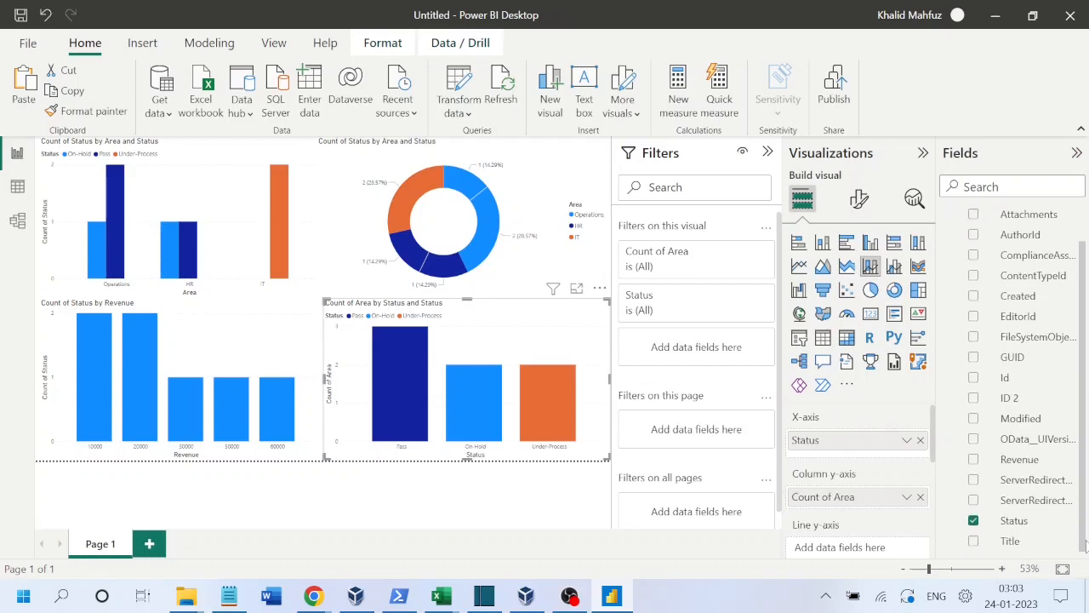
{"action": "left_click_drag", "start_coordinate": [1010, 541], "coordinate": [848, 460]}
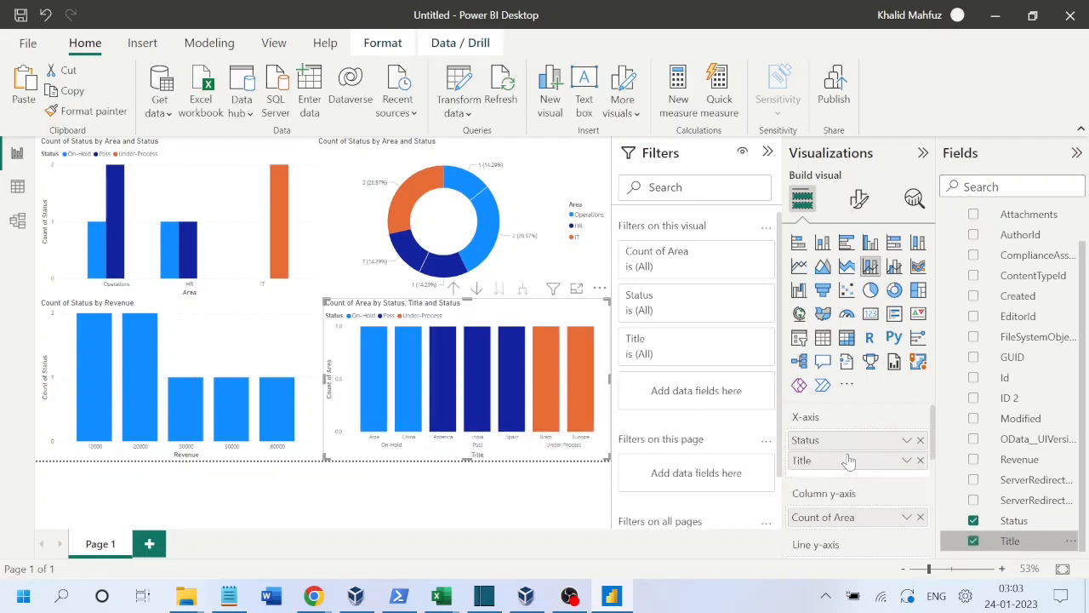
{"action": "left_click", "coordinate": [919, 441]}
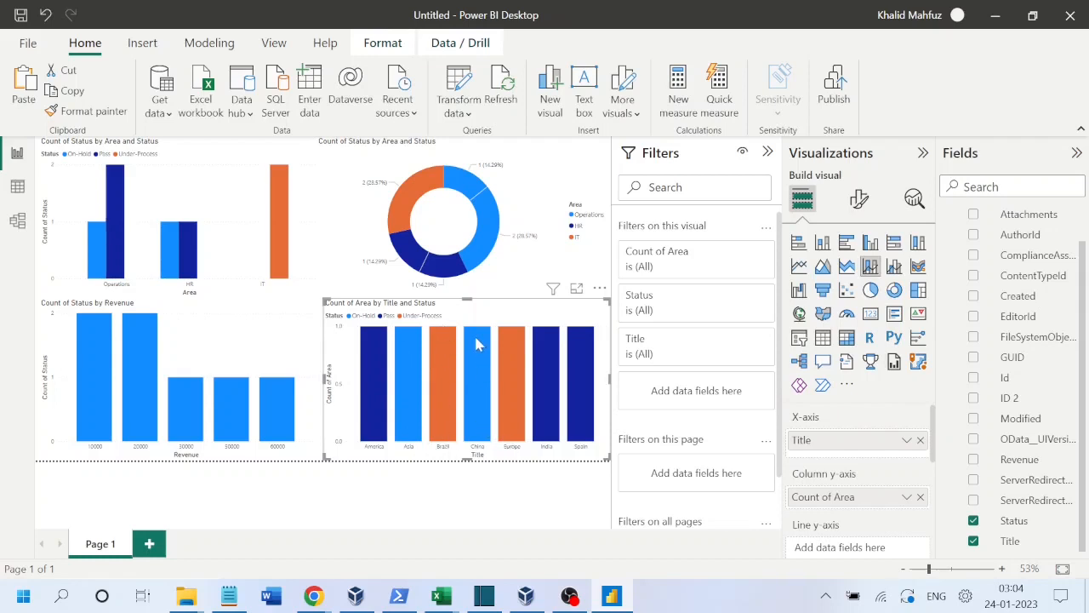
{"action": "mouse_move", "coordinate": [511, 381]}
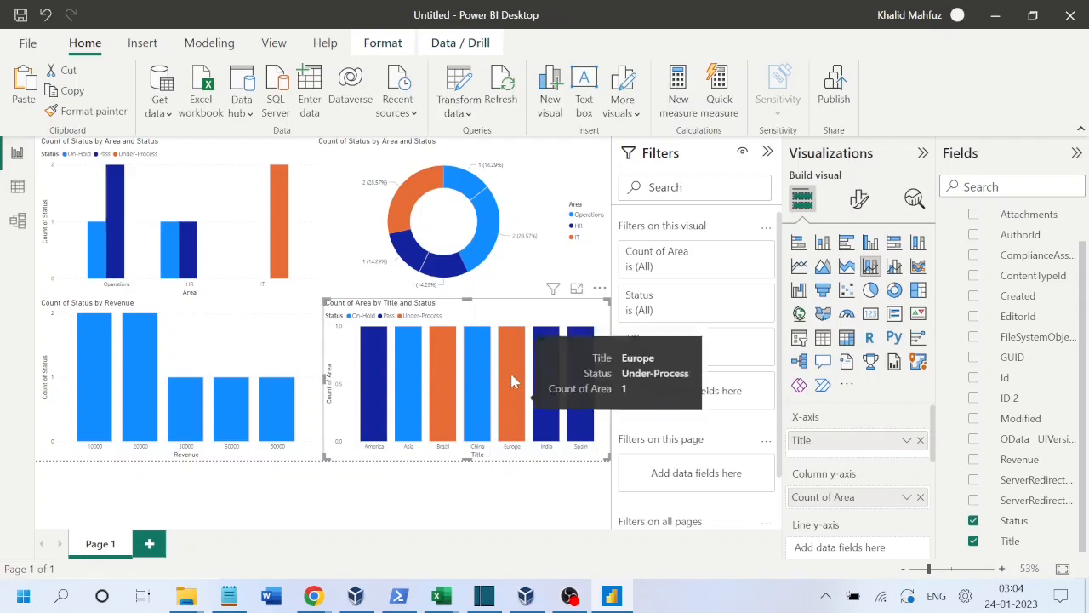
Step: Try the donut chart type on the lower-right chart and return it to a line and stacked column chart
{"action": "mouse_move", "coordinate": [546, 426]}
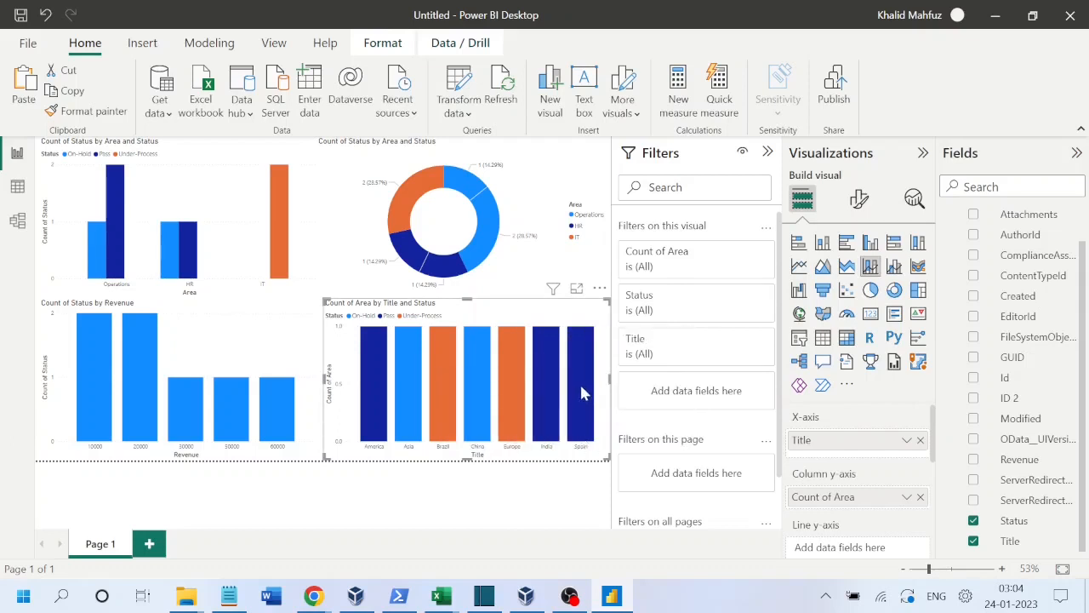
{"action": "left_click", "coordinate": [434, 496]}
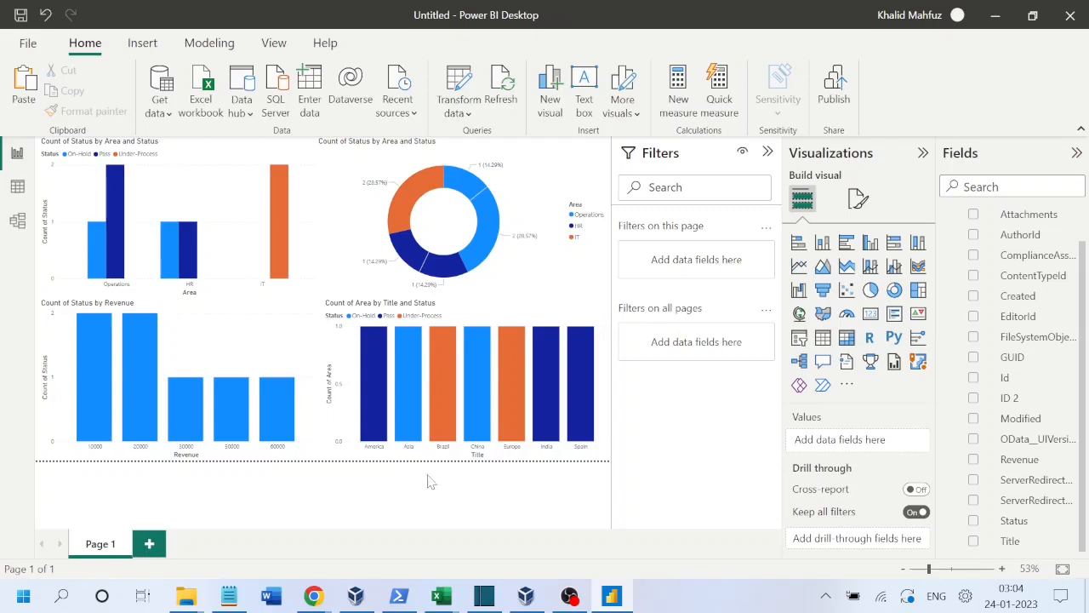
{"action": "left_click", "coordinate": [351, 359]}
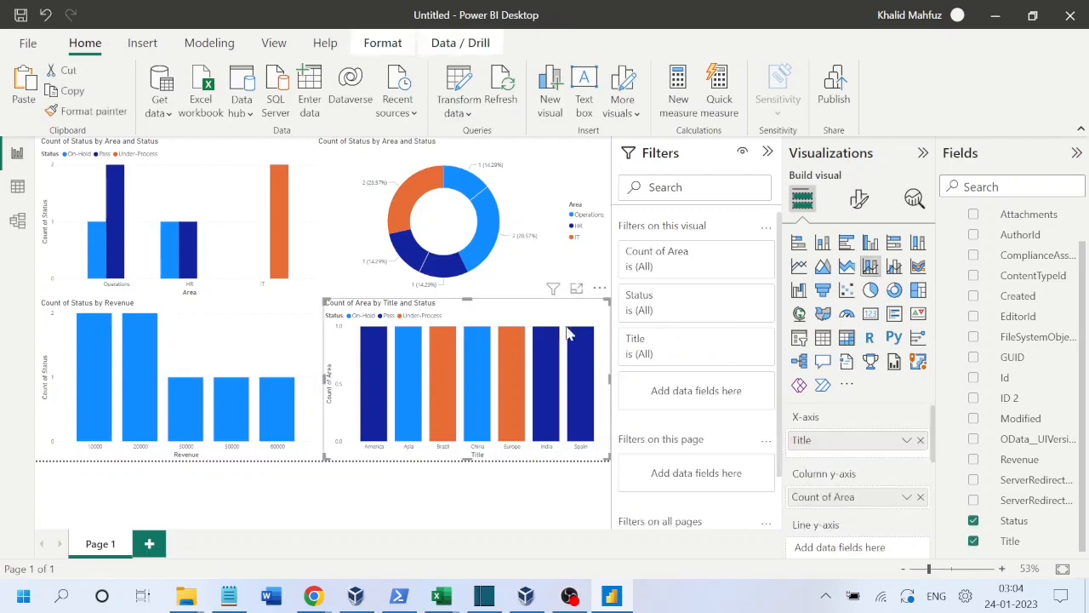
{"action": "left_click", "coordinate": [893, 290]}
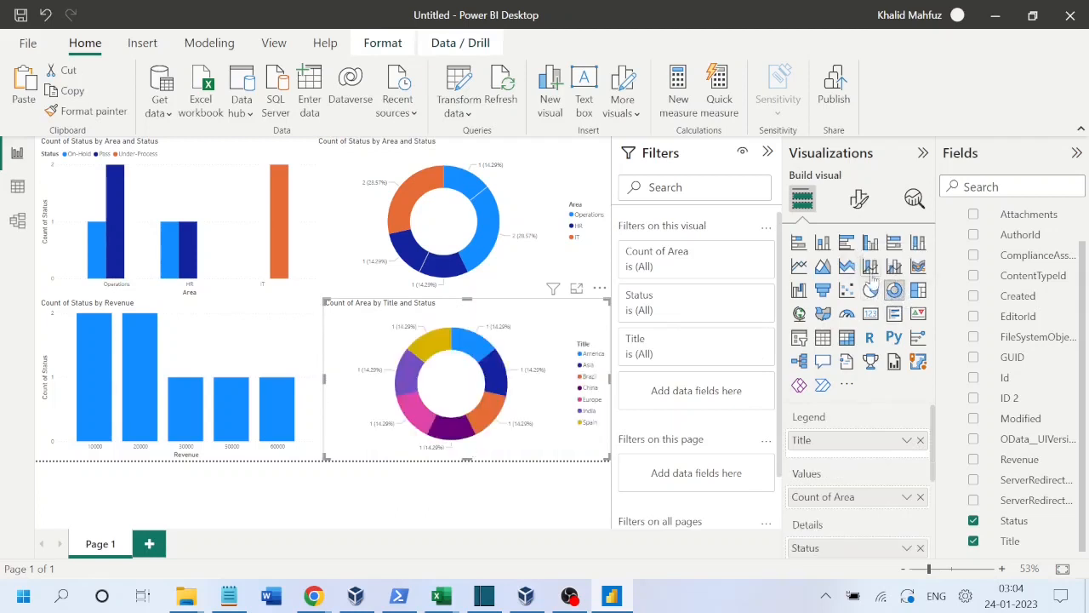
{"action": "left_click", "coordinate": [869, 267]}
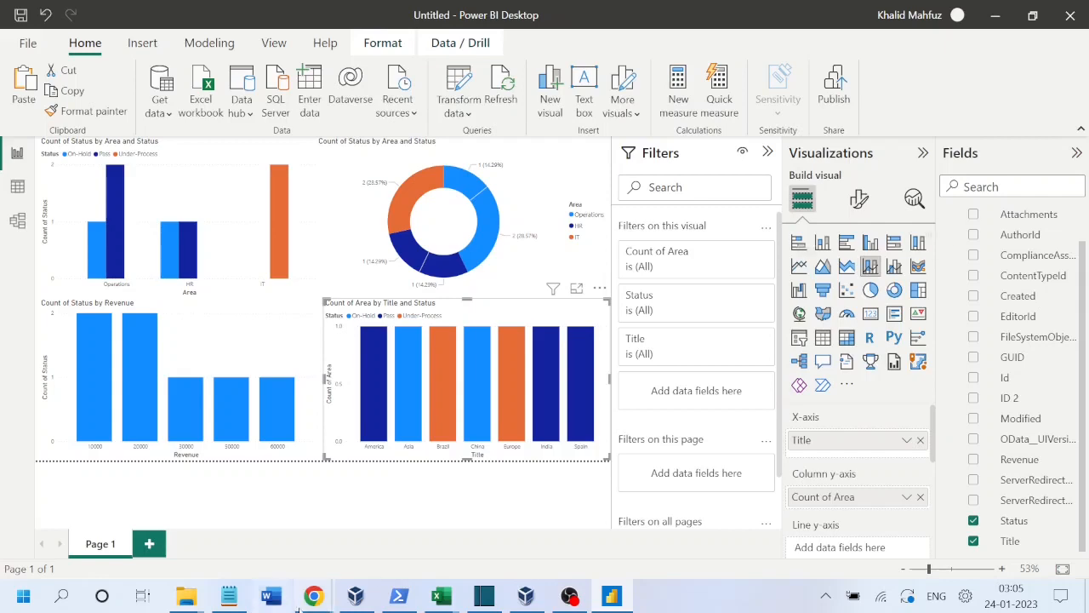
Step: Switch to the PowerBI Reports list in Chrome and start a new item with Area India and Dept HR
{"action": "mouse_move", "coordinate": [313, 596]}
{"action": "left_click", "coordinate": [262, 534]}
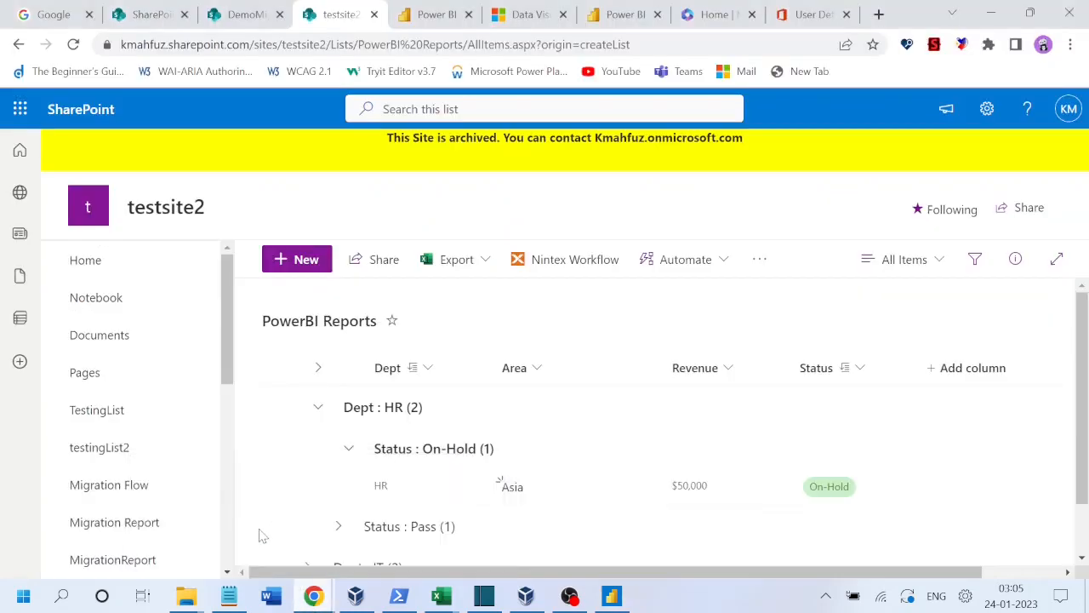
{"action": "left_click", "coordinate": [308, 264]}
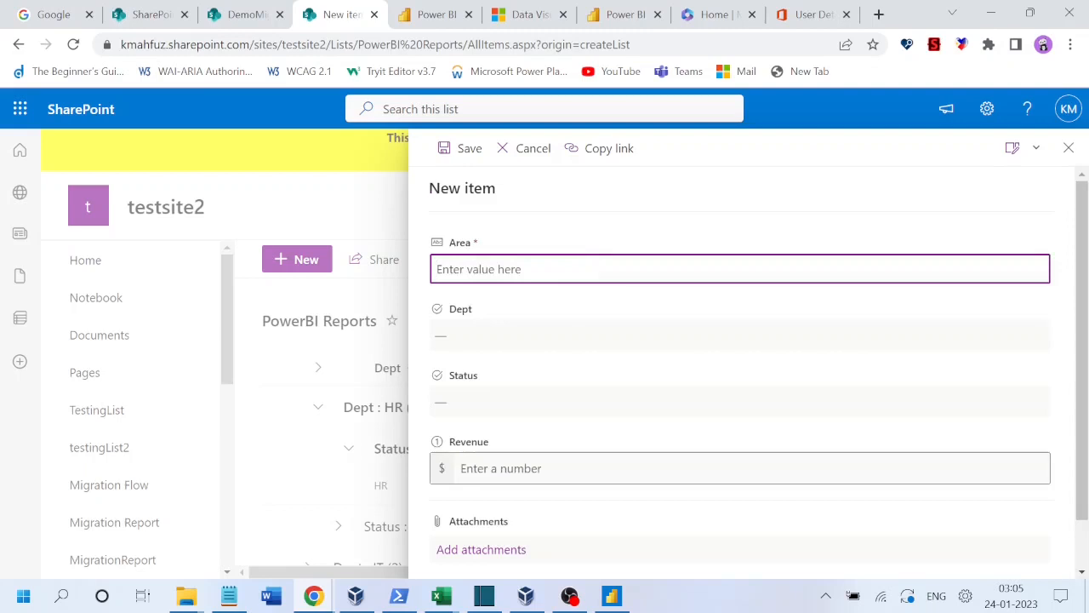
{"action": "type", "text": "India"}
{"action": "left_click", "coordinate": [477, 342]}
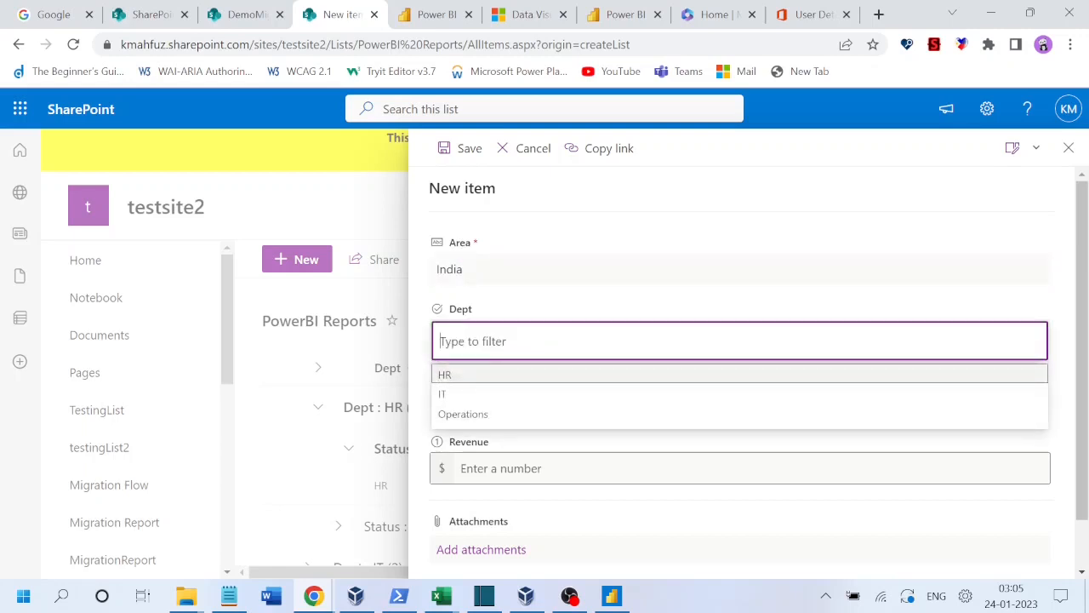
{"action": "left_click", "coordinate": [458, 379]}
Step: Set the new item's Status to Under-Process and its Revenue to 30000, and save it to the list
{"action": "left_click", "coordinate": [509, 410]}
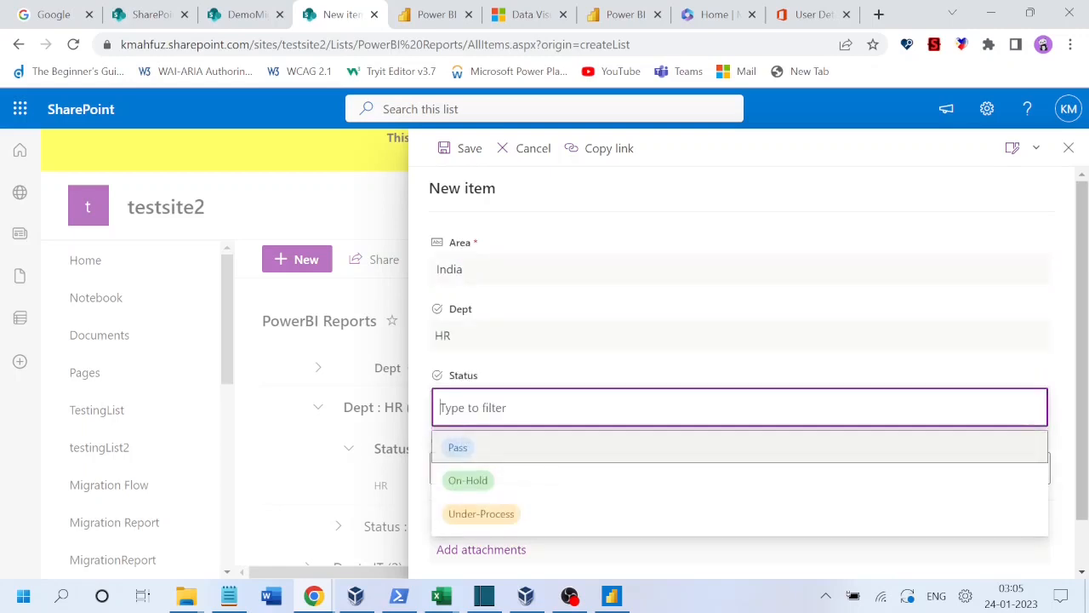
{"action": "left_click", "coordinate": [480, 514]}
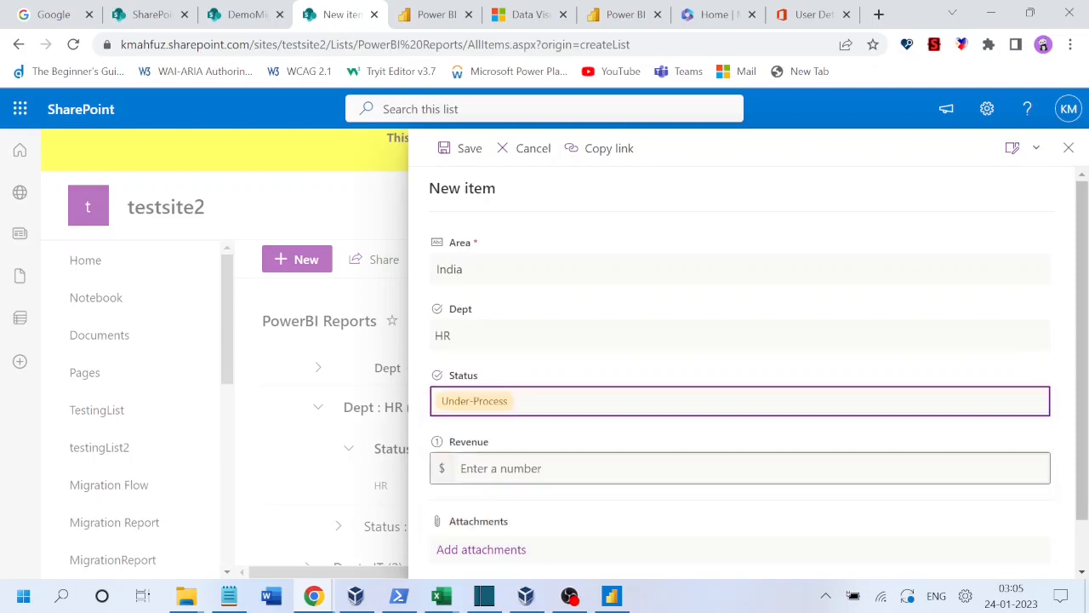
{"action": "left_click", "coordinate": [502, 469]}
{"action": "type", "text": "300"}
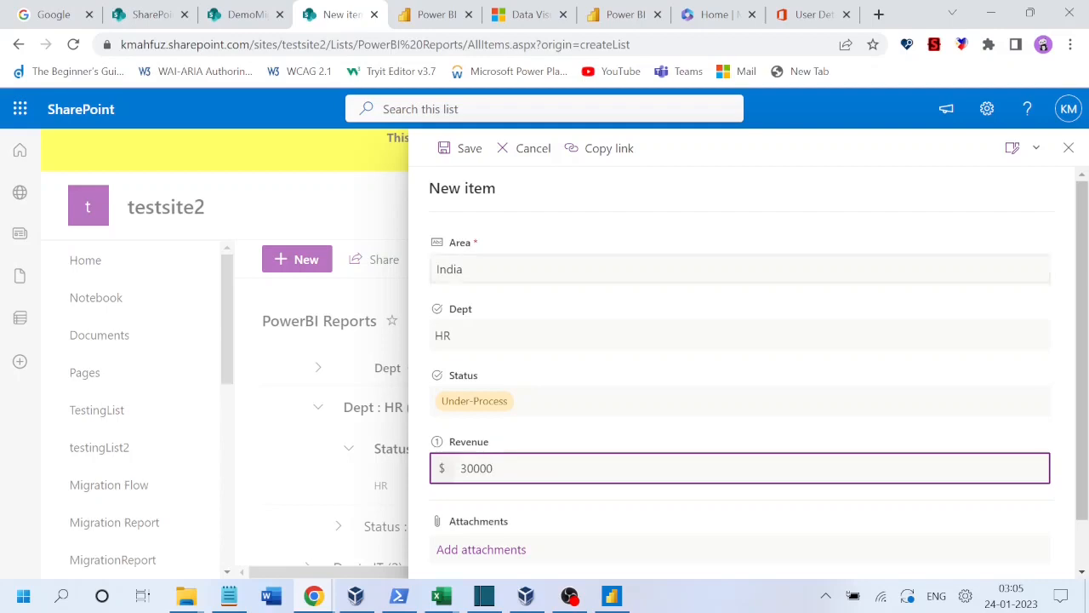
{"action": "type", "text": "00"}
{"action": "left_click", "coordinate": [466, 149]}
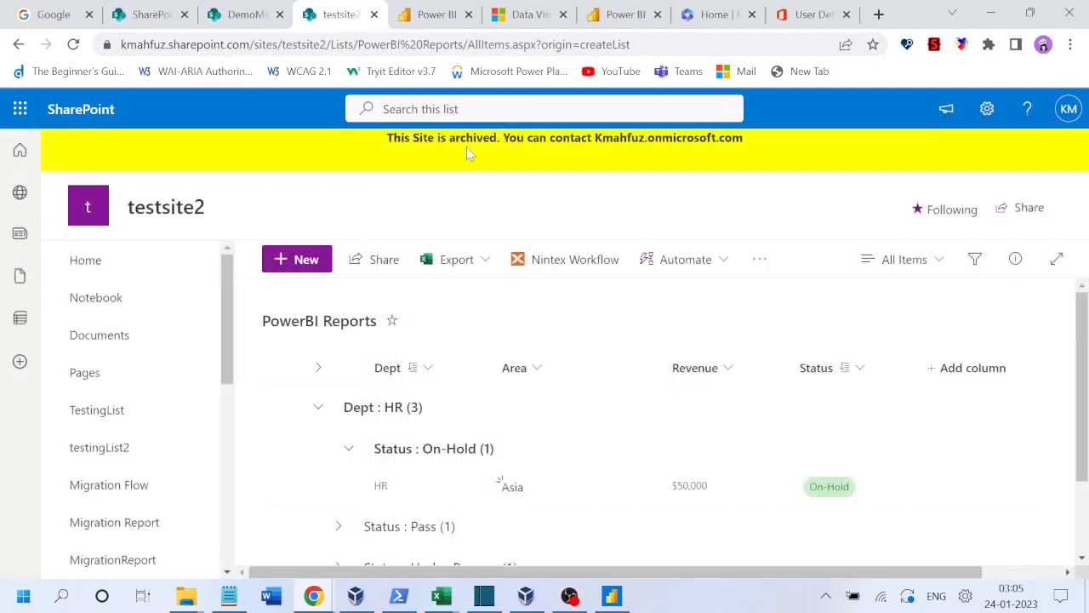
Step: Switch to Power BI Desktop, refresh the report data and inspect the two upper charts by Area and Status
{"action": "key", "text": "alt+Tab"}
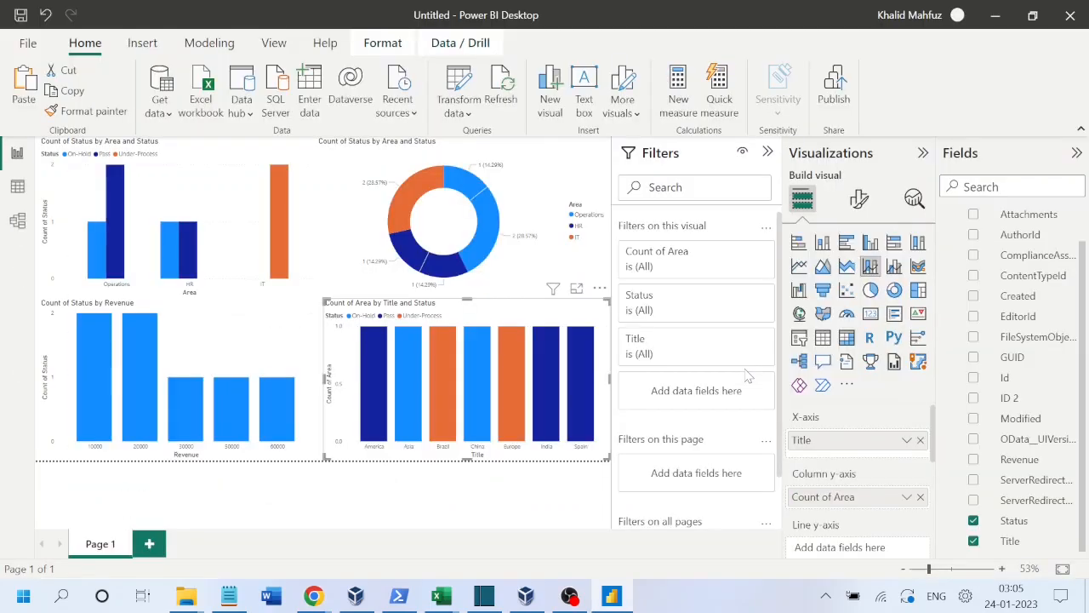
{"action": "left_click", "coordinate": [501, 93]}
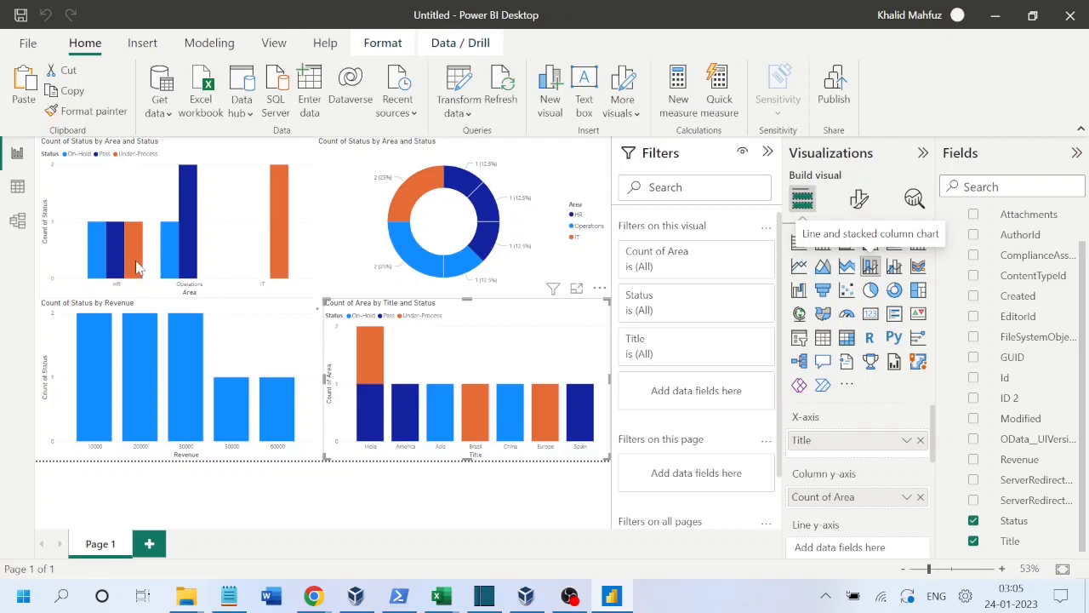
{"action": "mouse_move", "coordinate": [136, 268]}
{"action": "mouse_move", "coordinate": [191, 248]}
{"action": "mouse_move", "coordinate": [283, 219]}
{"action": "mouse_move", "coordinate": [407, 195]}
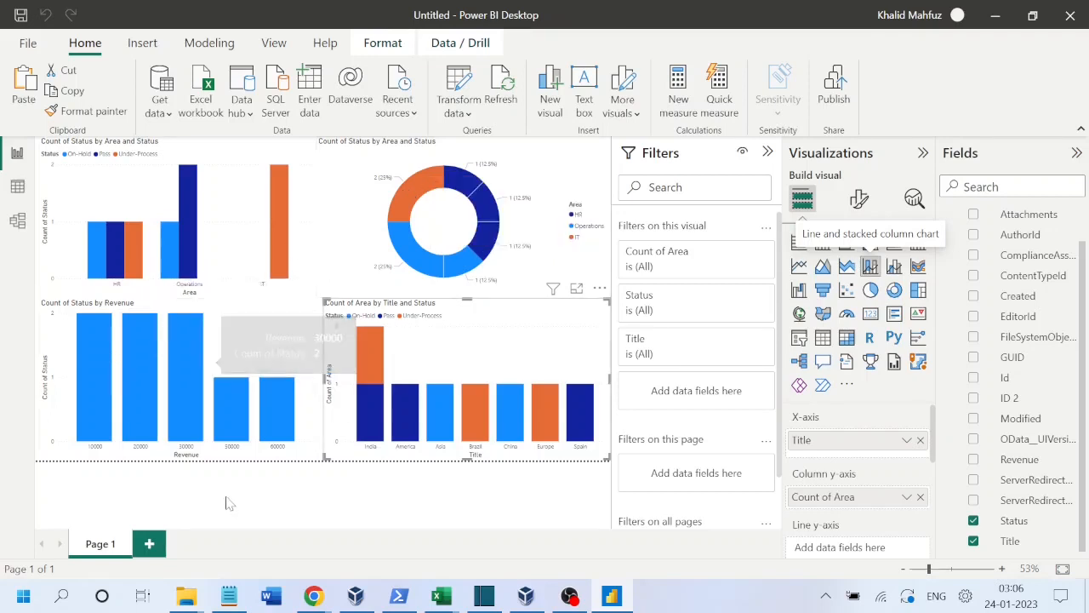
Step: Inspect the 30000 column in the Revenue chart and the India column segments in the Title chart
{"action": "mouse_move", "coordinate": [190, 405]}
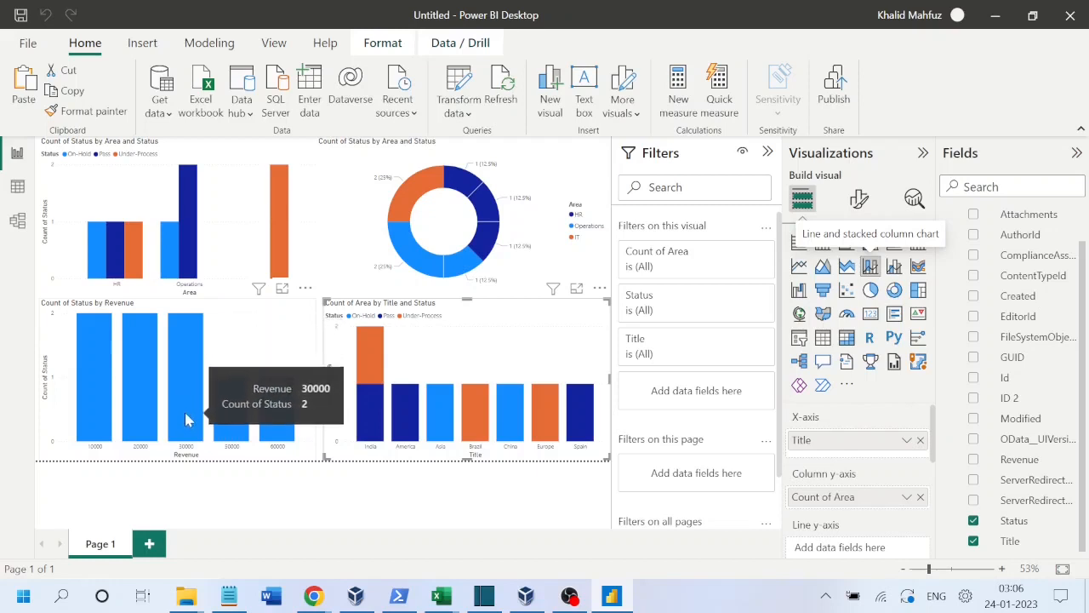
{"action": "mouse_move", "coordinate": [117, 385]}
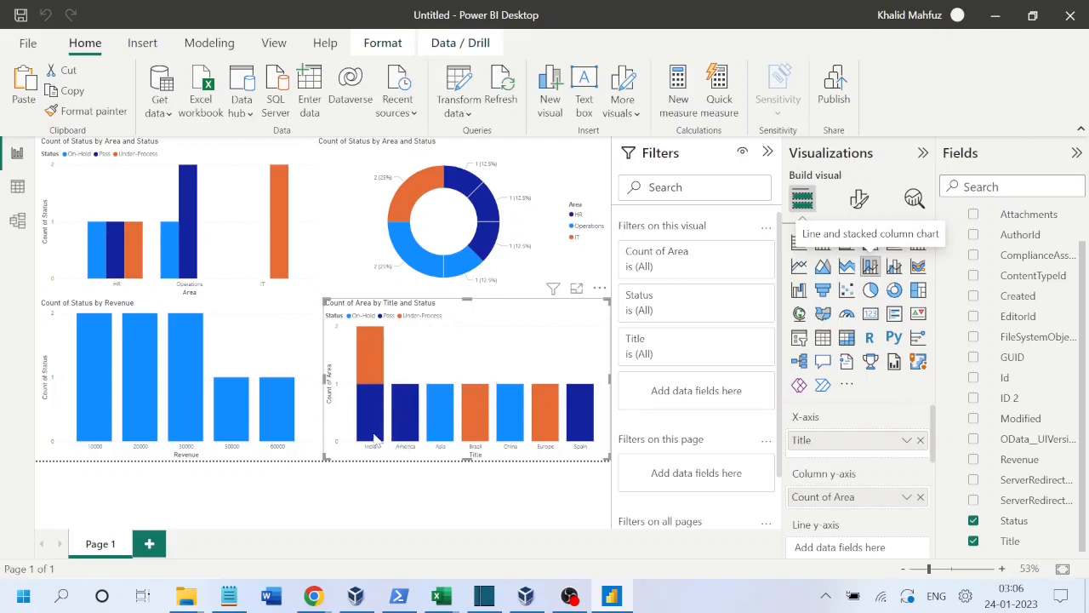
{"action": "mouse_move", "coordinate": [373, 414]}
{"action": "mouse_move", "coordinate": [368, 350]}
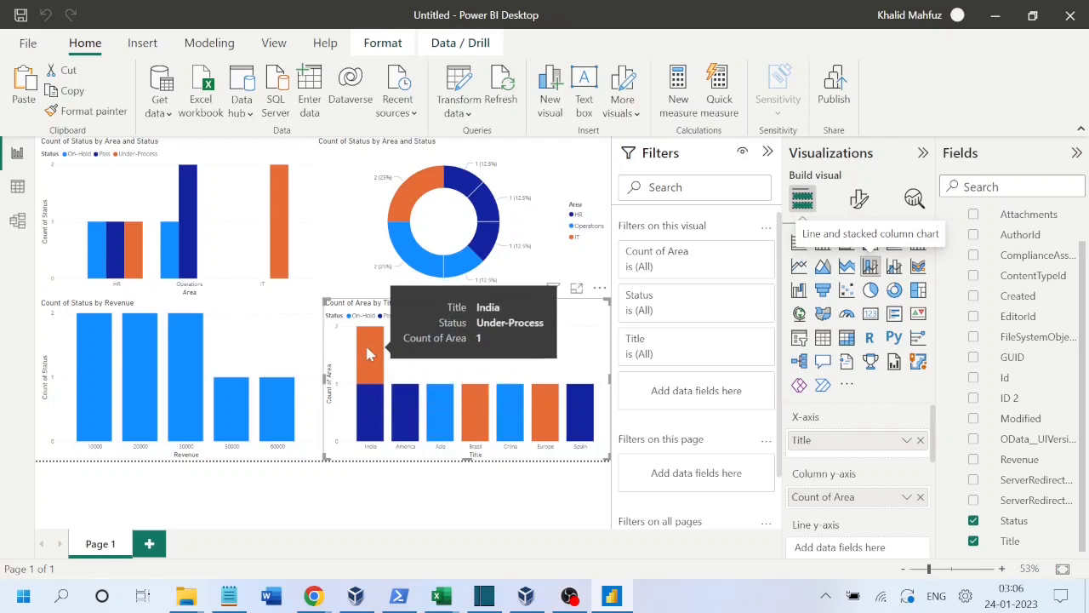
{"action": "mouse_move", "coordinate": [415, 407]}
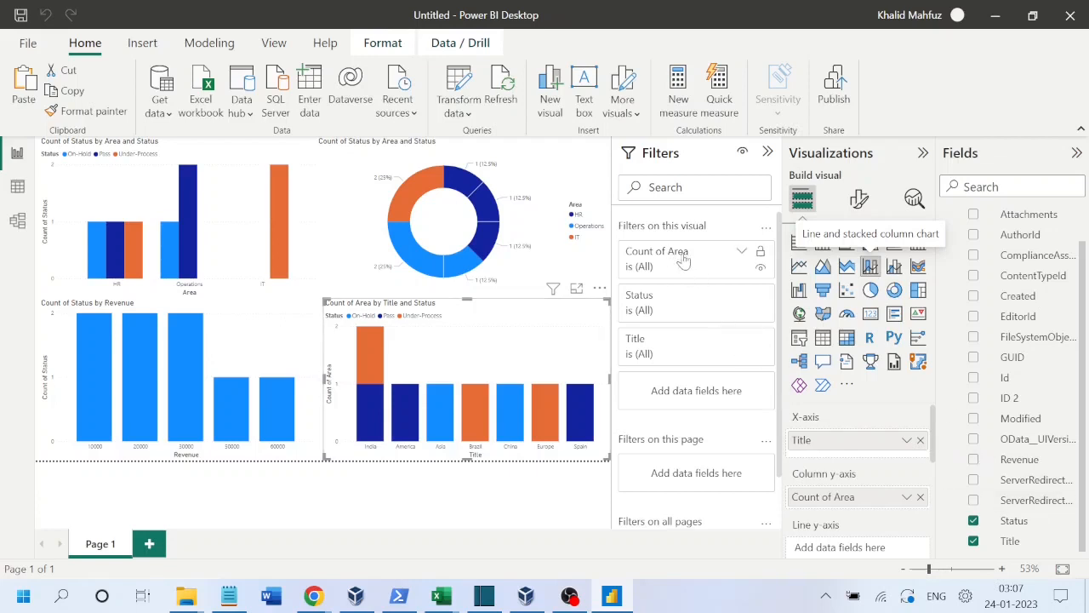
Step: Try filtering the lower-right chart to the On-Hold status and clear the filter
{"action": "left_click", "coordinate": [675, 303]}
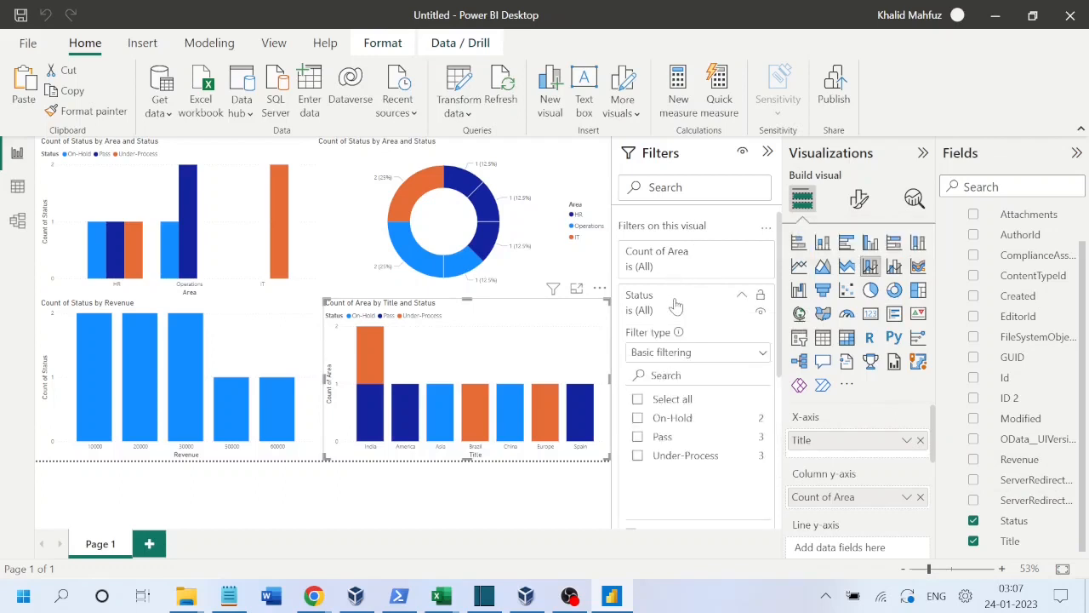
{"action": "left_click", "coordinate": [638, 418]}
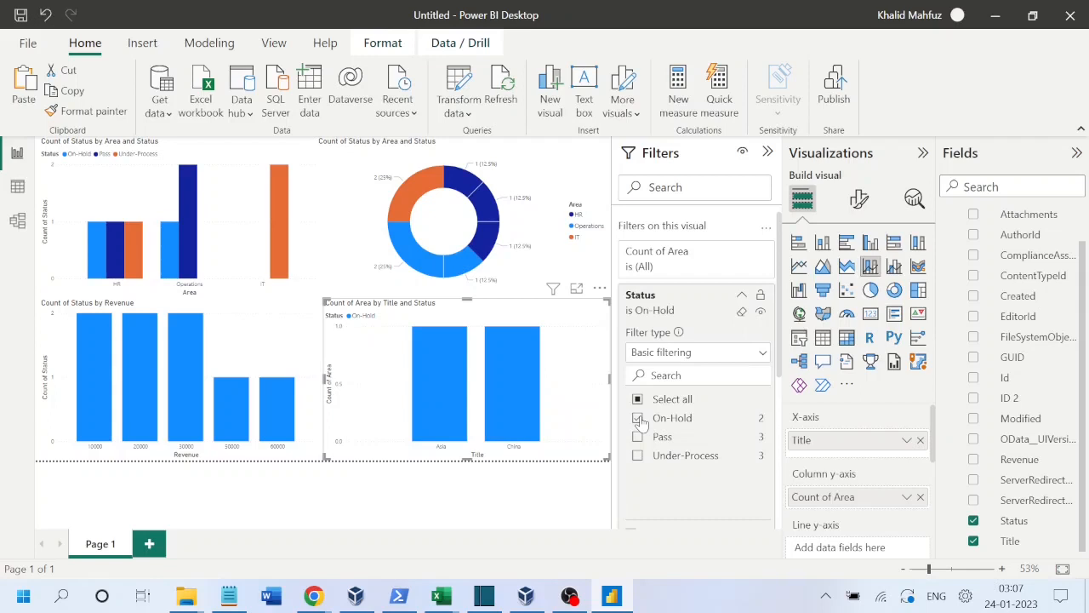
{"action": "left_click", "coordinate": [638, 418]}
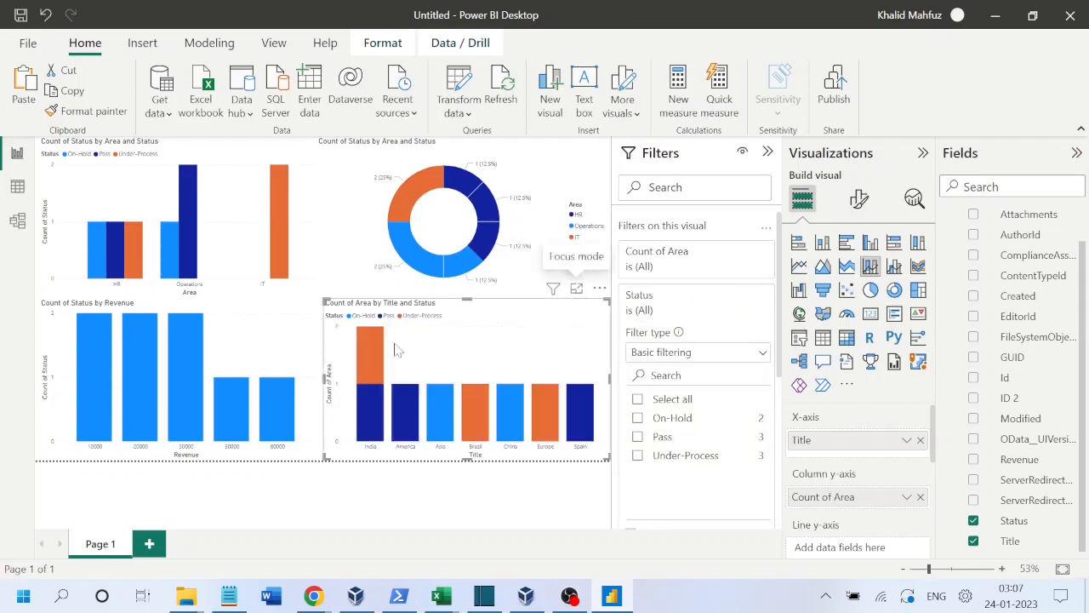
Step: View the Asia column's underlying data as a table, return to the report and check the Status filter types
{"action": "left_click", "coordinate": [438, 417]}
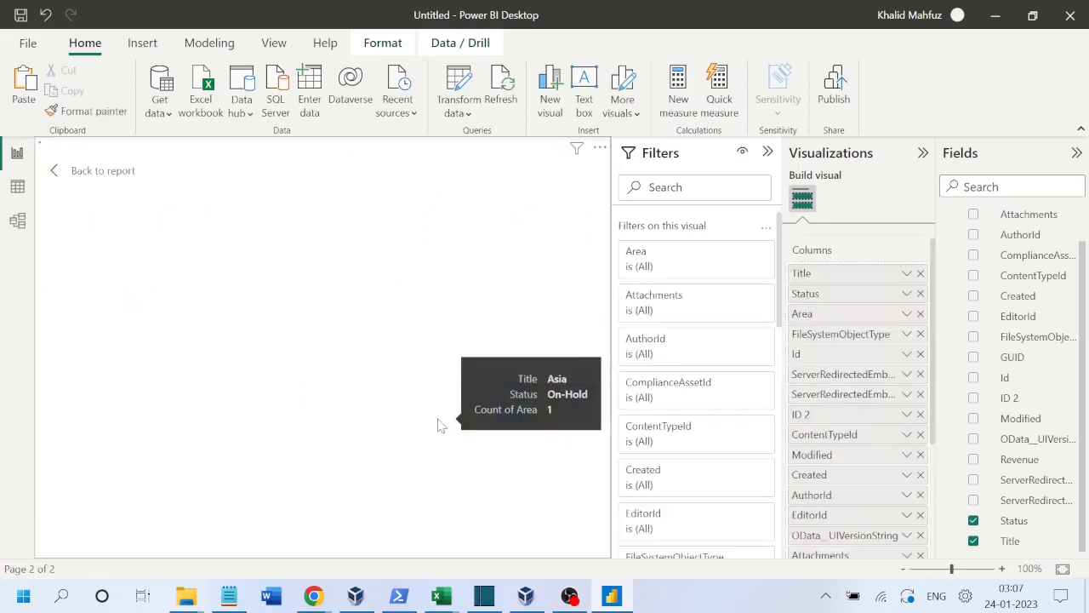
{"action": "left_click", "coordinate": [60, 171]}
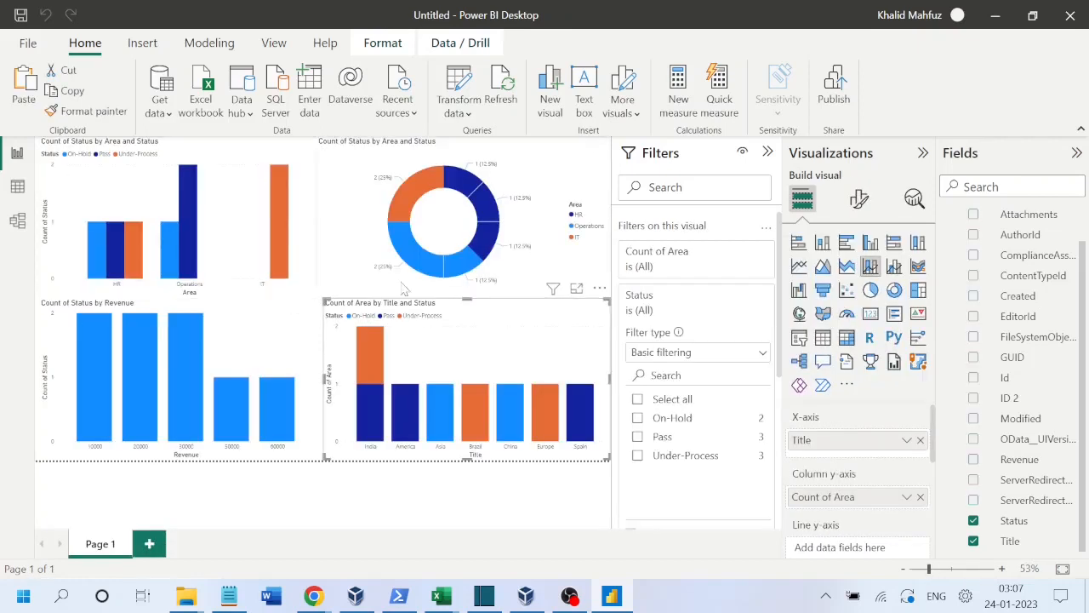
{"action": "left_click", "coordinate": [763, 355]}
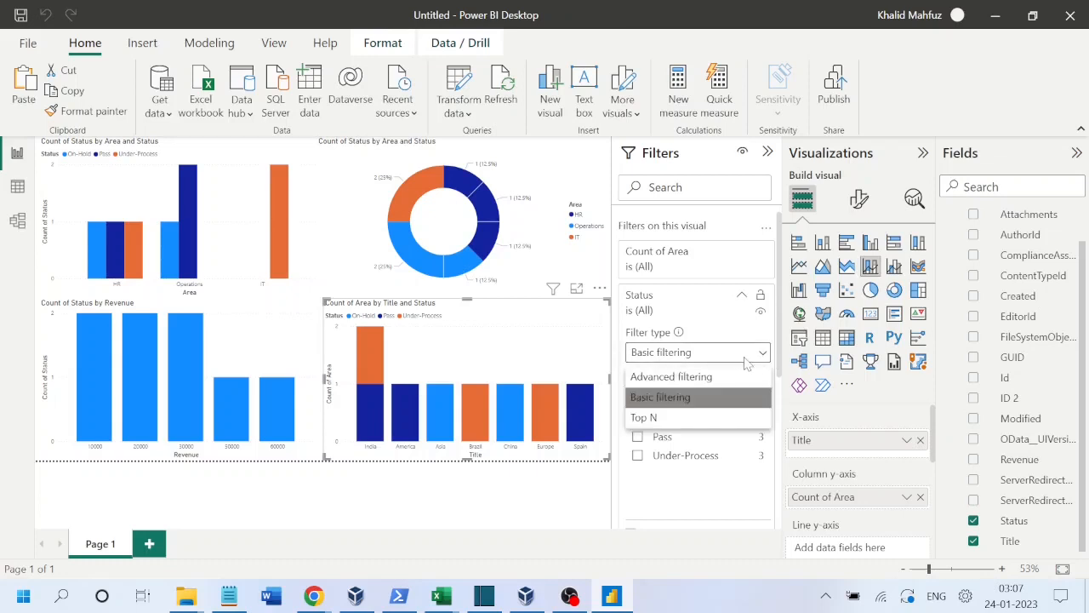
{"action": "left_click", "coordinate": [710, 320]}
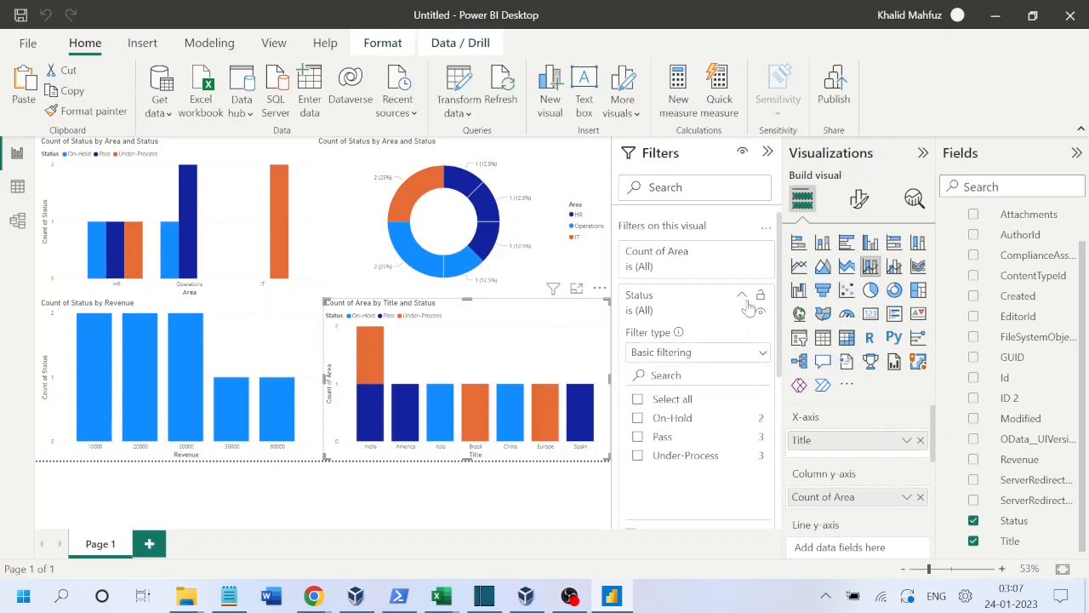
{"action": "left_click", "coordinate": [743, 296]}
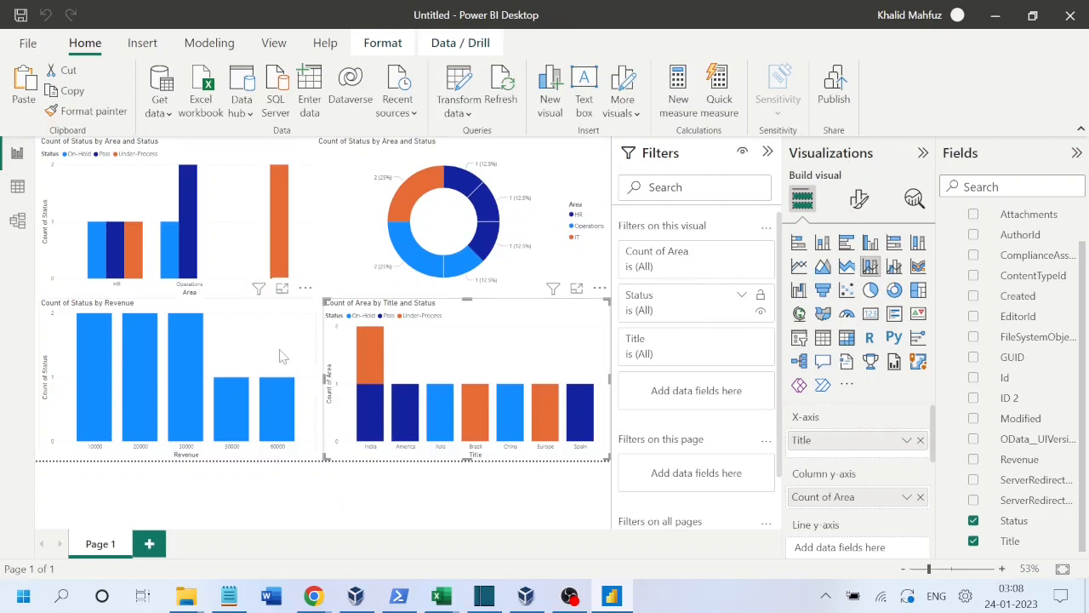
Step: Cross-highlight the IT Under-Process column and inspect the matching donut slice, the Brazil and Europe columns, and the 10000 revenue column
{"action": "left_click", "coordinate": [283, 204]}
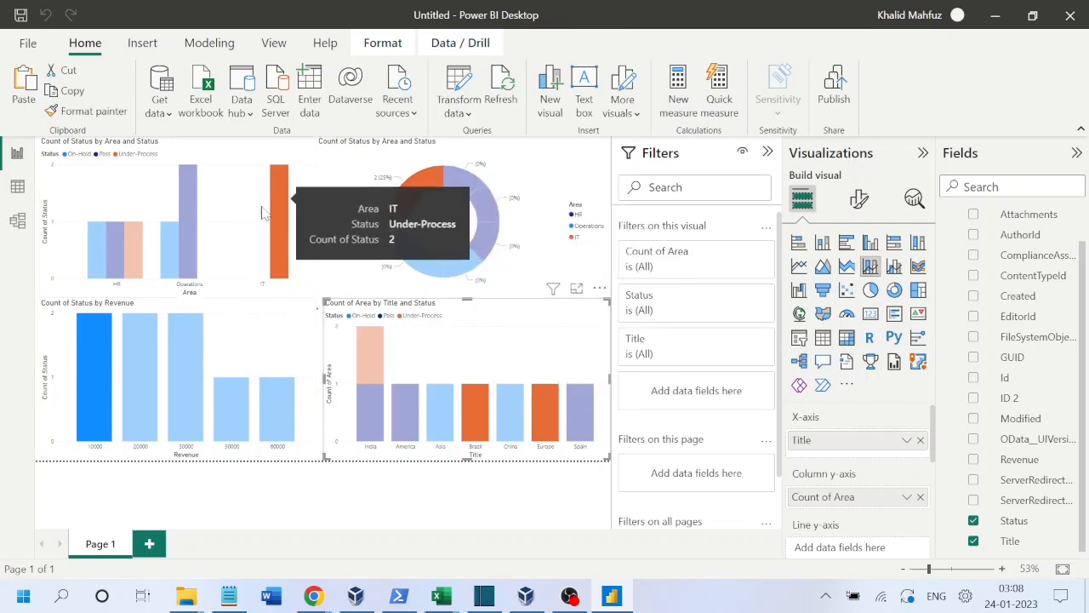
{"action": "mouse_move", "coordinate": [414, 193]}
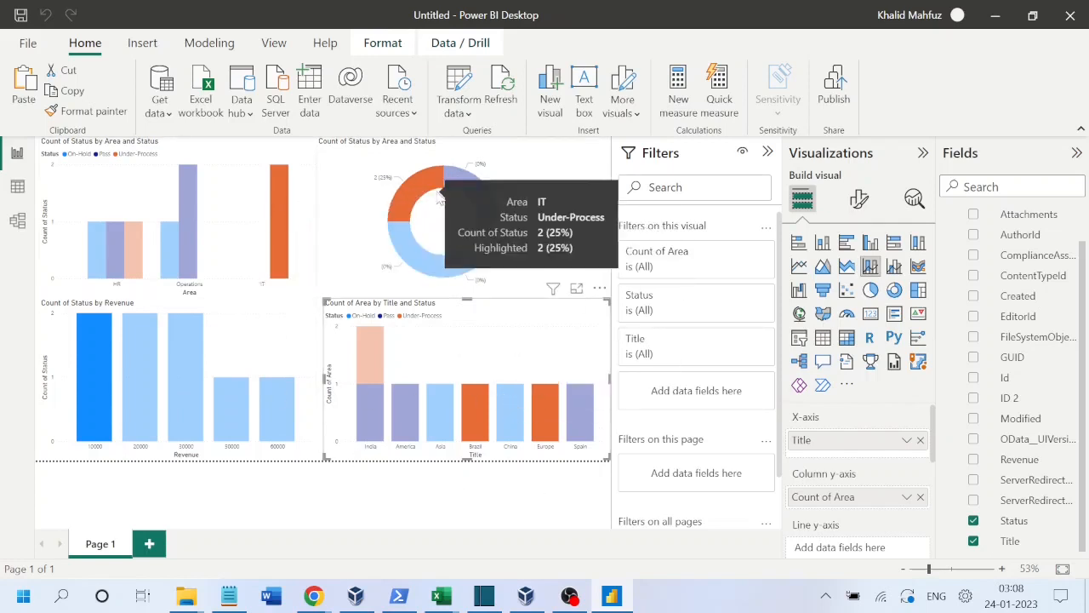
{"action": "mouse_move", "coordinate": [473, 409]}
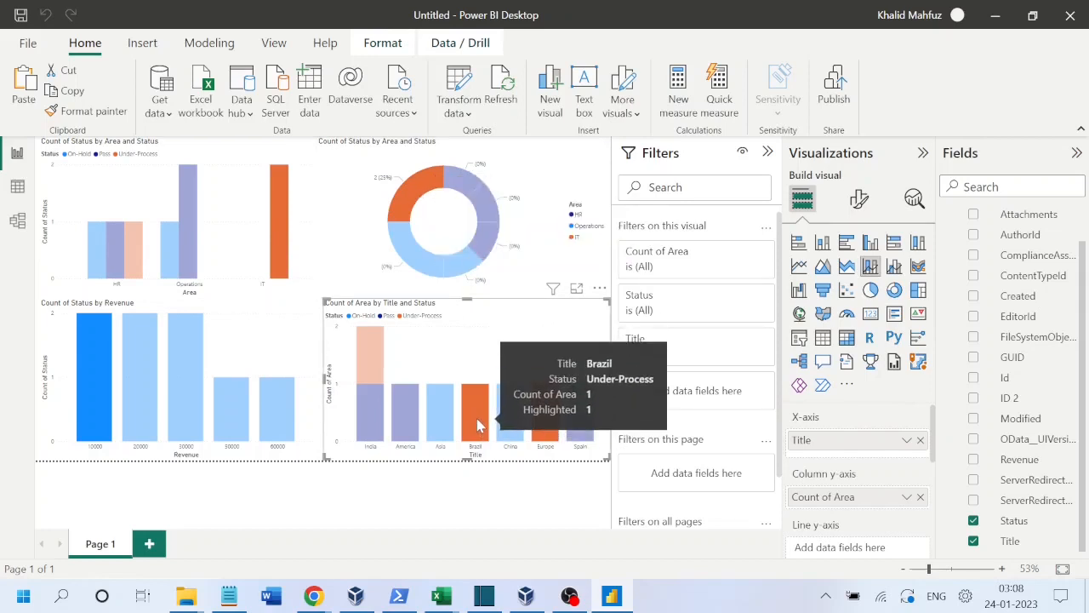
{"action": "mouse_move", "coordinate": [559, 422]}
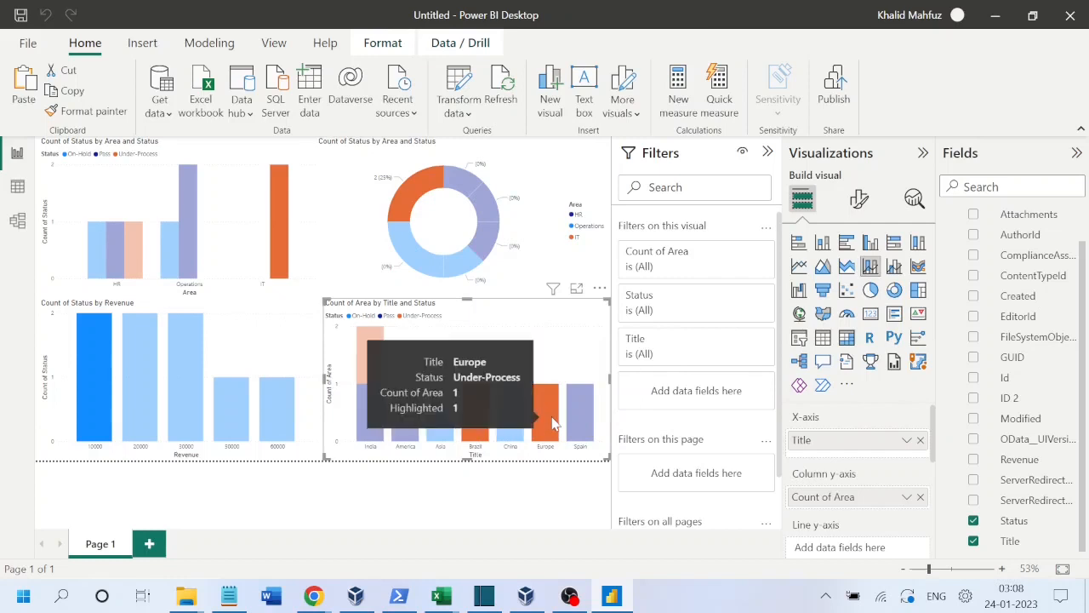
{"action": "mouse_move", "coordinate": [94, 362]}
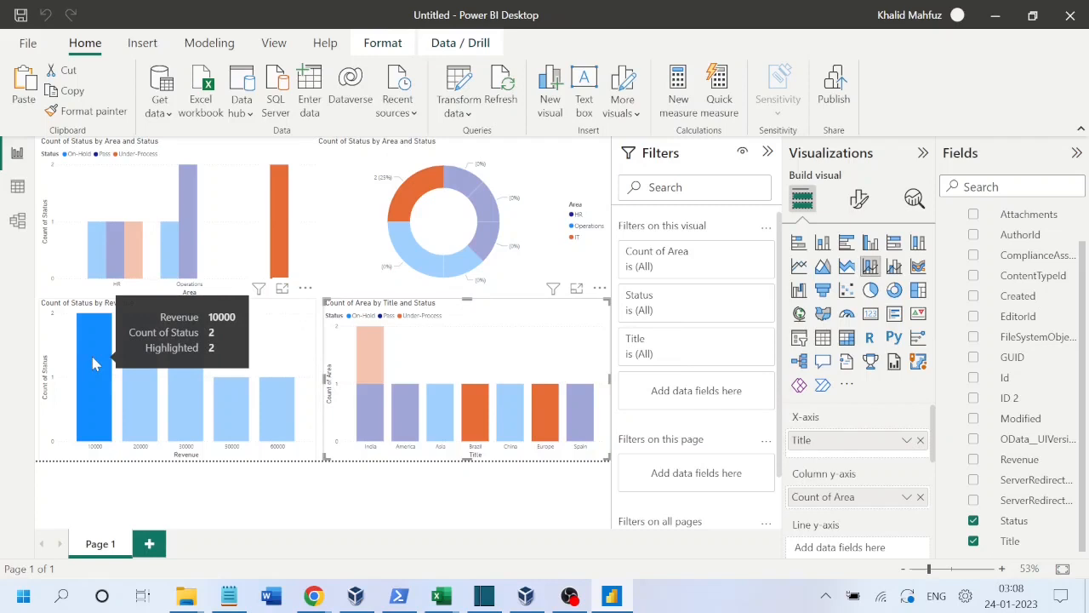
Step: Cross-highlight the Operations Pass column and inspect the matching donut slice and the 20000 revenue column
{"action": "left_click", "coordinate": [187, 220]}
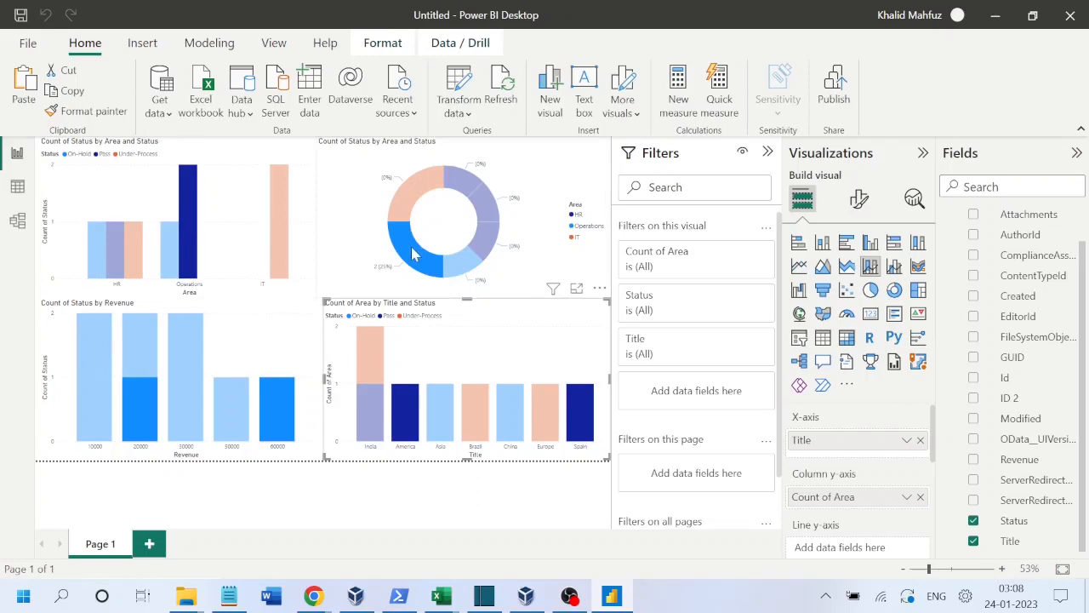
{"action": "mouse_move", "coordinate": [414, 254]}
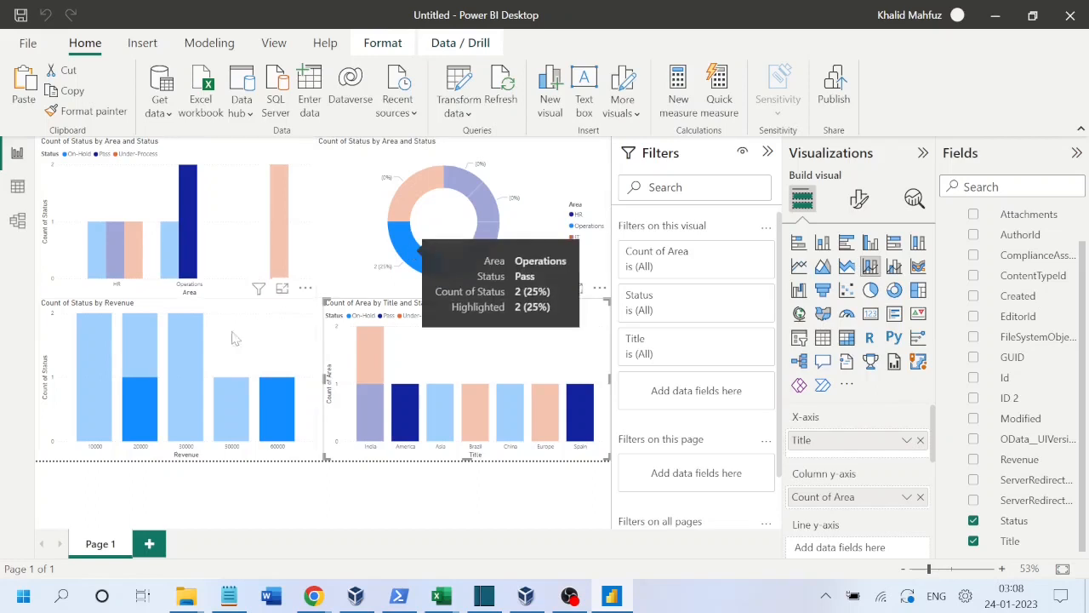
{"action": "mouse_move", "coordinate": [132, 418]}
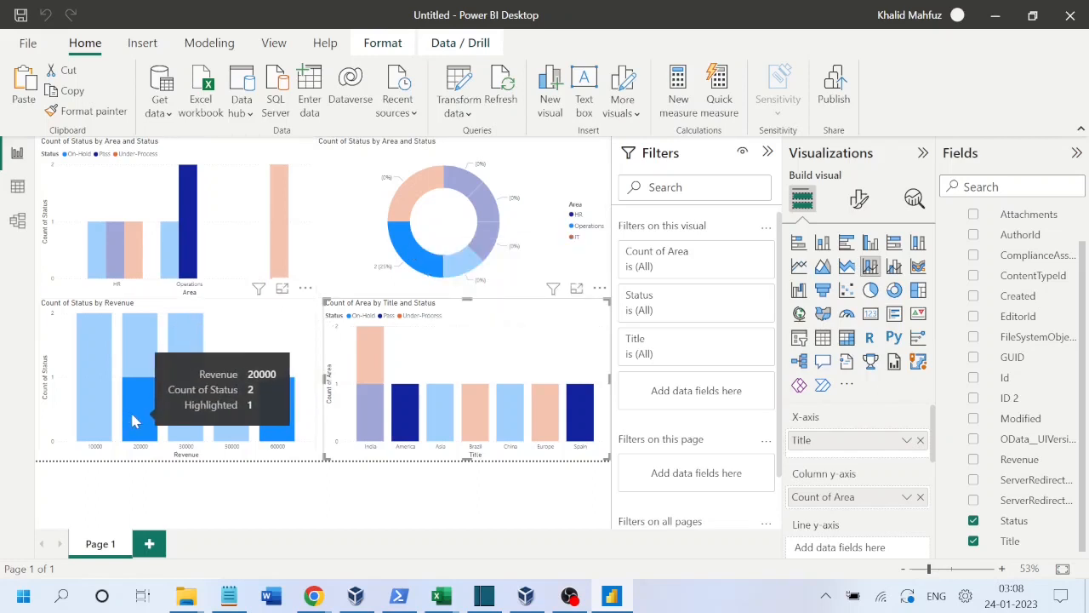
Step: Inspect the 60000 revenue column and the Spain column, and cross-highlight the Operations On-Hold column
{"action": "mouse_move", "coordinate": [278, 418]}
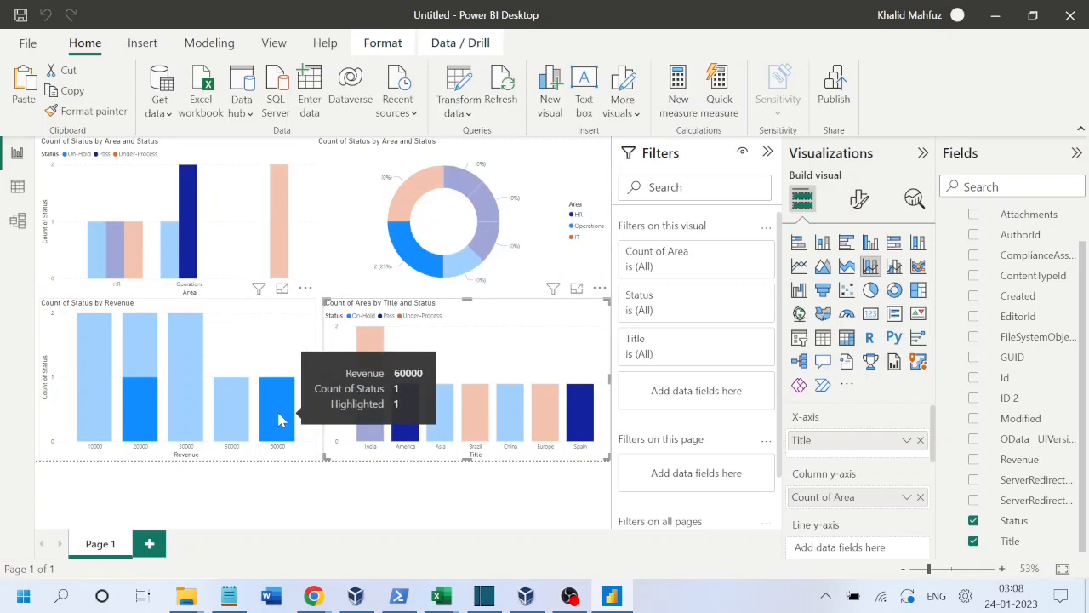
{"action": "mouse_move", "coordinate": [398, 422]}
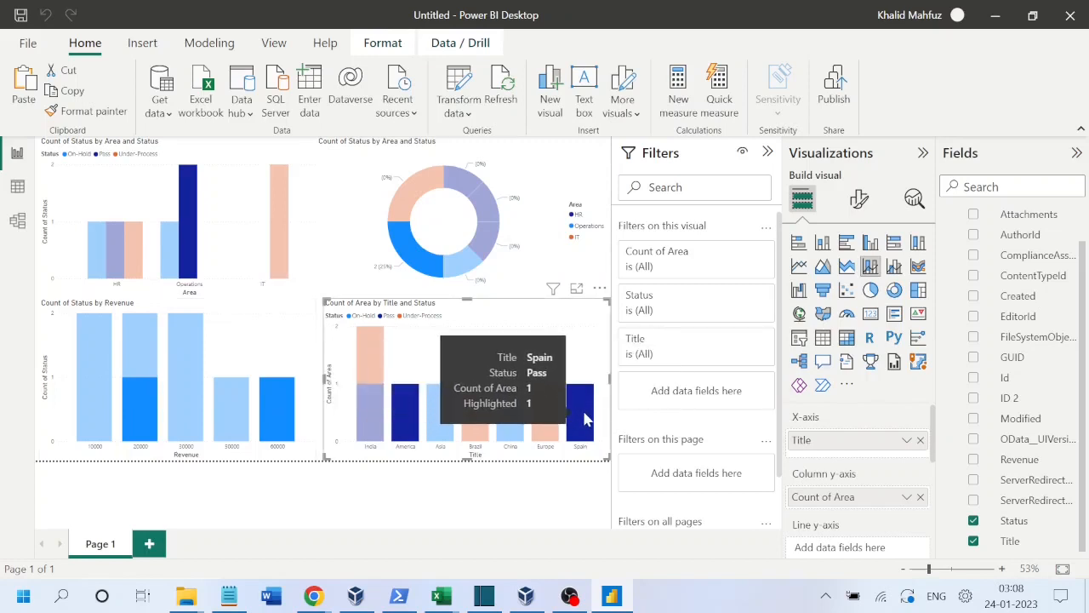
{"action": "left_click", "coordinate": [166, 253]}
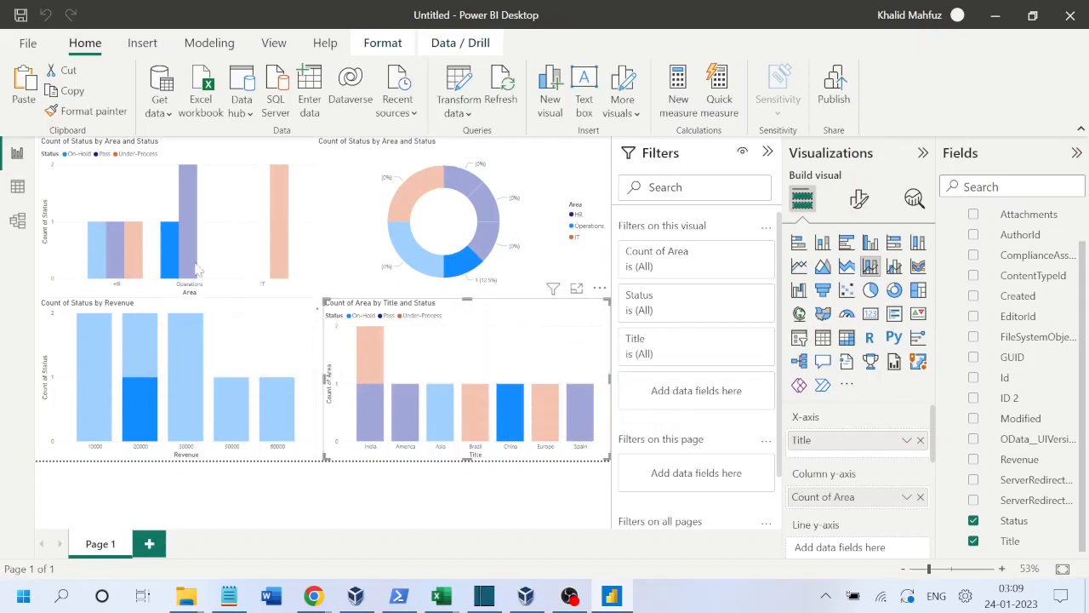
Step: Cross-highlight the HR Under-Process column, inspect the 30000 revenue and India columns, and clear the highlighting
{"action": "left_click", "coordinate": [132, 246]}
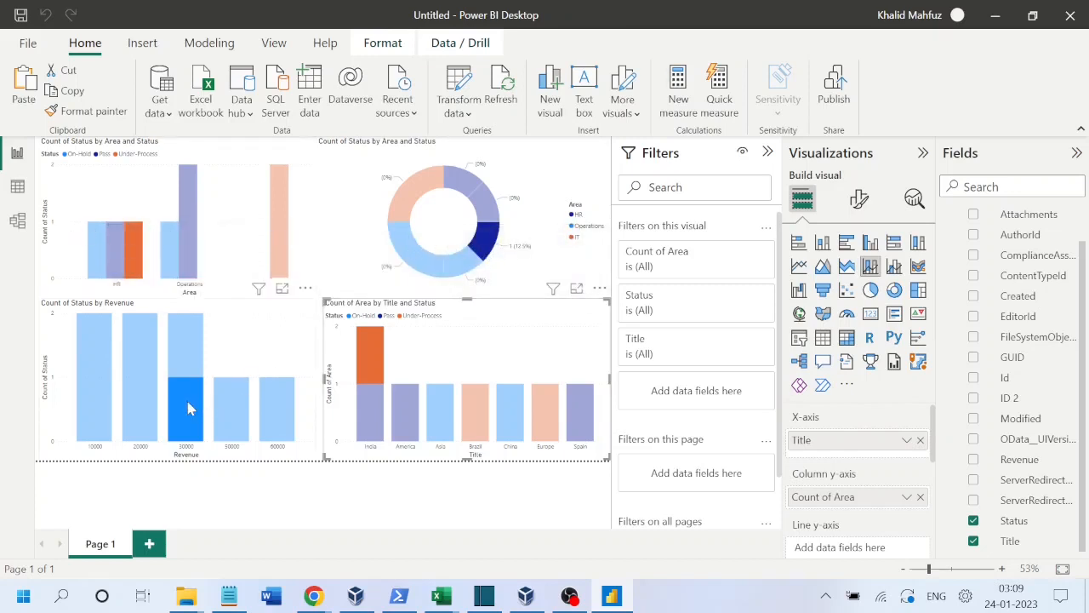
{"action": "mouse_move", "coordinate": [177, 390]}
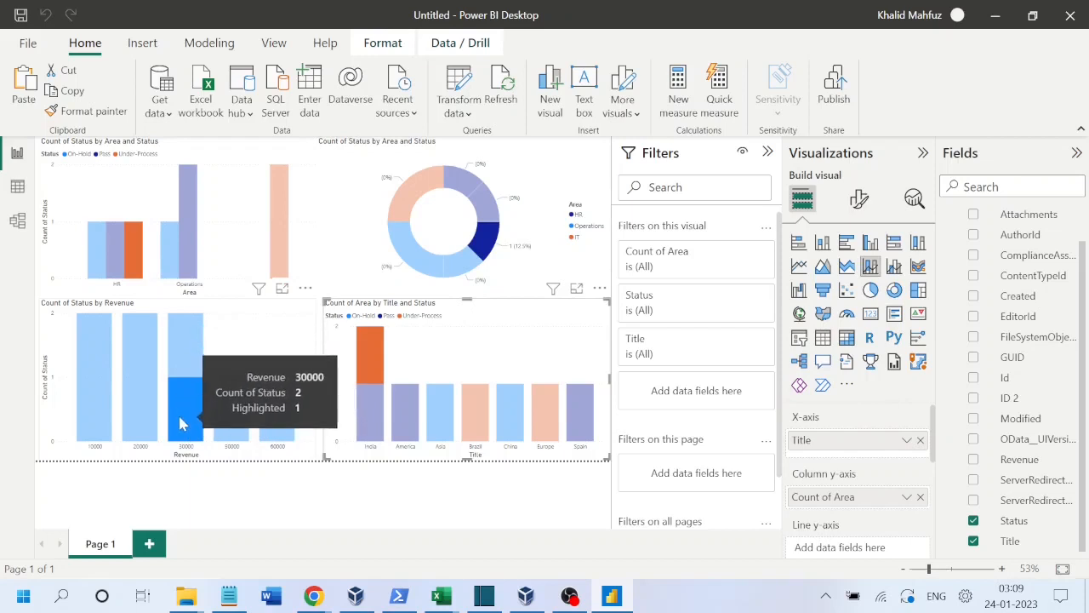
{"action": "mouse_move", "coordinate": [374, 354]}
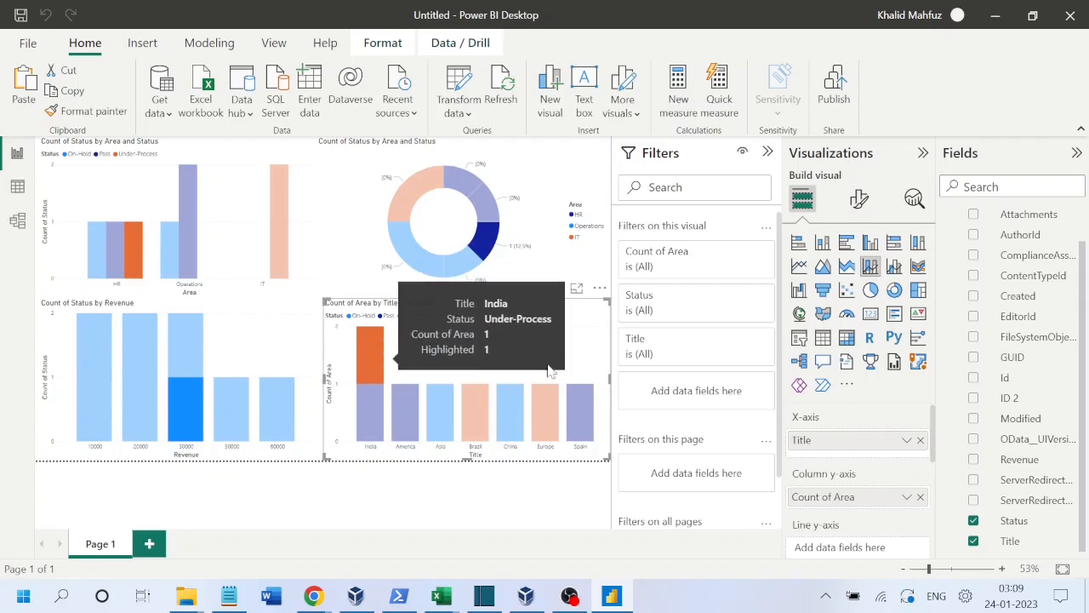
{"action": "left_click", "coordinate": [390, 499]}
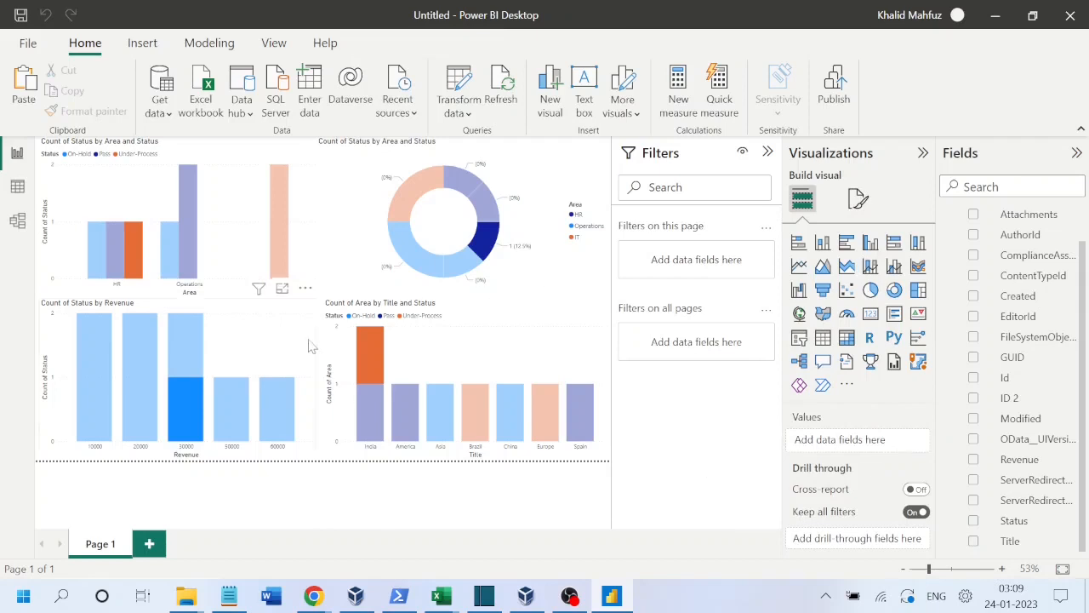
{"action": "left_click", "coordinate": [332, 274]}
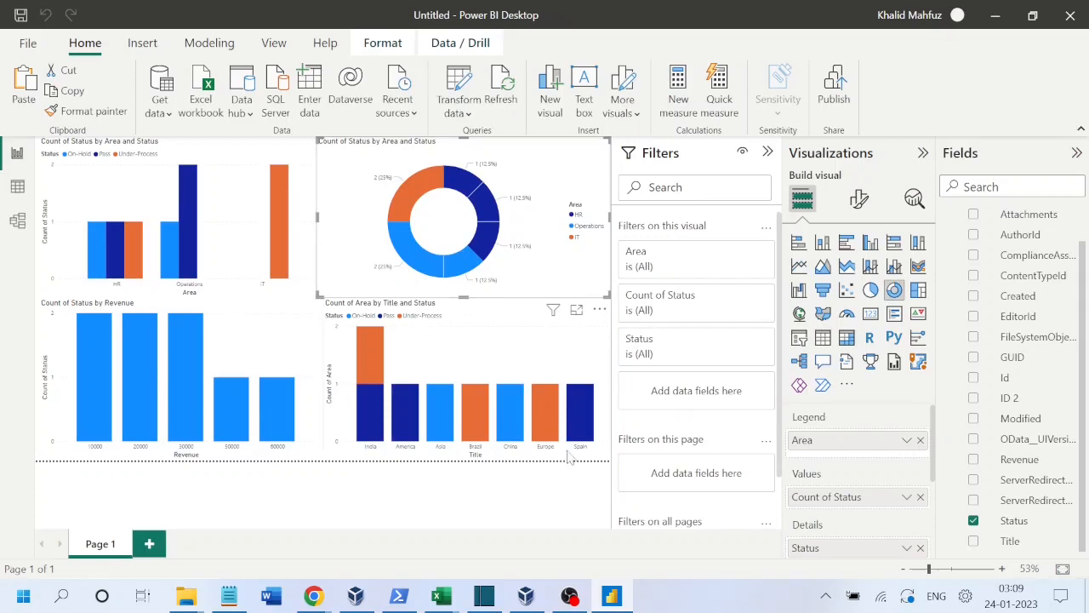
{"action": "left_click", "coordinate": [569, 595]}
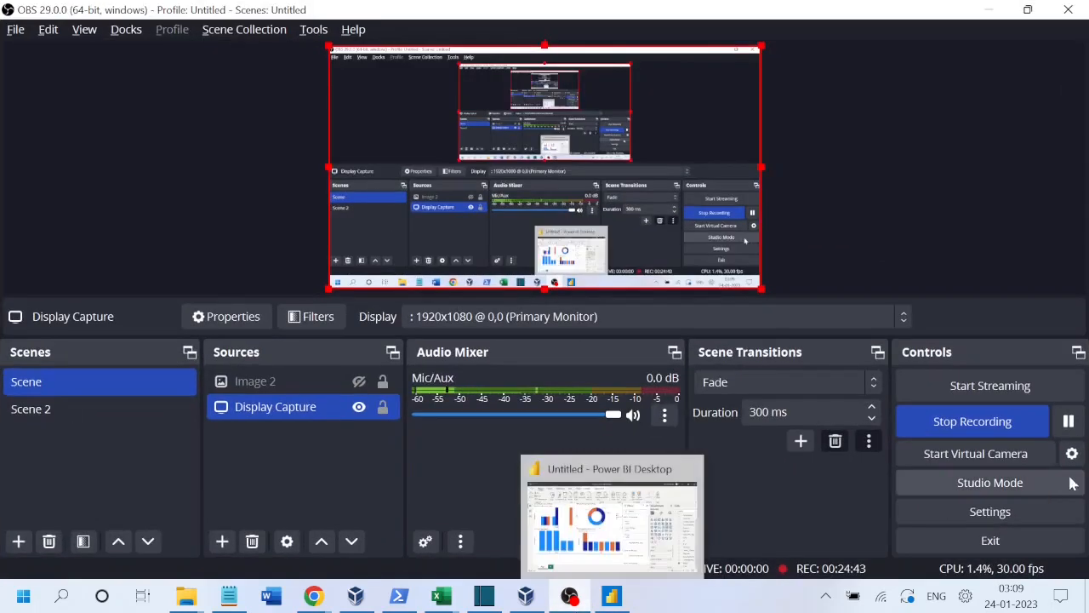
{"action": "left_click", "coordinate": [1068, 422]}
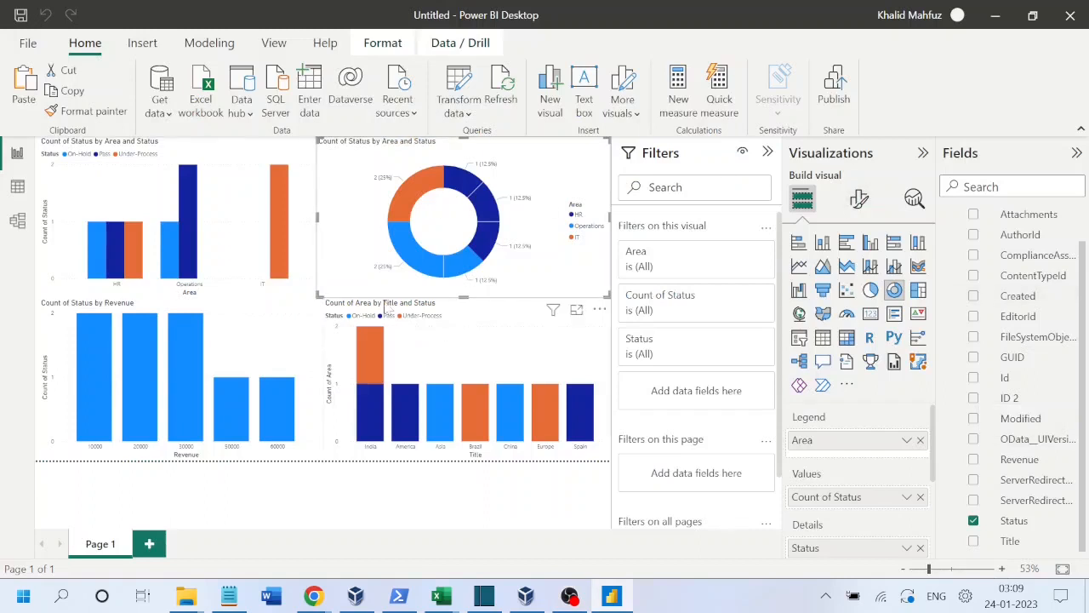
Step: Start publishing the report and save it as a Power BI file named Dashboard in the Testing folder on drive C
{"action": "left_click", "coordinate": [835, 93]}
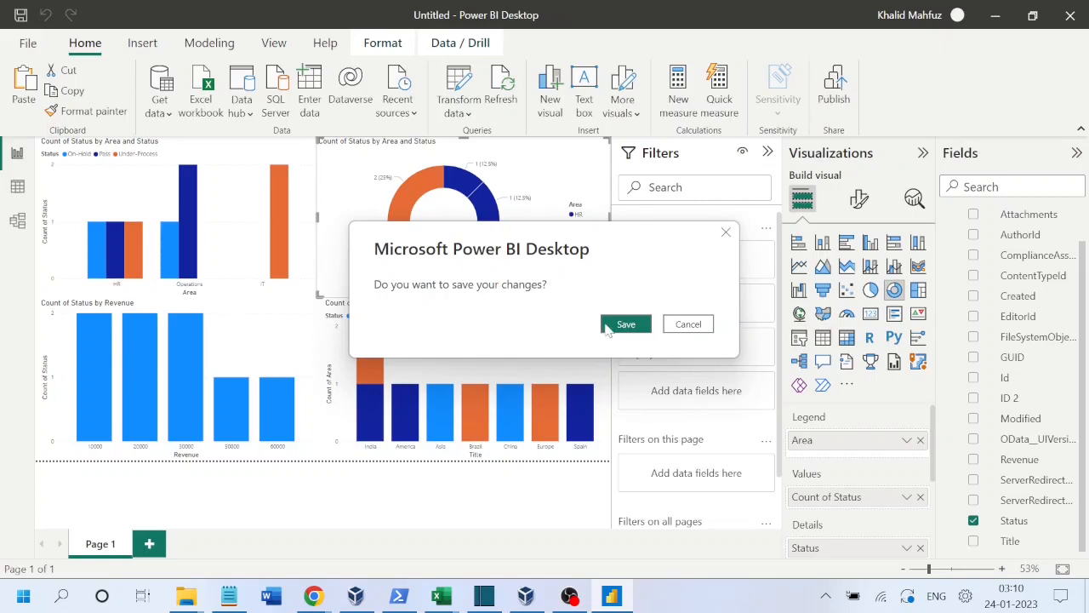
{"action": "left_click", "coordinate": [609, 327]}
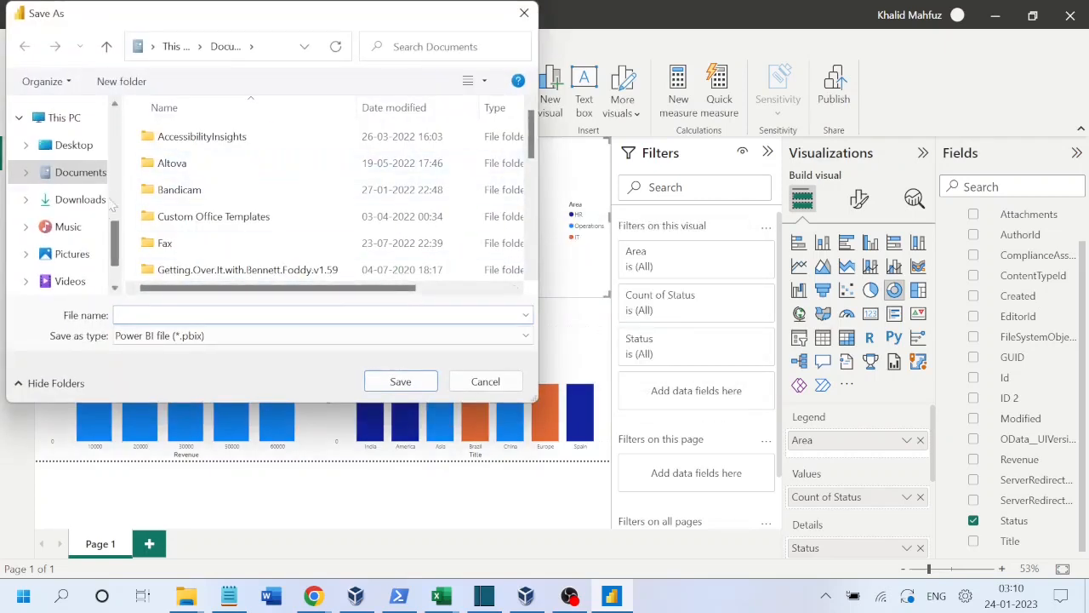
{"action": "left_click_drag", "start_coordinate": [115, 250], "coordinate": [114, 268]}
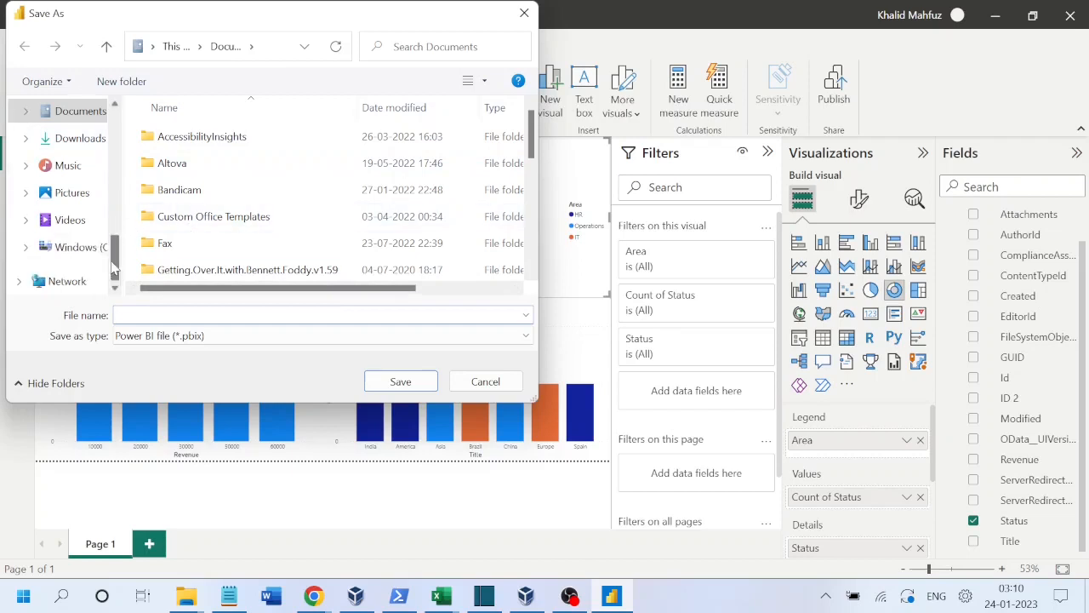
{"action": "left_click", "coordinate": [73, 246]}
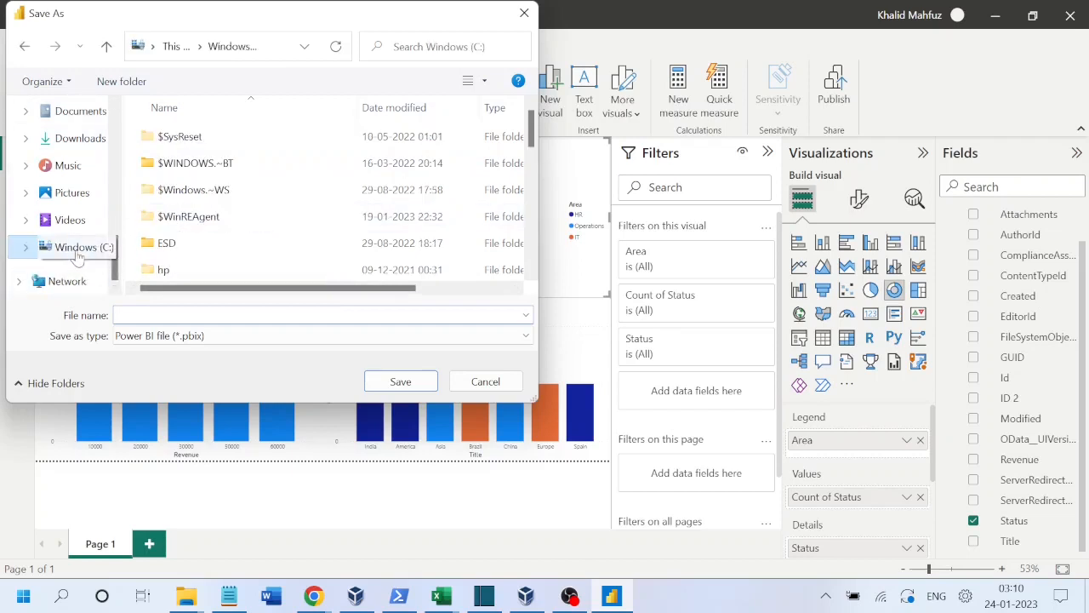
{"action": "left_click", "coordinate": [206, 217]}
{"action": "key", "text": "k"}
{"action": "key", "text": "Return"}
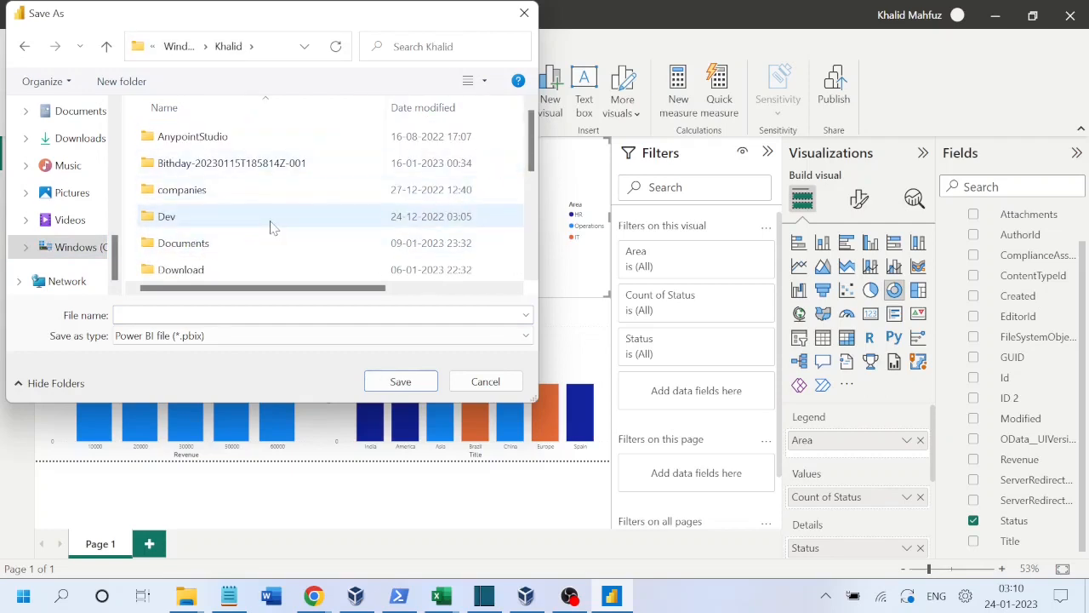
{"action": "left_click_drag", "start_coordinate": [534, 160], "coordinate": [534, 228]}
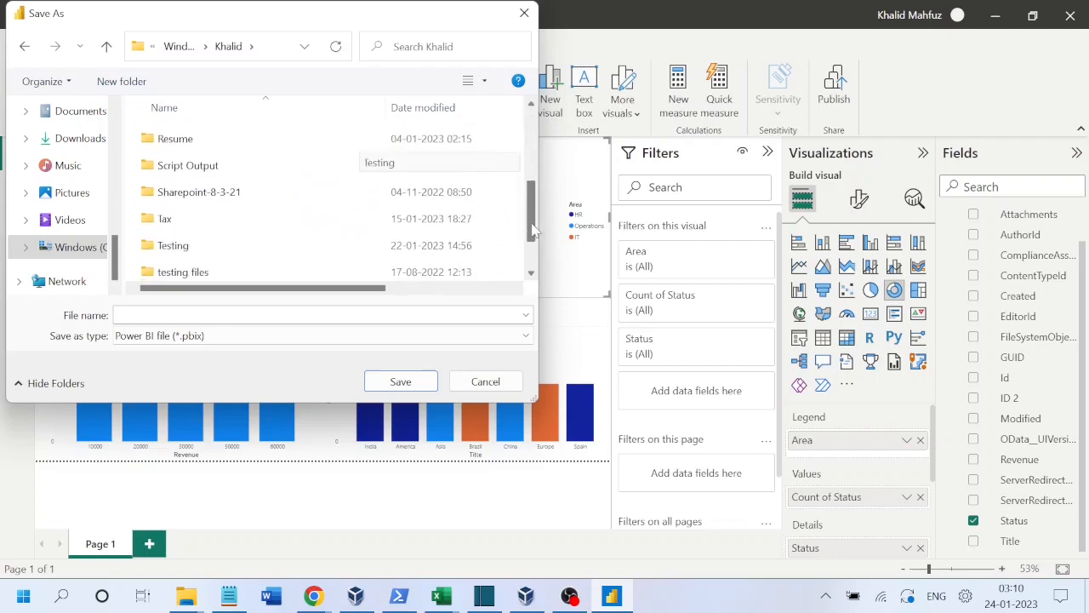
{"action": "double_click", "coordinate": [170, 245]}
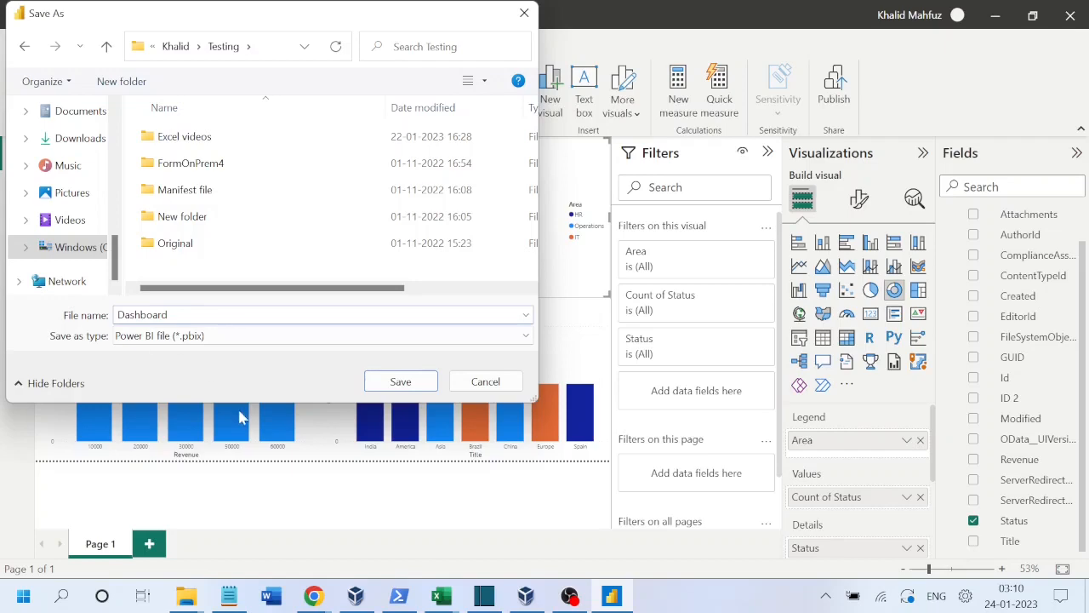
{"action": "left_click", "coordinate": [387, 384]}
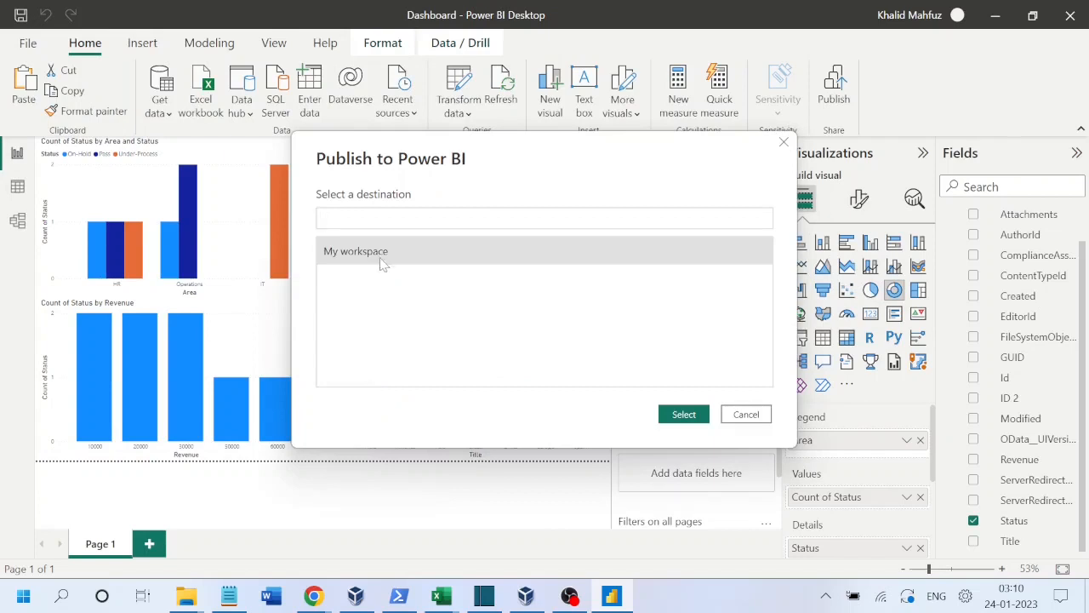
Step: Publish the report to My workspace and open the published Dashboard.pbix in the Power BI service
{"action": "left_click", "coordinate": [340, 257]}
{"action": "left_click", "coordinate": [340, 219]}
{"action": "left_click", "coordinate": [469, 258]}
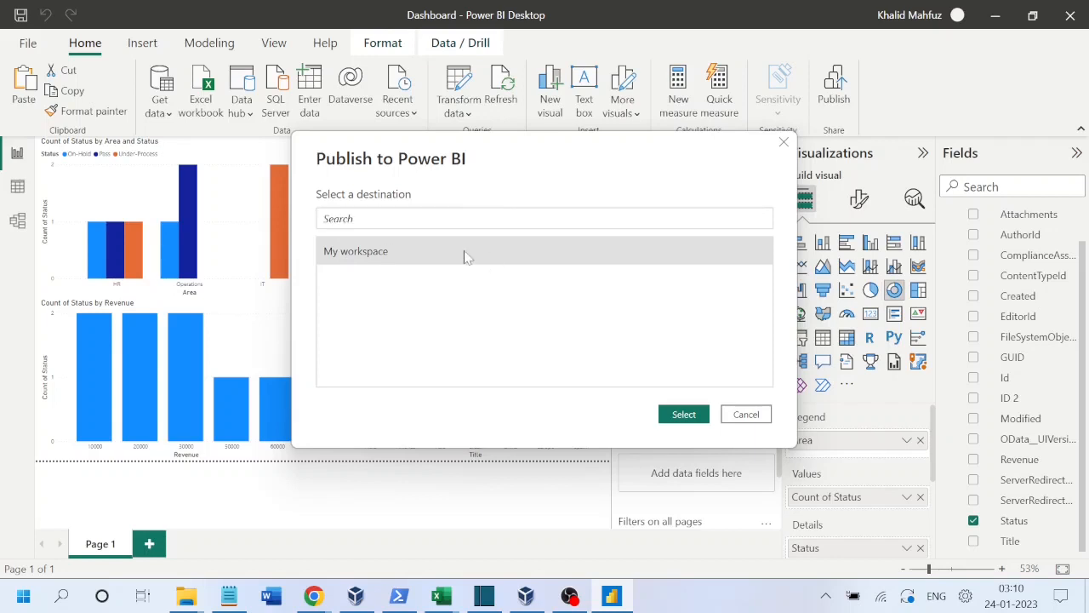
{"action": "left_click", "coordinate": [685, 415]}
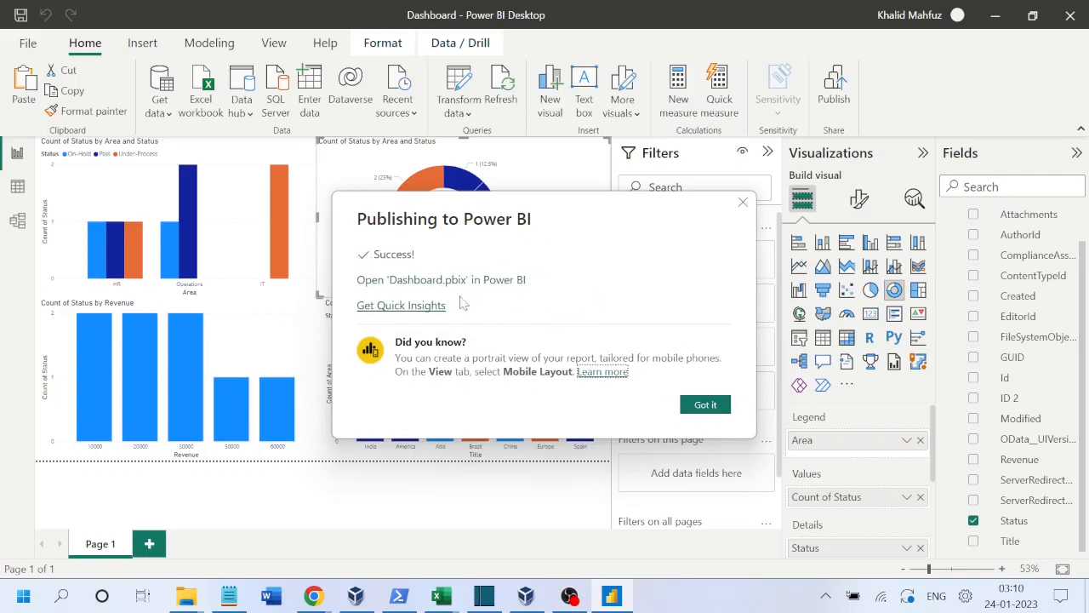
{"action": "left_click", "coordinate": [417, 281]}
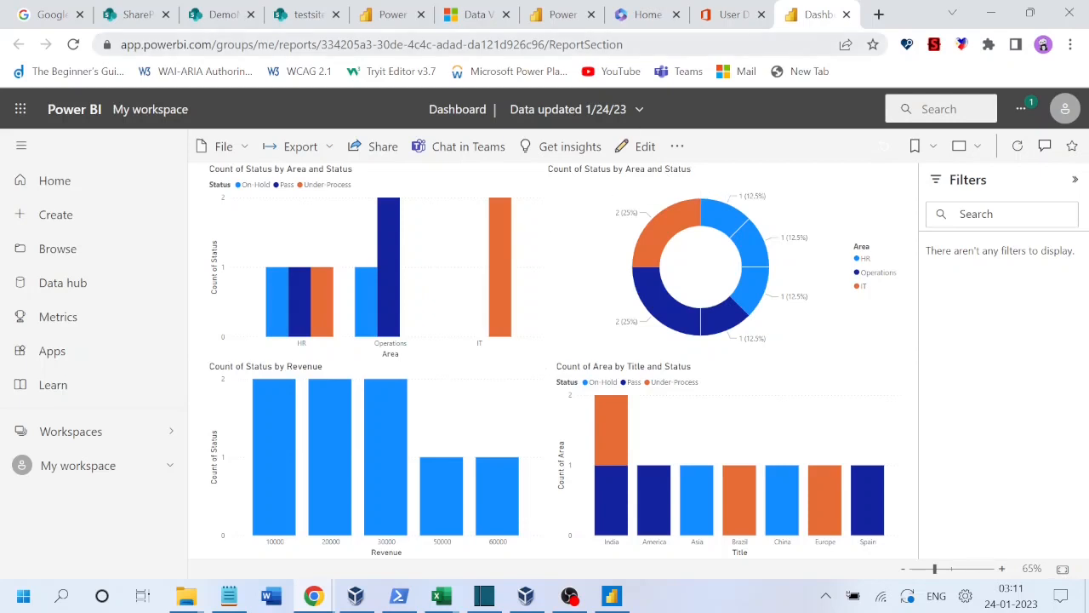
Step: Switch to the testsite2 SharePoint site in the browser and open its home page for editing
{"action": "left_click", "coordinate": [310, 17]}
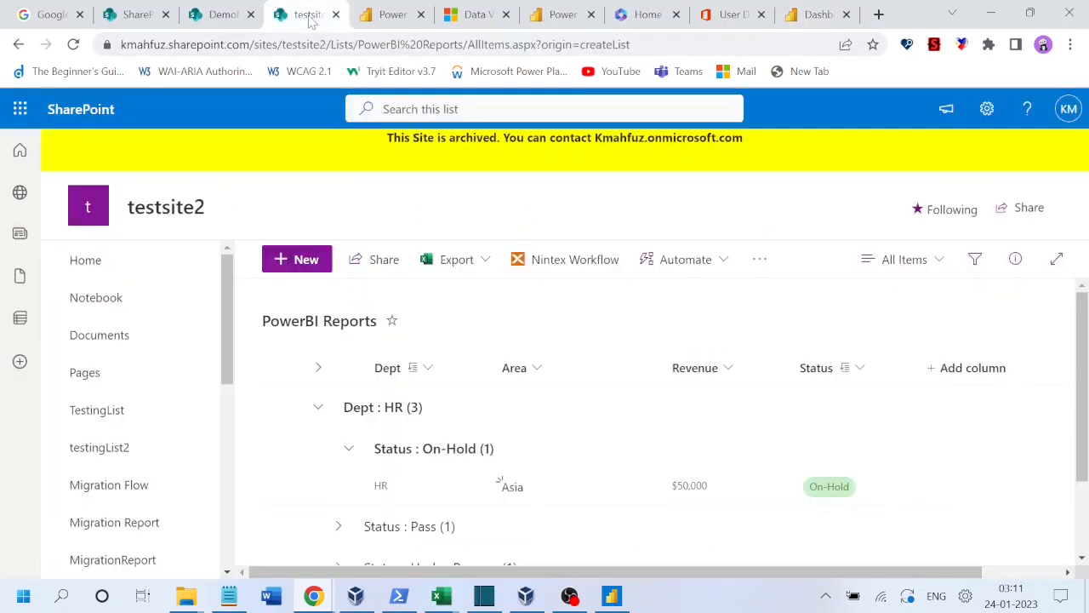
{"action": "left_click", "coordinate": [104, 267]}
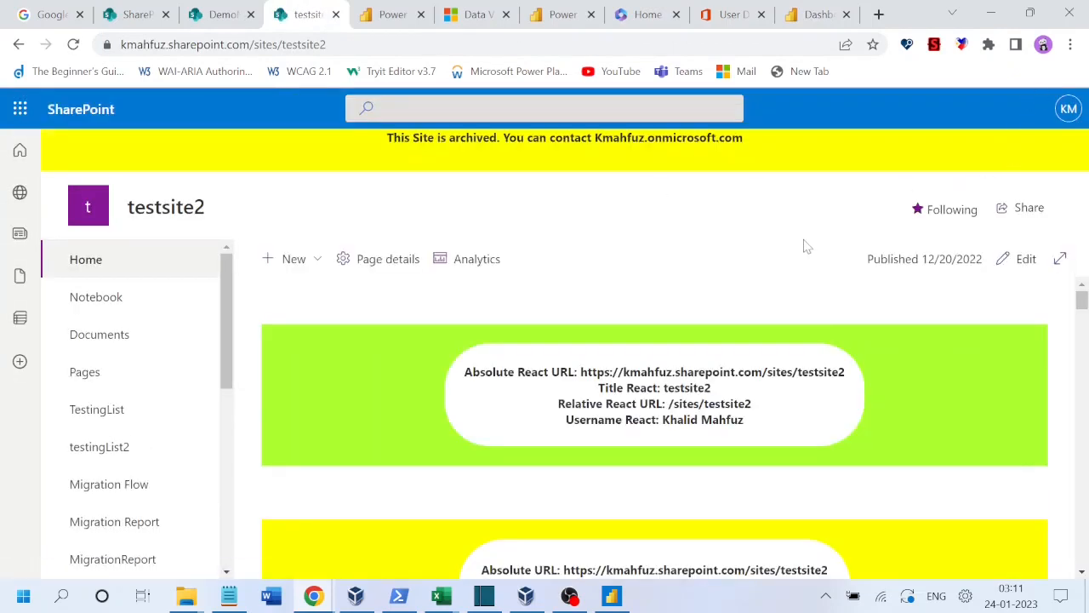
{"action": "left_click", "coordinate": [1026, 260]}
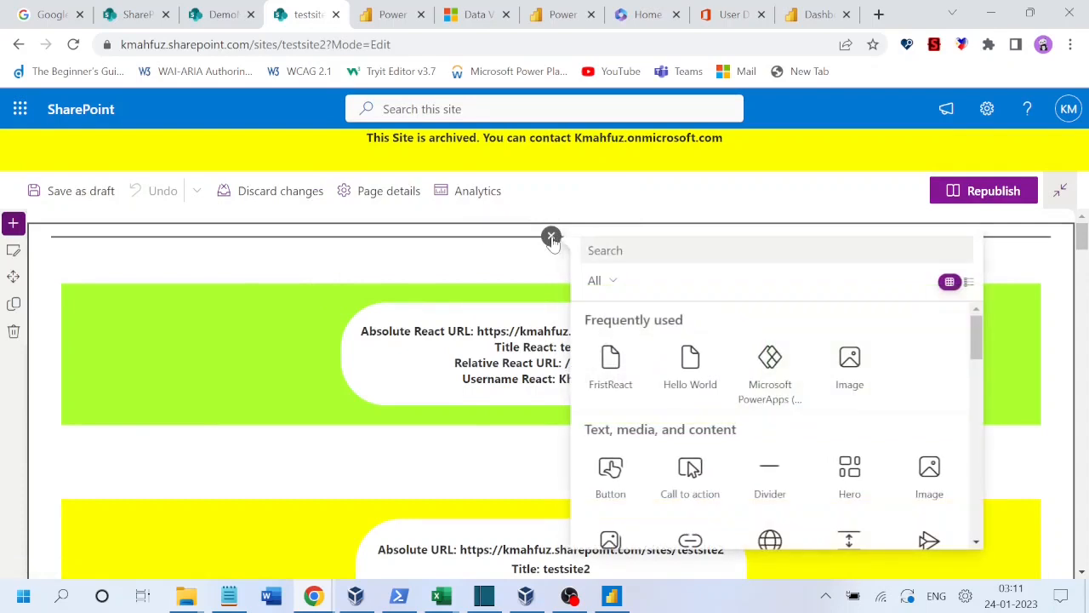
Step: Add a Power BI web part at the start of the page and open its report settings
{"action": "type", "text": "pow"}
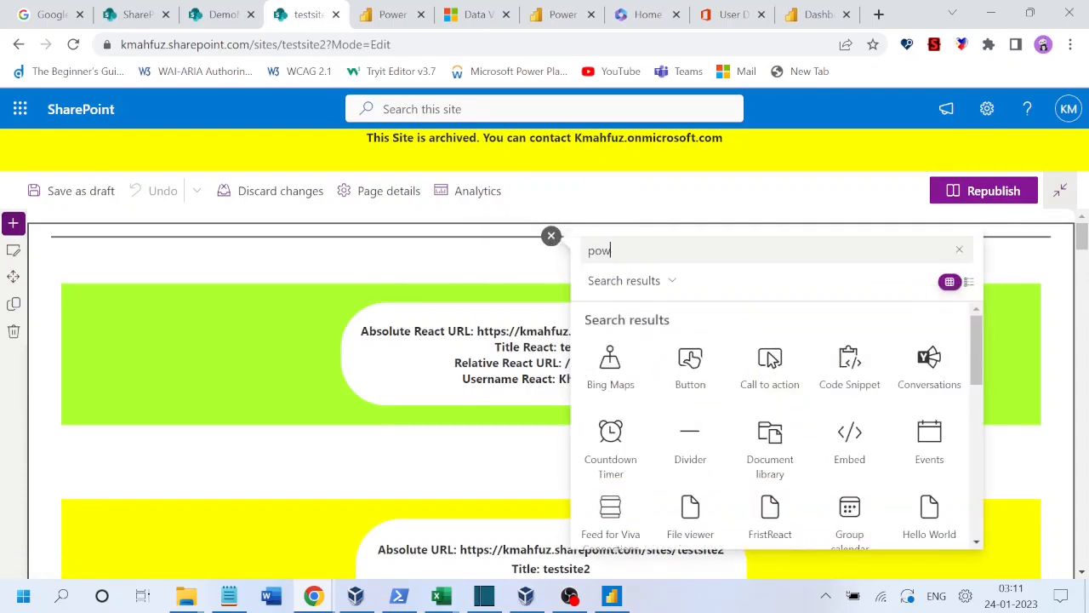
{"action": "type", "text": "er bi"}
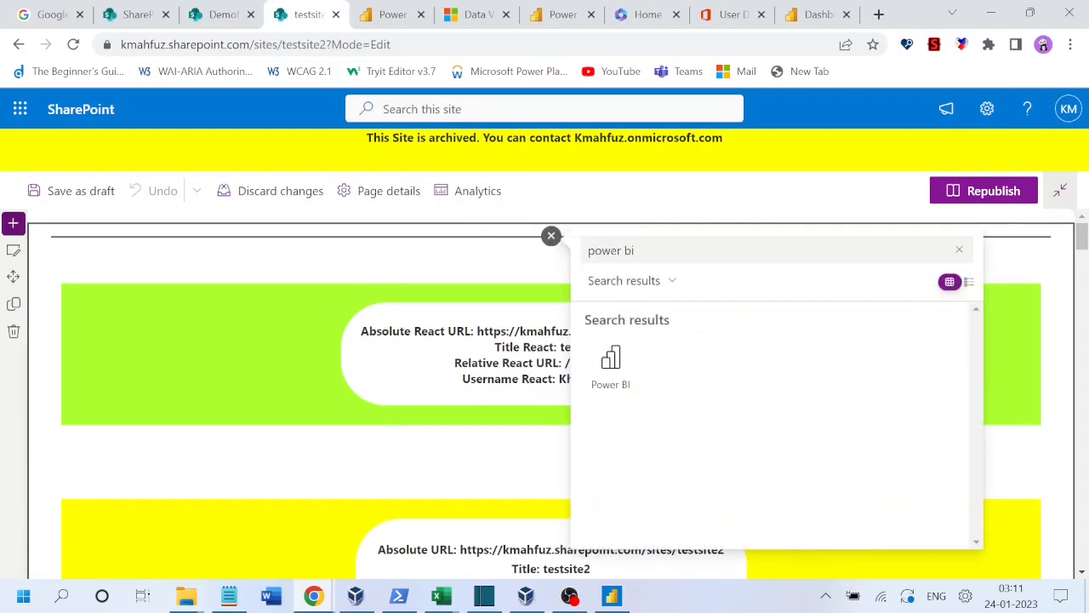
{"action": "left_click", "coordinate": [608, 364]}
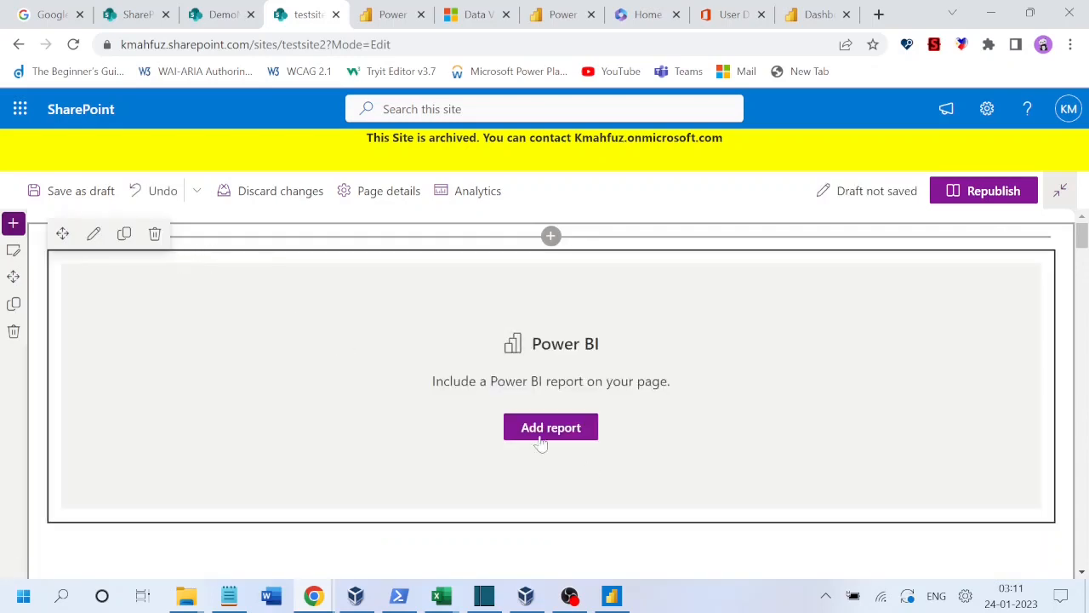
{"action": "left_click", "coordinate": [557, 440]}
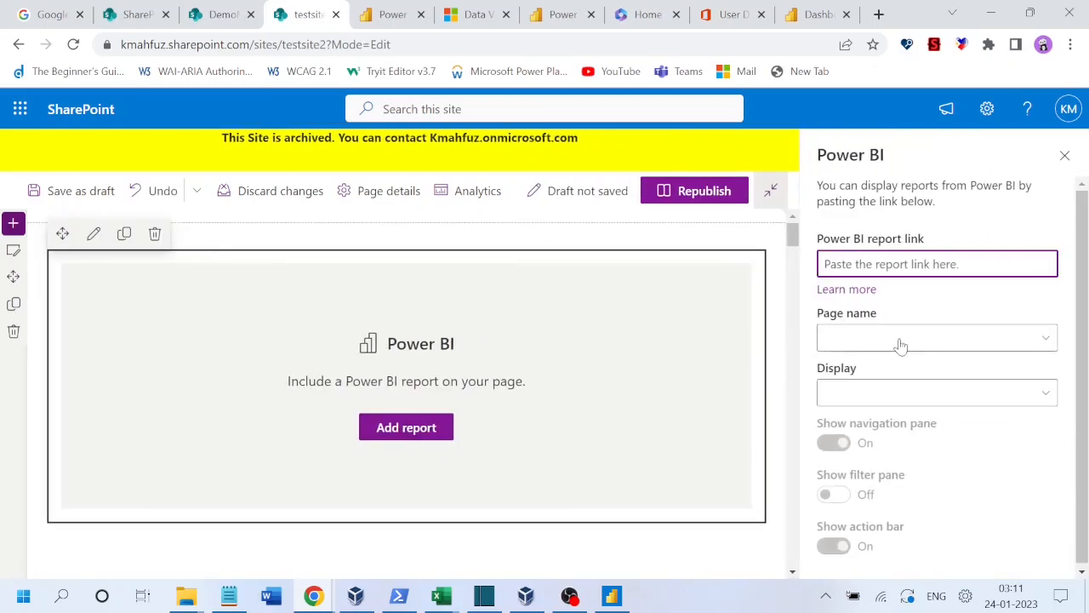
Step: Switch to the published Dashboard report and try to embed it through Publish to web (public)
{"action": "left_click", "coordinate": [812, 15]}
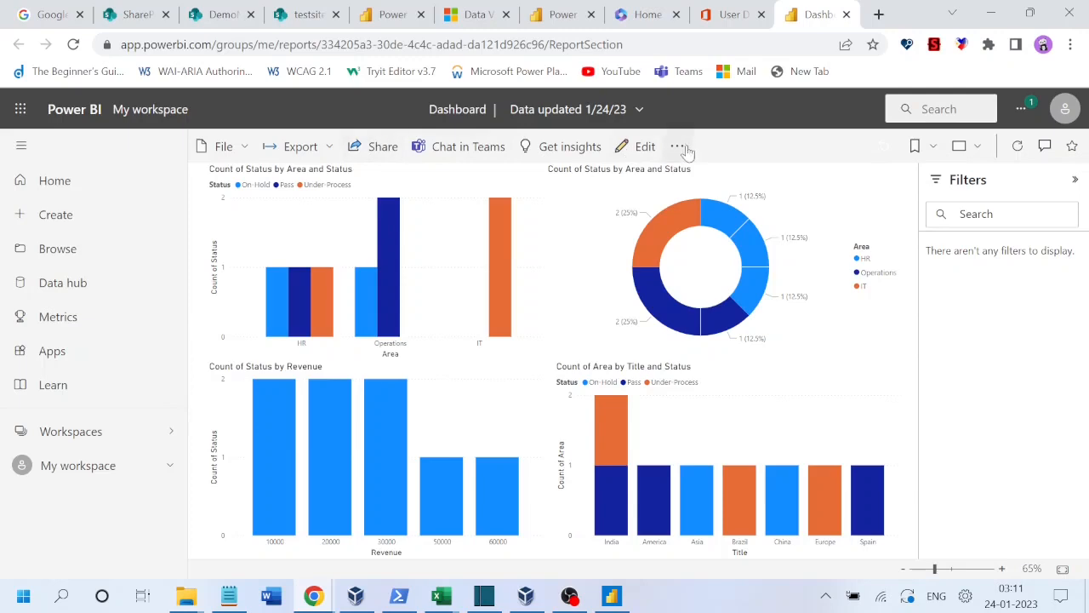
{"action": "left_click", "coordinate": [223, 146]}
{"action": "mouse_move", "coordinate": [270, 281]}
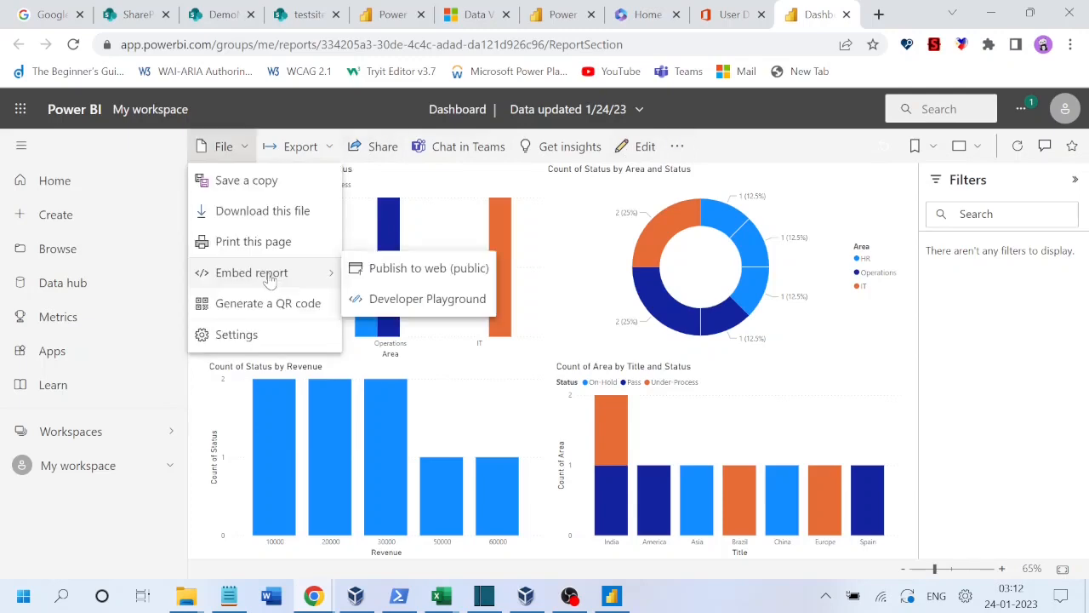
{"action": "left_click", "coordinate": [433, 279]}
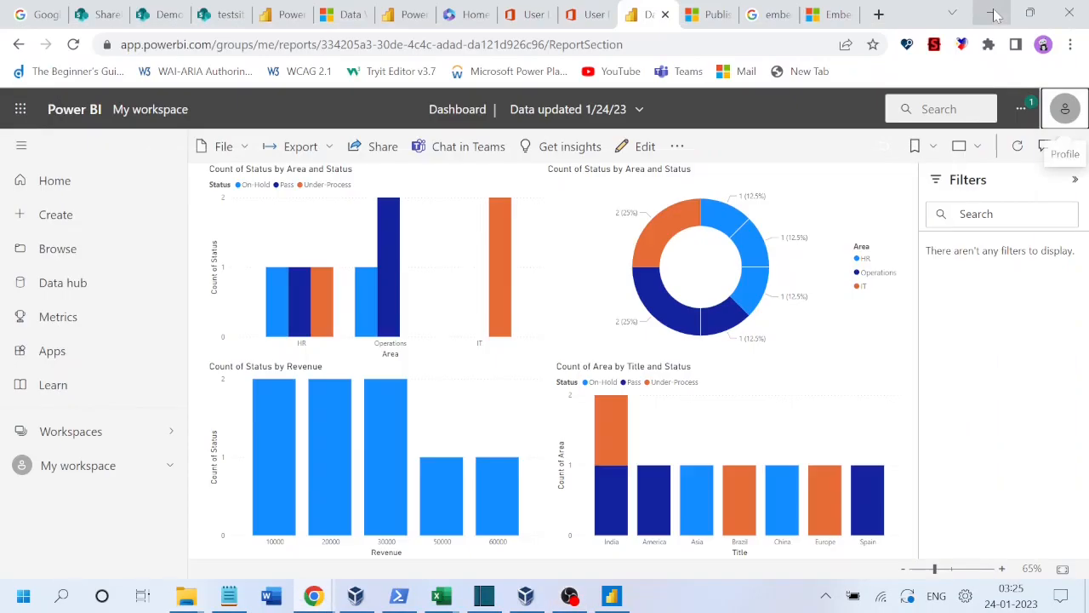
Step: Check the Power BI web part's report link setting on the SharePoint page and return to the published Dashboard report
{"action": "mouse_move", "coordinate": [387, 214]}
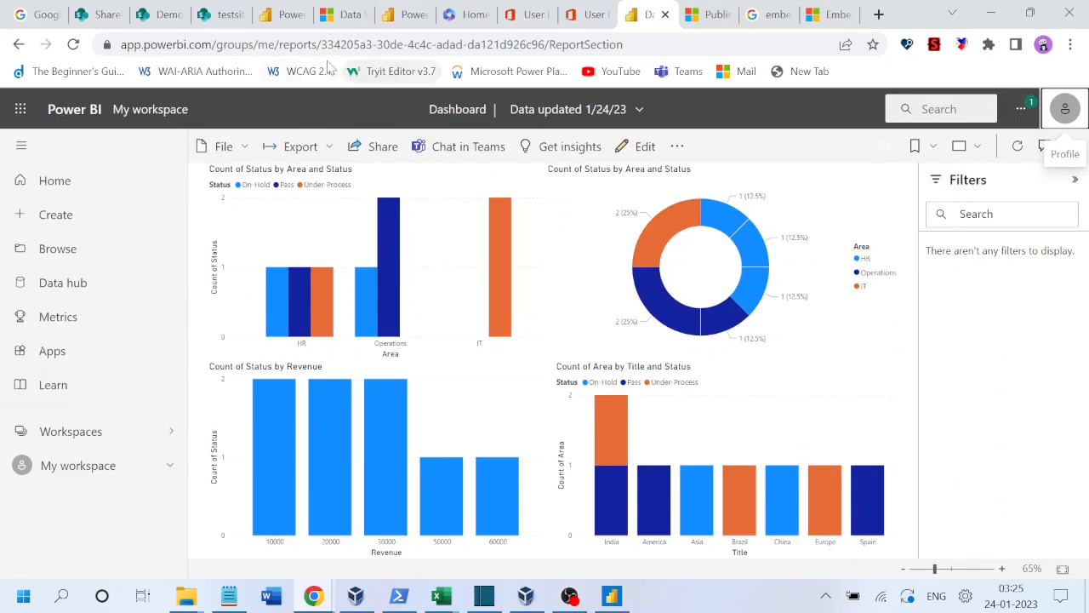
{"action": "left_click", "coordinate": [293, 17]}
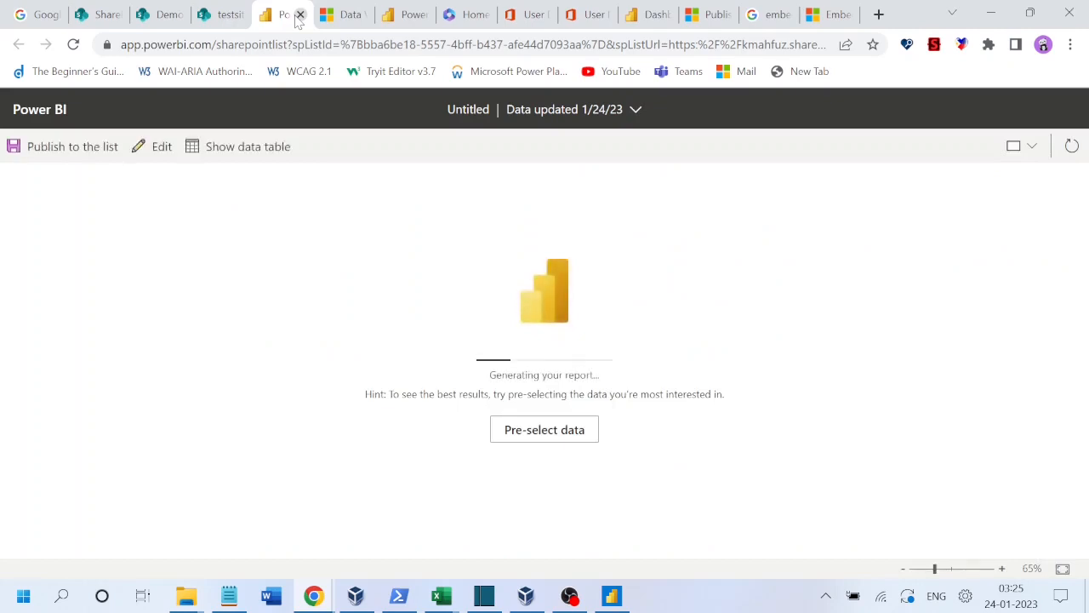
{"action": "left_click", "coordinate": [344, 17]}
{"action": "left_click", "coordinate": [214, 19]}
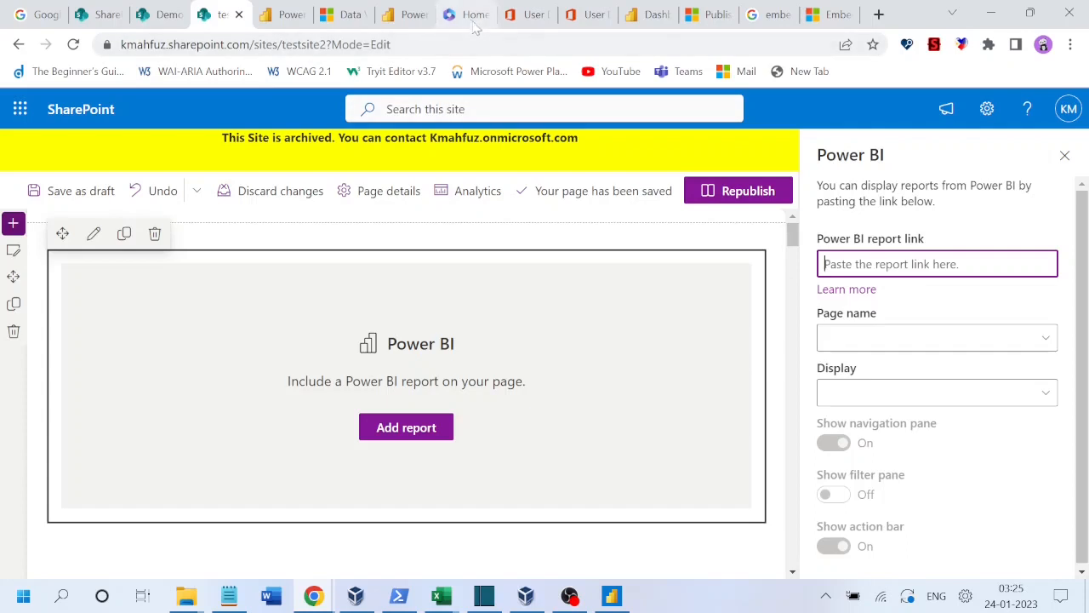
{"action": "left_click", "coordinate": [649, 15]}
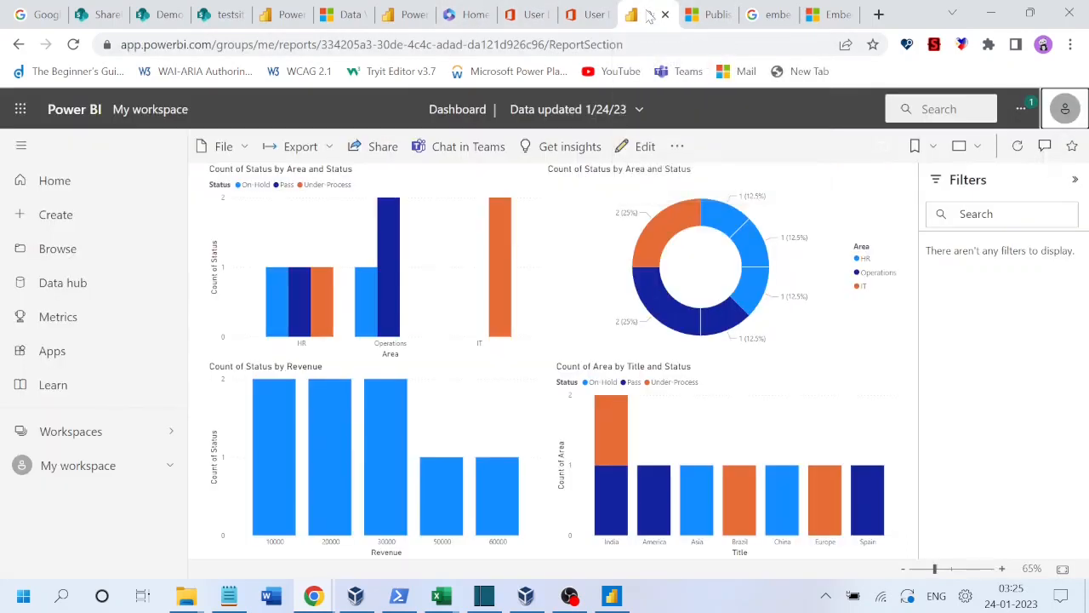
Step: Review the licence requirements and embedding instructions in the Microsoft Learn article on embedding a report in SharePoint Online
{"action": "left_click", "coordinate": [243, 155]}
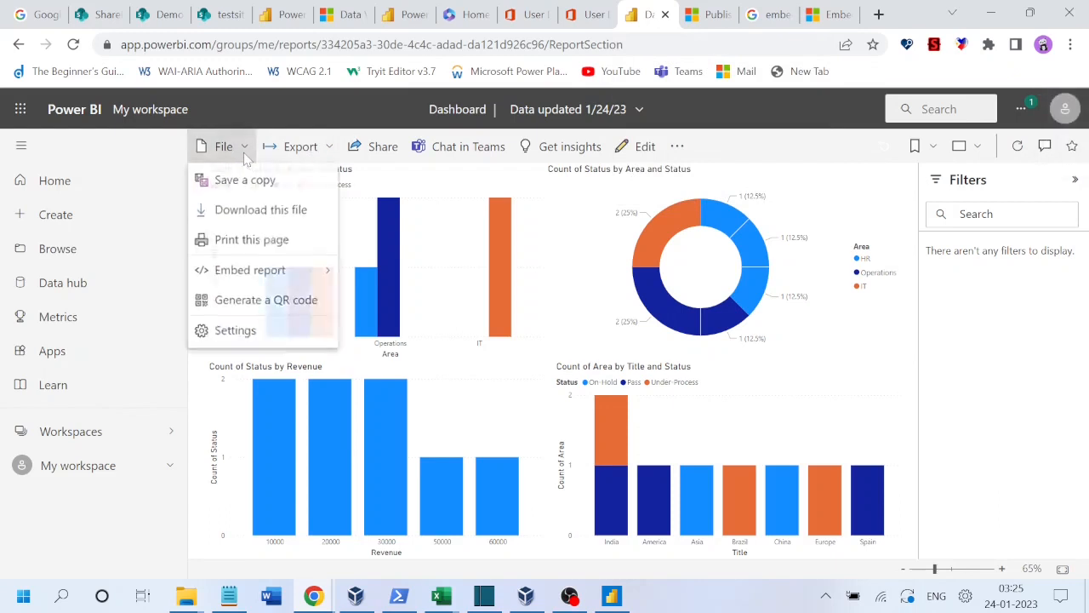
{"action": "mouse_move", "coordinate": [252, 281]}
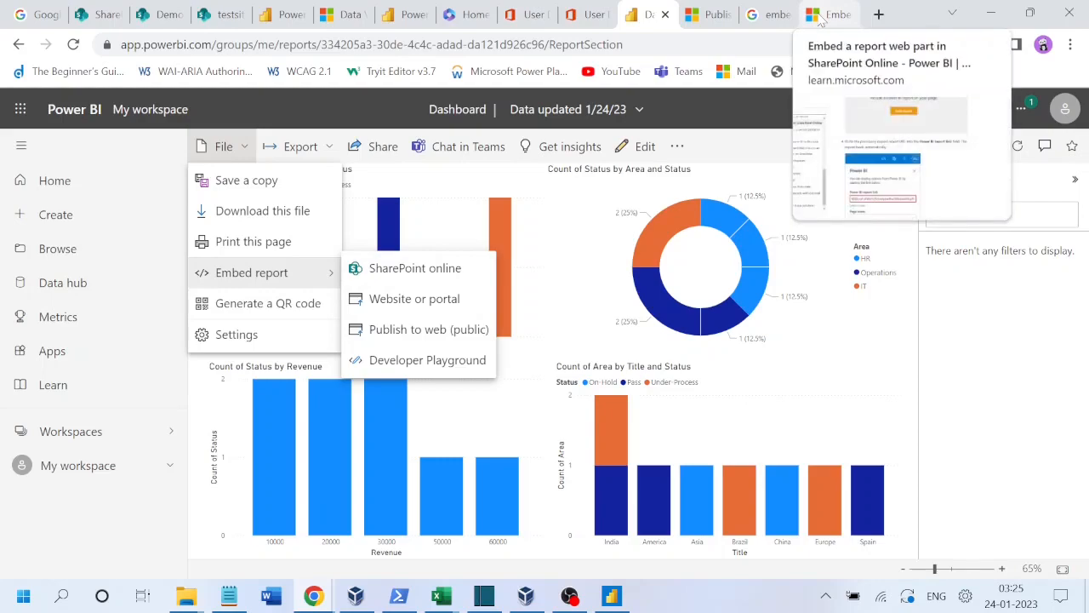
{"action": "left_click", "coordinate": [821, 17]}
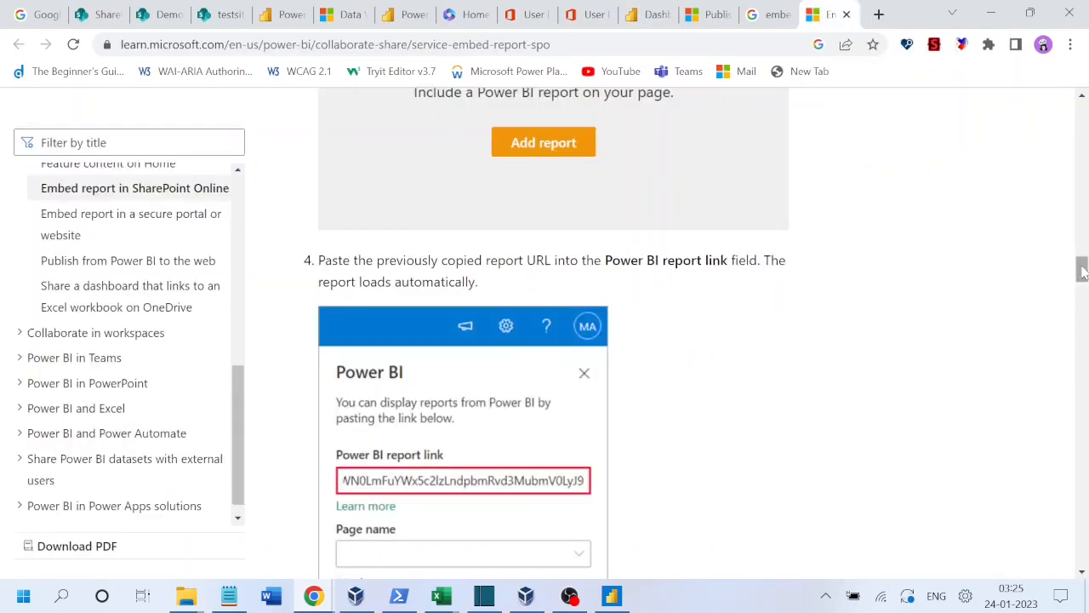
{"action": "left_click_drag", "start_coordinate": [1082, 270], "coordinate": [1085, 135]}
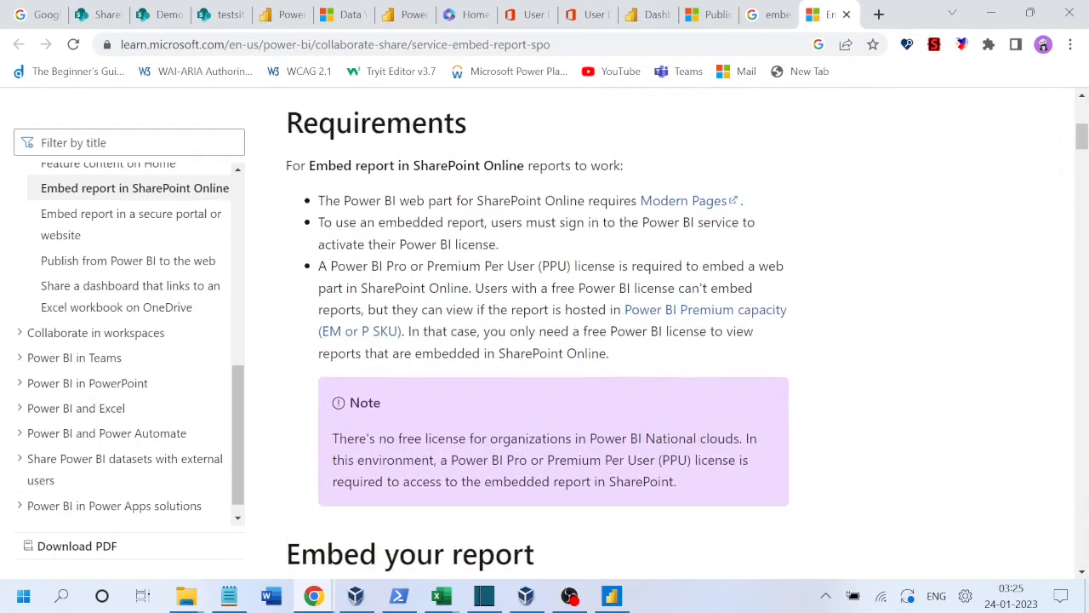
{"action": "left_click_drag", "start_coordinate": [330, 266], "coordinate": [534, 265]}
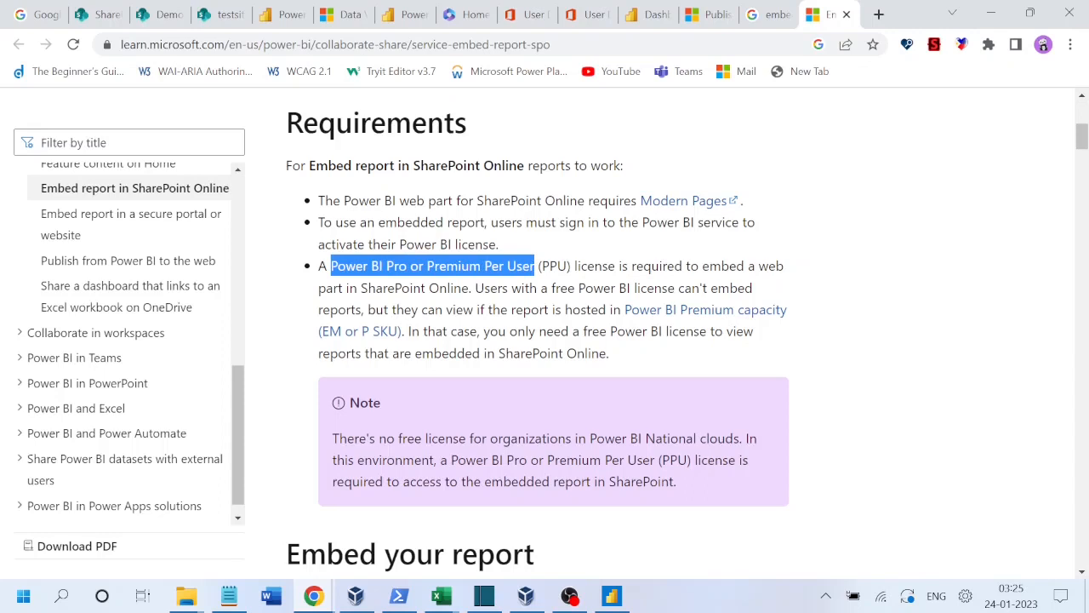
{"action": "left_click_drag", "start_coordinate": [551, 287], "coordinate": [661, 288]}
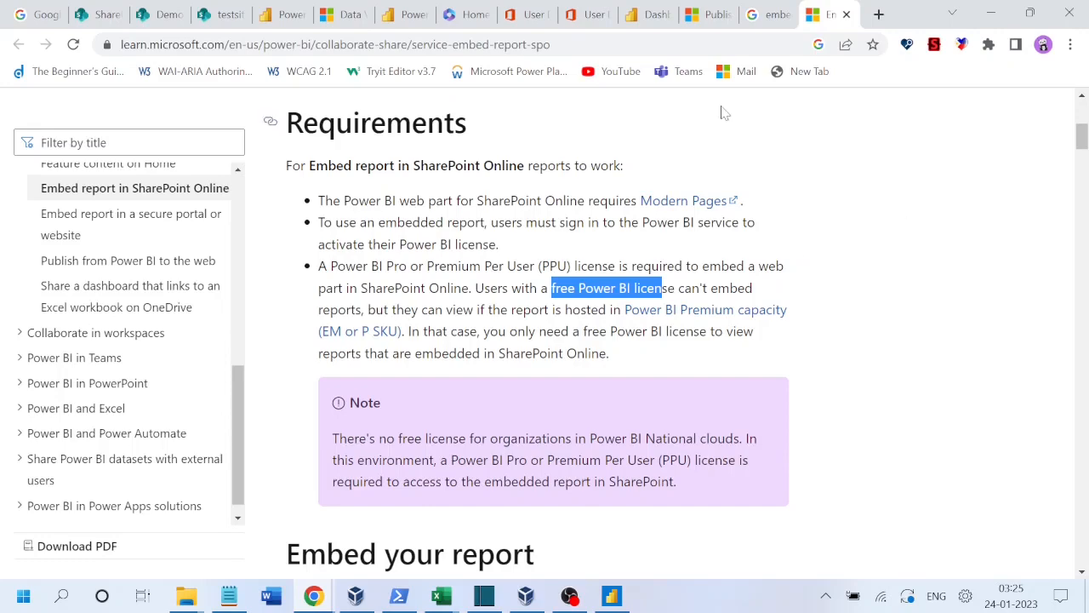
{"action": "left_click_drag", "start_coordinate": [1081, 136], "coordinate": [1083, 174]}
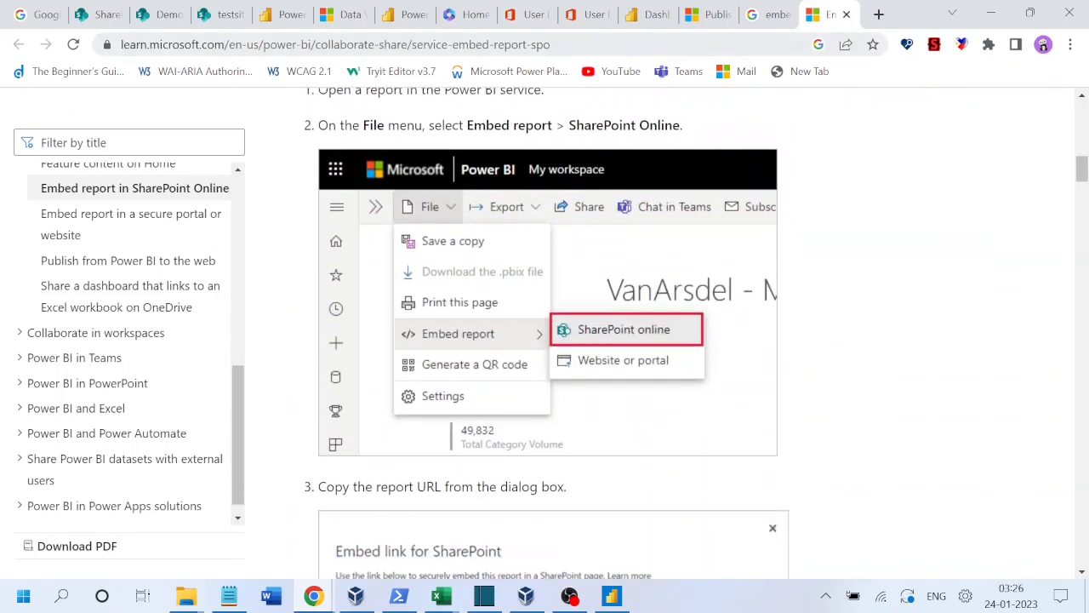
Step: Return to the published Dashboard report, generate its SharePoint Online embed link and copy the link
{"action": "left_click", "coordinate": [650, 17]}
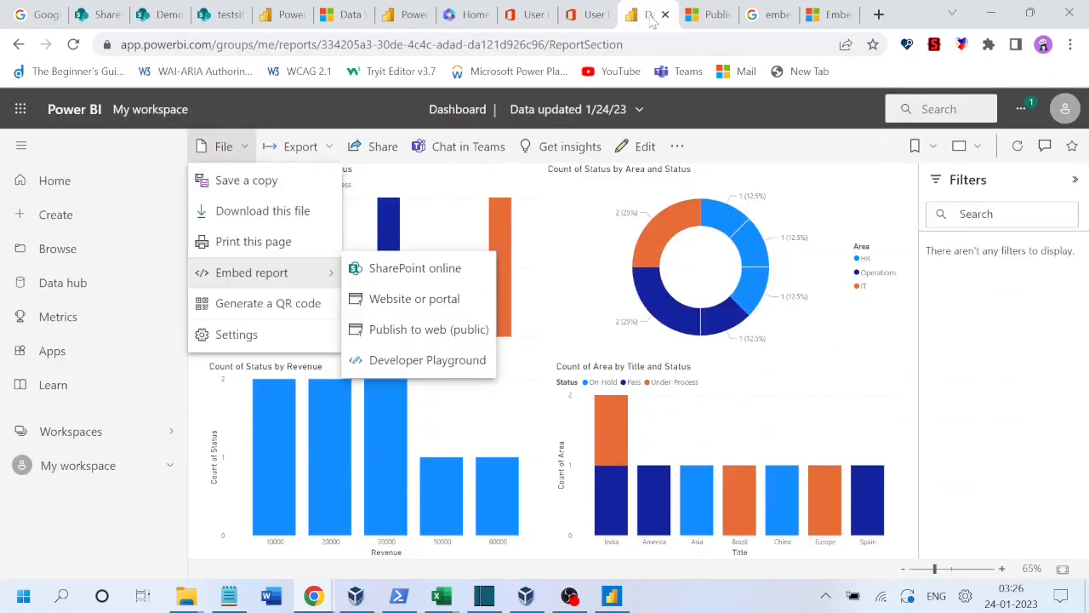
{"action": "left_click", "coordinate": [413, 268]}
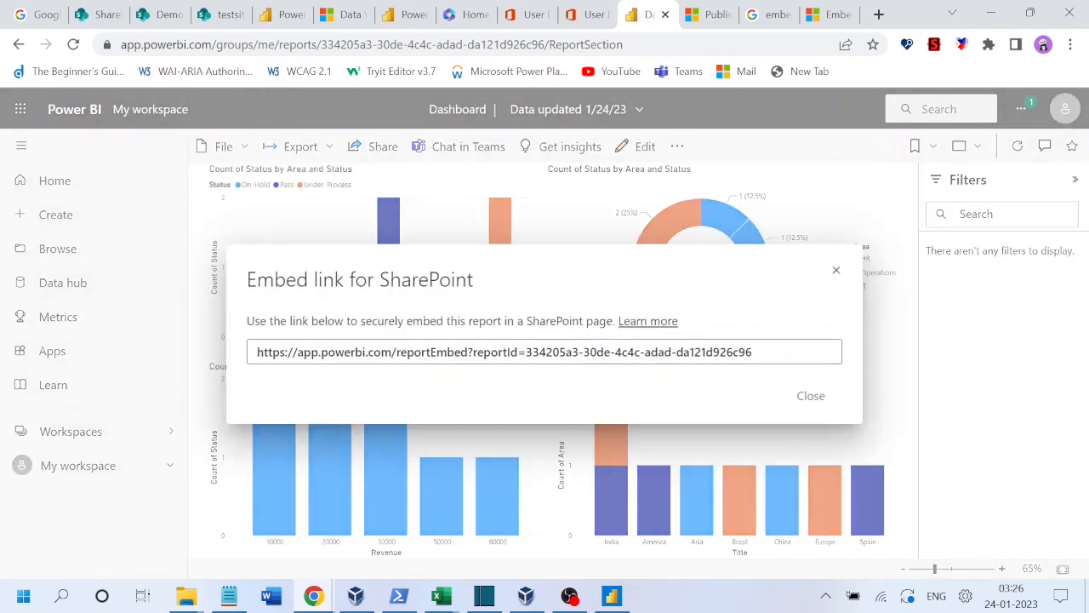
{"action": "left_click", "coordinate": [544, 351]}
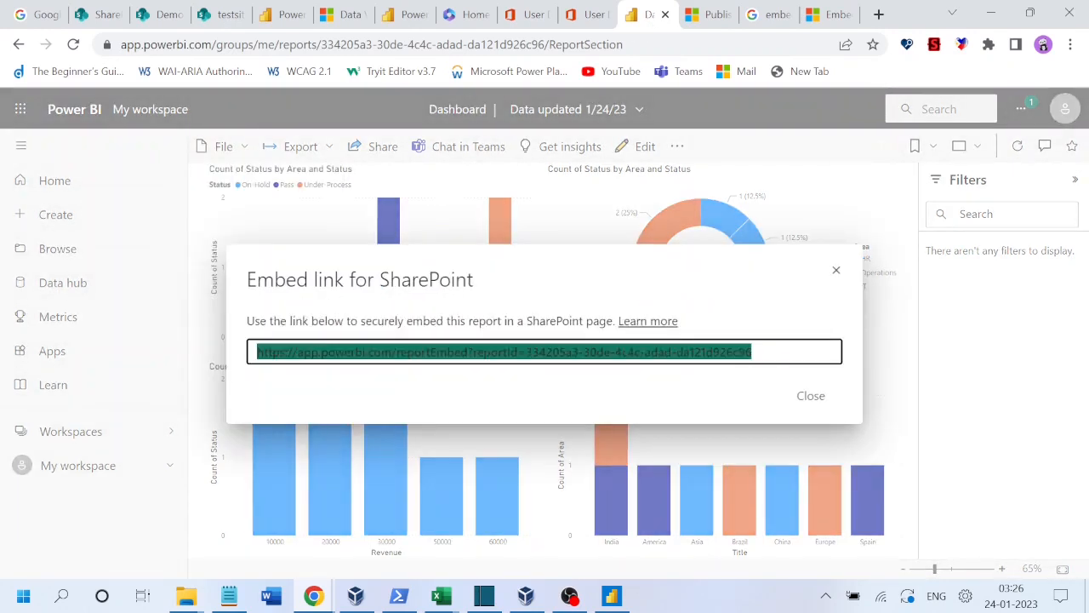
Step: Paste the copied embed link as the Power BI report link on the testsite2 page, keeping Page 1 as the page name
{"action": "left_click", "coordinate": [286, 25]}
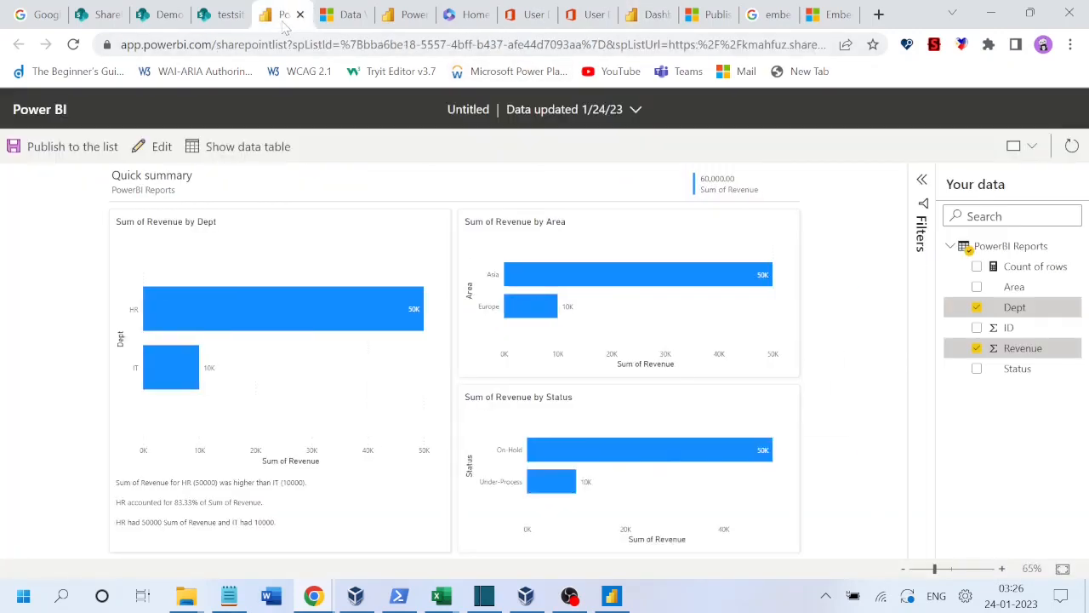
{"action": "left_click", "coordinate": [223, 14]}
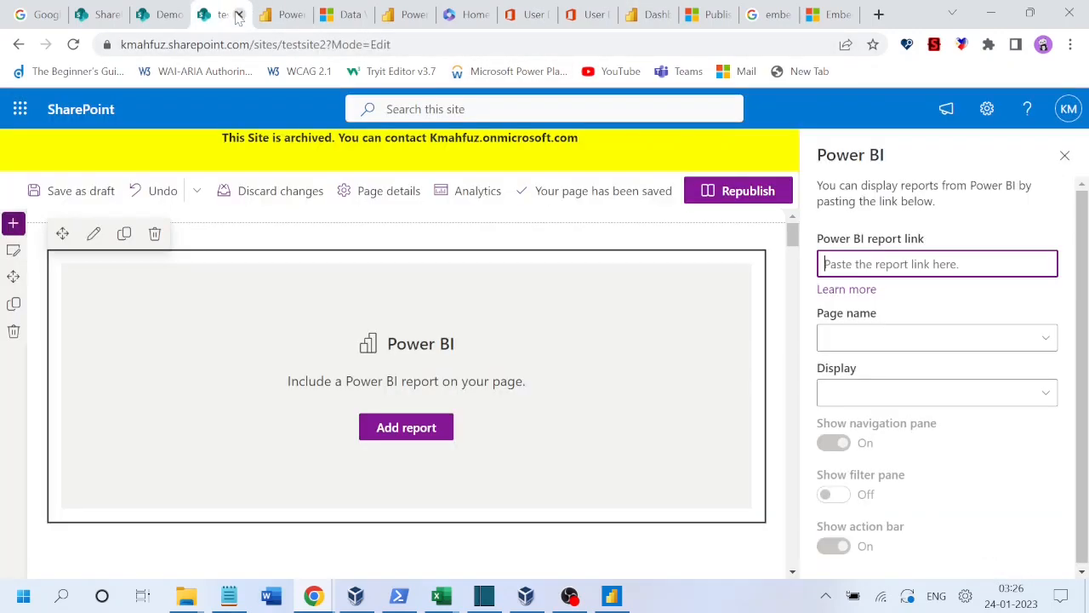
{"action": "key", "text": "ctrl+v"}
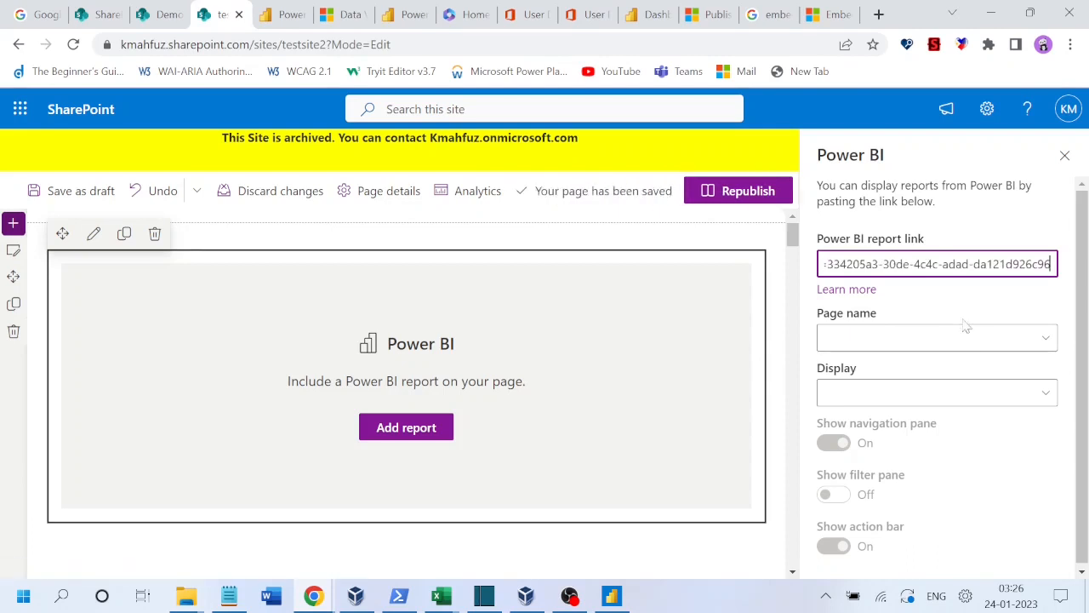
{"action": "left_click", "coordinate": [963, 337]}
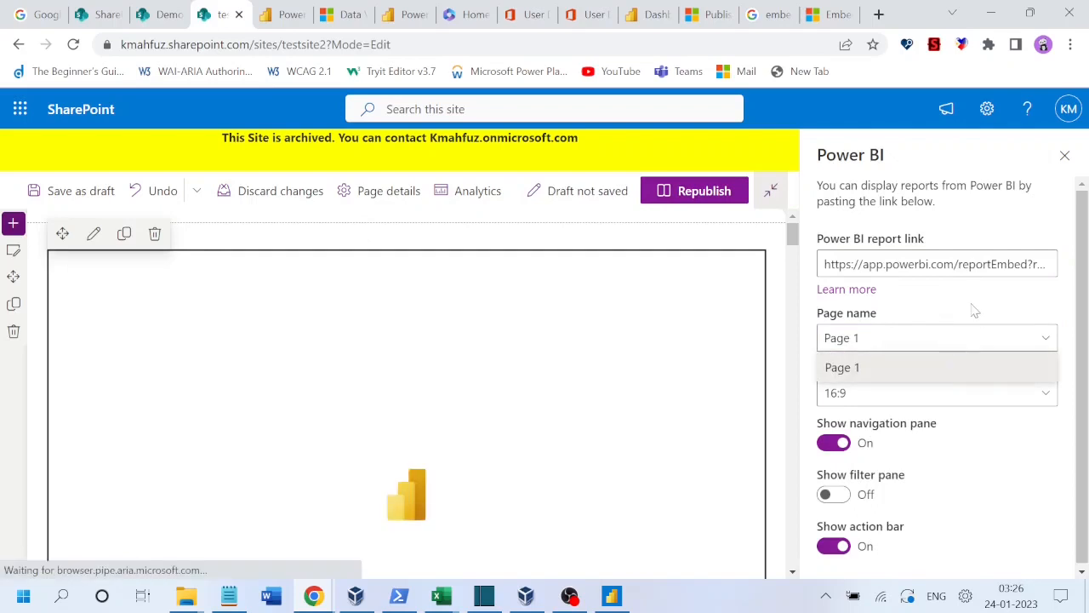
{"action": "left_click", "coordinate": [973, 308]}
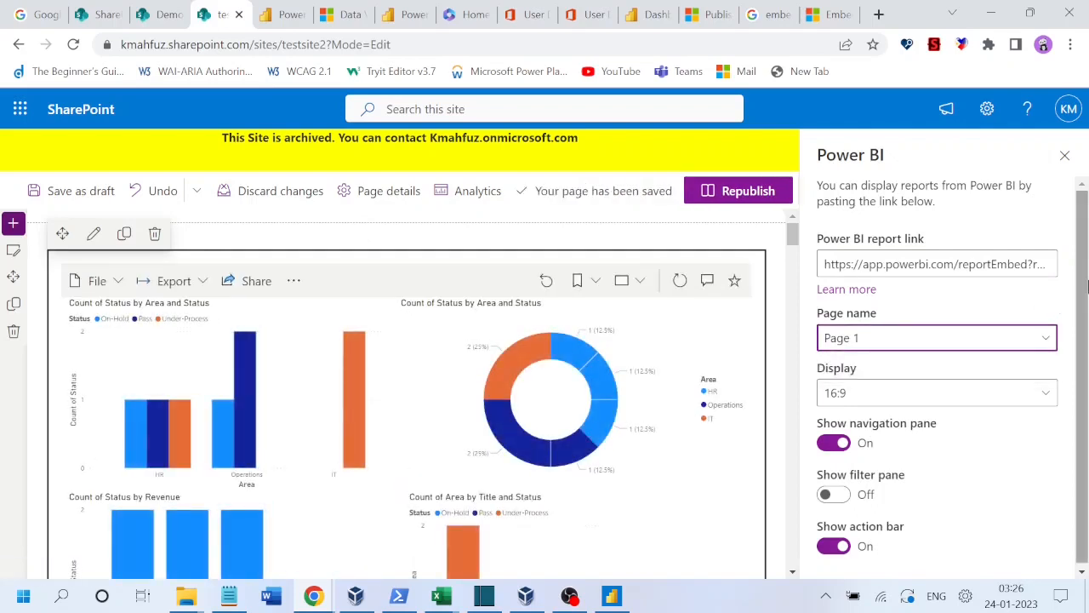
Step: Turn on the filter pane for the embedded report, and test collapsing and expanding it
{"action": "left_click_drag", "start_coordinate": [1087, 289], "coordinate": [1087, 343]}
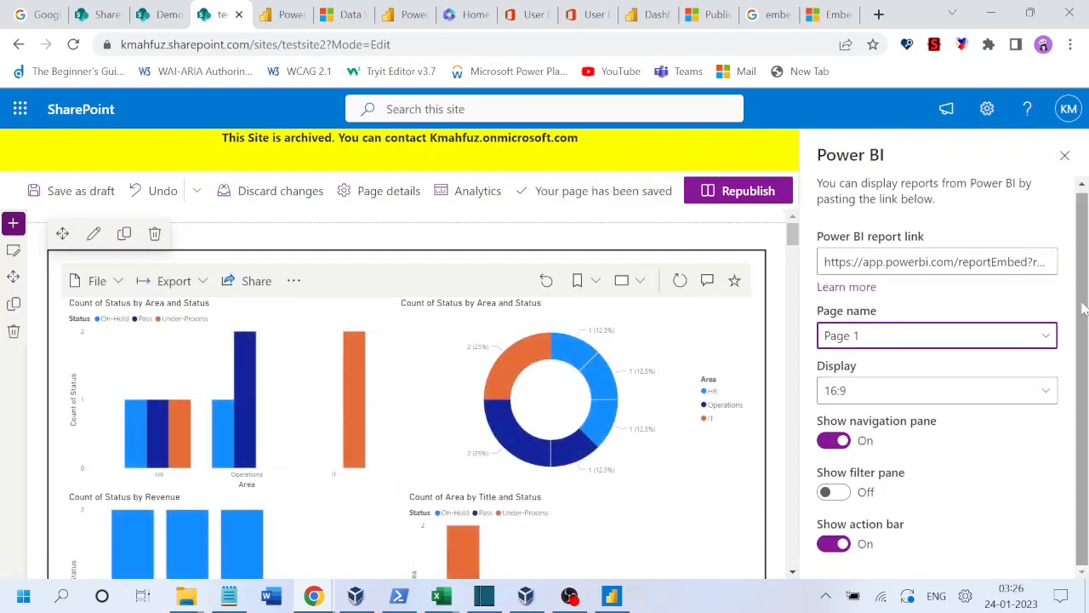
{"action": "left_click", "coordinate": [846, 499]}
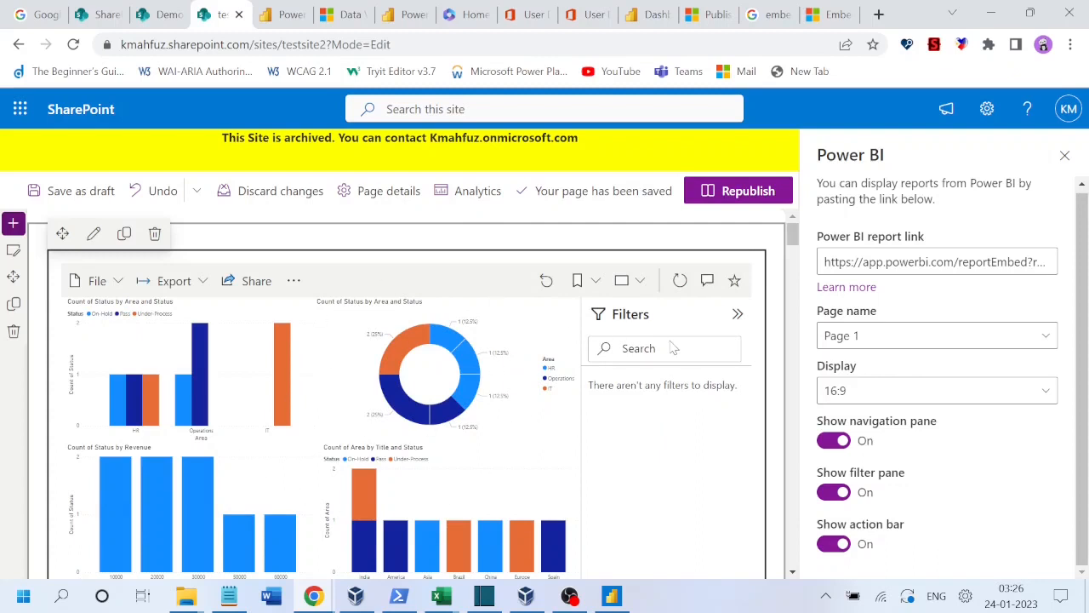
{"action": "left_click", "coordinate": [738, 315]}
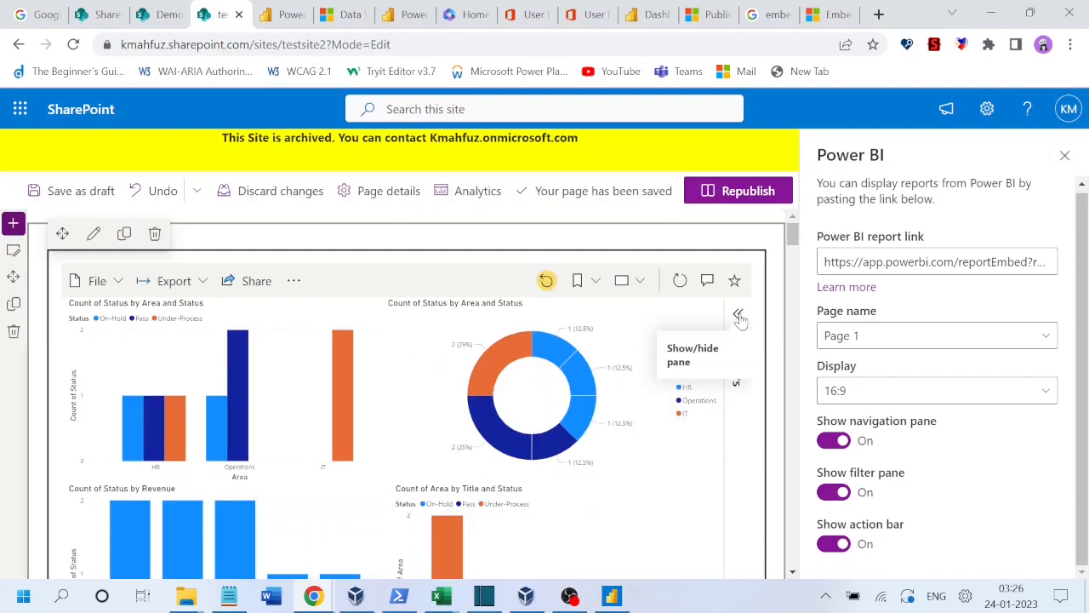
{"action": "left_click", "coordinate": [739, 317]}
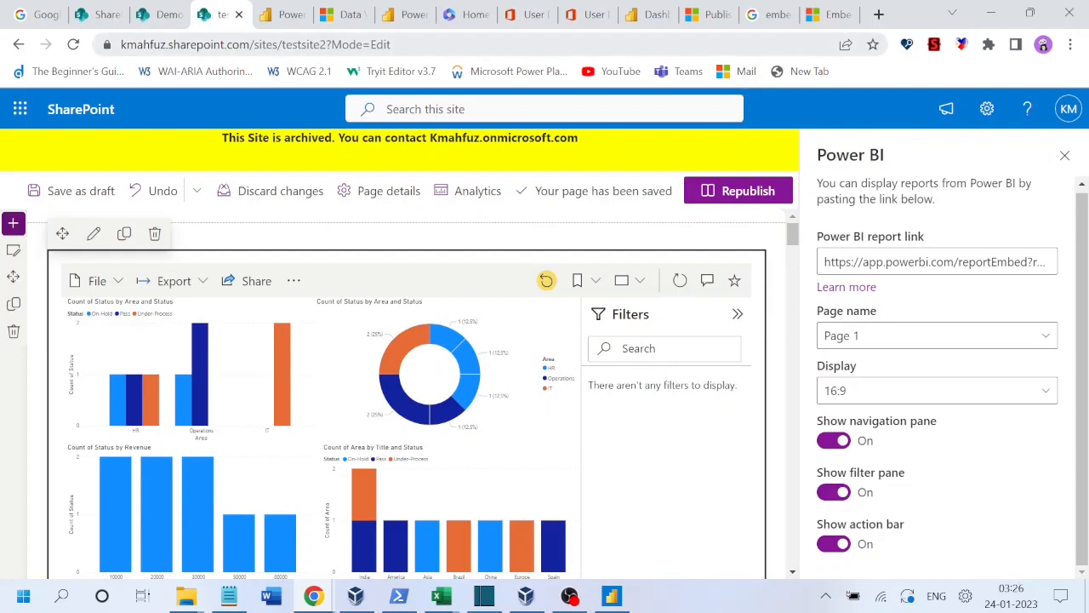
Step: Switch back to the published Dashboard report, dismiss the embed link dialog and open the report for editing
{"action": "left_click", "coordinate": [291, 23]}
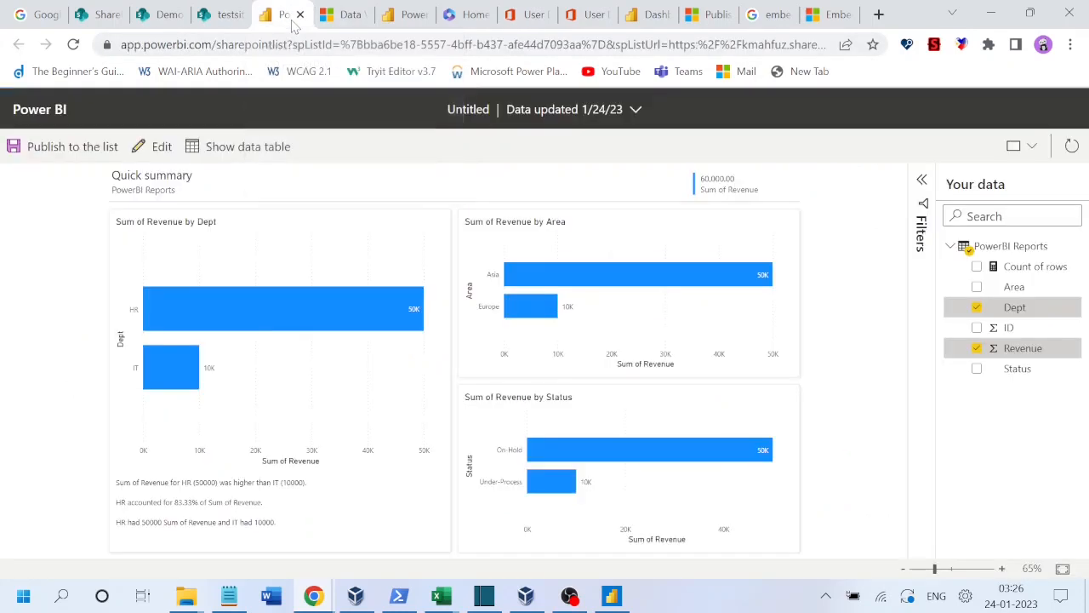
{"action": "left_click", "coordinate": [647, 15]}
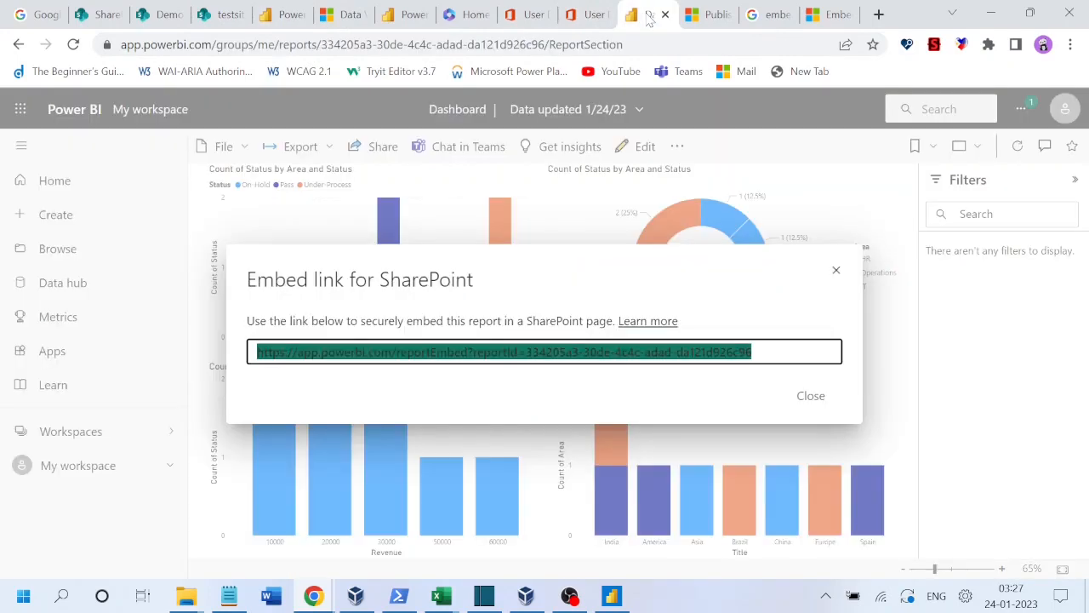
{"action": "left_click", "coordinate": [835, 271]}
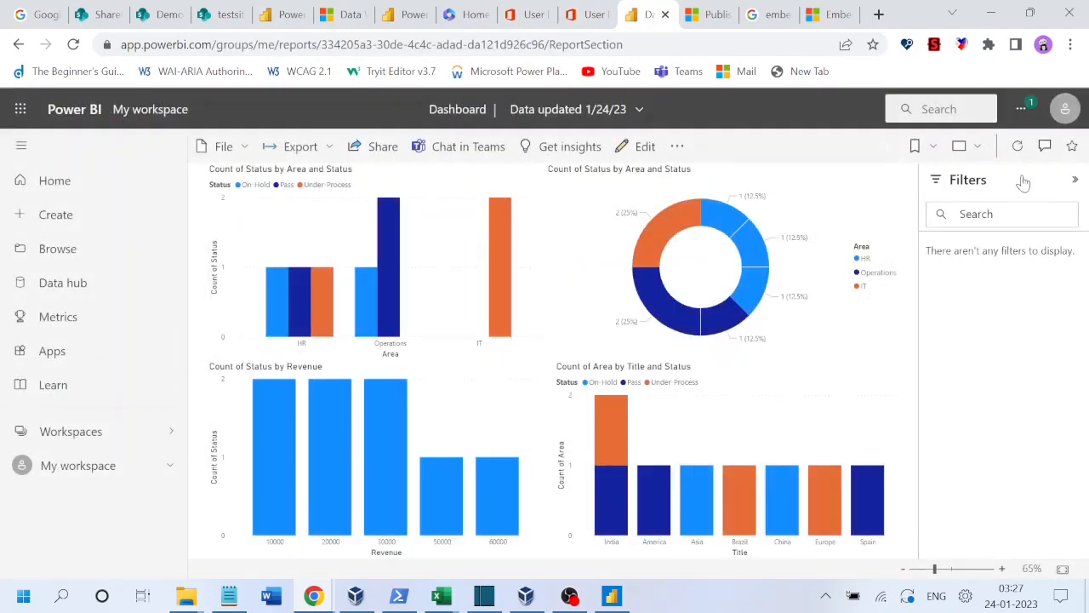
{"action": "left_click", "coordinate": [1074, 180]}
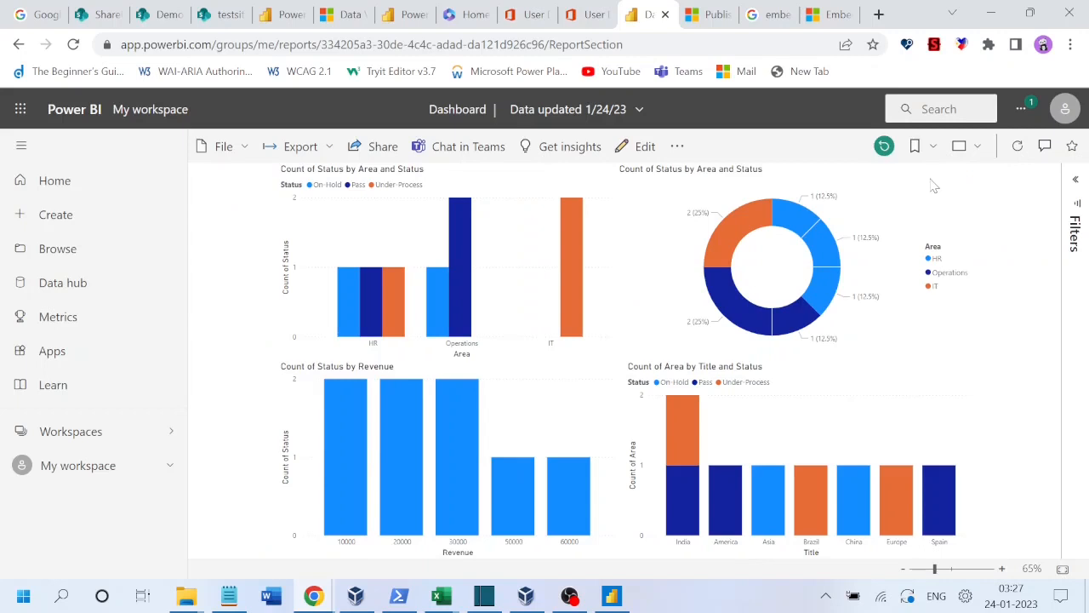
{"action": "left_click", "coordinate": [1077, 183]}
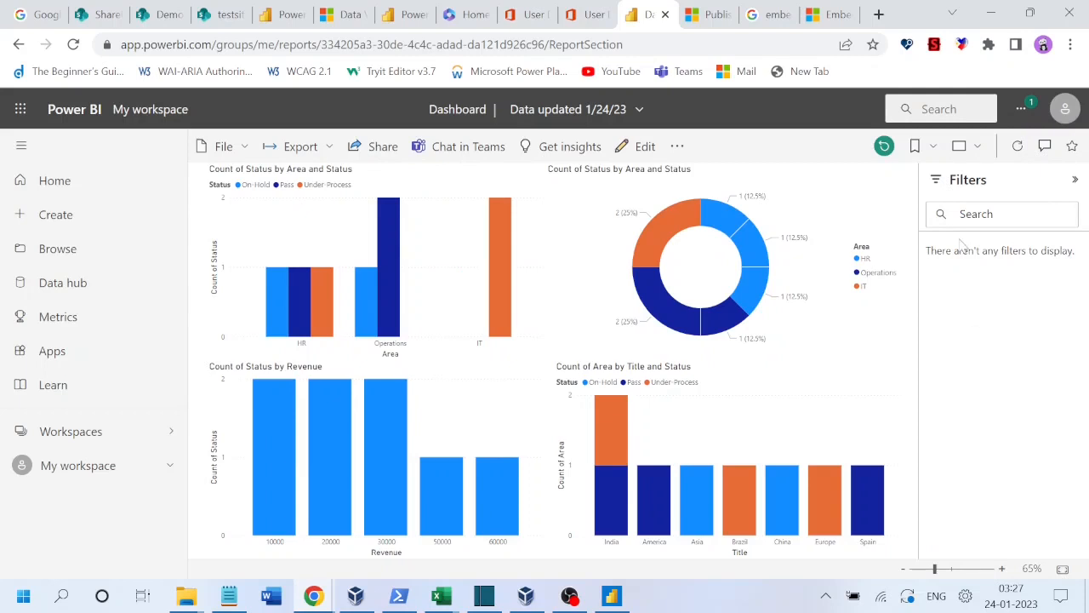
{"action": "left_click", "coordinate": [643, 146]}
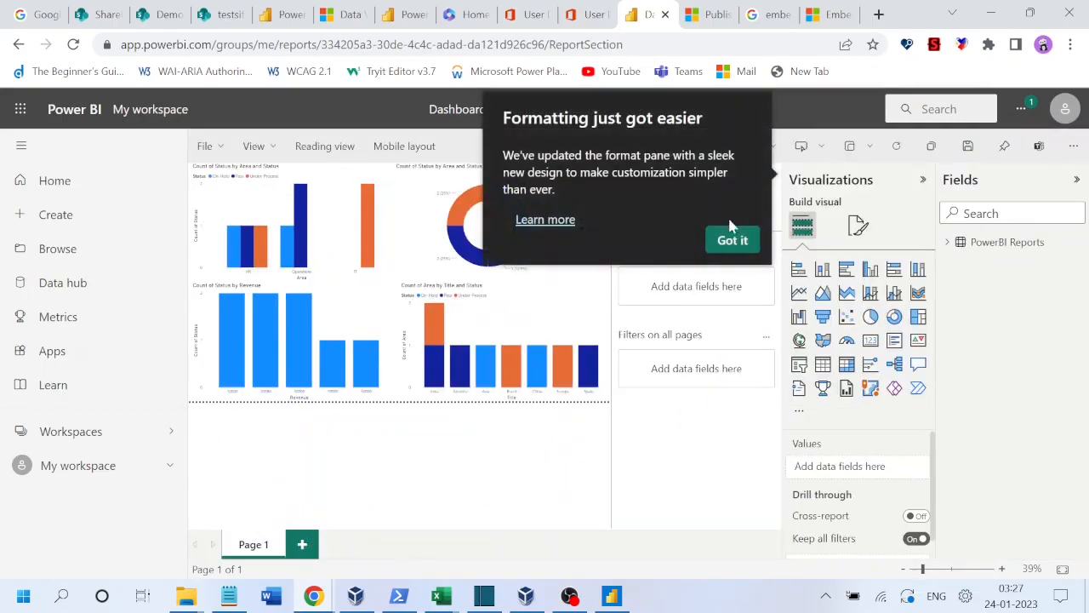
{"action": "left_click", "coordinate": [736, 241]}
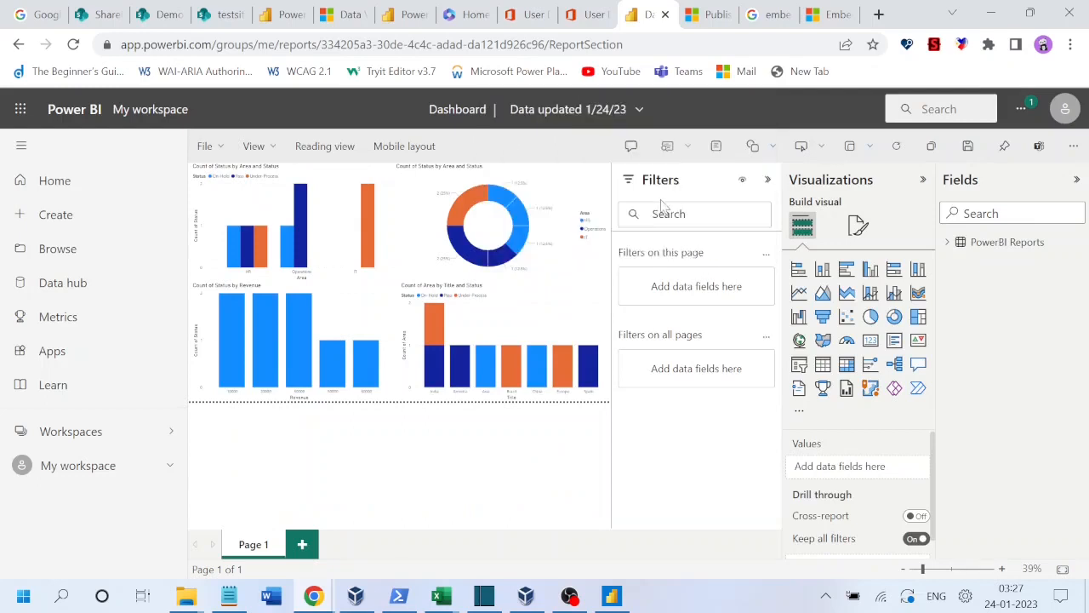
Step: Add the Area and Revenue fields from PowerBI Reports as page-level filters on Page 1
{"action": "left_click", "coordinate": [948, 244]}
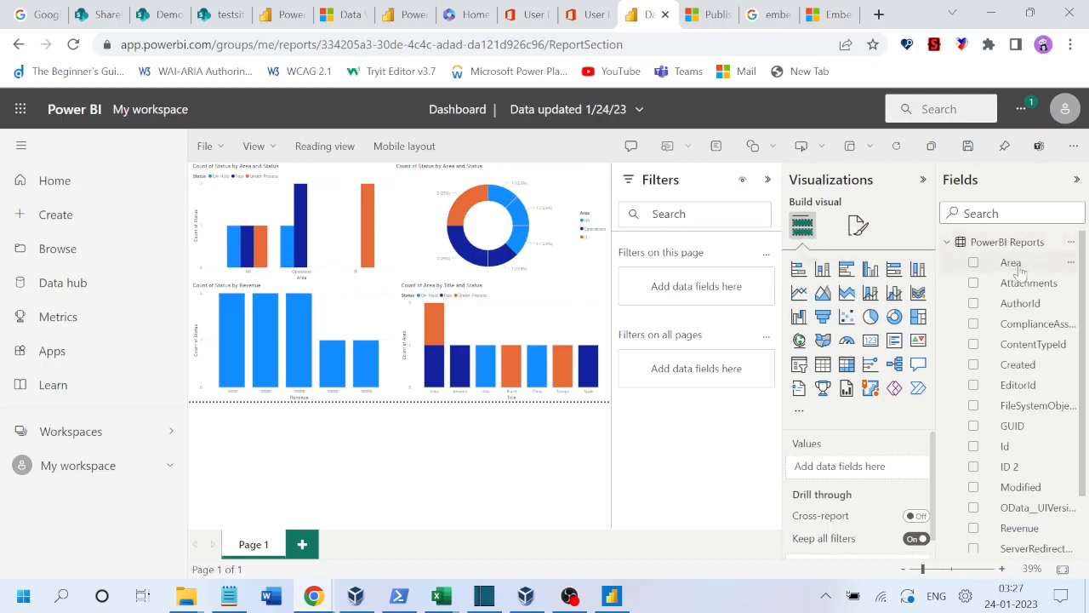
{"action": "left_click_drag", "start_coordinate": [1015, 267], "coordinate": [718, 293]}
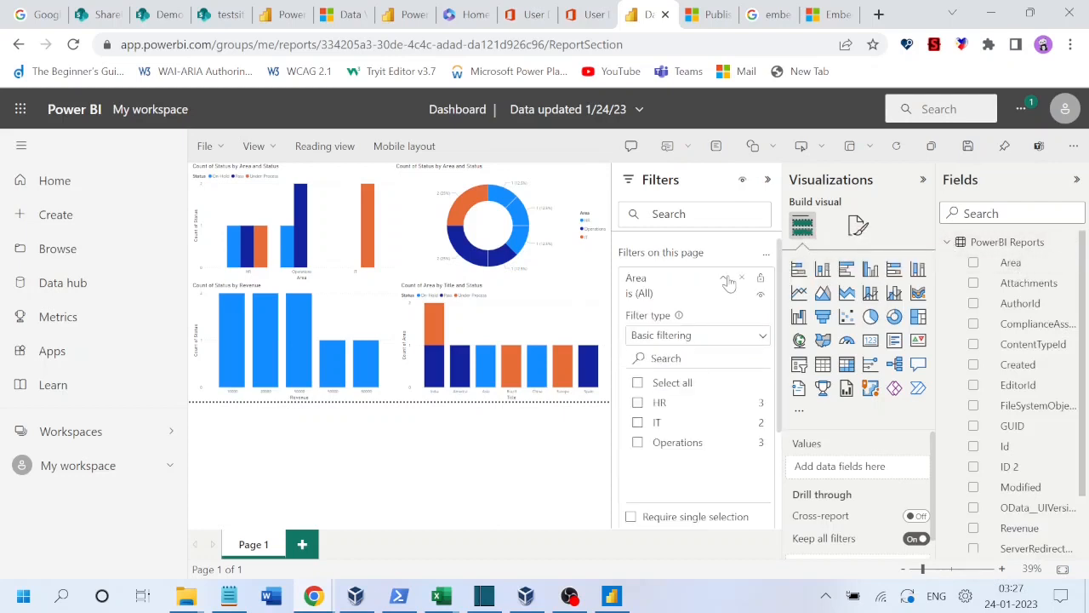
{"action": "left_click", "coordinate": [726, 280]}
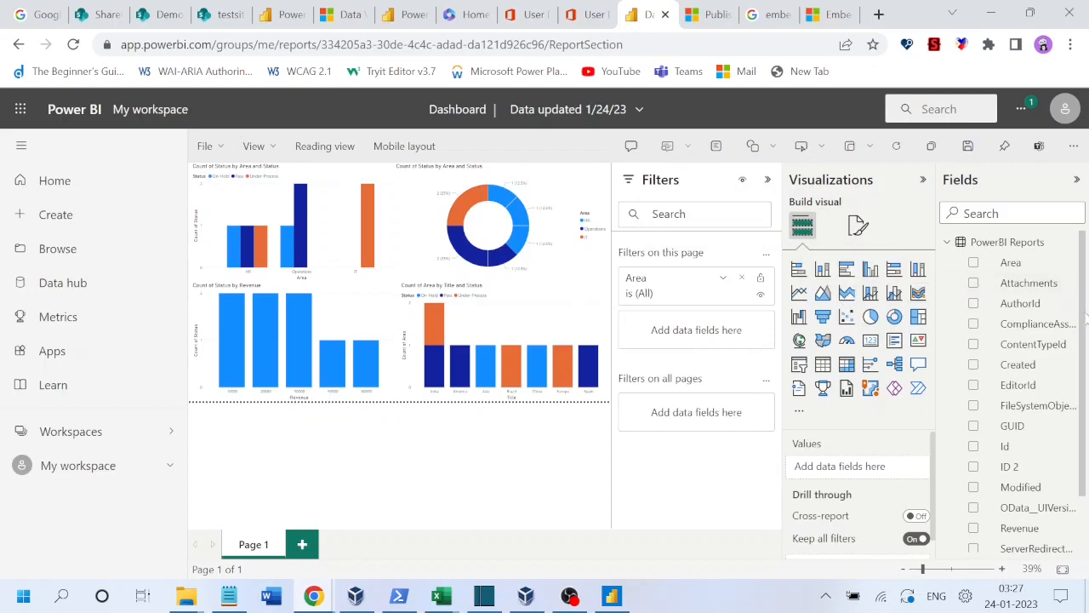
{"action": "left_click_drag", "start_coordinate": [1084, 317], "coordinate": [1086, 399]}
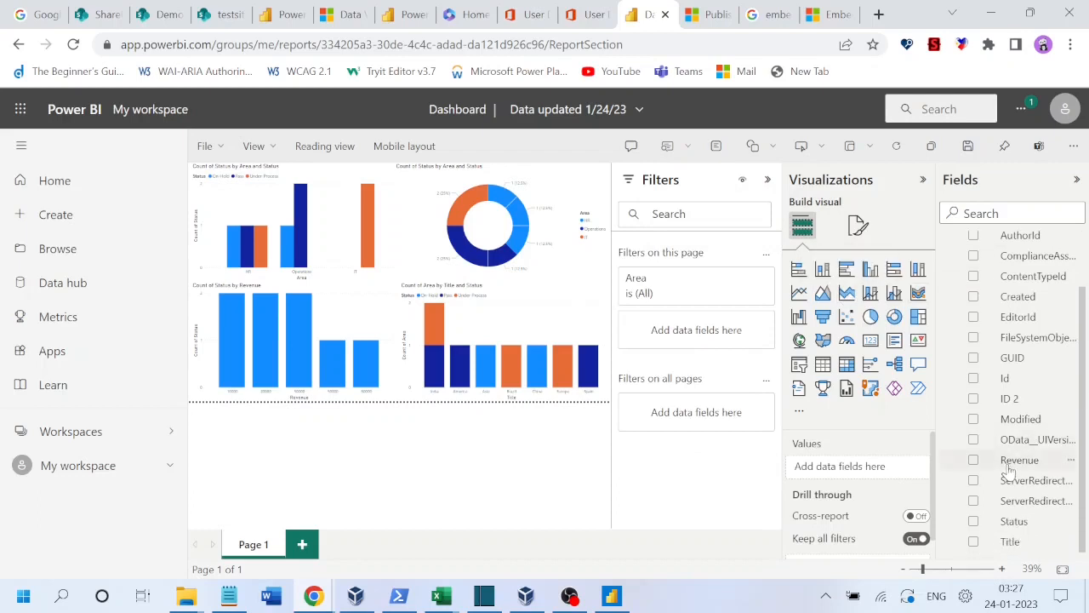
{"action": "left_click_drag", "start_coordinate": [1014, 460], "coordinate": [697, 340]}
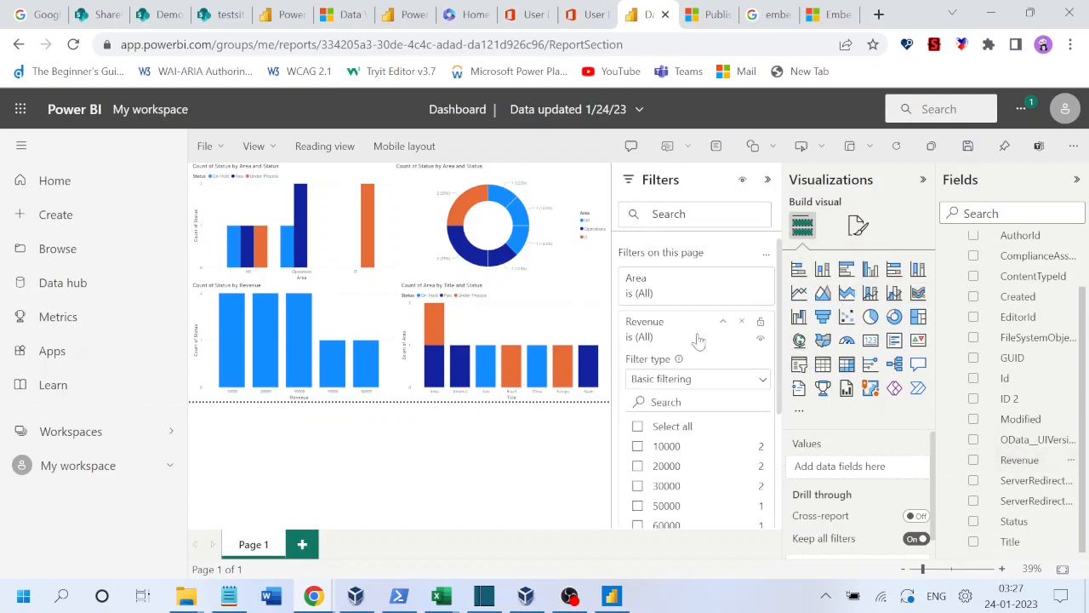
{"action": "left_click", "coordinate": [721, 323]}
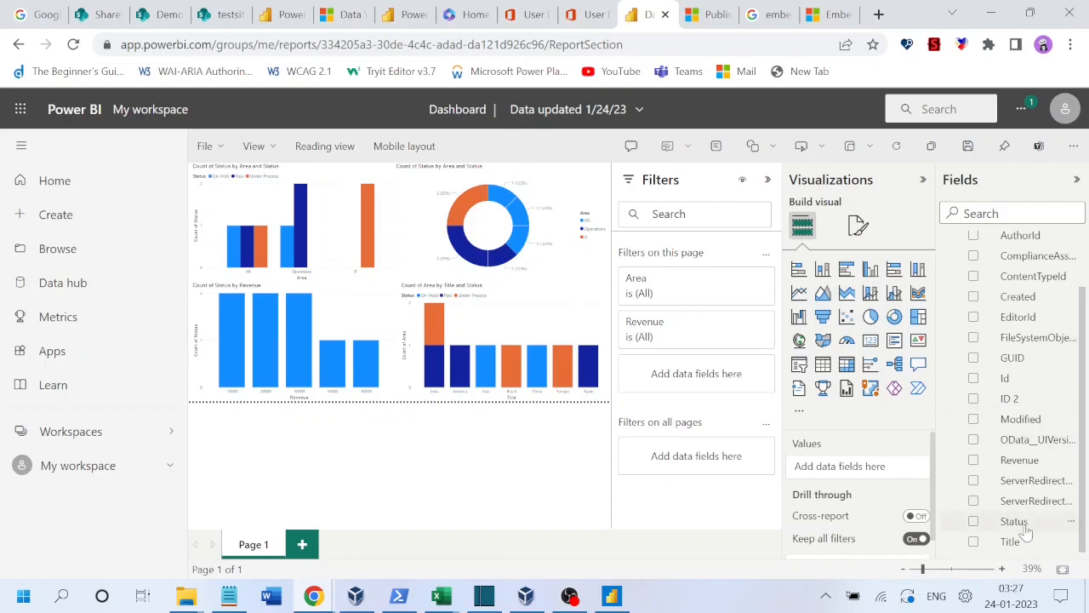
Step: Add the Status field as a filter on all pages and save the report
{"action": "left_click_drag", "start_coordinate": [1014, 520], "coordinate": [724, 462]}
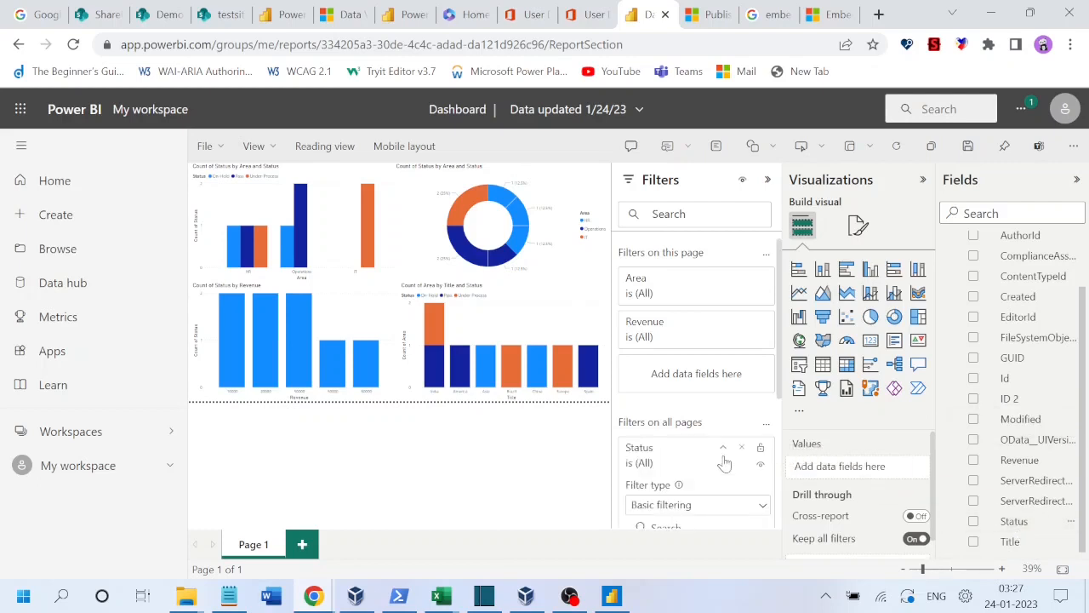
{"action": "left_click", "coordinate": [723, 448]}
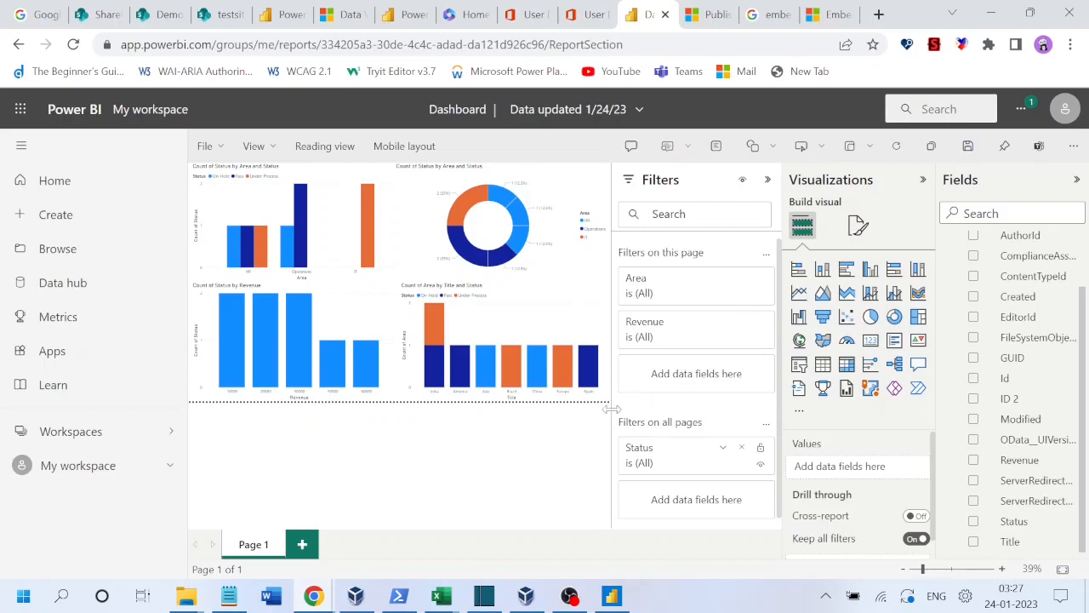
{"action": "left_click", "coordinate": [970, 147]}
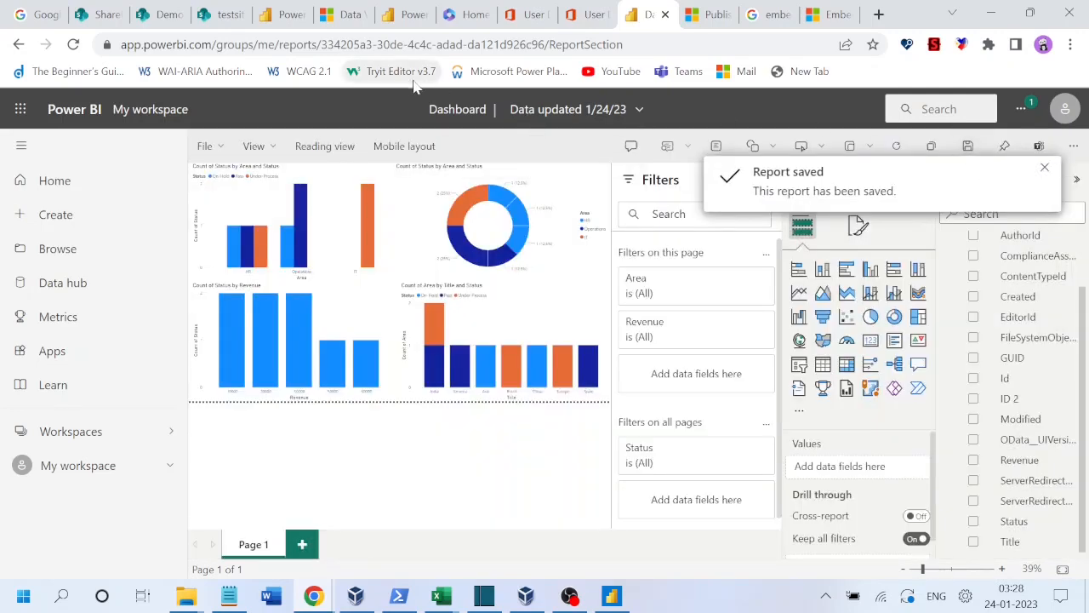
Step: Generate the saved report's embed link for SharePoint Online and copy it
{"action": "left_click", "coordinate": [207, 146]}
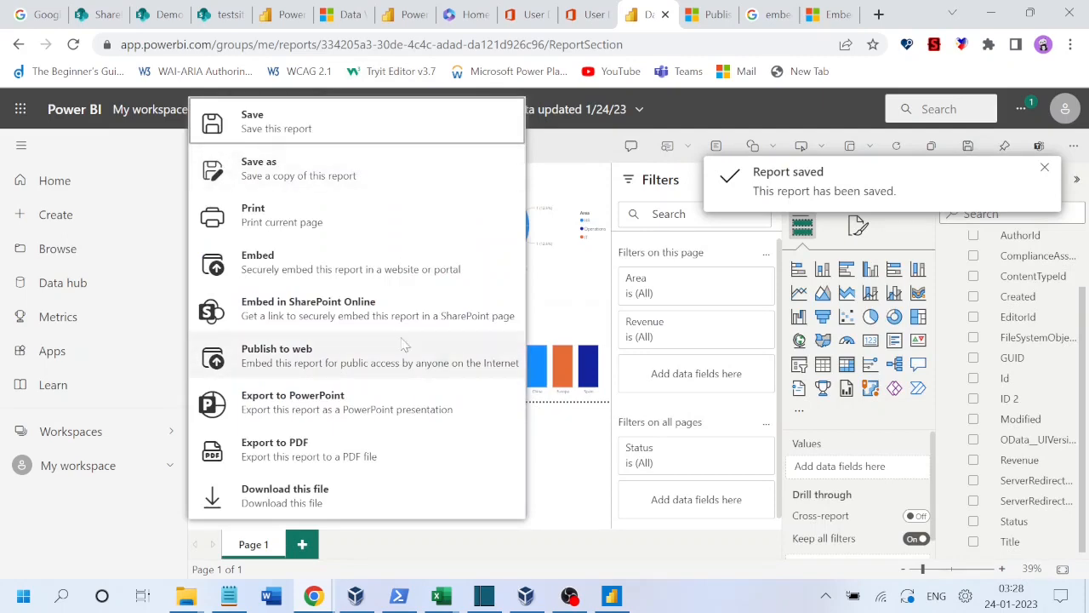
{"action": "left_click", "coordinate": [331, 314]}
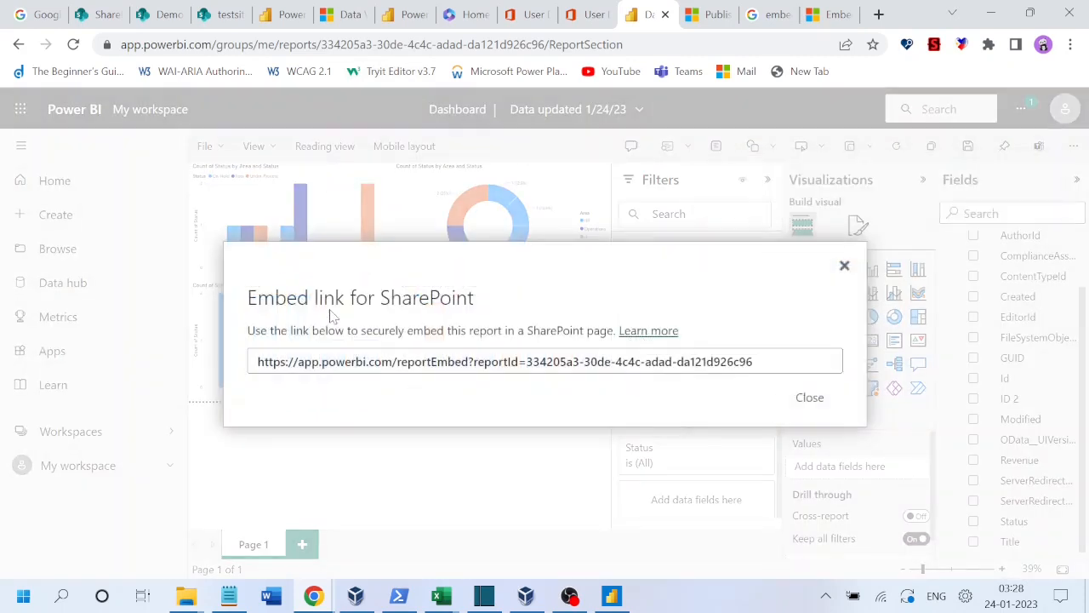
{"action": "left_click", "coordinate": [505, 361]}
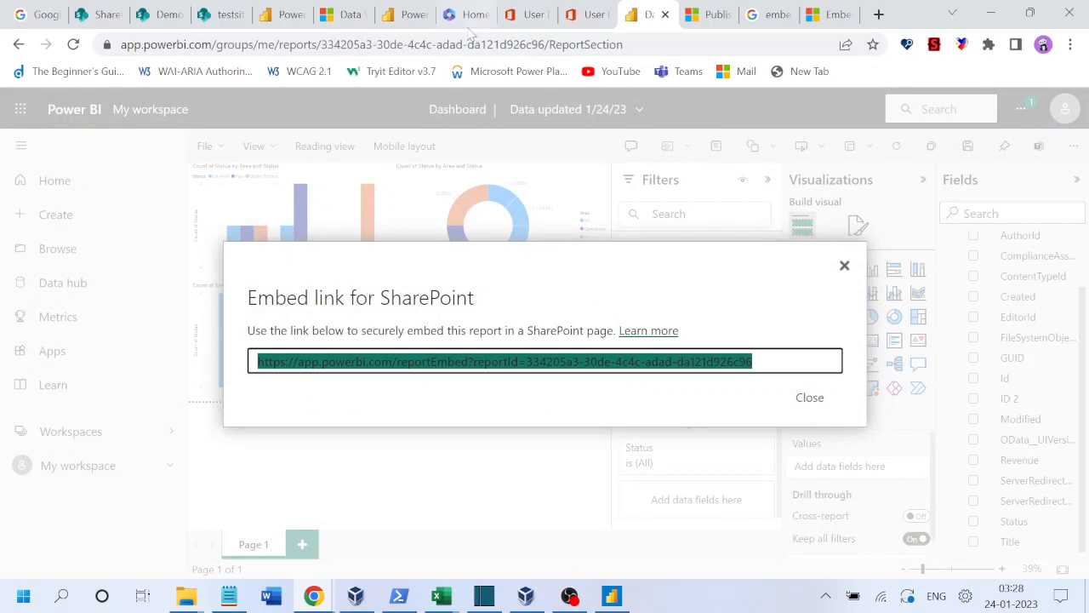
Step: On the testsite2 page, replace the Power BI report link with the copied embed link and reset the embedded report to default
{"action": "left_click", "coordinate": [281, 17]}
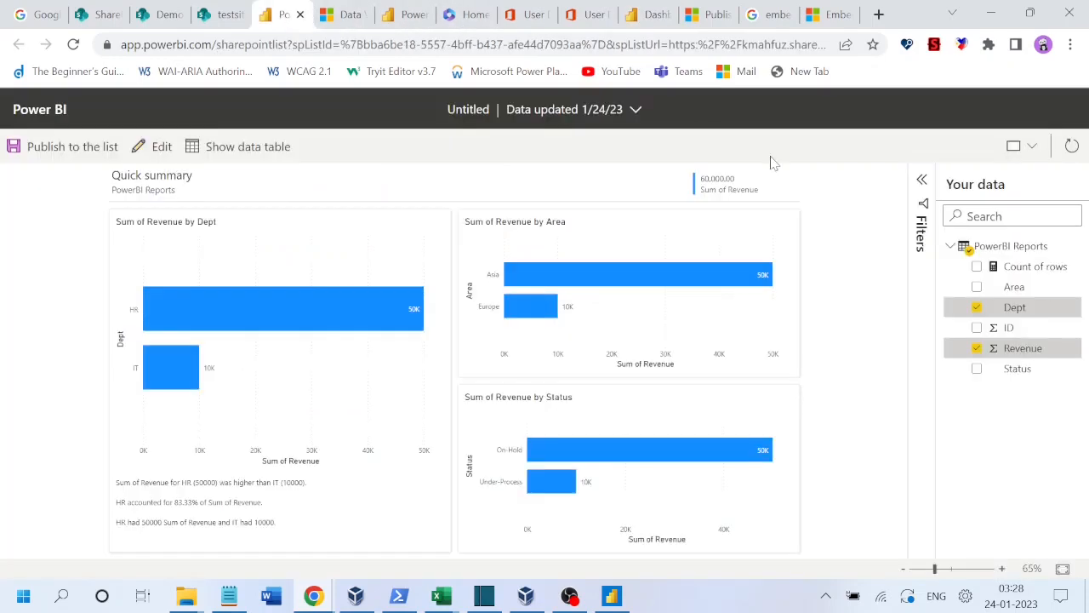
{"action": "left_click", "coordinate": [221, 14]}
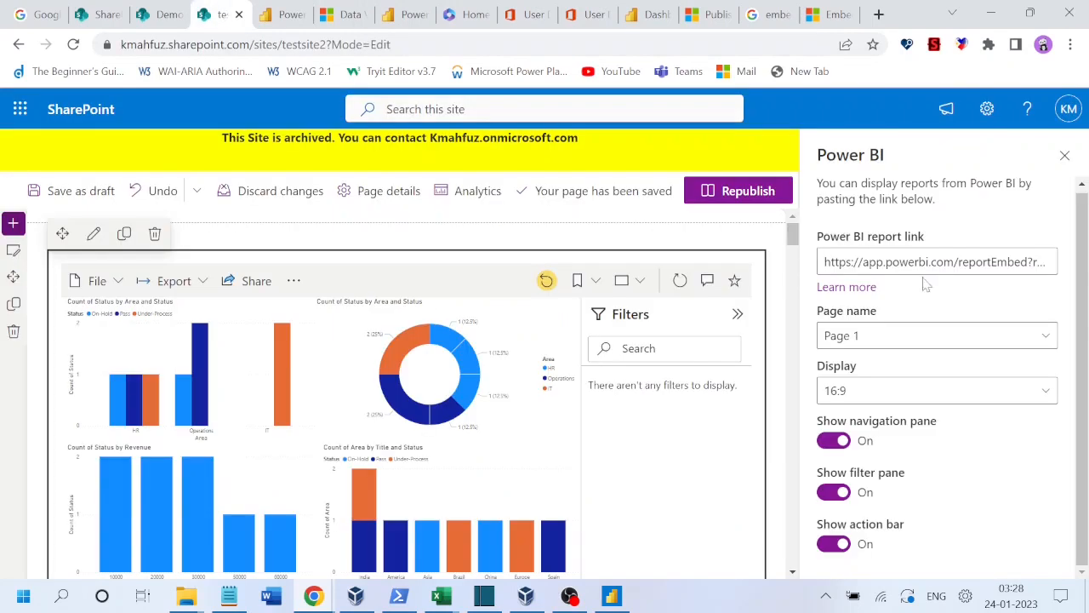
{"action": "left_click", "coordinate": [885, 262]}
{"action": "key", "text": "ctrl+a"}
{"action": "key", "text": "ctrl+v"}
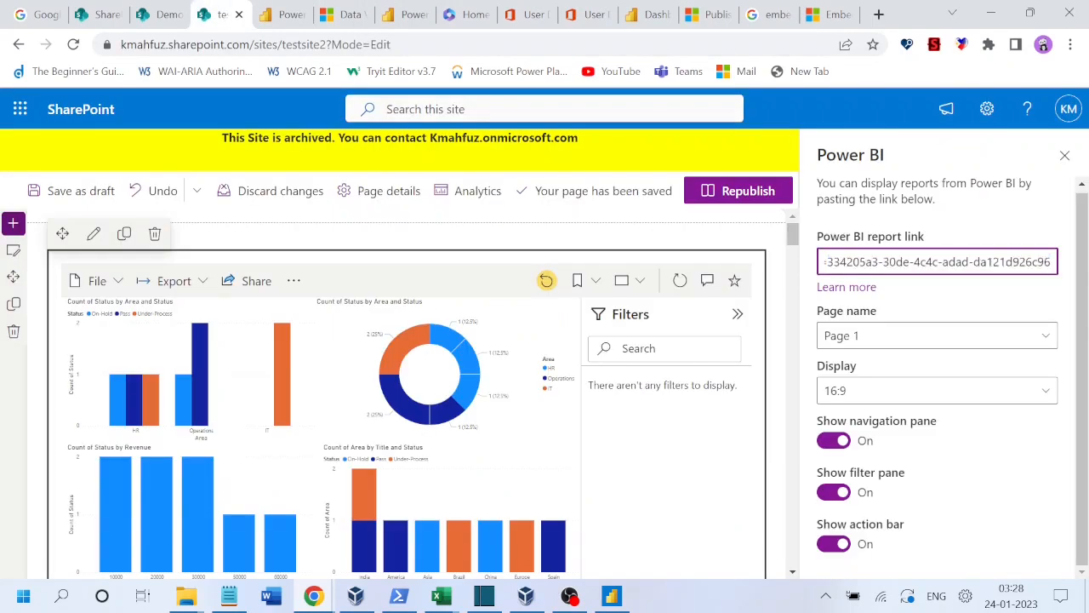
{"action": "left_click", "coordinate": [917, 299]}
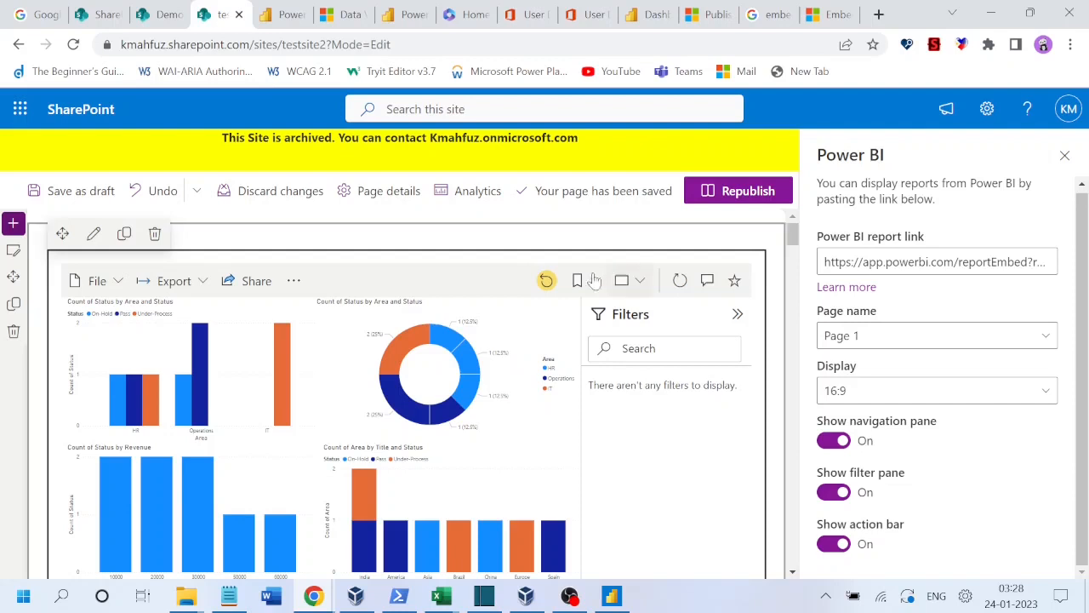
{"action": "left_click", "coordinate": [545, 282]}
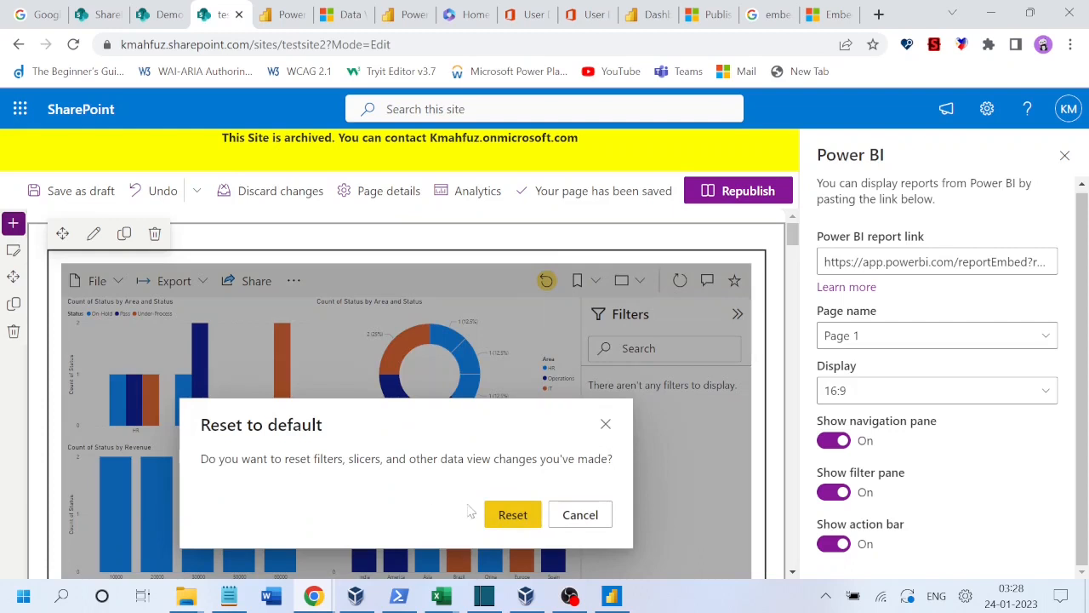
{"action": "left_click", "coordinate": [513, 513]}
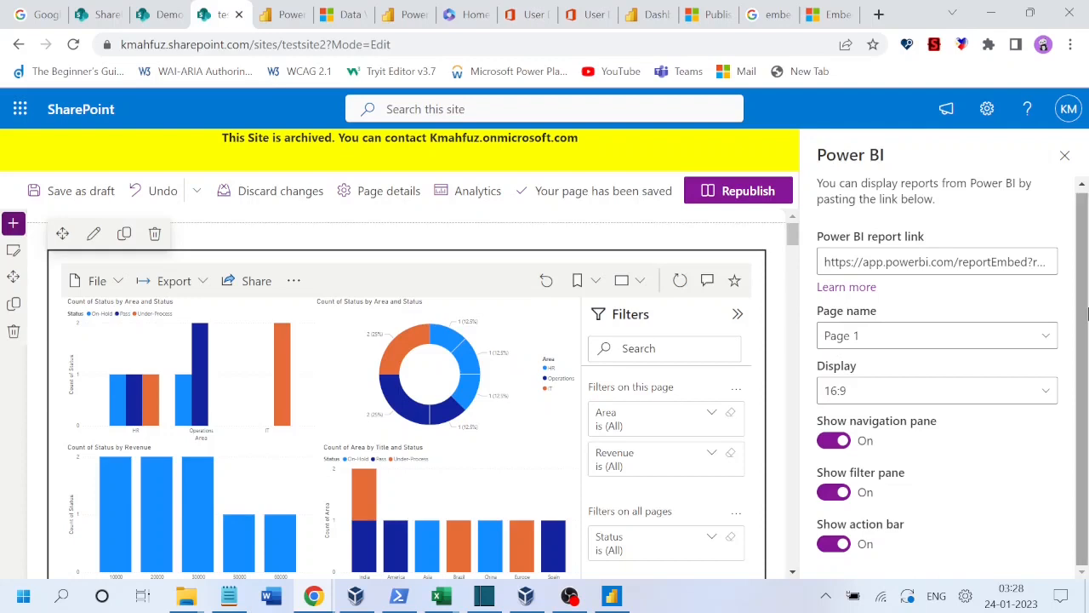
Step: Test hiding and showing the embedded report's filter pane, and collapsing and expanding it
{"action": "left_click", "coordinate": [829, 494]}
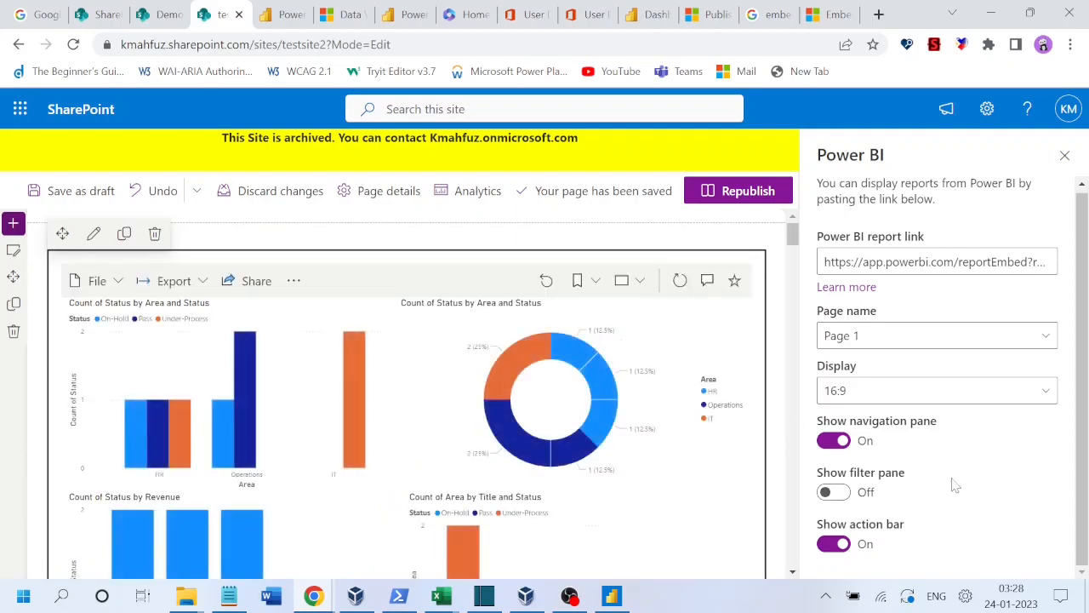
{"action": "left_click", "coordinate": [841, 497]}
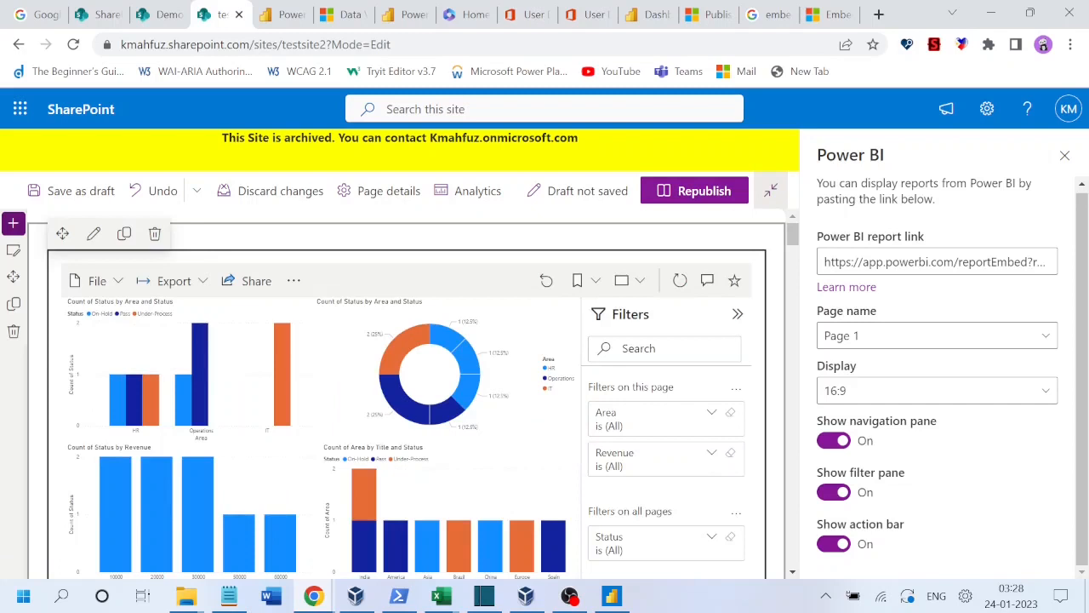
{"action": "left_click", "coordinate": [738, 316]}
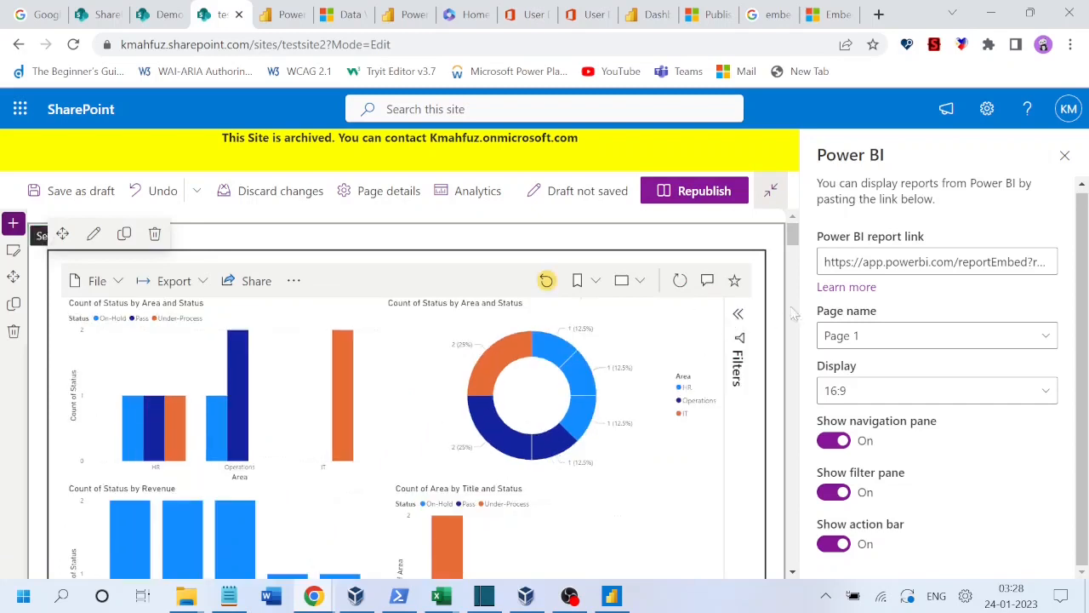
{"action": "left_click", "coordinate": [738, 316]}
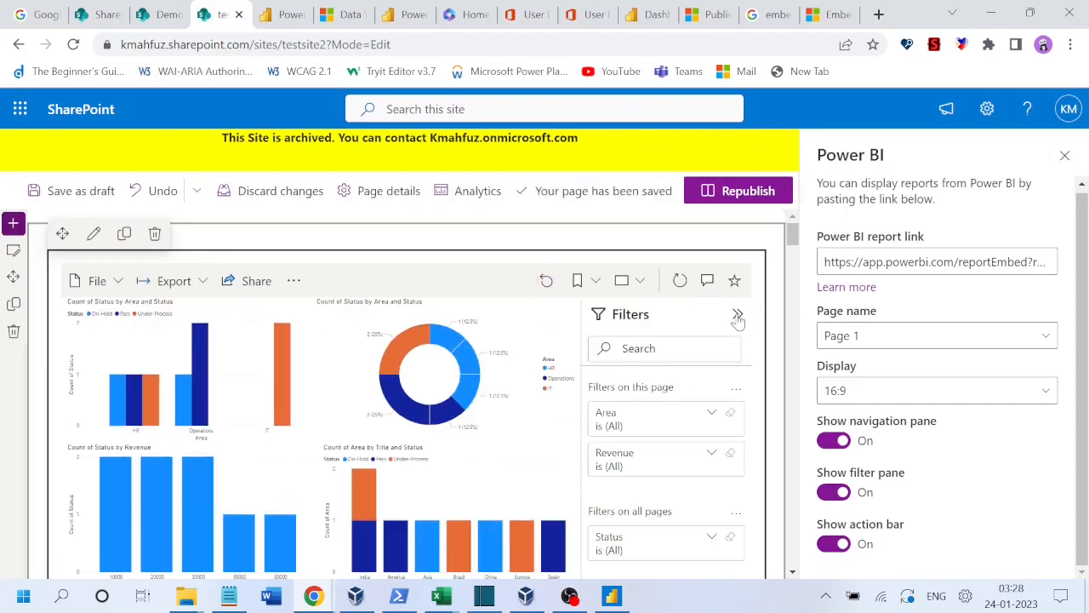
Step: Test the page-level Area filter by restricting the embedded report to HR, and clear the selection
{"action": "left_click", "coordinate": [712, 416]}
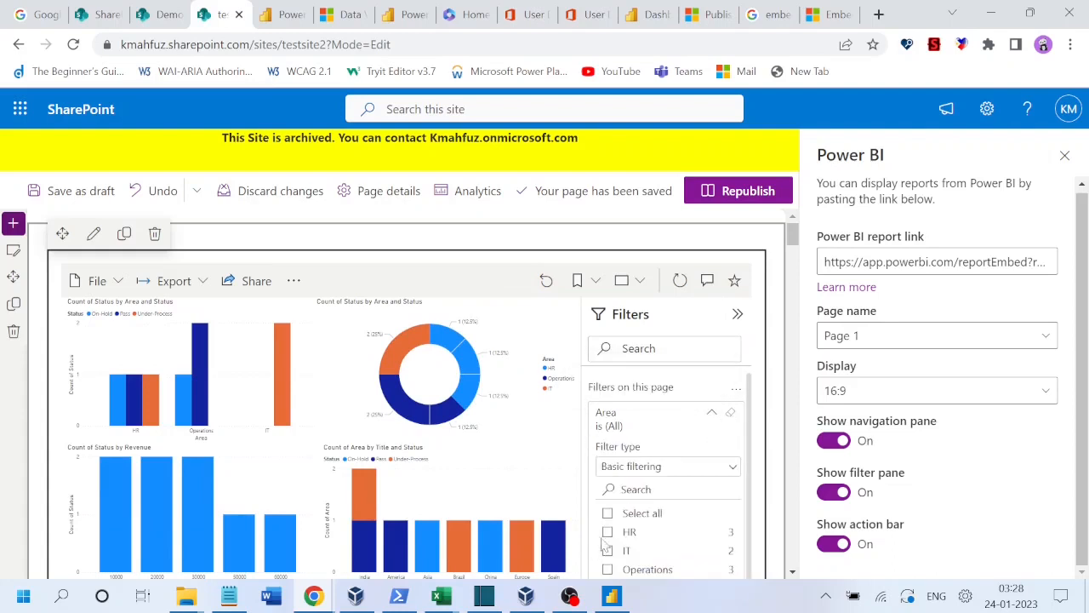
{"action": "left_click", "coordinate": [608, 533]}
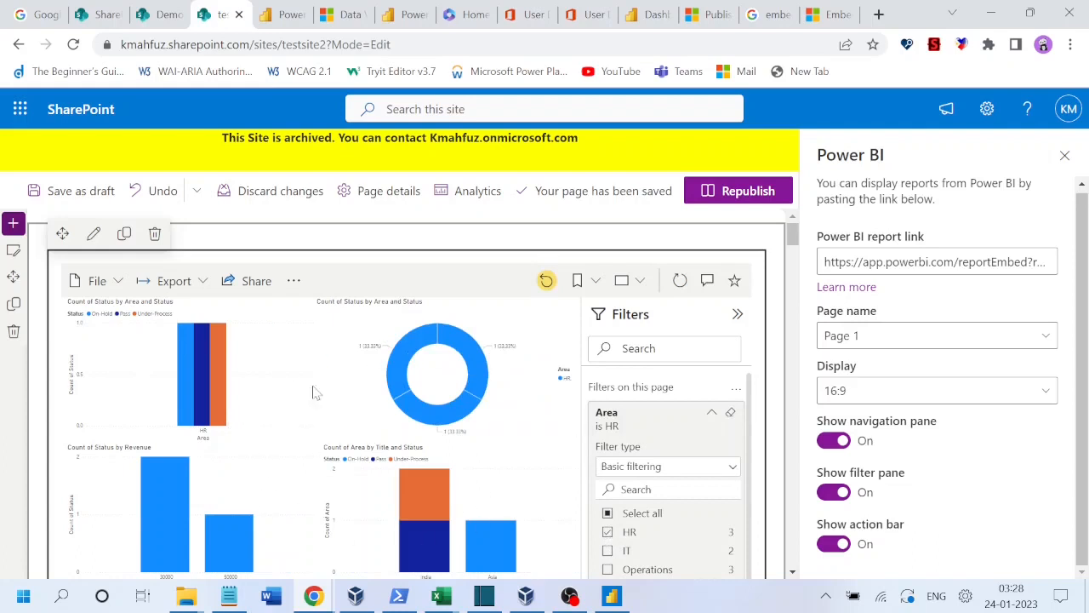
{"action": "left_click", "coordinate": [612, 534]}
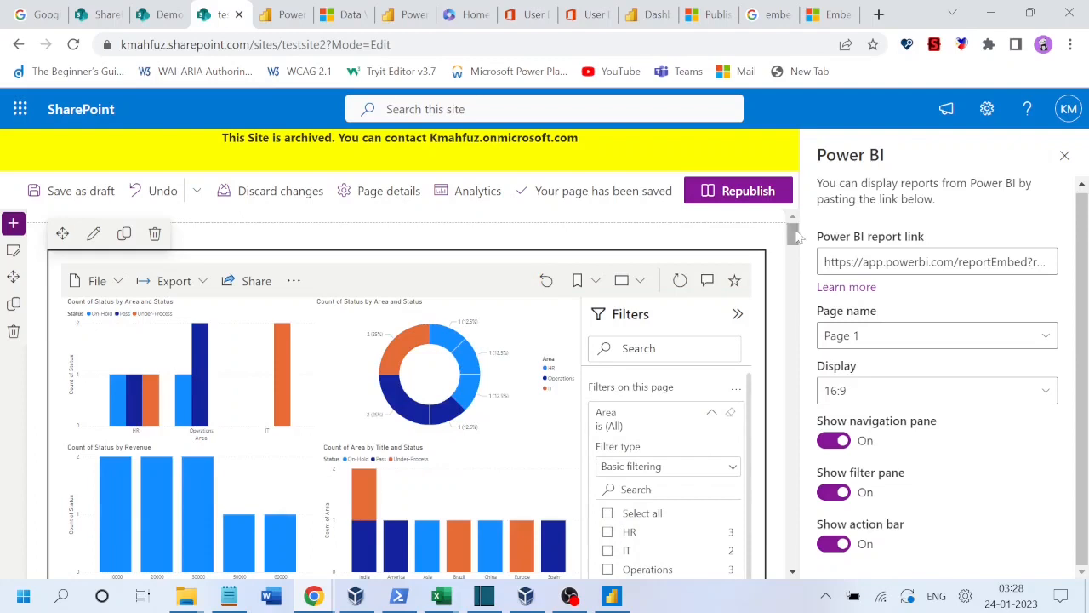
Step: Filter all pages by Status On-Hold, examine the filtered charts' data points, and clear the selection
{"action": "left_click_drag", "start_coordinate": [795, 235], "coordinate": [796, 247]}
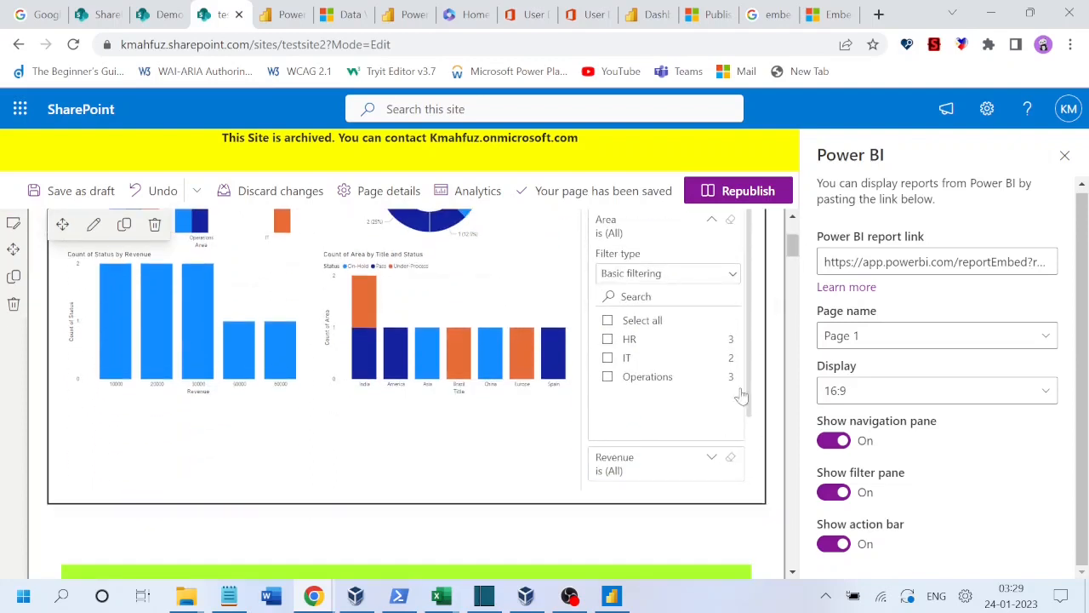
{"action": "scroll", "coordinate": [747, 361], "scroll_direction": "down", "scroll_amount": 1}
{"action": "scroll", "coordinate": [747, 417], "scroll_direction": "down", "scroll_amount": 2}
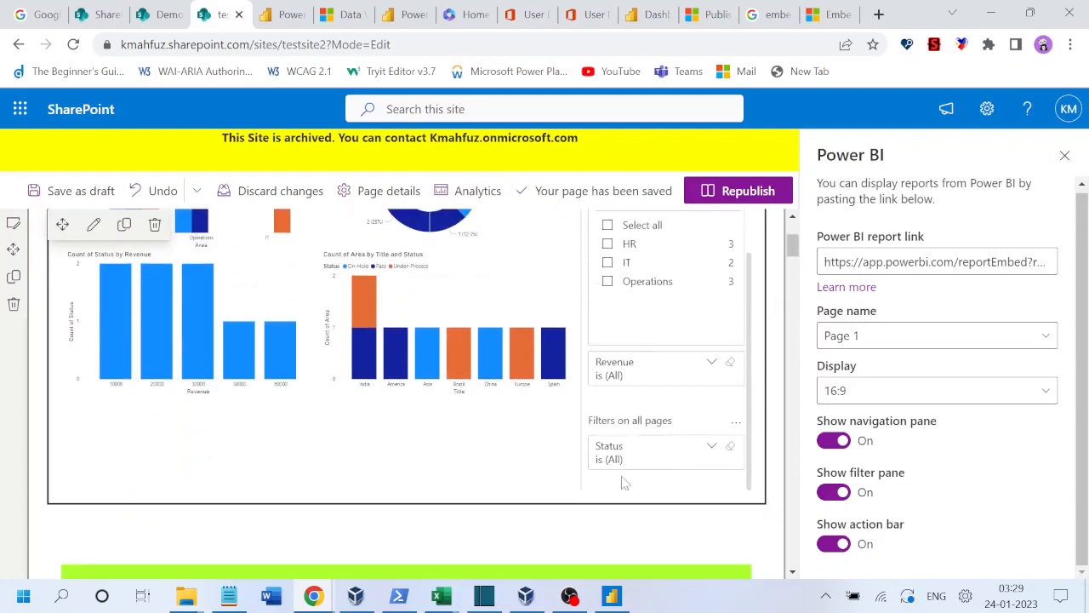
{"action": "left_click", "coordinate": [711, 448]}
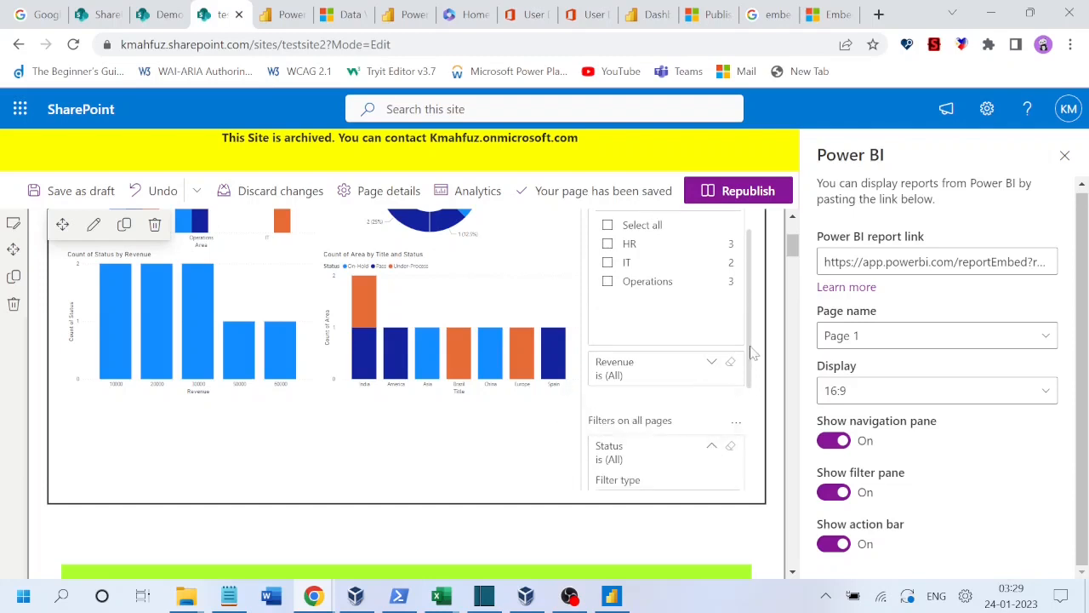
{"action": "scroll", "coordinate": [752, 353], "scroll_direction": "down", "scroll_amount": 3}
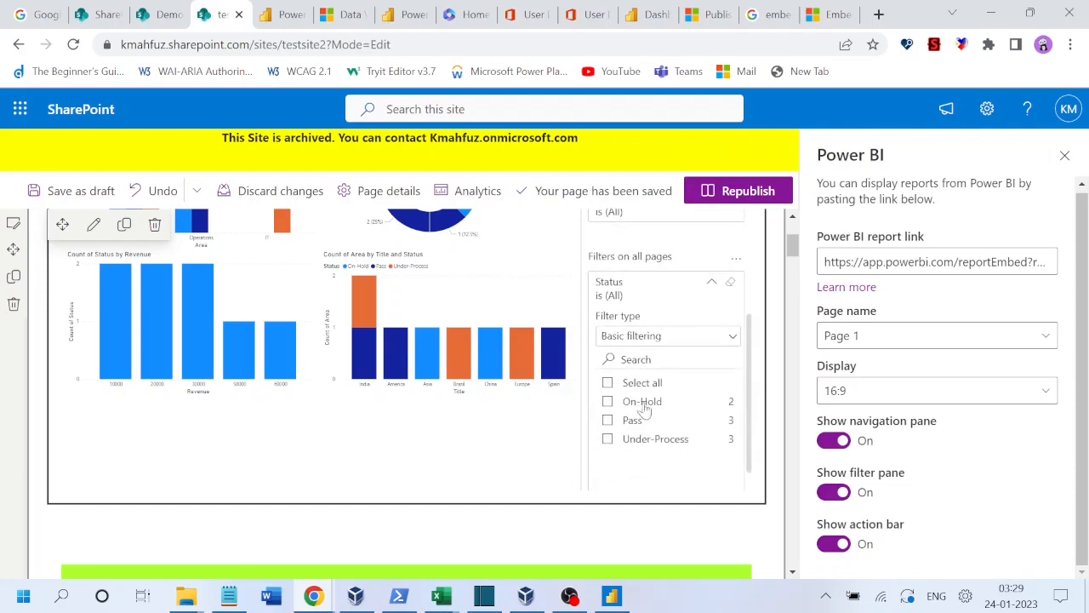
{"action": "left_click", "coordinate": [608, 401]}
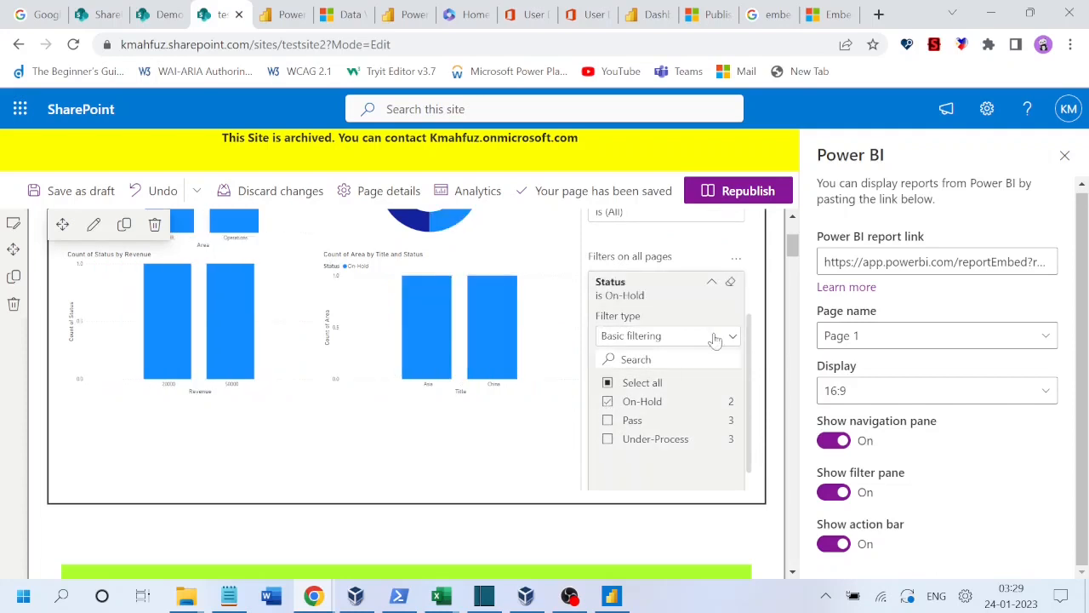
{"action": "scroll", "coordinate": [795, 240], "scroll_direction": "up", "scroll_amount": 3}
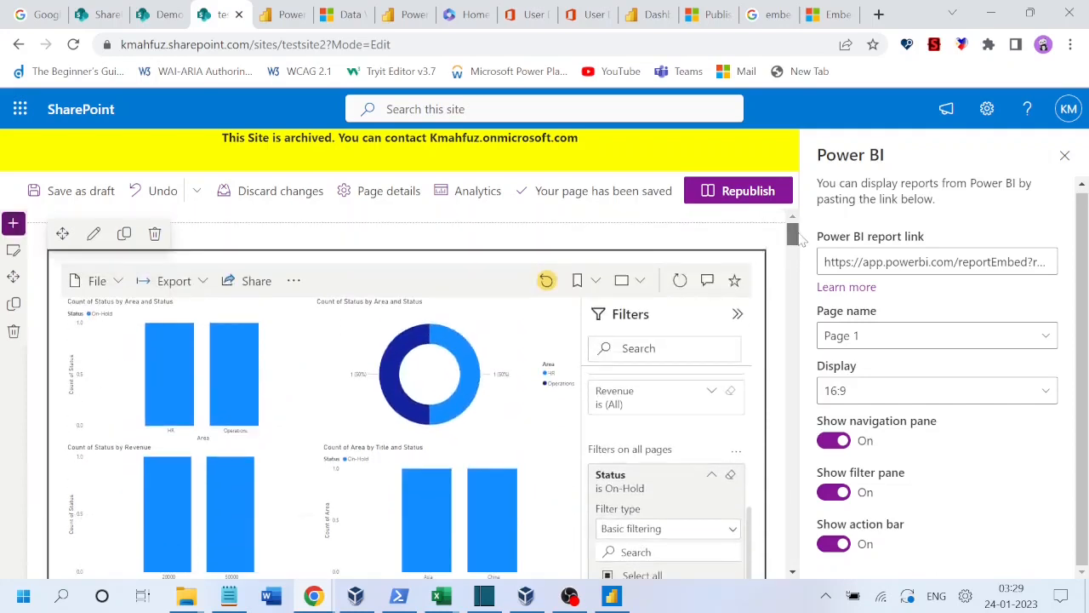
{"action": "scroll", "coordinate": [797, 237], "scroll_direction": "down", "scroll_amount": 1}
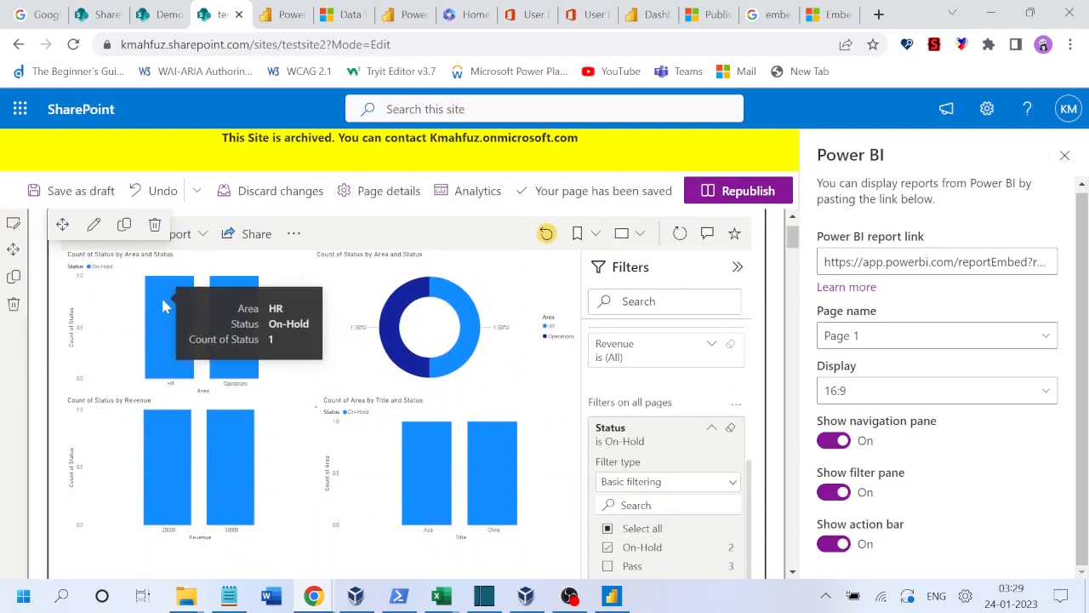
{"action": "mouse_move", "coordinate": [254, 313]}
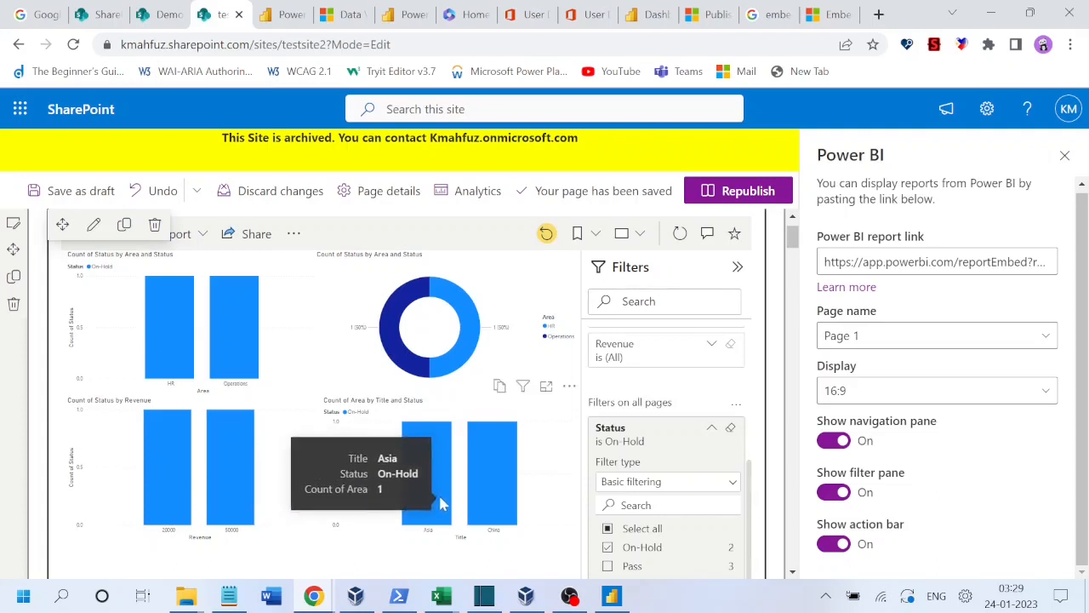
{"action": "mouse_move", "coordinate": [503, 502]}
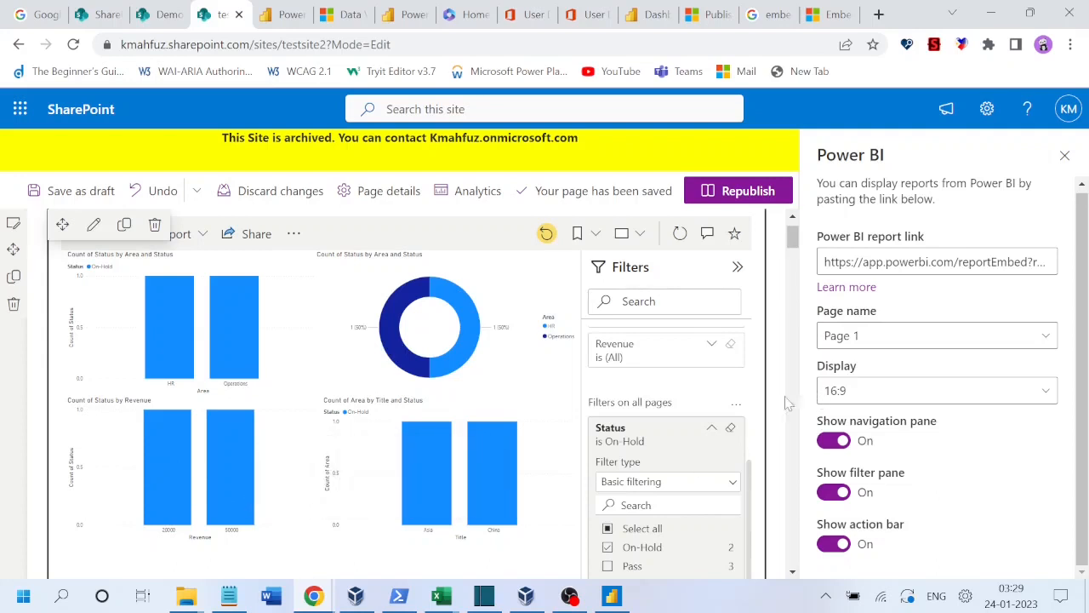
{"action": "left_click", "coordinate": [608, 548]}
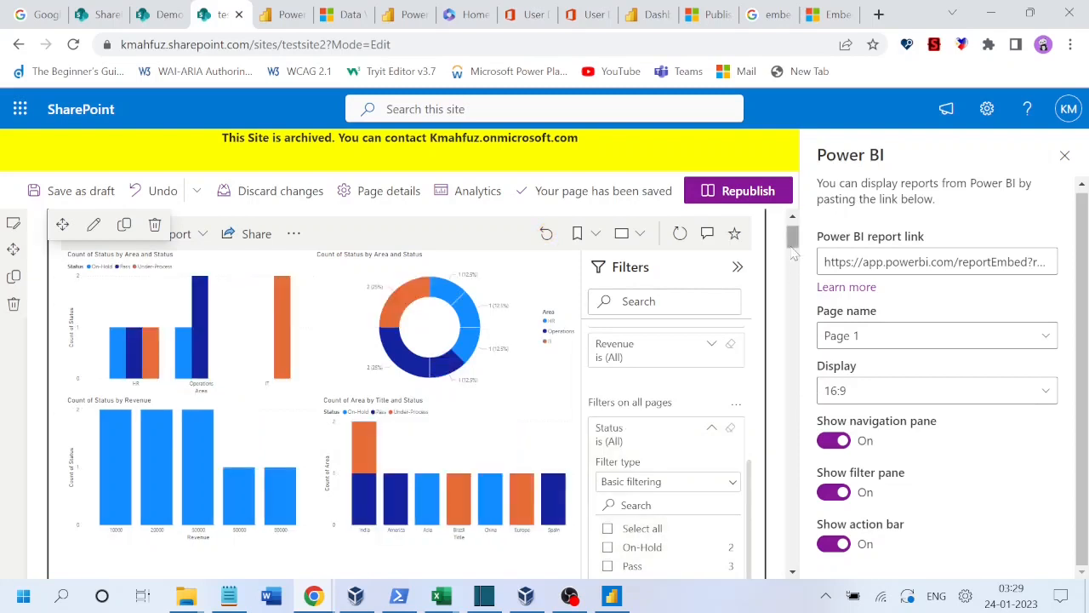
Step: Republish the testsite2 page with the embedded report and dismiss the feedback prompt
{"action": "scroll", "coordinate": [792, 236], "scroll_direction": "up", "scroll_amount": 1}
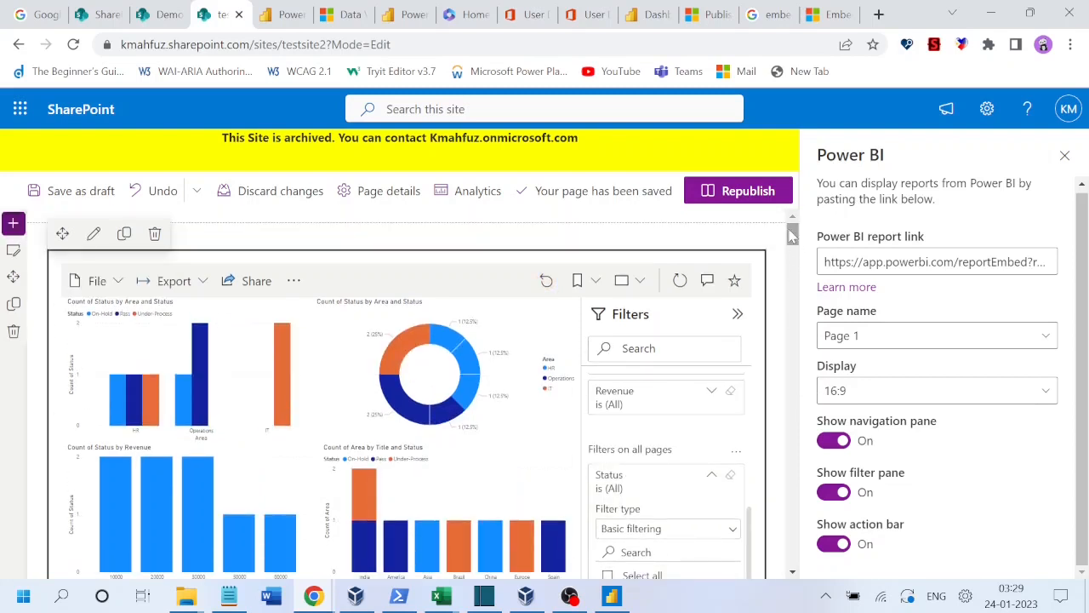
{"action": "left_click", "coordinate": [735, 194]}
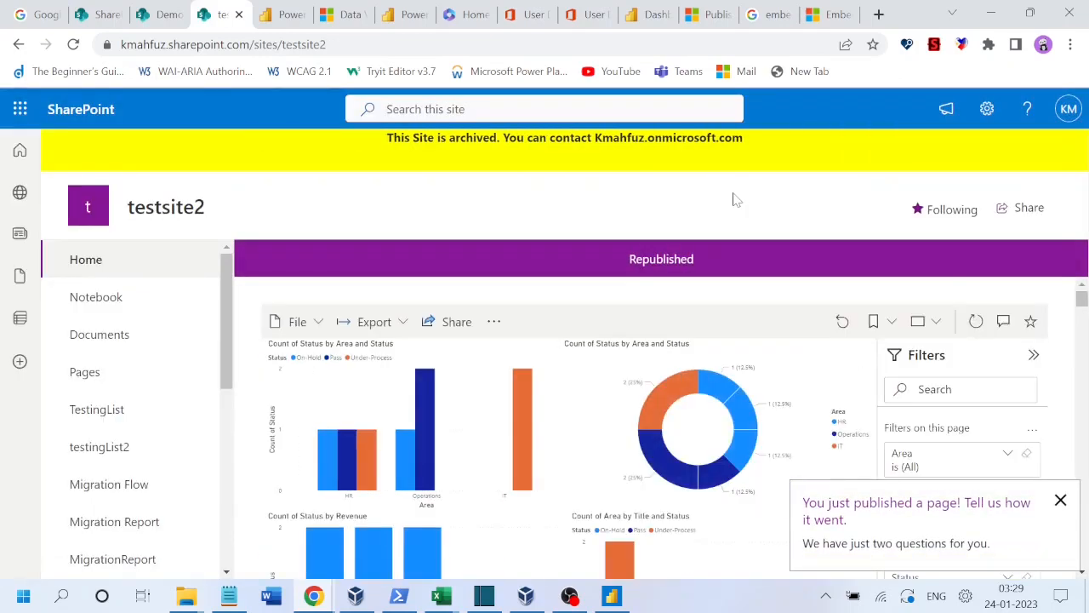
{"action": "left_click", "coordinate": [1060, 501]}
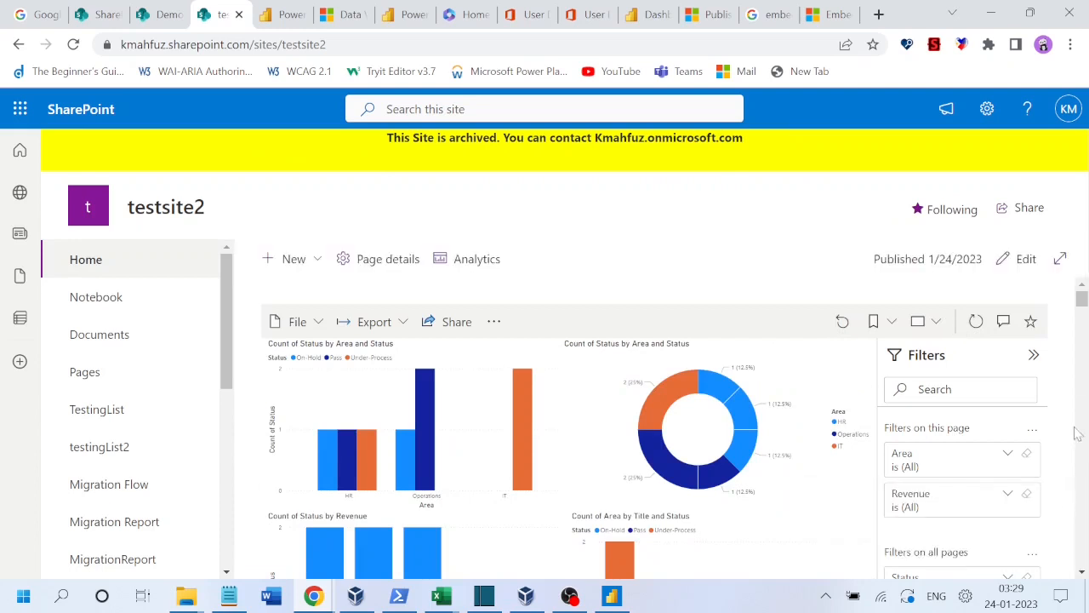
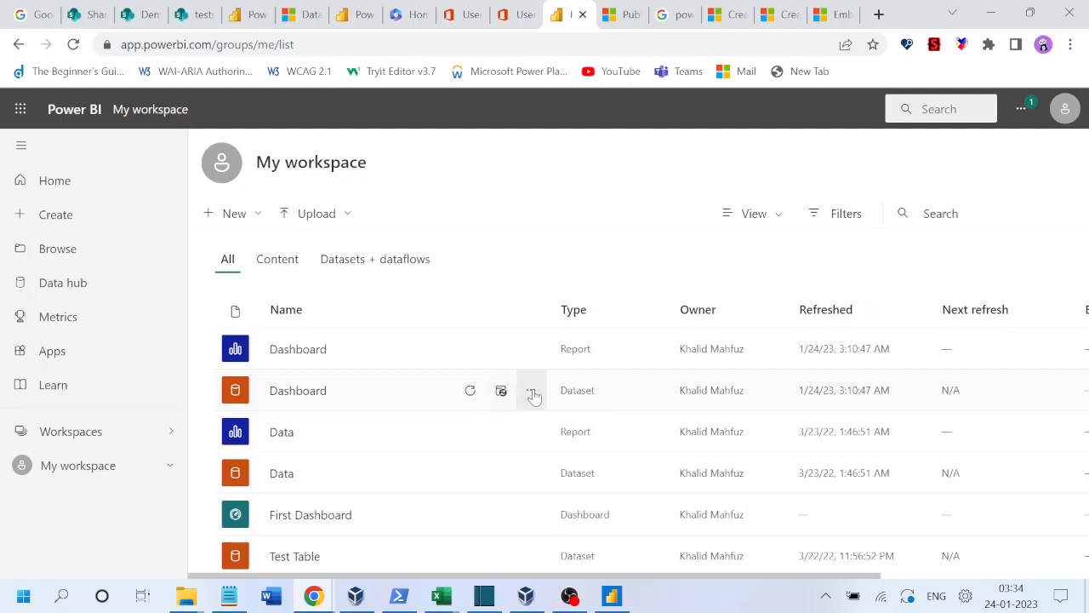
Step: Open the settings of the Dashboard dataset in My workspace and expand its Scheduled refresh section
{"action": "left_click", "coordinate": [530, 390]}
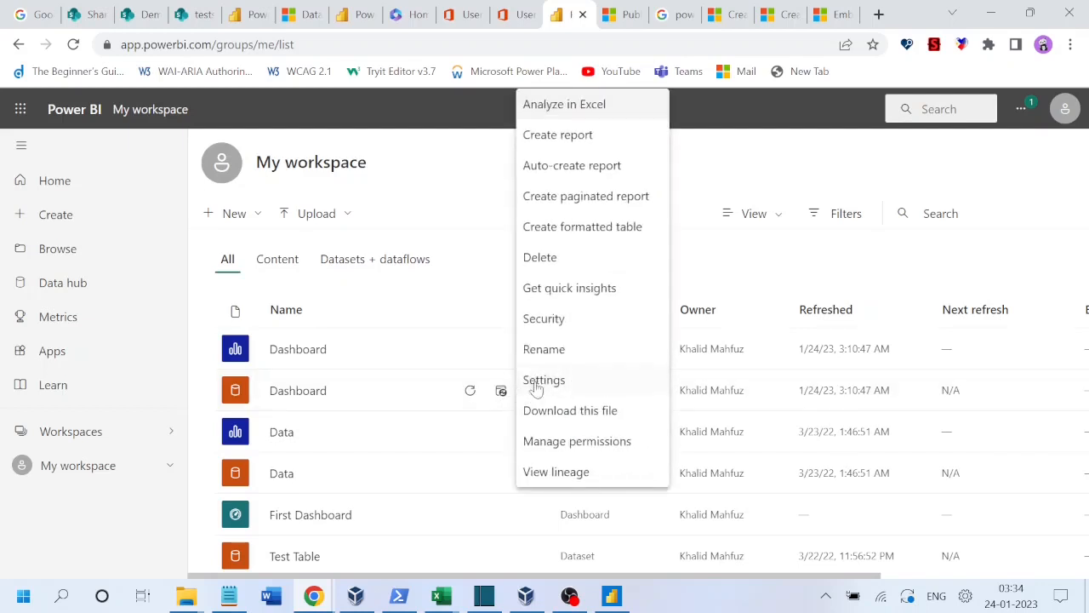
{"action": "left_click", "coordinate": [564, 382]}
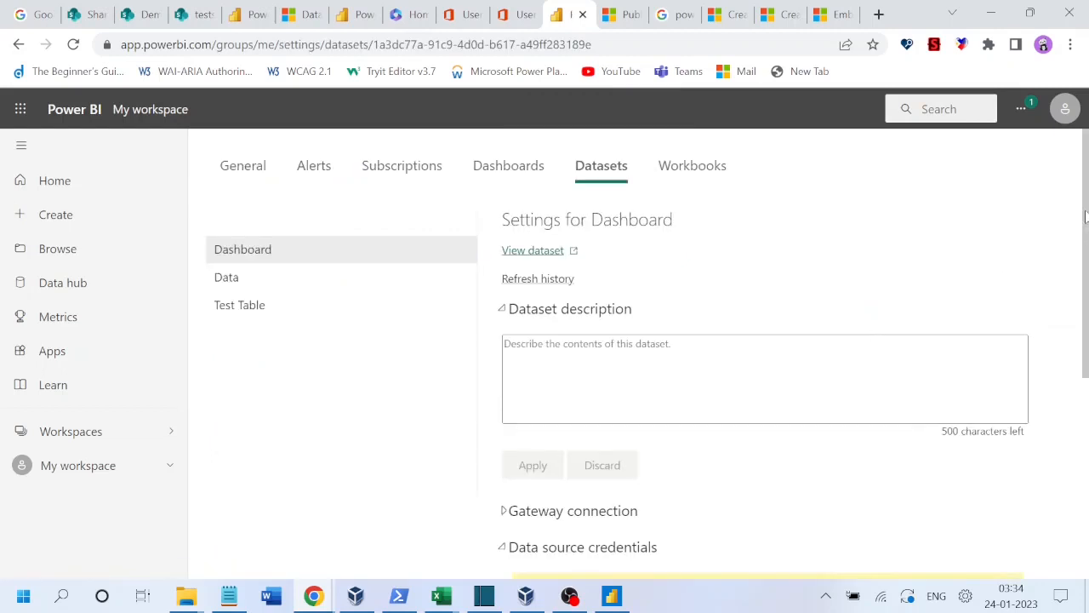
{"action": "left_click_drag", "start_coordinate": [1085, 217], "coordinate": [1086, 393]}
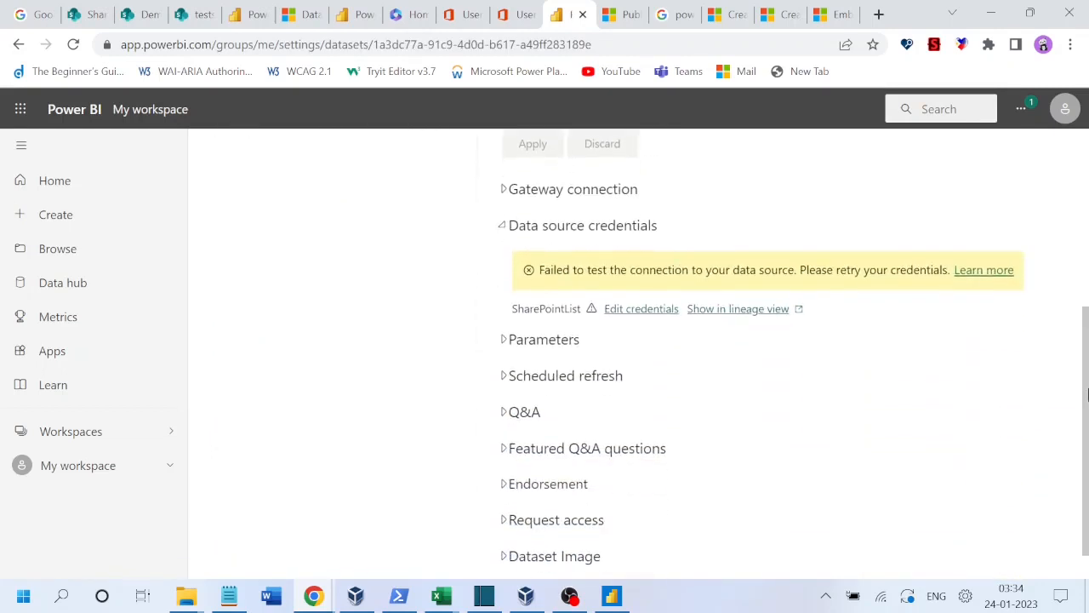
{"action": "left_click", "coordinate": [508, 377]}
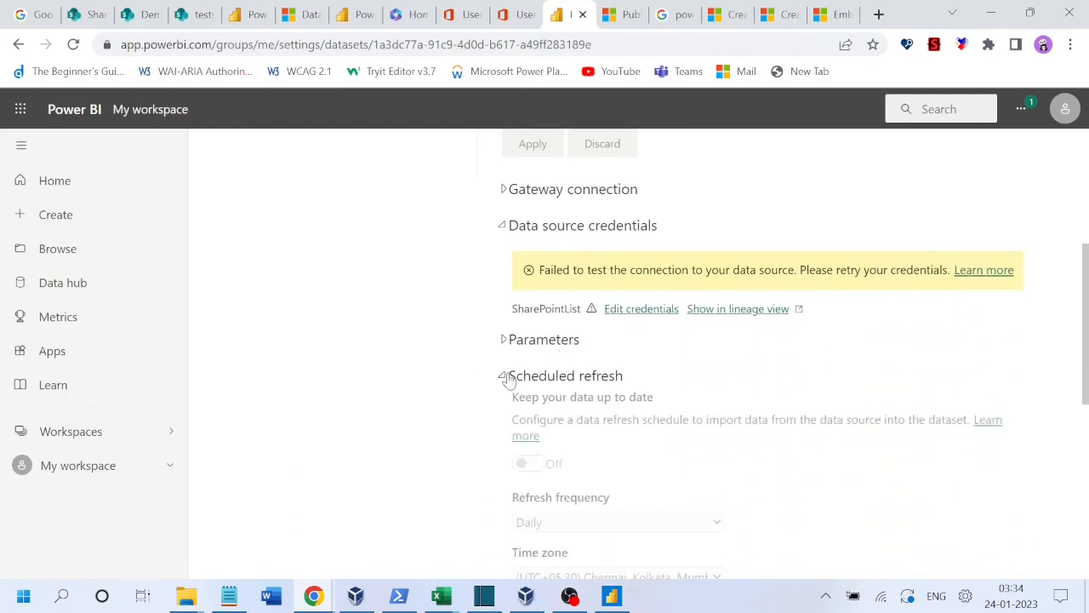
Step: Sign in to the SharePointList data source with OAuth2 and the Organizational privacy level, and turn on scheduled refresh
{"action": "left_click", "coordinate": [639, 310]}
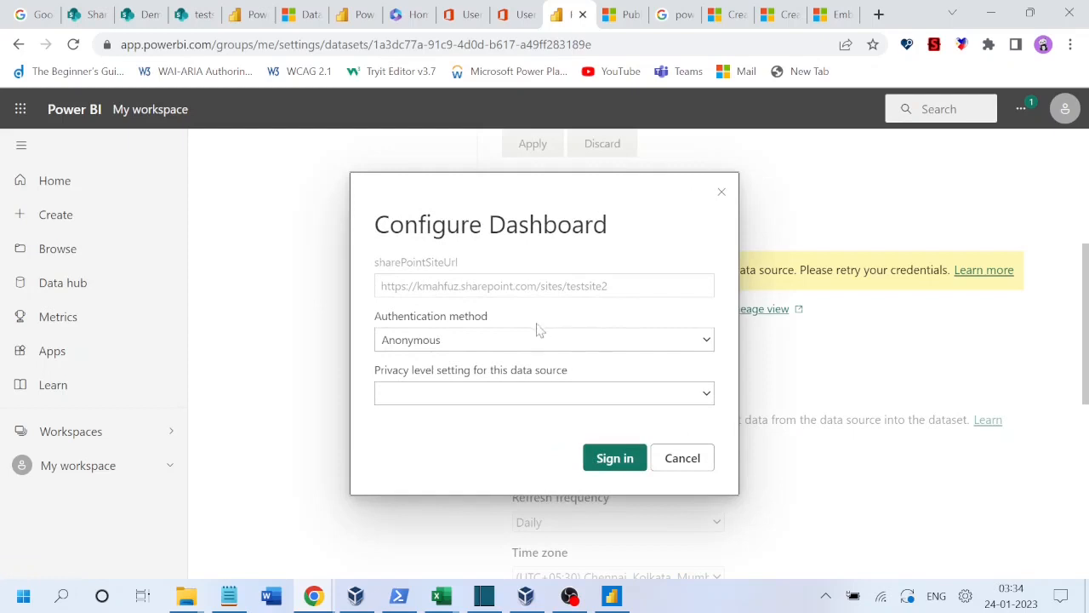
{"action": "left_click", "coordinate": [462, 344]}
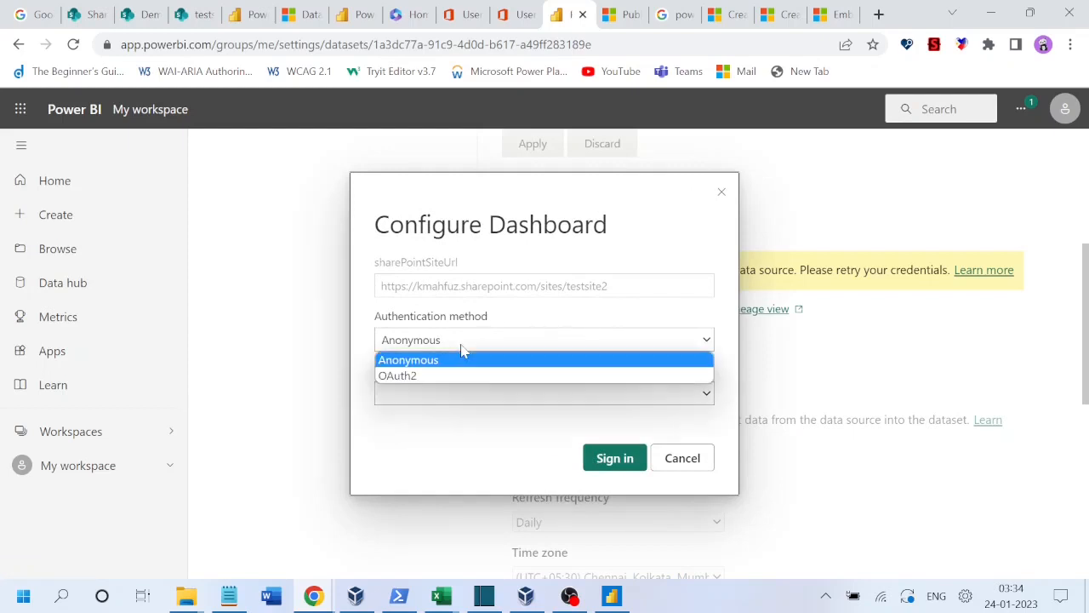
{"action": "left_click", "coordinate": [418, 376]}
{"action": "left_click", "coordinate": [531, 400]}
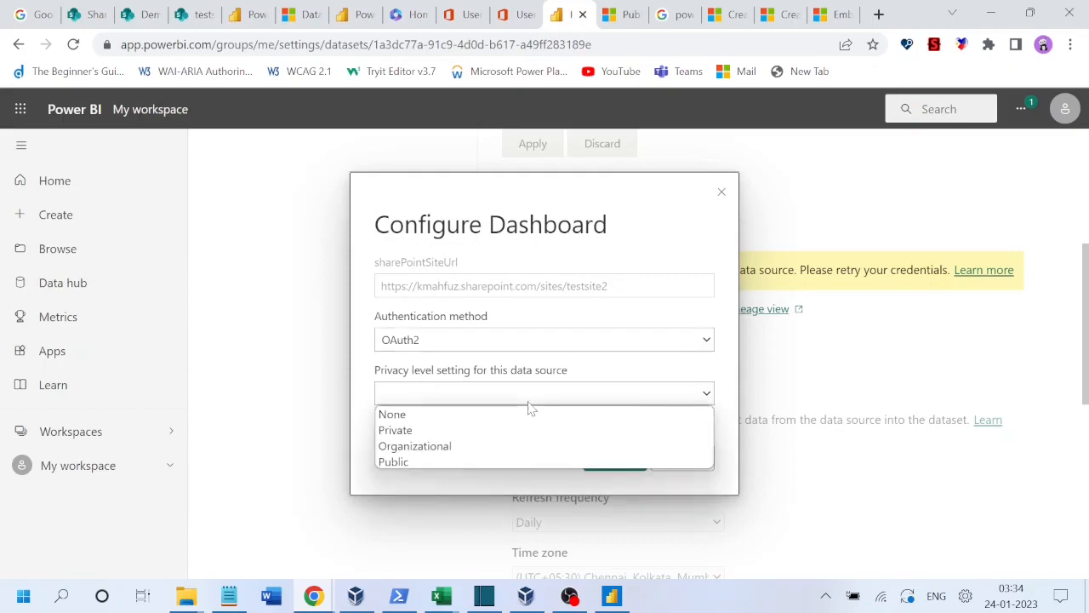
{"action": "left_click", "coordinate": [446, 446]}
{"action": "left_click", "coordinate": [627, 459]}
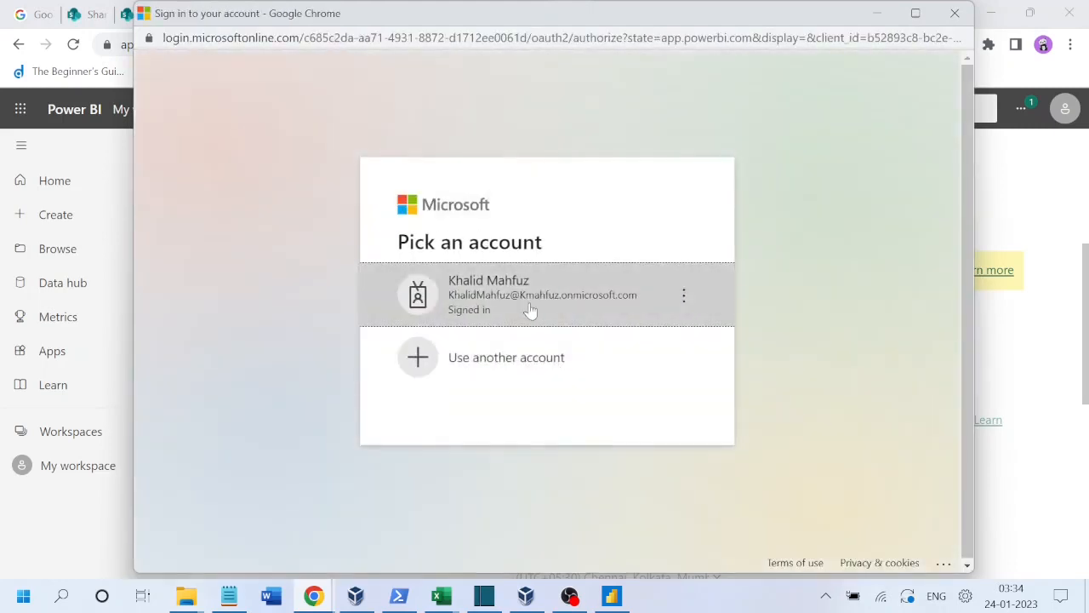
{"action": "left_click", "coordinate": [519, 307]}
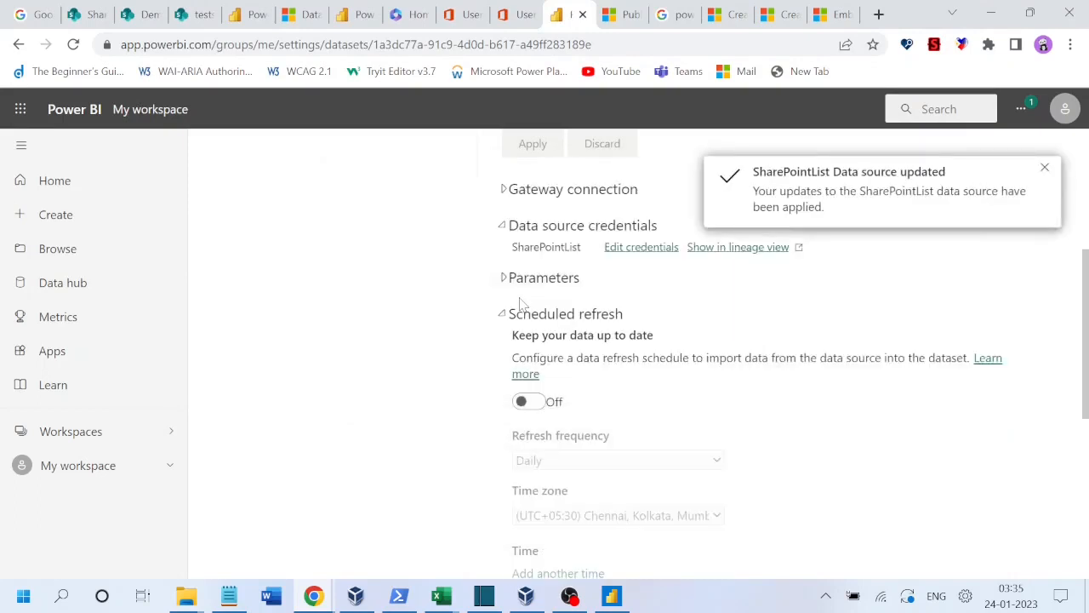
{"action": "left_click", "coordinate": [1046, 170]}
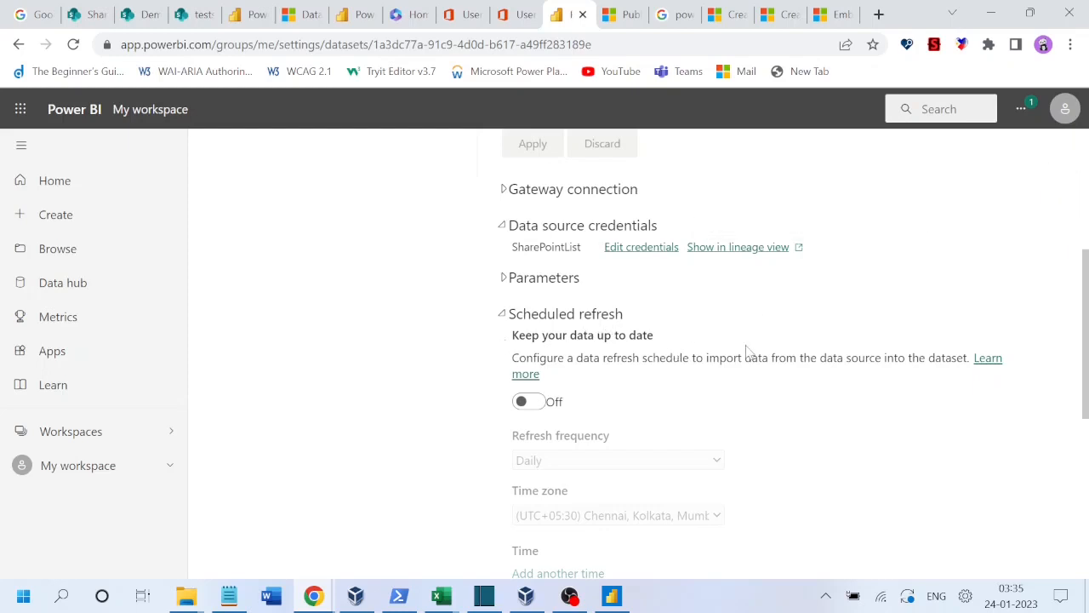
{"action": "left_click", "coordinate": [541, 409]}
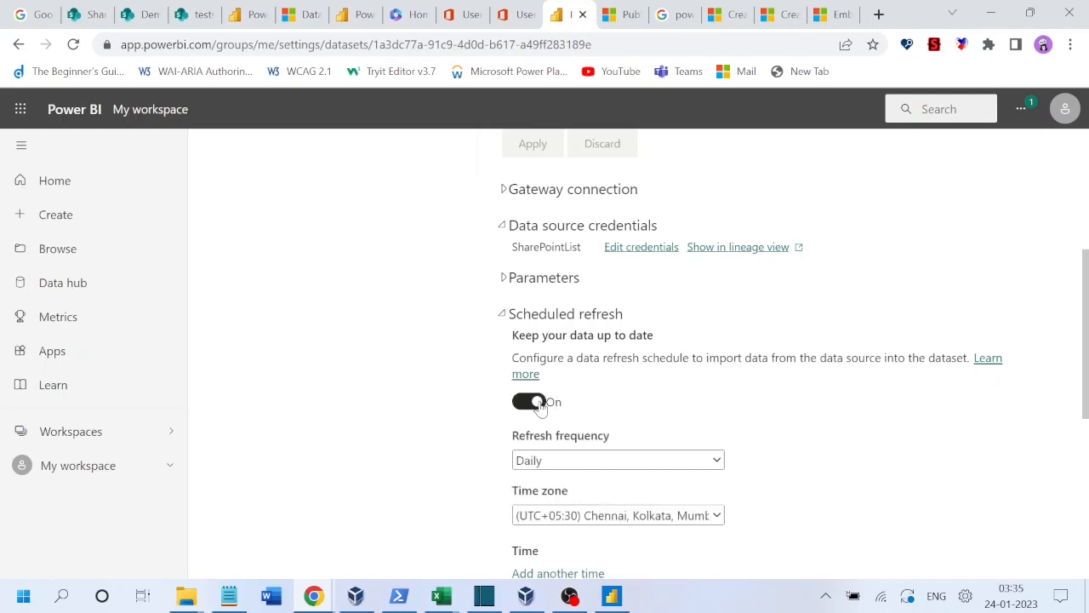
Step: View the PowerBI Reports list on the testsite2 SharePoint site and return to the site's home page
{"action": "left_click", "coordinate": [194, 14]}
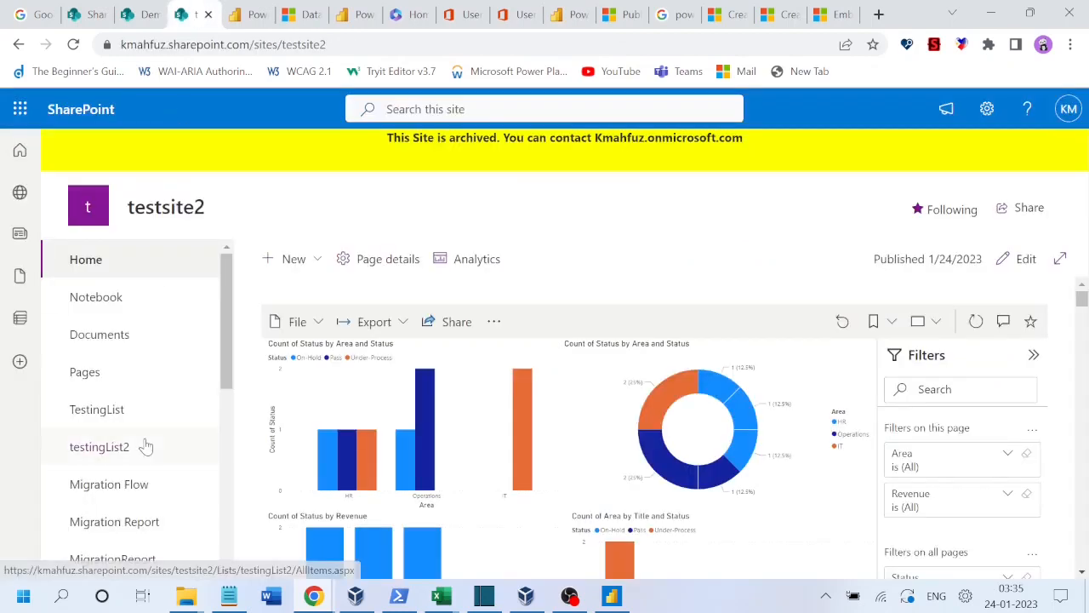
{"action": "left_click_drag", "start_coordinate": [226, 360], "coordinate": [222, 527]}
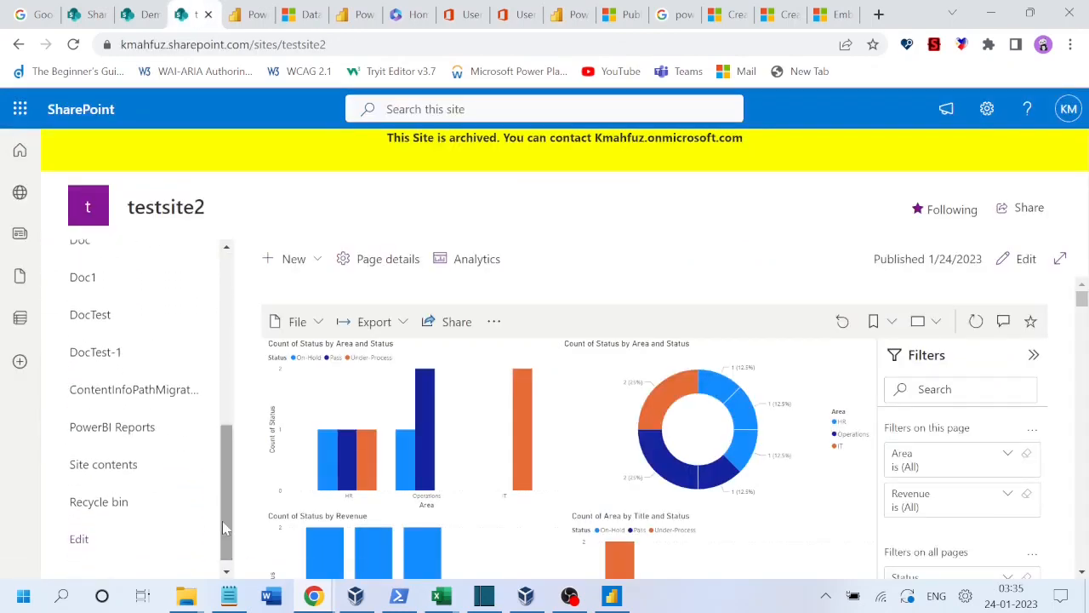
{"action": "left_click", "coordinate": [129, 428]}
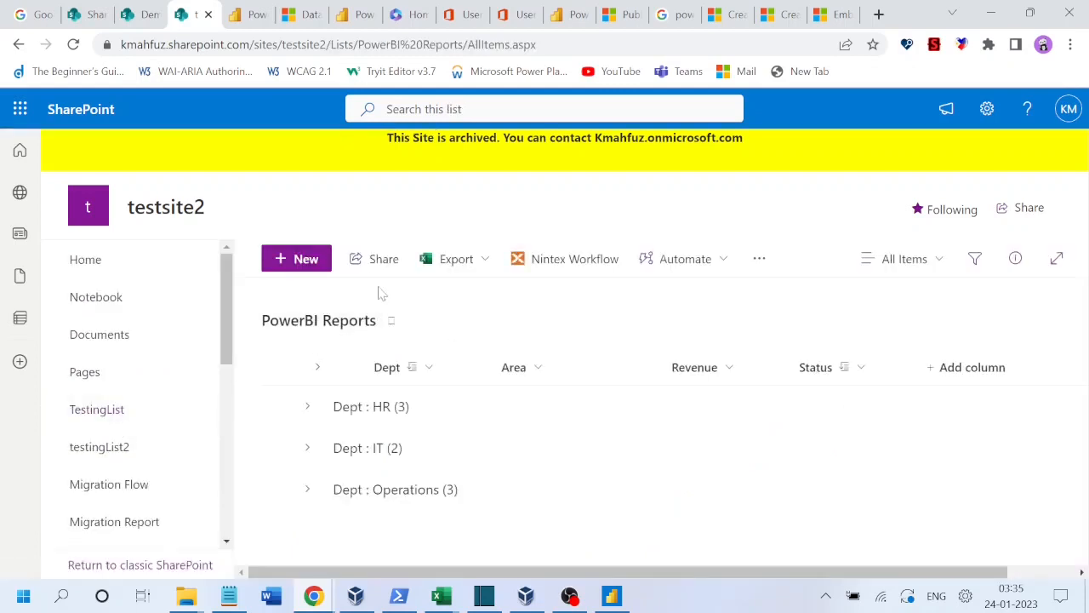
{"action": "left_click", "coordinate": [111, 270]}
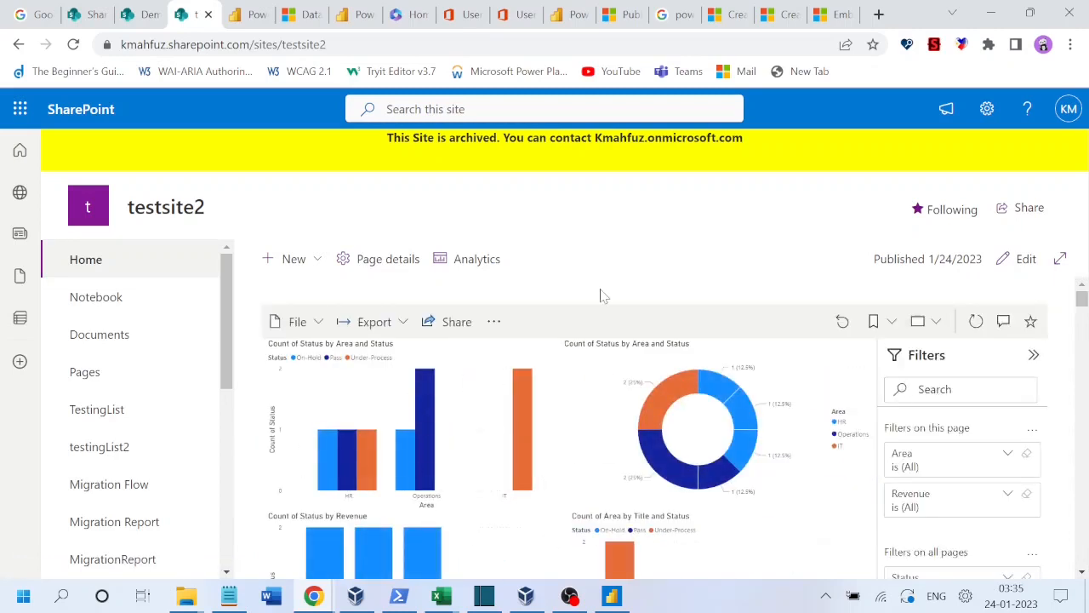
Step: Return to the Dashboard dataset settings and review them from the dataset description down to the refresh schedule
{"action": "left_click", "coordinate": [567, 19]}
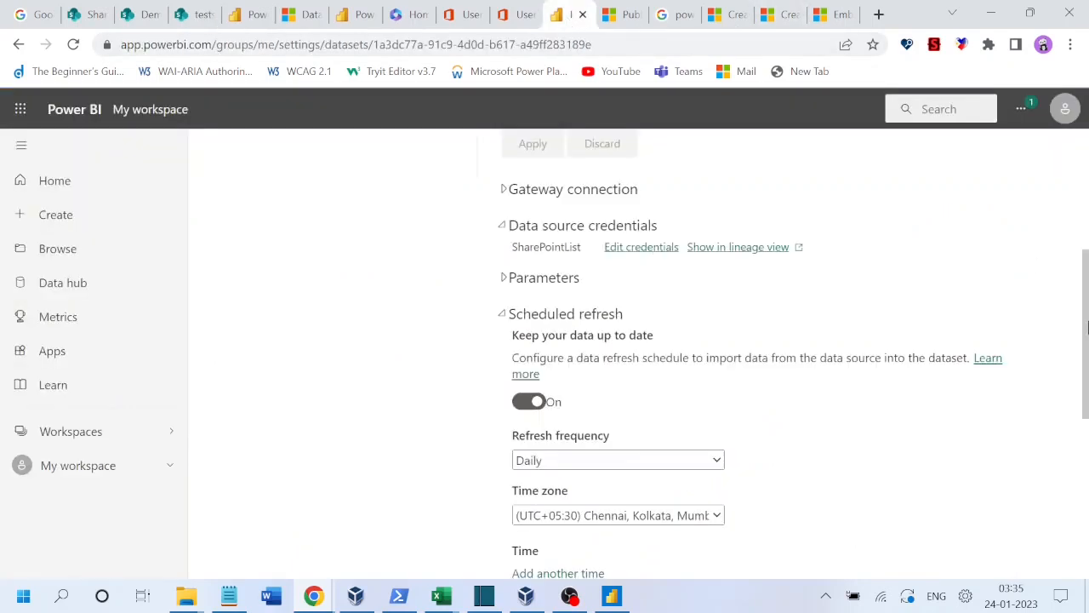
{"action": "left_click_drag", "start_coordinate": [1087, 329], "coordinate": [1086, 228]}
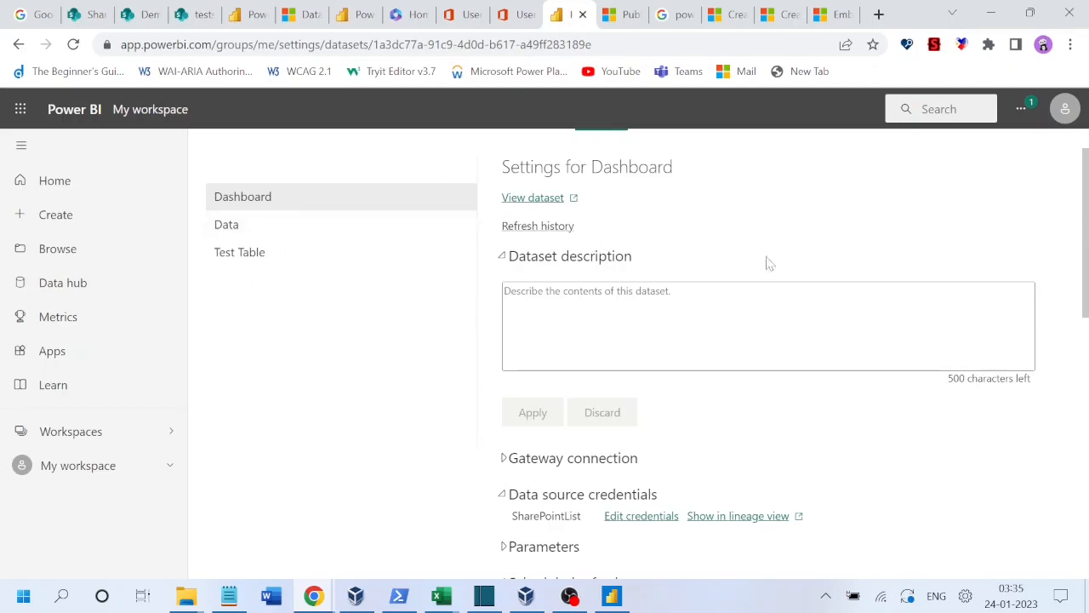
{"action": "left_click_drag", "start_coordinate": [1088, 242], "coordinate": [1087, 417]}
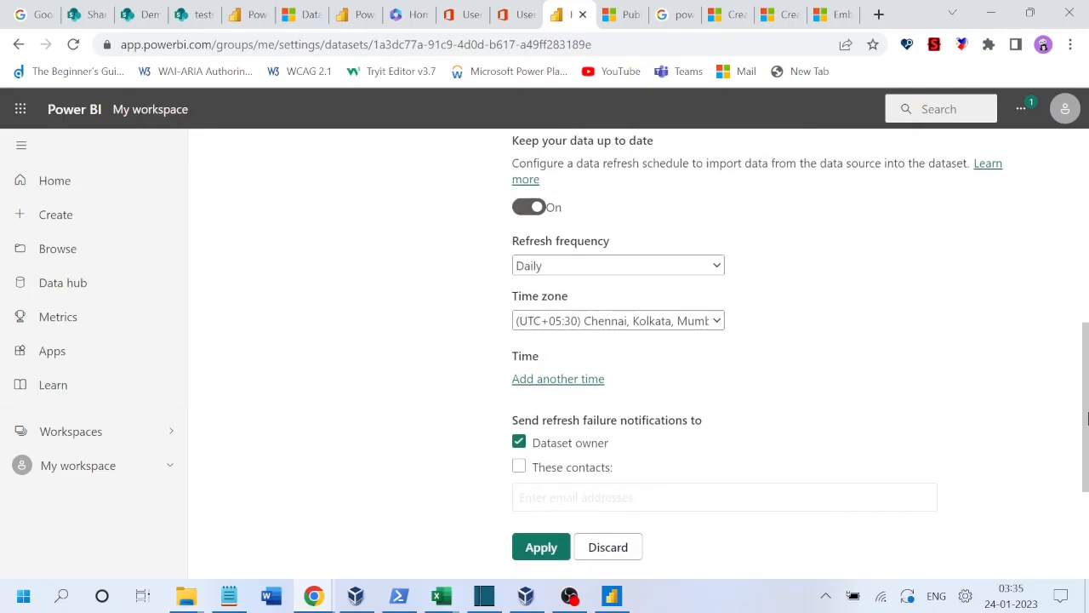
Step: Open the Microsoft Learn article linked from the scheduled refresh settings and read through to its Data refresh section
{"action": "left_click", "coordinate": [987, 170]}
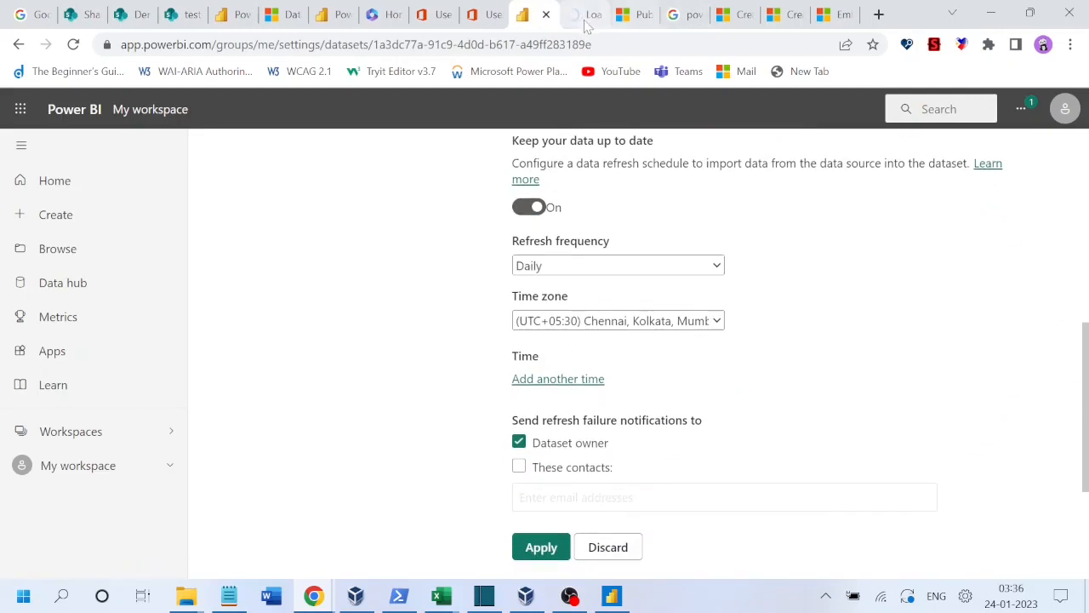
{"action": "left_click", "coordinate": [583, 24]}
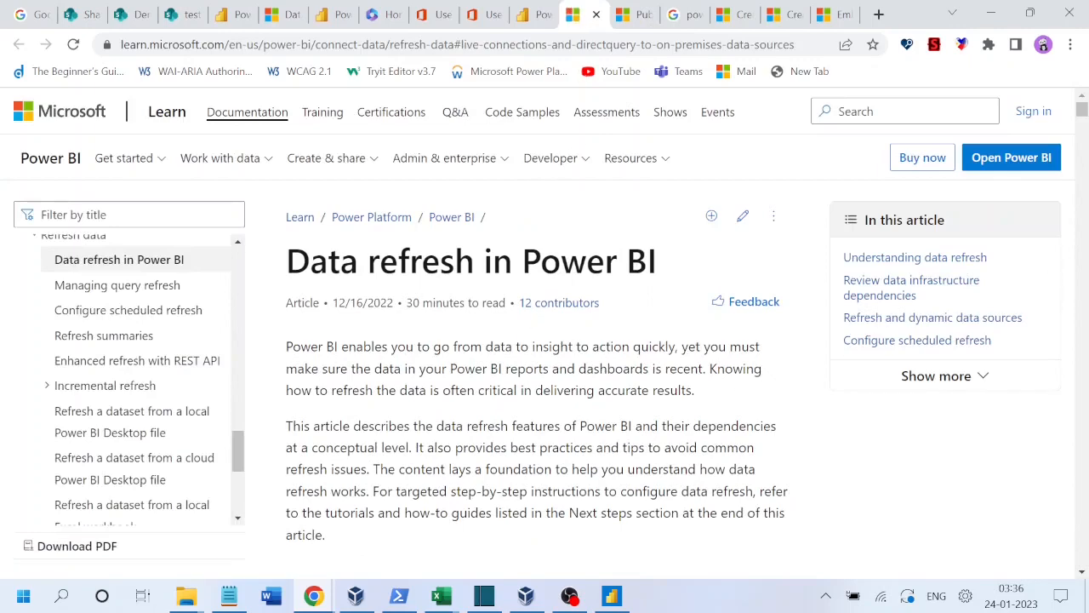
{"action": "scroll", "coordinate": [634, 479], "scroll_direction": "down", "scroll_amount": 5}
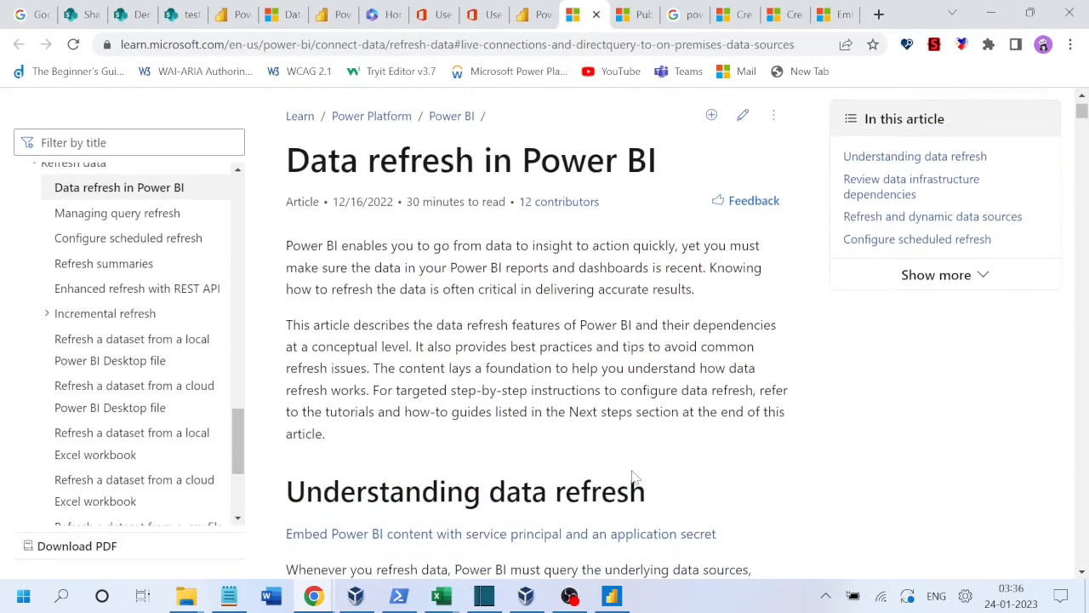
{"action": "scroll", "coordinate": [633, 479], "scroll_direction": "down", "scroll_amount": 1}
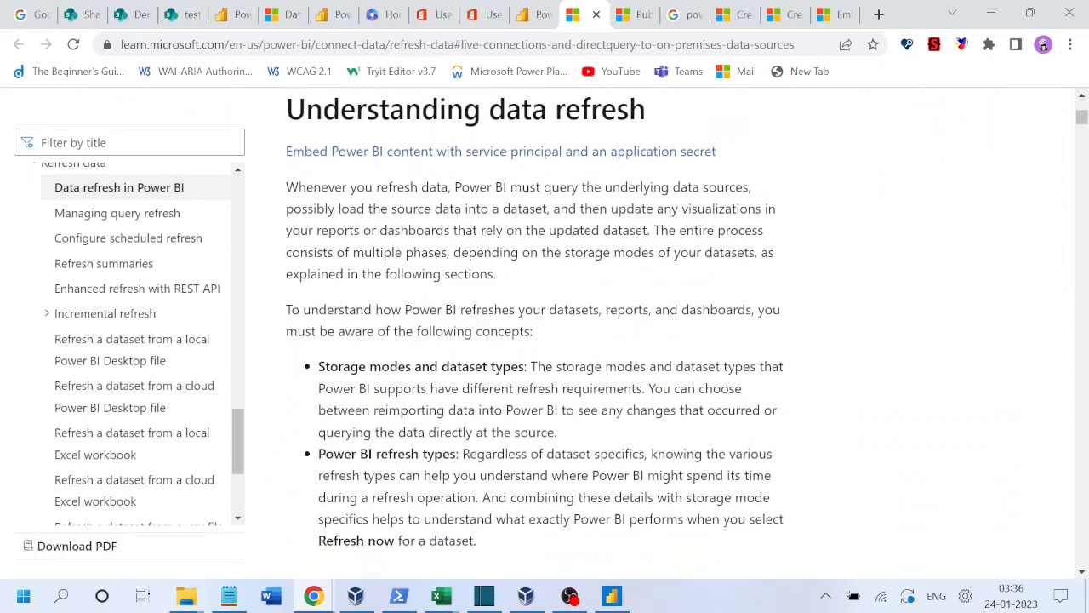
{"action": "scroll", "coordinate": [634, 479], "scroll_direction": "down", "scroll_amount": 3}
{"action": "scroll", "coordinate": [634, 476], "scroll_direction": "down", "scroll_amount": 2}
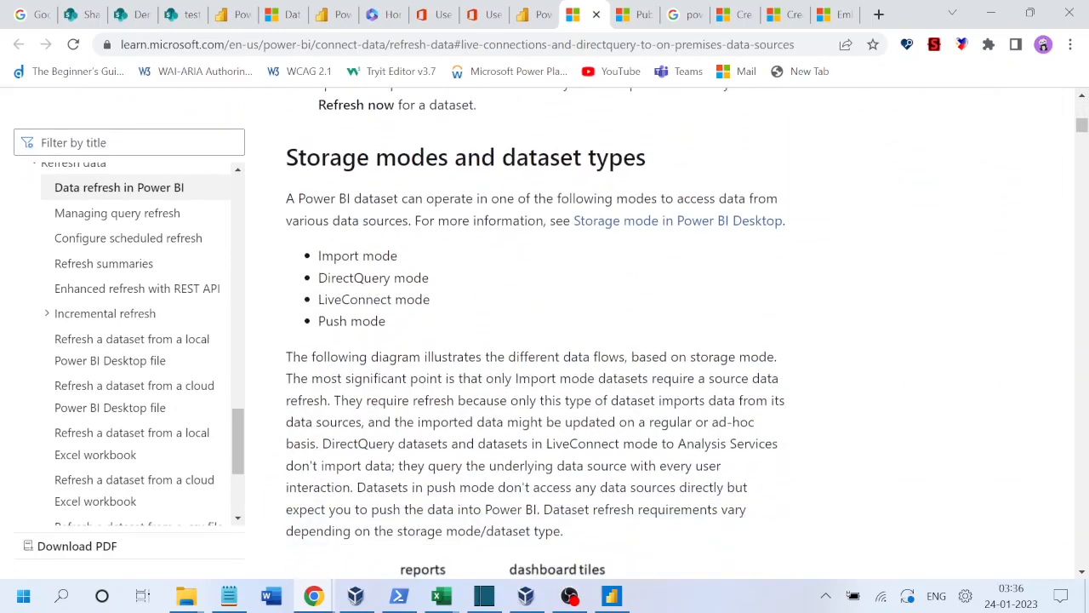
{"action": "scroll", "coordinate": [634, 479], "scroll_direction": "down", "scroll_amount": 8}
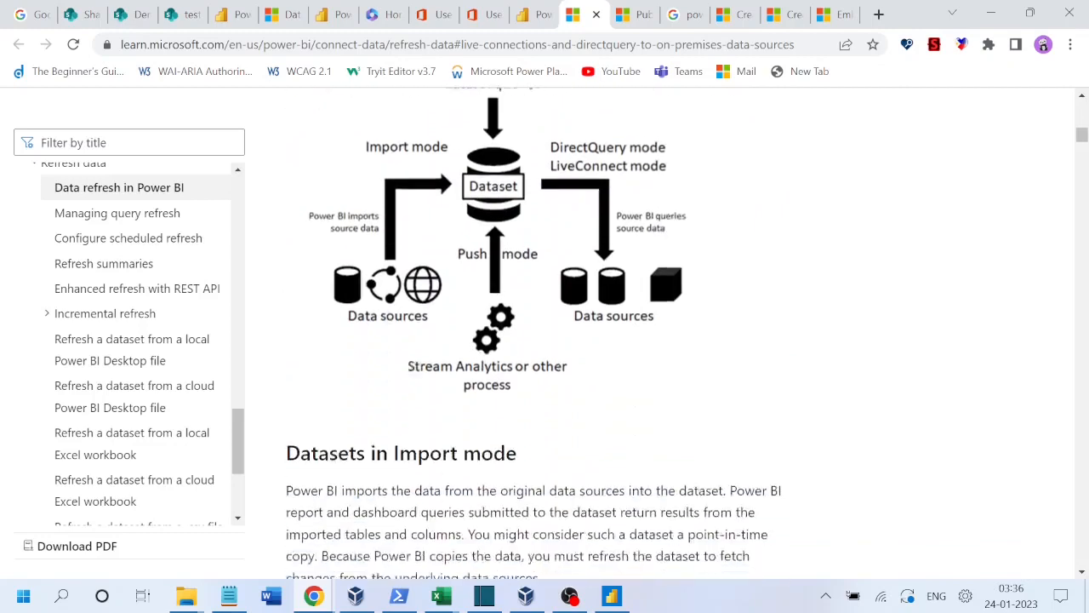
{"action": "scroll", "coordinate": [634, 479], "scroll_direction": "down", "scroll_amount": 9}
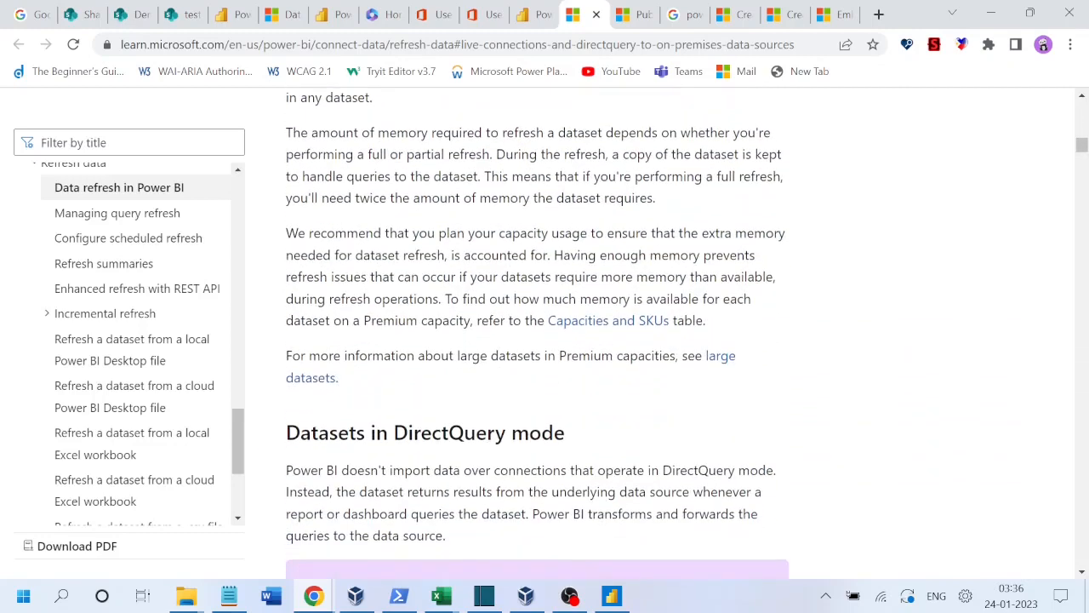
{"action": "scroll", "coordinate": [634, 479], "scroll_direction": "down", "scroll_amount": 3}
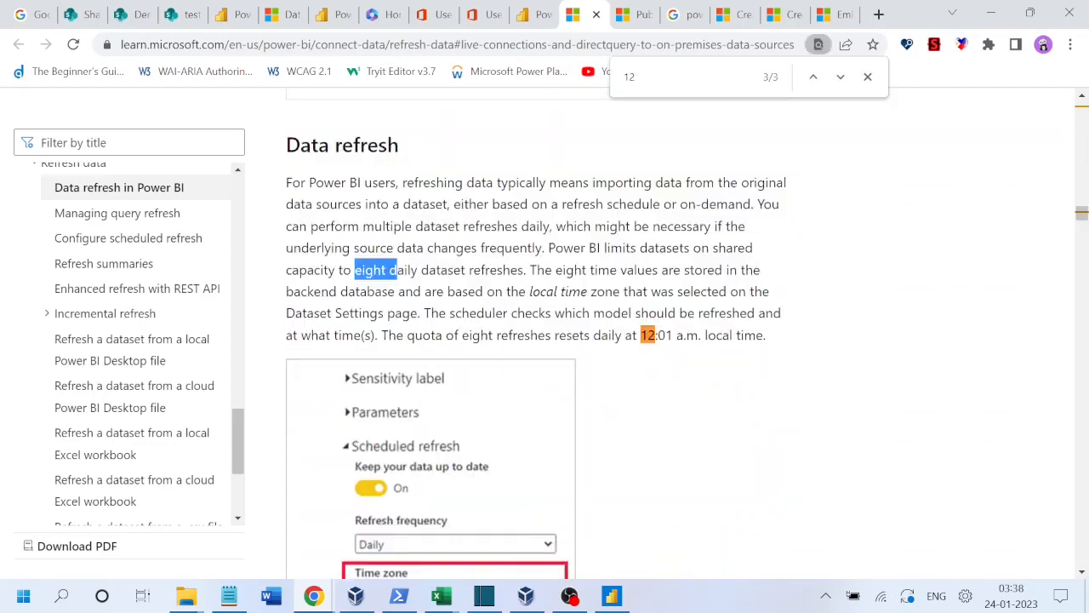
Step: Examine the article's daily refresh limits for shared capacity and Premium capacity, highlighting the passages and closing the page search
{"action": "left_click_drag", "start_coordinate": [548, 248], "coordinate": [745, 247]}
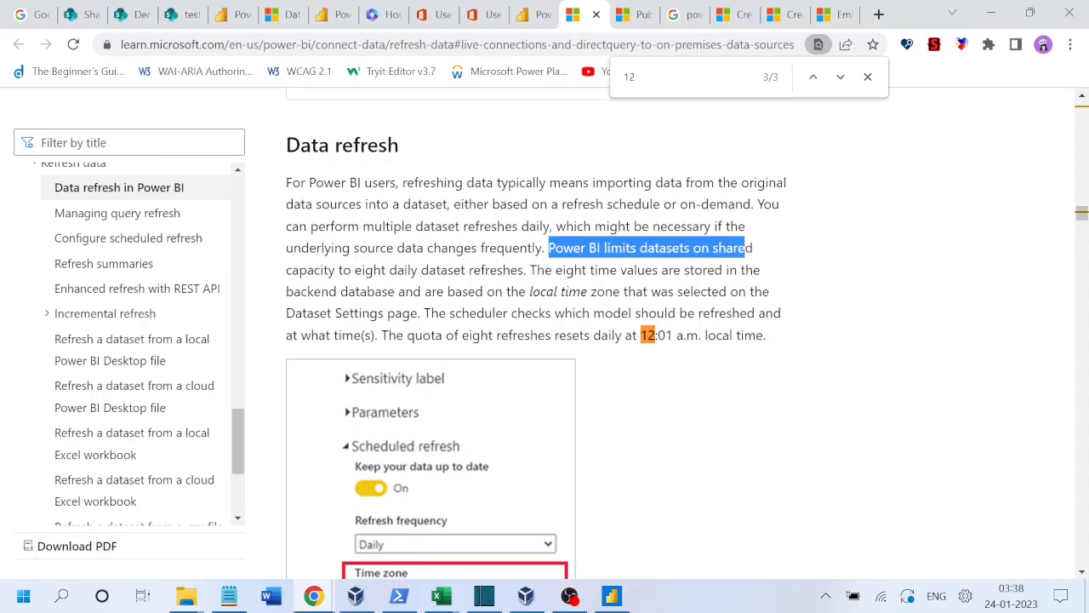
{"action": "left_click_drag", "start_coordinate": [286, 270], "coordinate": [519, 270]}
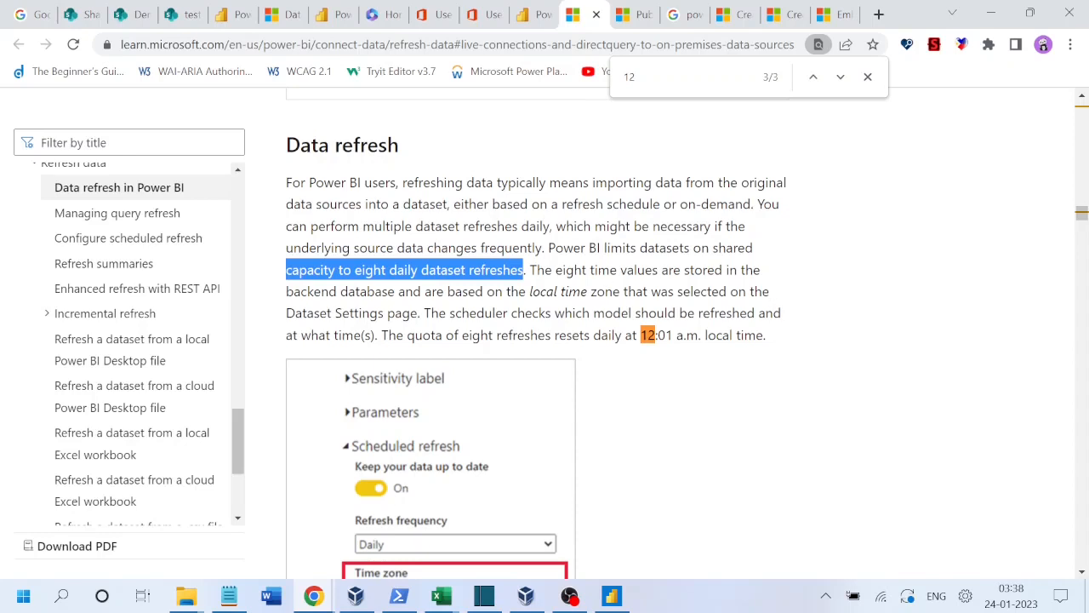
{"action": "left_click", "coordinate": [687, 417]}
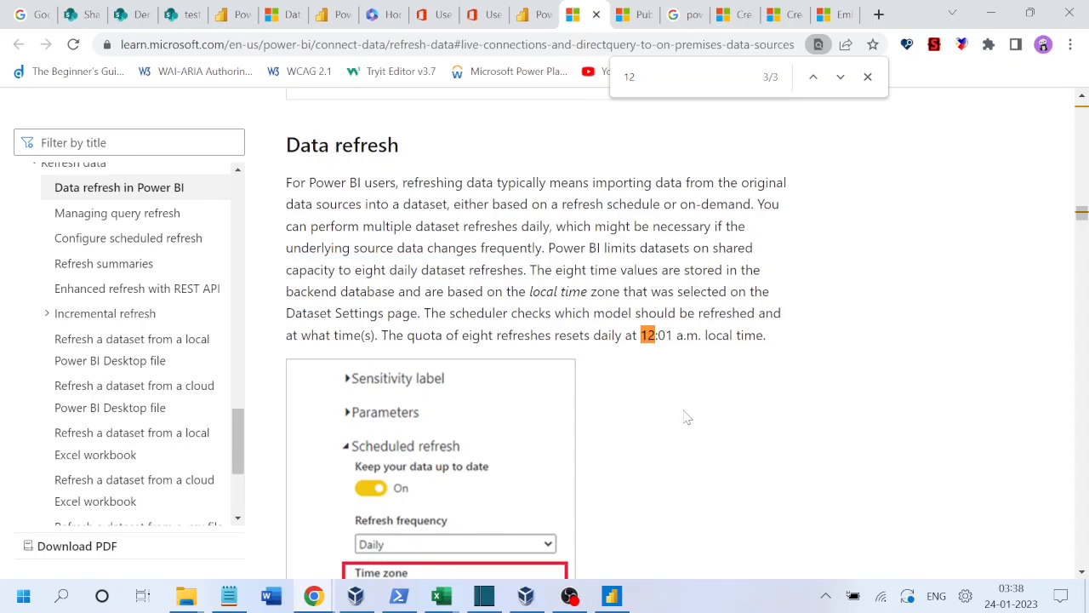
{"action": "left_click", "coordinate": [867, 77]}
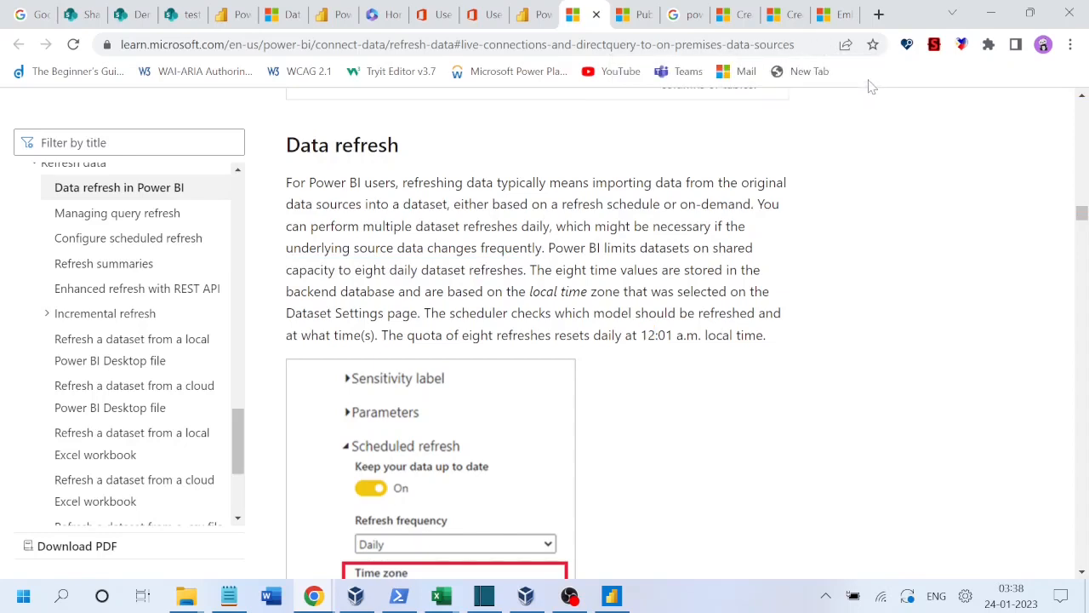
{"action": "left_click", "coordinate": [1081, 572]}
{"action": "left_click_drag", "start_coordinate": [1081, 572], "coordinate": [1082, 572]}
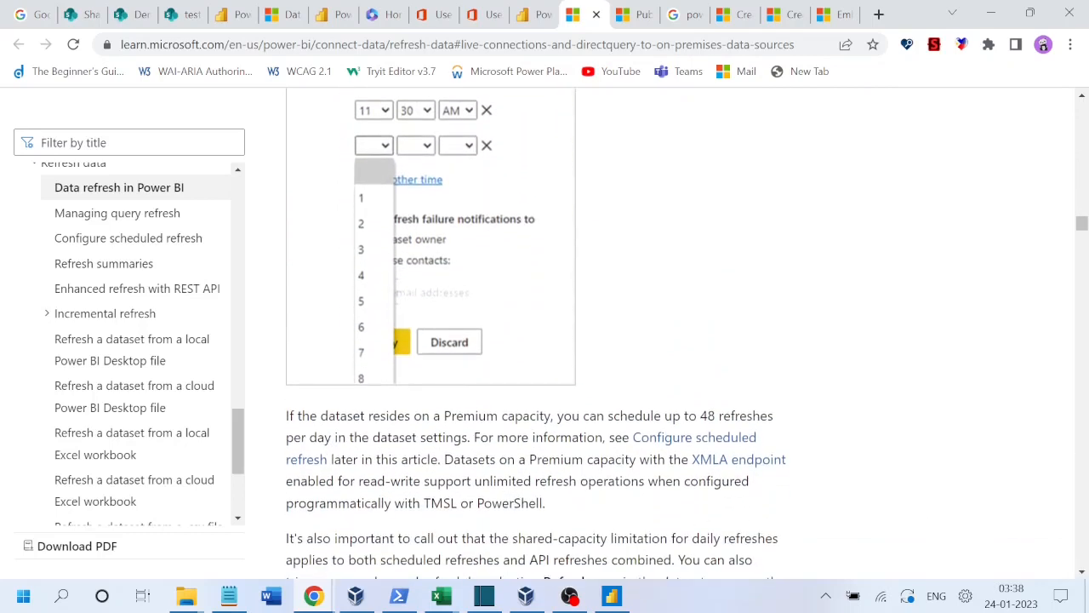
{"action": "left_click_drag", "start_coordinate": [486, 417], "coordinate": [578, 416]}
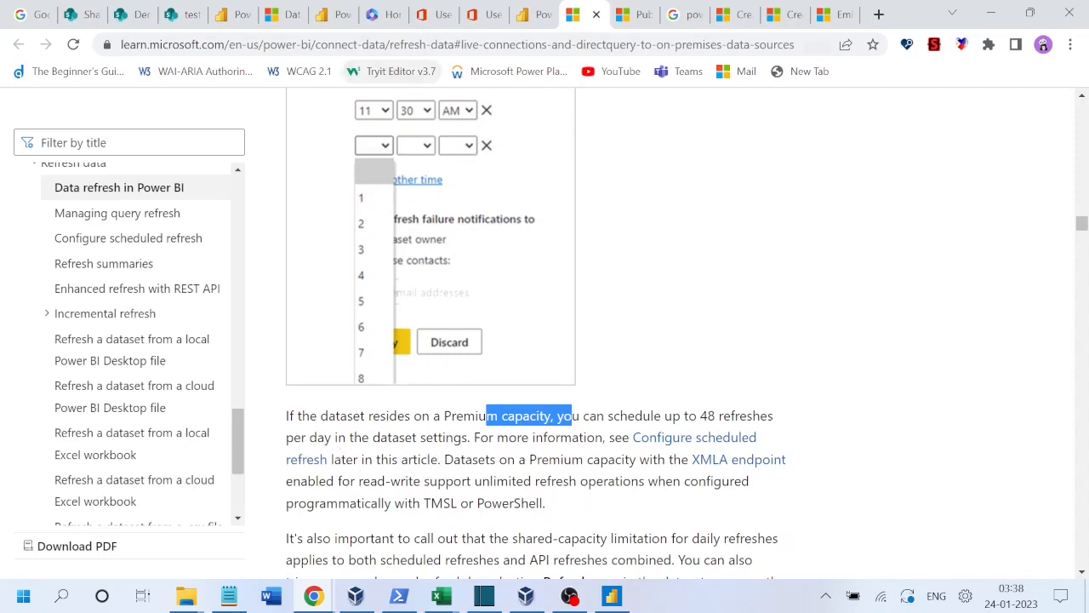
Step: Return to the Dashboard dataset settings and check the available refresh frequency options, keeping Daily
{"action": "left_click", "coordinate": [387, 17]}
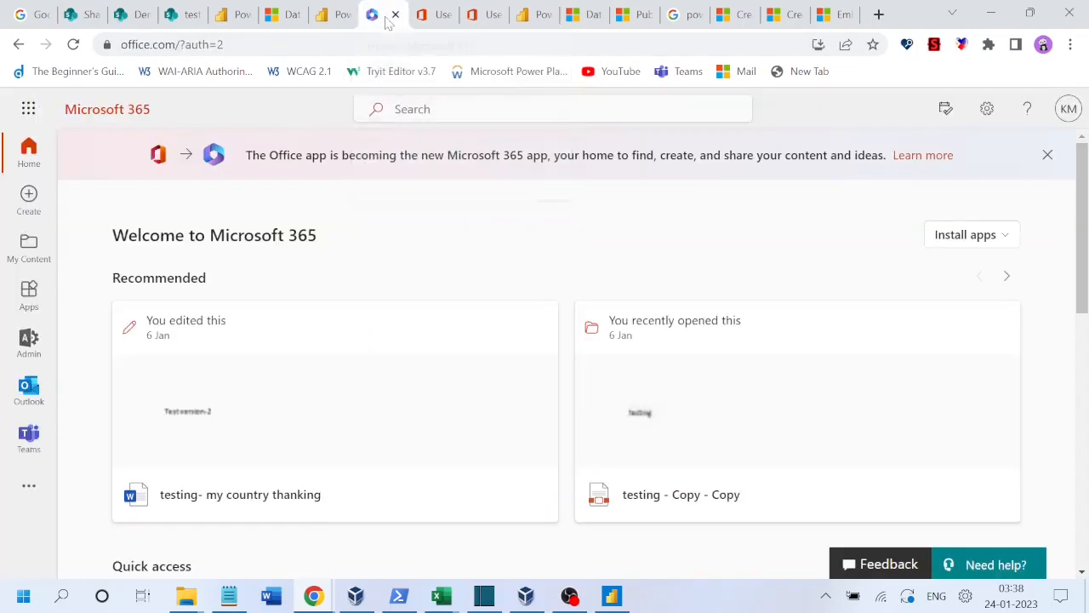
{"action": "left_click", "coordinate": [328, 19]}
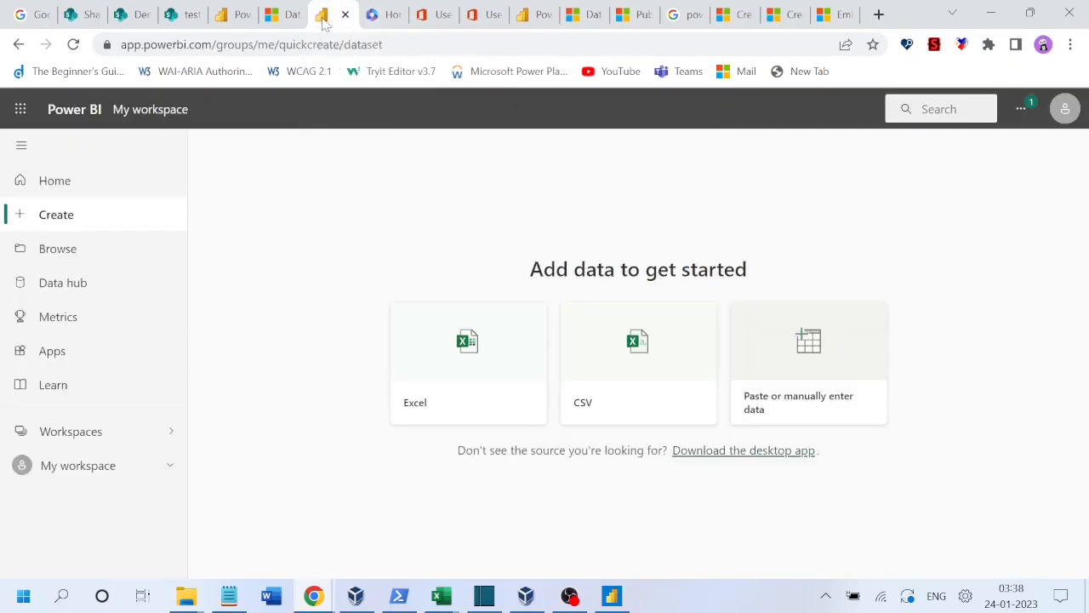
{"action": "left_click", "coordinate": [534, 17]}
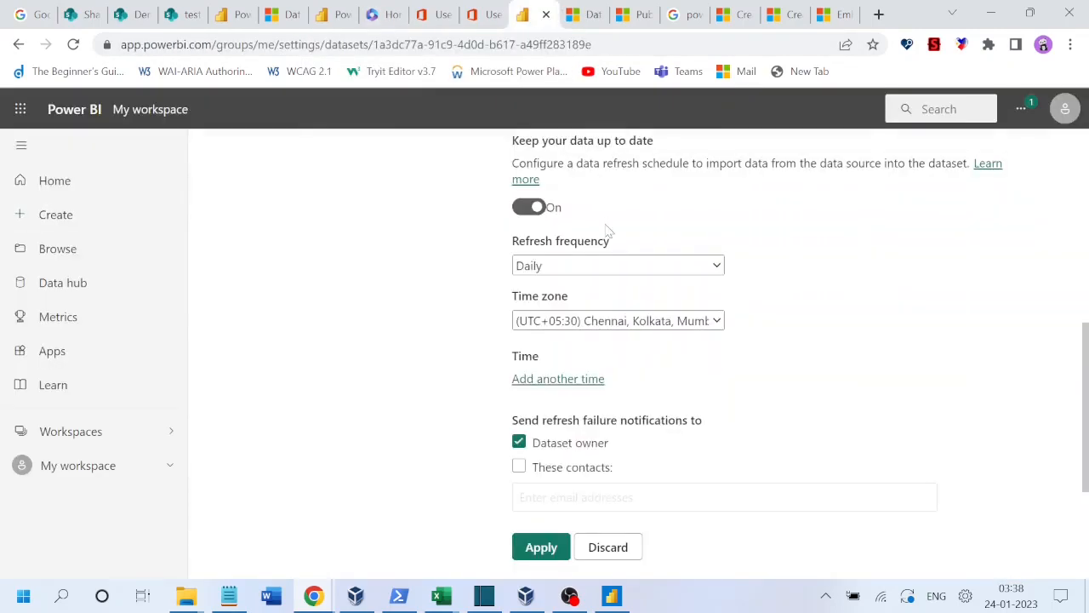
{"action": "left_click", "coordinate": [714, 268]}
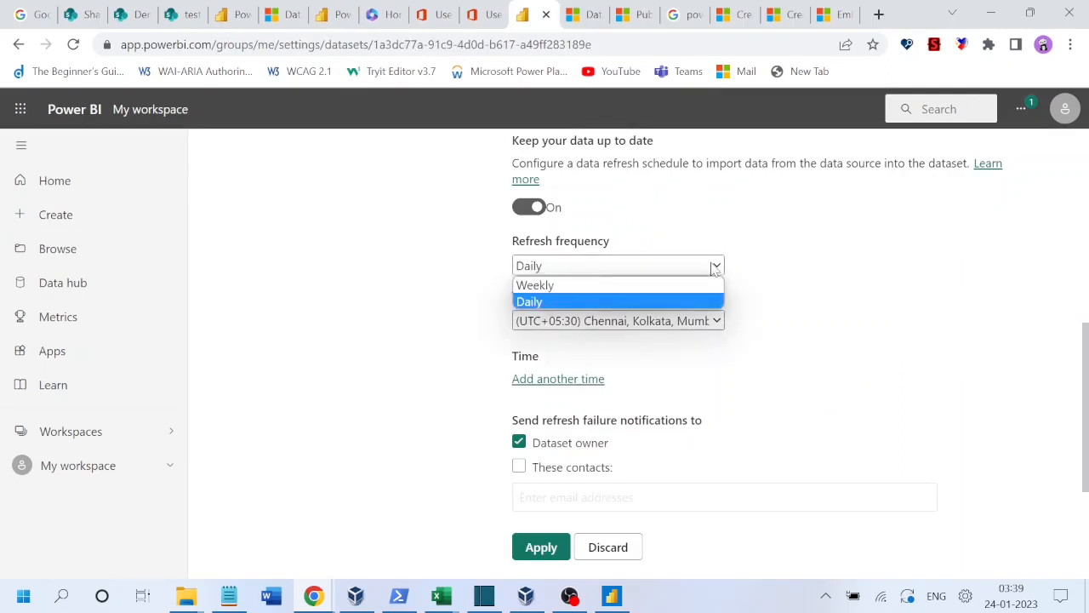
{"action": "left_click", "coordinate": [715, 267]}
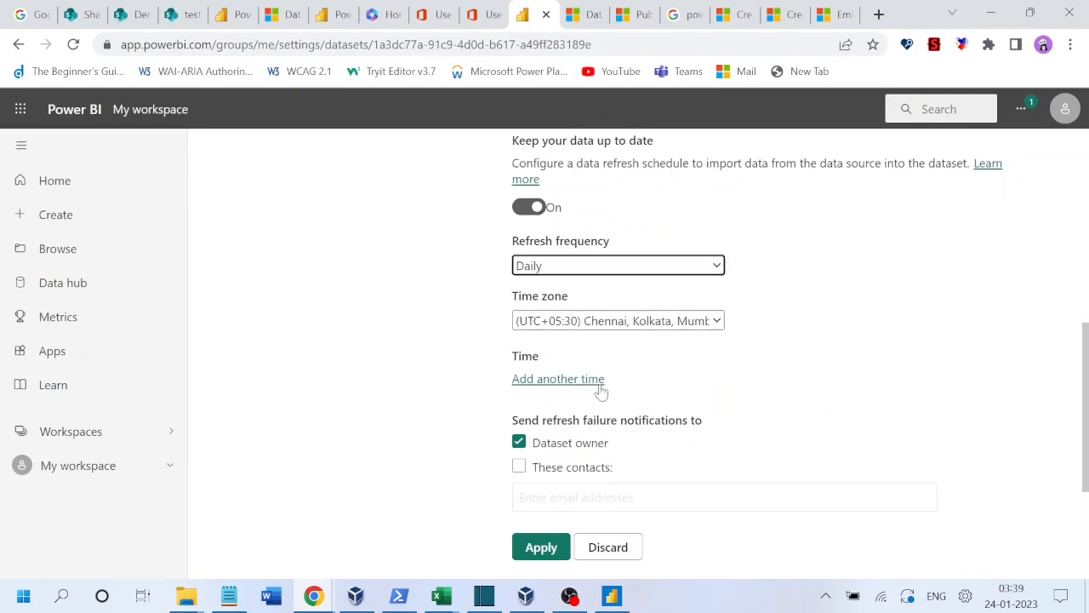
Step: Add a 12:00 AM refresh time to the dataset's daily schedule and review the remaining scheduled refresh options
{"action": "left_click", "coordinate": [558, 382]}
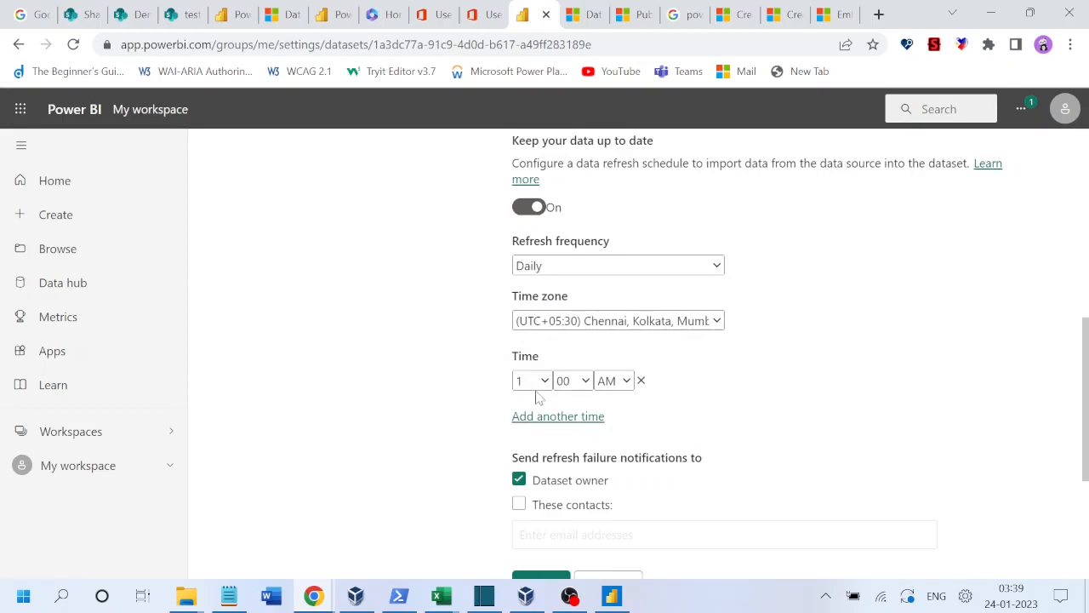
{"action": "left_click", "coordinate": [545, 382]}
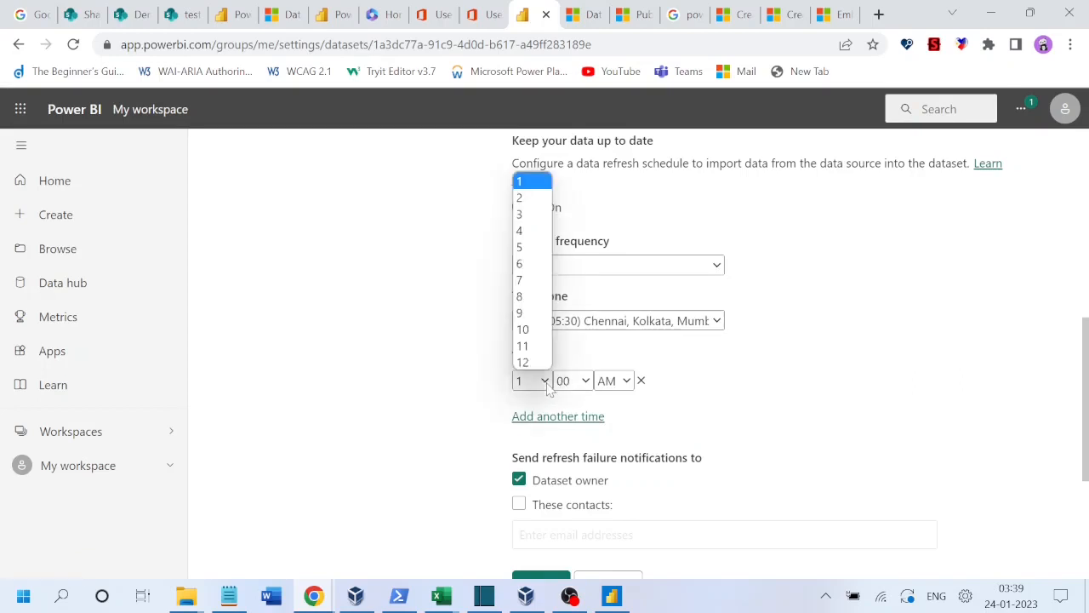
{"action": "left_click", "coordinate": [542, 364]}
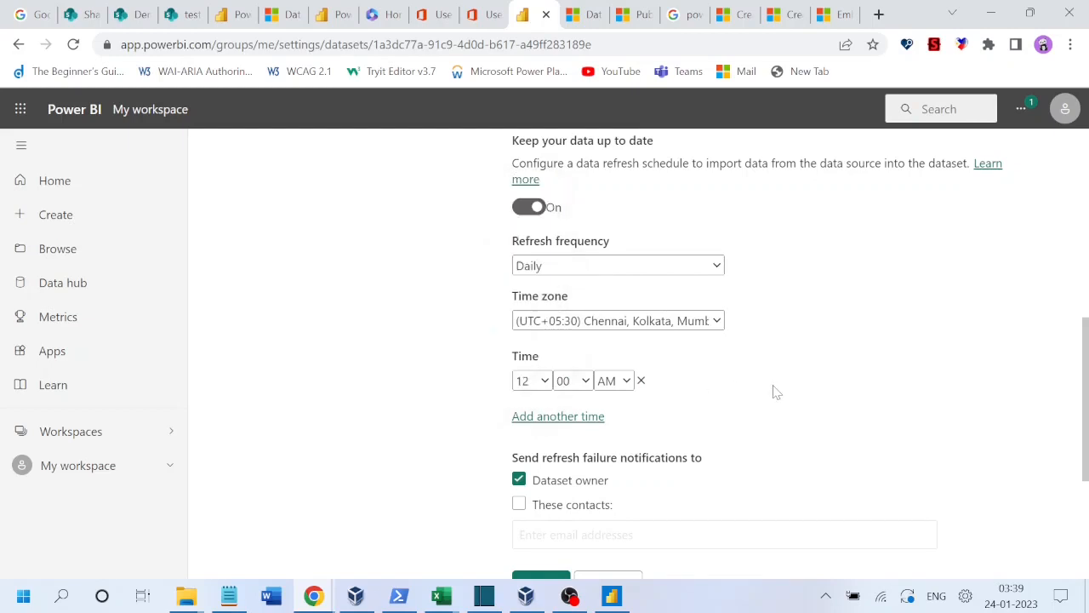
{"action": "scroll", "coordinate": [1088, 414], "scroll_direction": "down", "scroll_amount": 3}
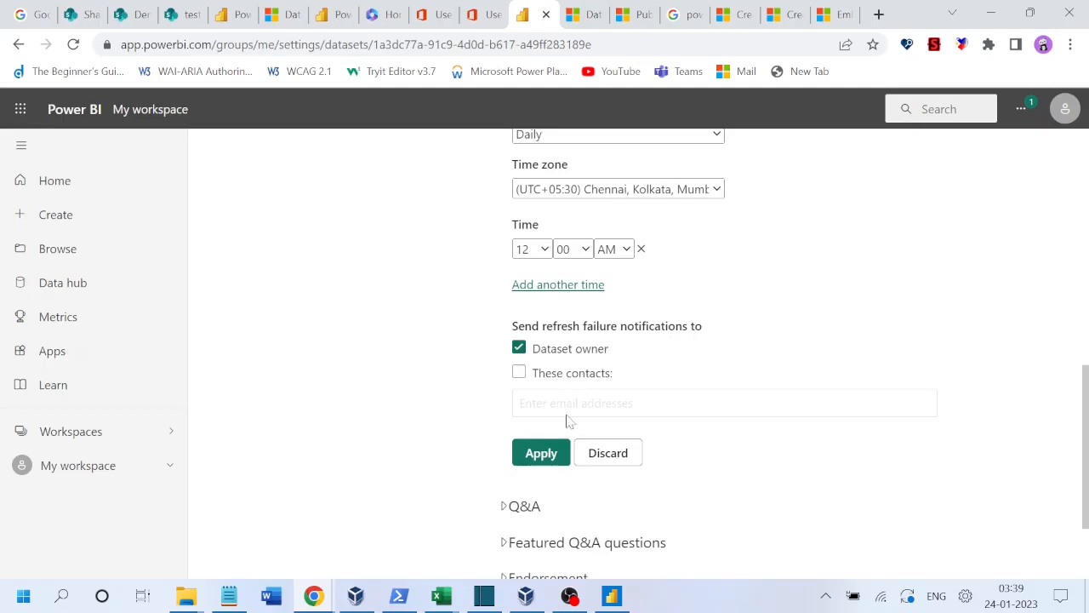
{"action": "left_click_drag", "start_coordinate": [1088, 467], "coordinate": [1088, 415]}
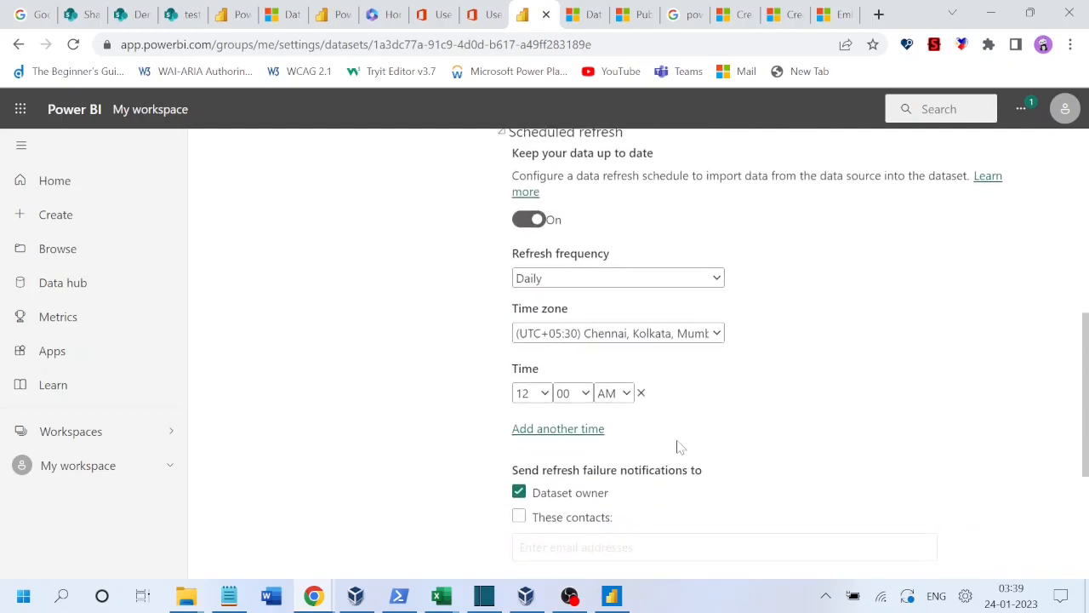
Step: Add two more daily refresh times, 3:00 AM and 6:00 AM, to the schedule
{"action": "left_click", "coordinate": [559, 430]}
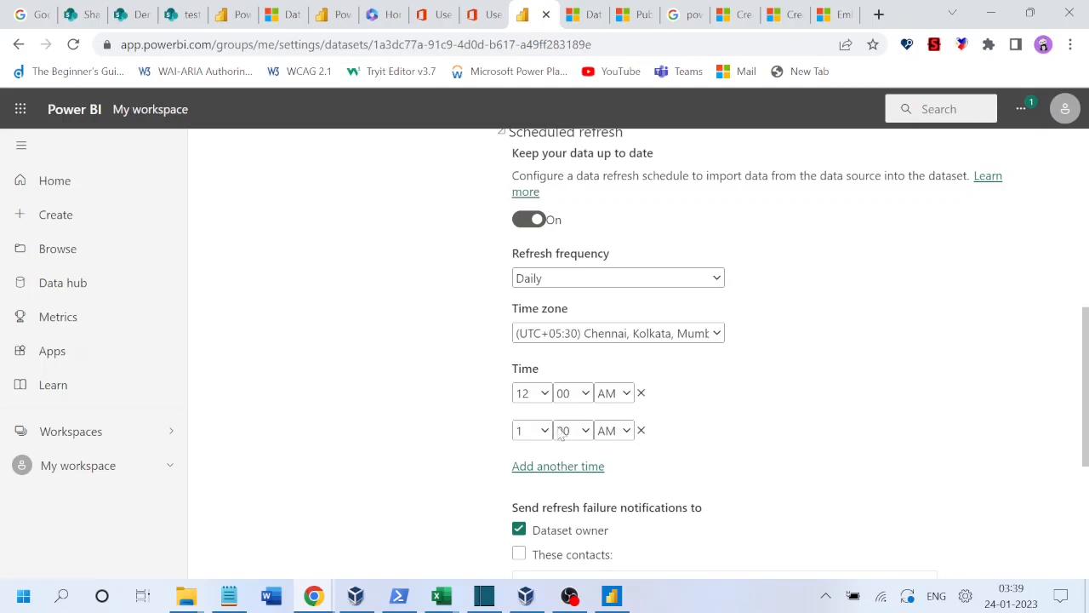
{"action": "left_click", "coordinate": [545, 432]}
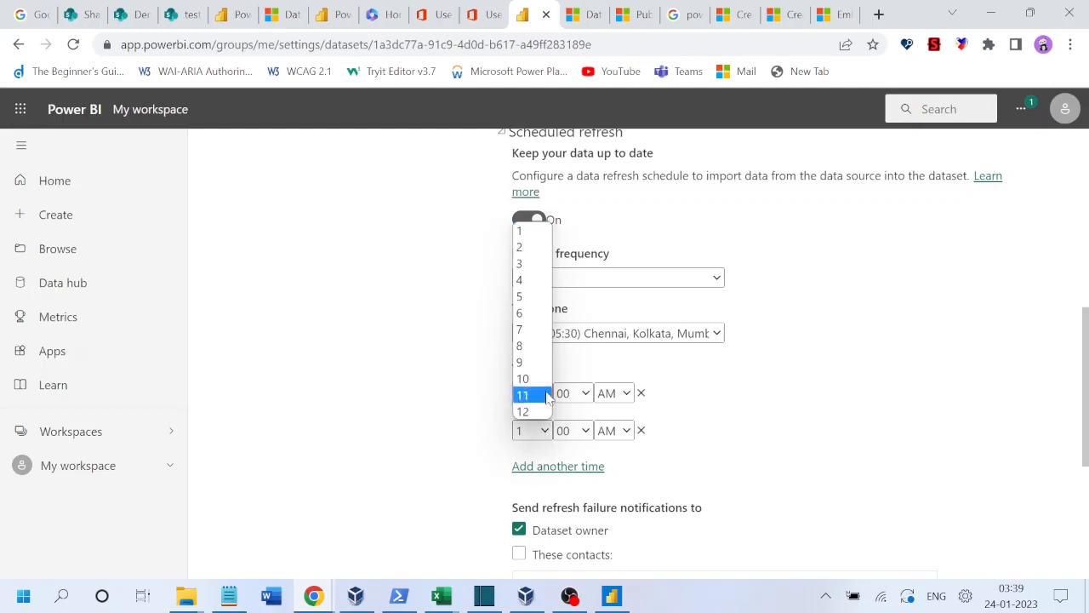
{"action": "left_click", "coordinate": [544, 267]}
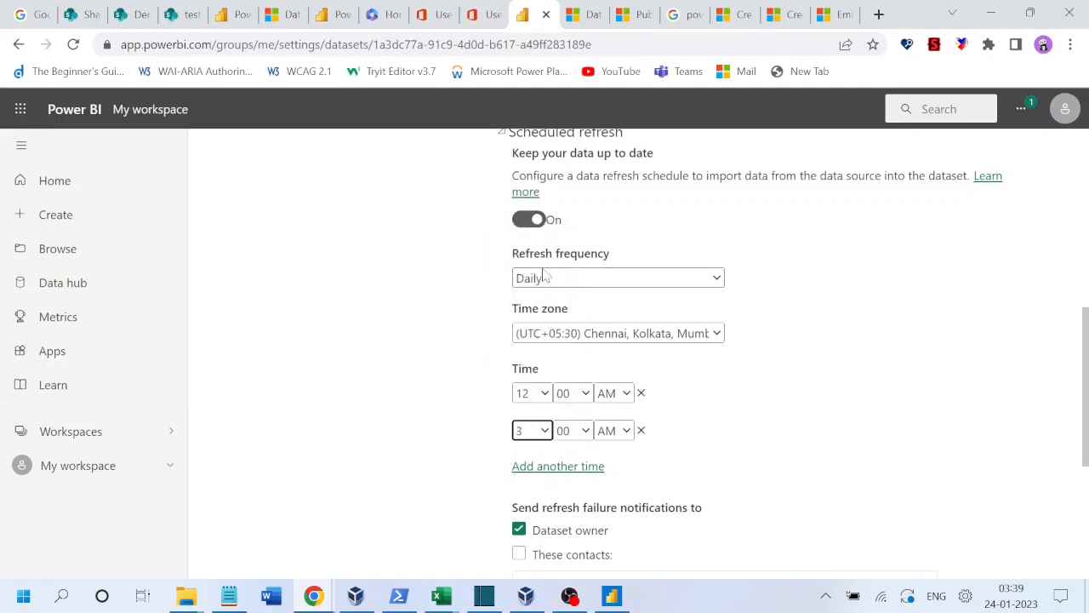
{"action": "left_click", "coordinate": [548, 468]}
{"action": "left_click", "coordinate": [545, 469]}
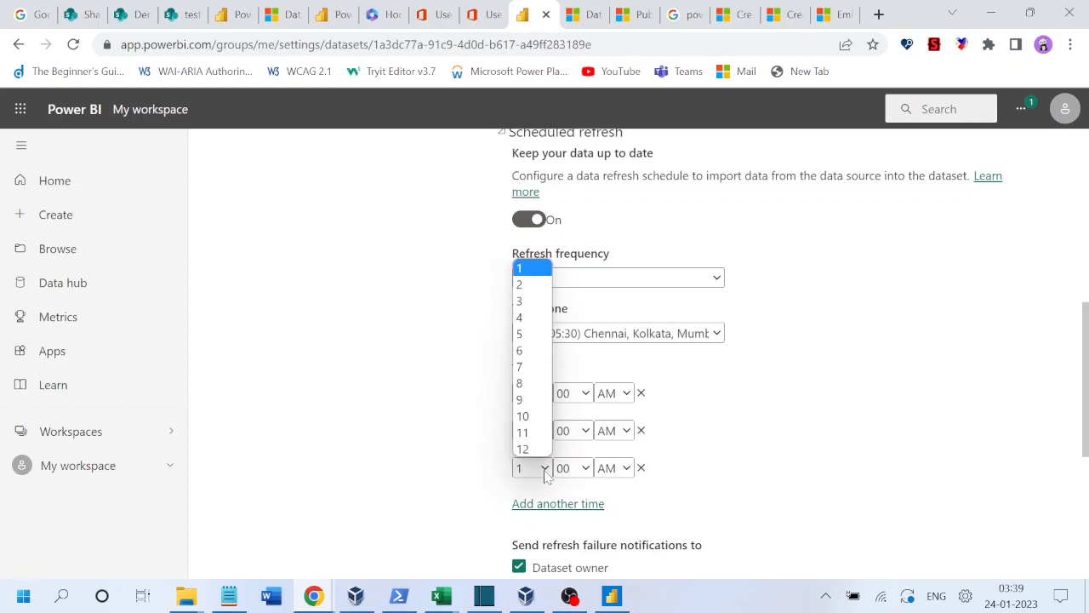
{"action": "left_click", "coordinate": [536, 352]}
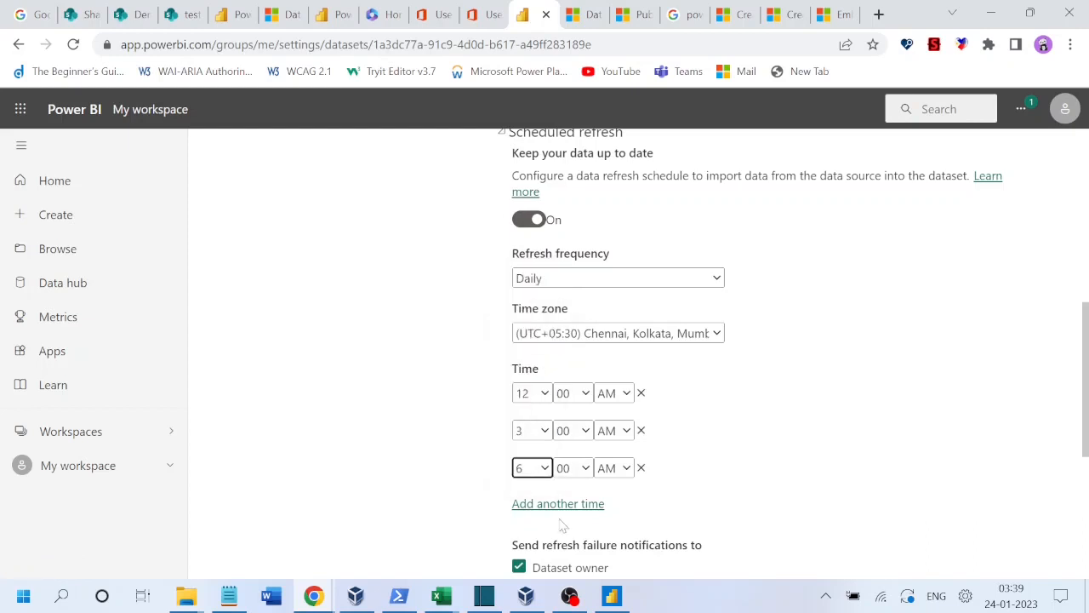
Step: Add daily refresh times at 9:00 AM and 12:00 PM to the schedule
{"action": "left_click", "coordinate": [557, 504]}
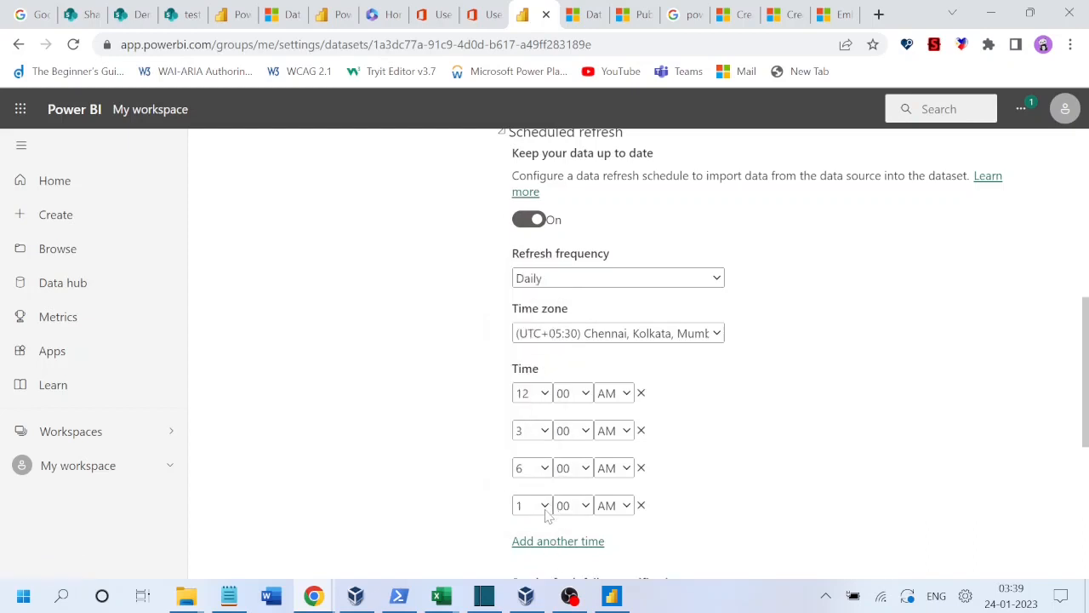
{"action": "left_click", "coordinate": [545, 509]}
{"action": "left_click", "coordinate": [539, 439]}
{"action": "left_click", "coordinate": [580, 541]}
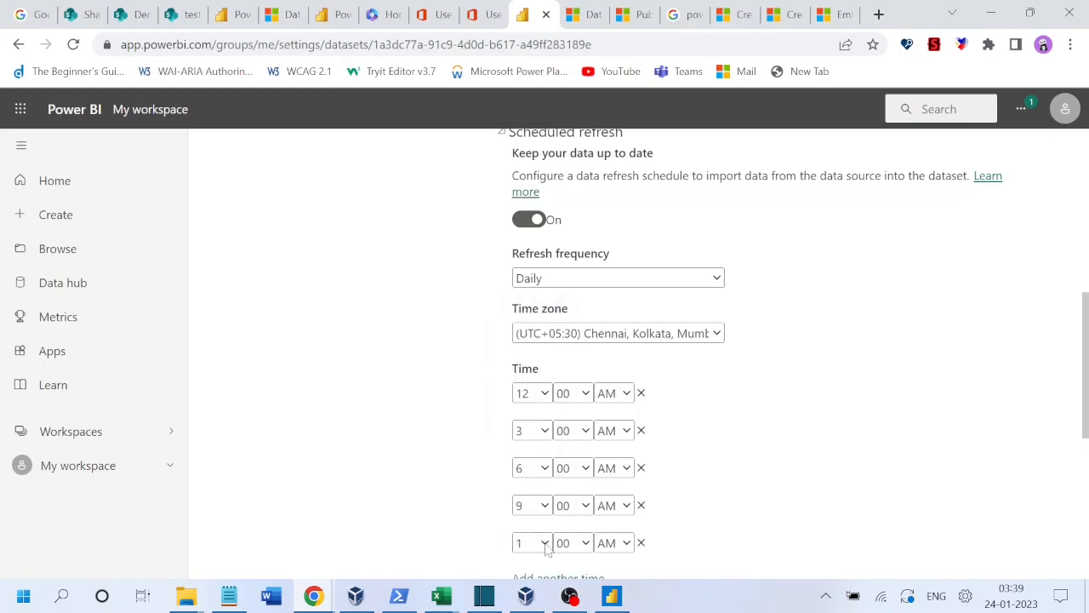
{"action": "left_click", "coordinate": [545, 545]}
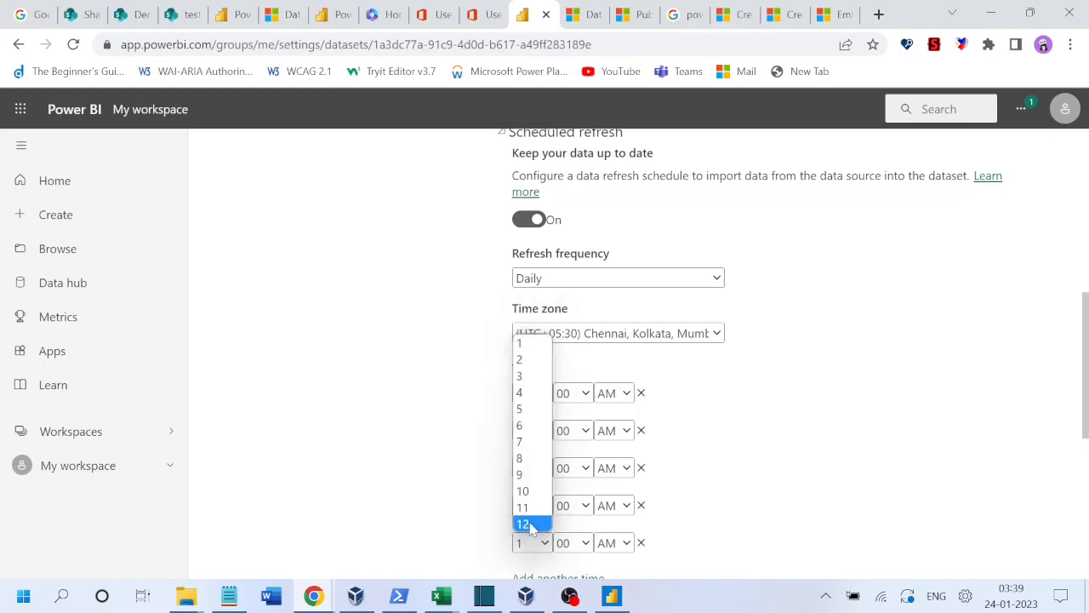
{"action": "left_click", "coordinate": [528, 523]}
{"action": "left_click", "coordinate": [632, 547]}
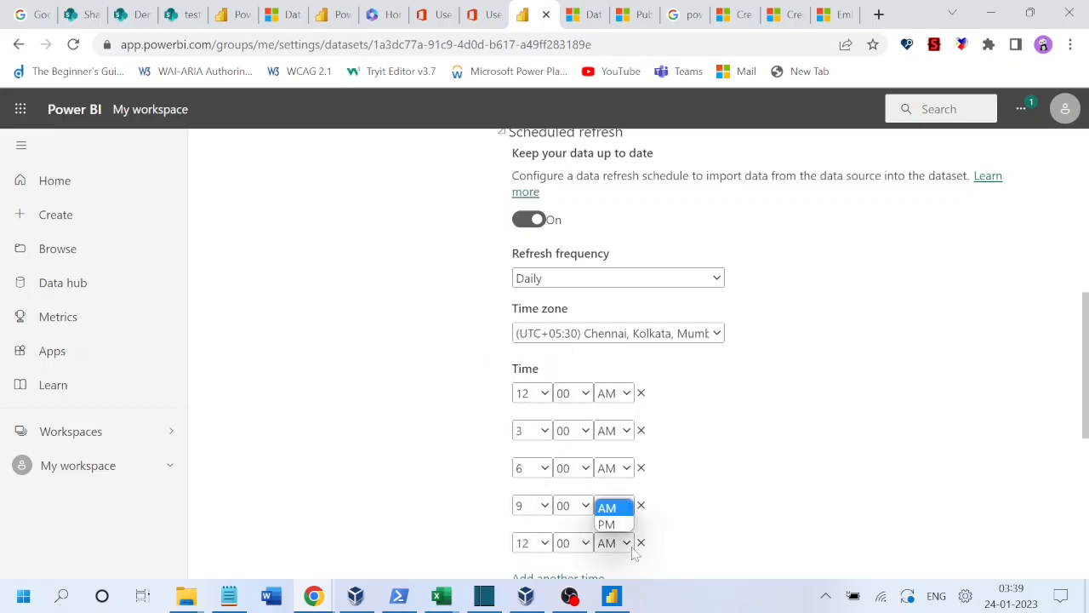
{"action": "left_click", "coordinate": [606, 524]}
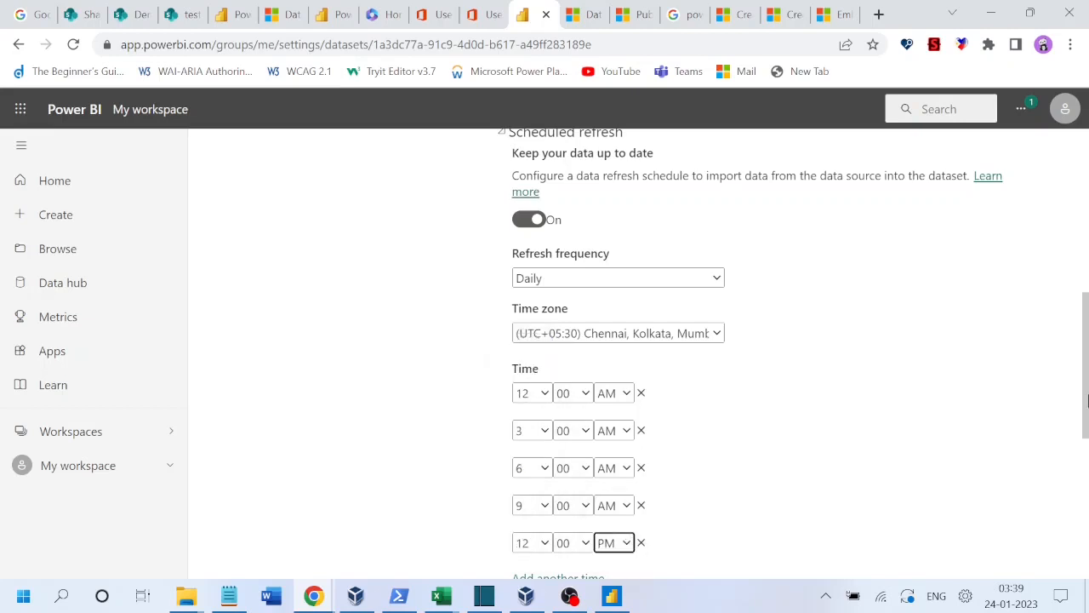
Step: Add a 3:00 PM refresh time below the 12:00 PM entry in the schedule
{"action": "scroll", "coordinate": [1088, 400], "scroll_direction": "down", "scroll_amount": 2}
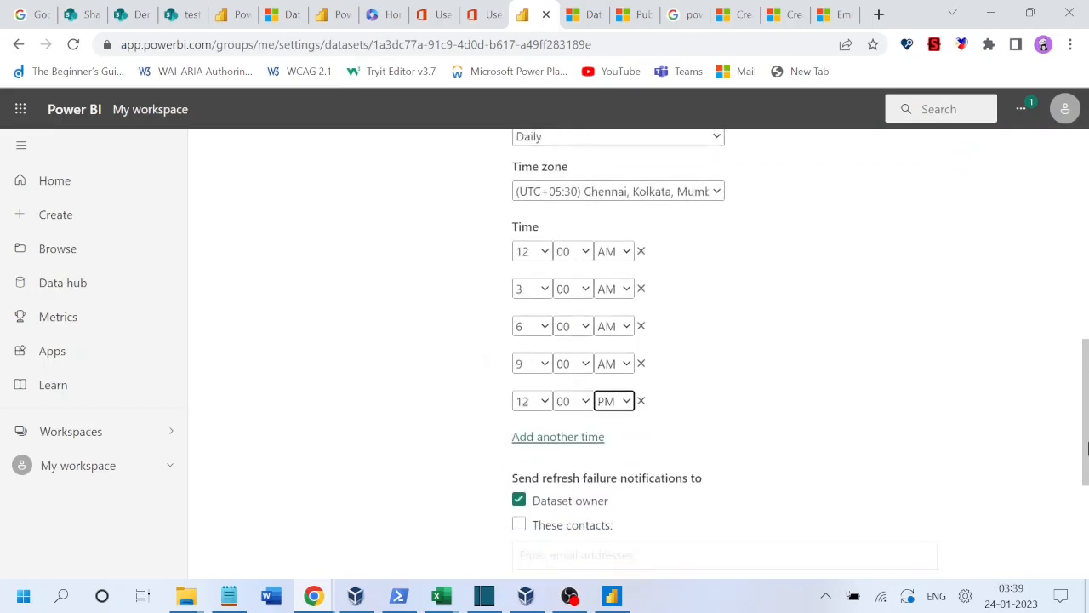
{"action": "left_click", "coordinate": [525, 423]}
{"action": "left_click", "coordinate": [549, 429]}
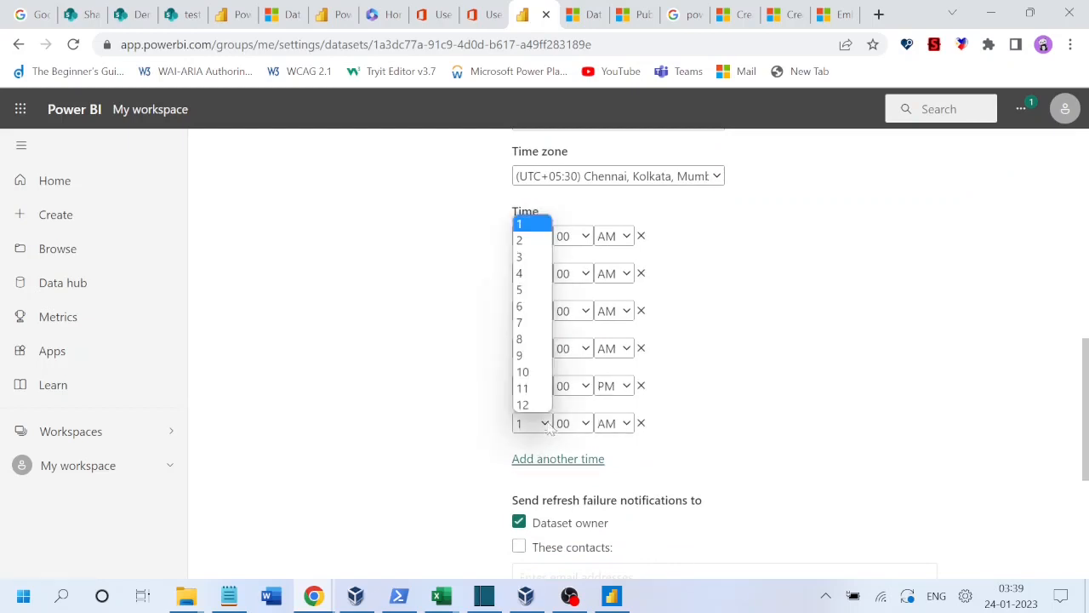
{"action": "left_click", "coordinate": [527, 259]}
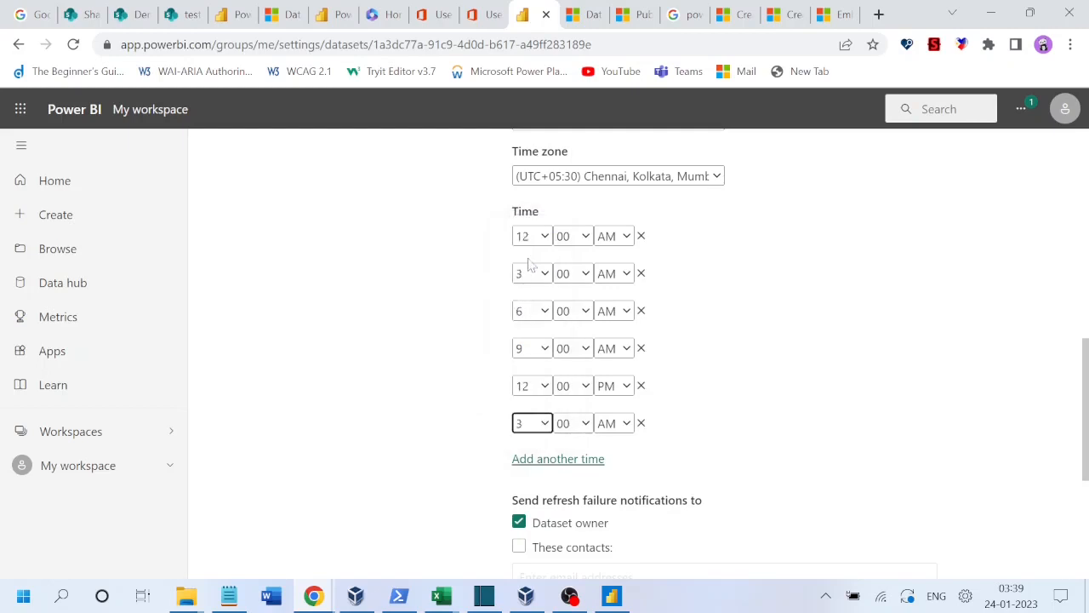
{"action": "left_click", "coordinate": [629, 424]}
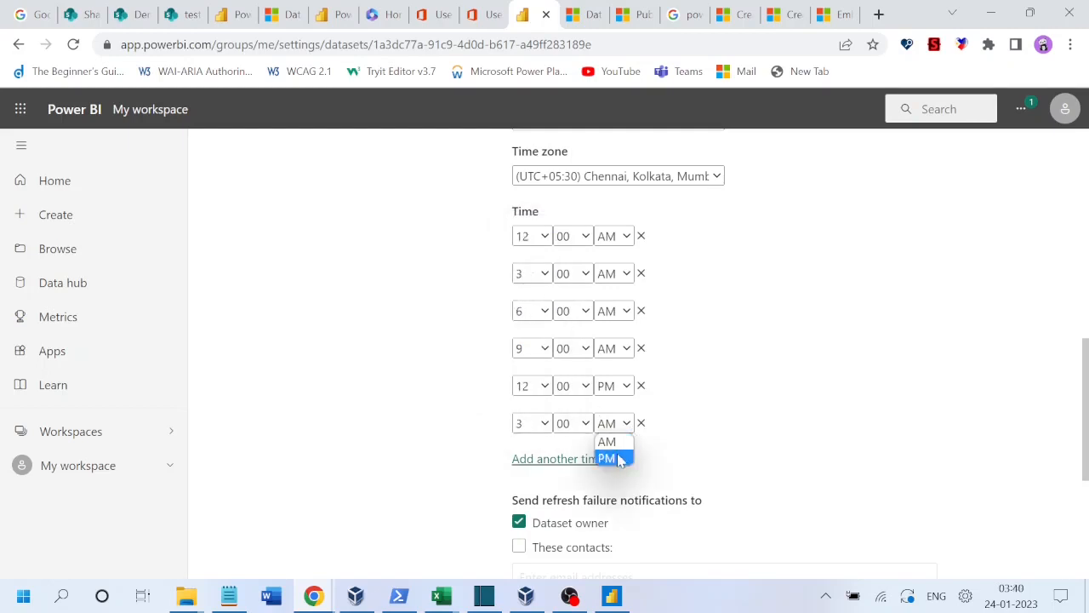
{"action": "left_click", "coordinate": [616, 460]}
Step: Complete the refresh schedule with two evening times, 6:00 PM and 9:00 PM
{"action": "left_click", "coordinate": [563, 460]}
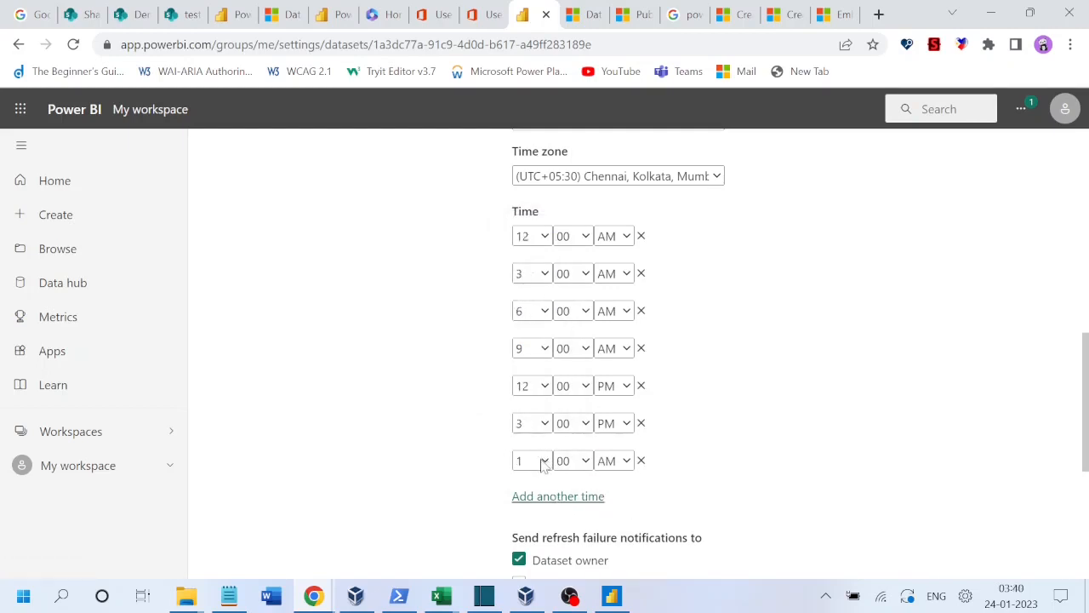
{"action": "left_click", "coordinate": [542, 463]}
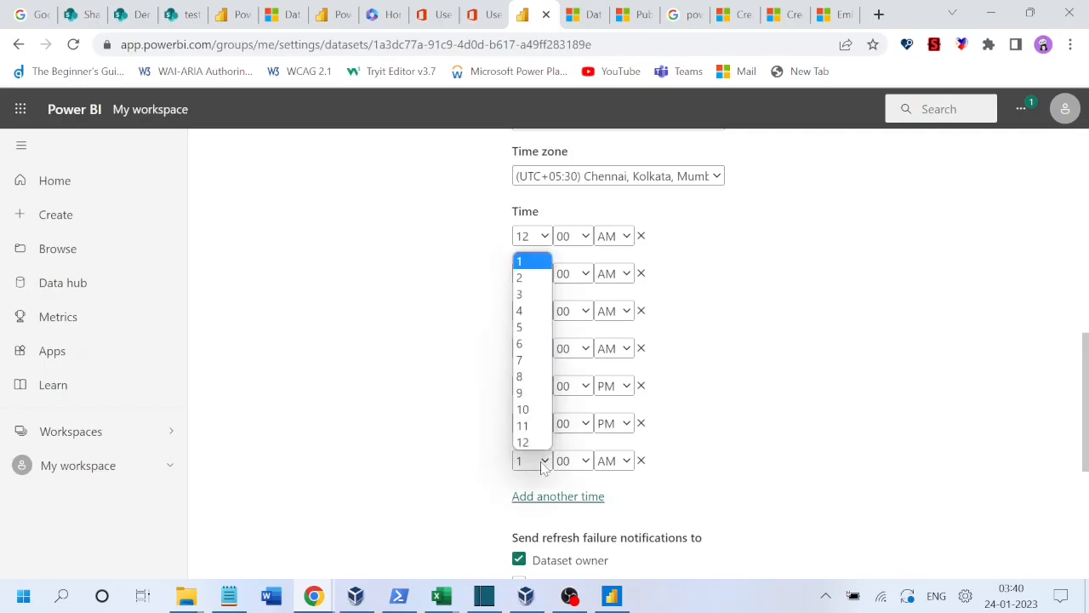
{"action": "left_click", "coordinate": [541, 350]}
{"action": "left_click", "coordinate": [630, 460]}
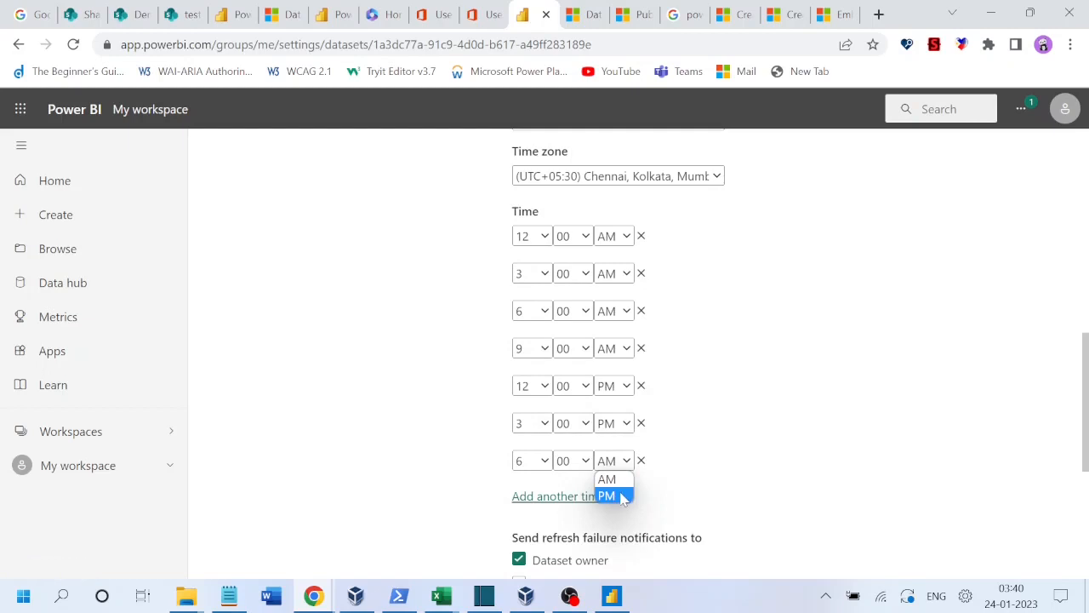
{"action": "left_click", "coordinate": [614, 496]}
{"action": "left_click", "coordinate": [564, 496]}
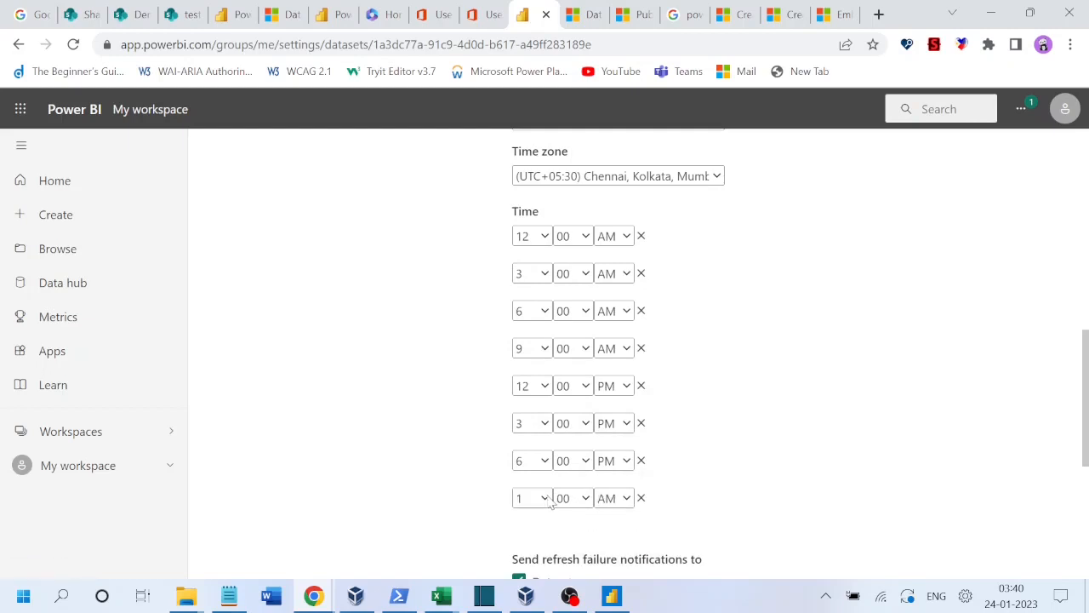
{"action": "left_click", "coordinate": [550, 500]}
{"action": "left_click", "coordinate": [526, 430]}
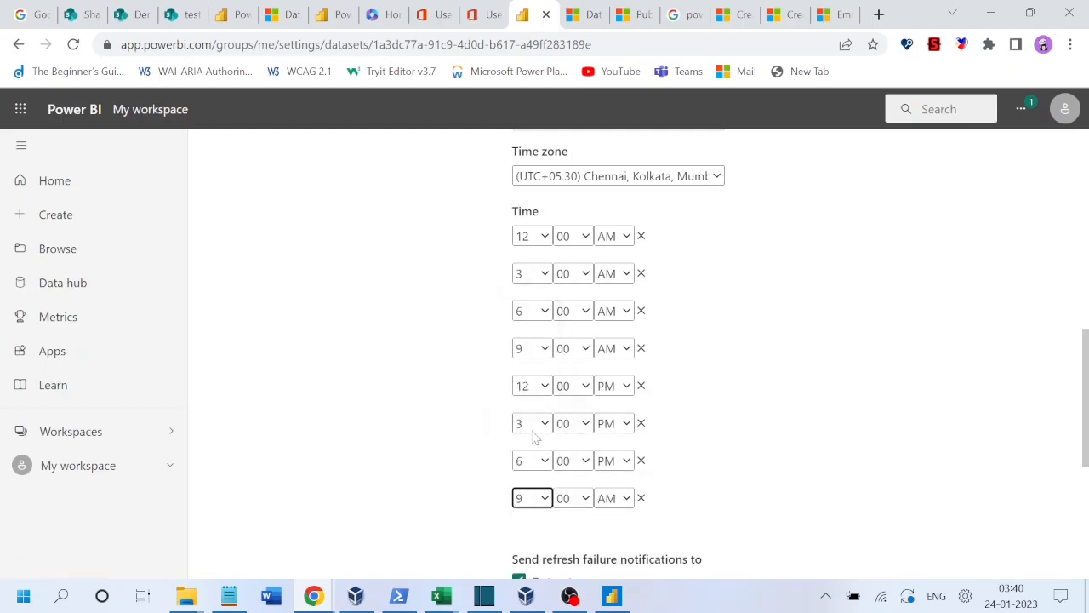
{"action": "left_click", "coordinate": [629, 505]}
{"action": "left_click", "coordinate": [622, 534]}
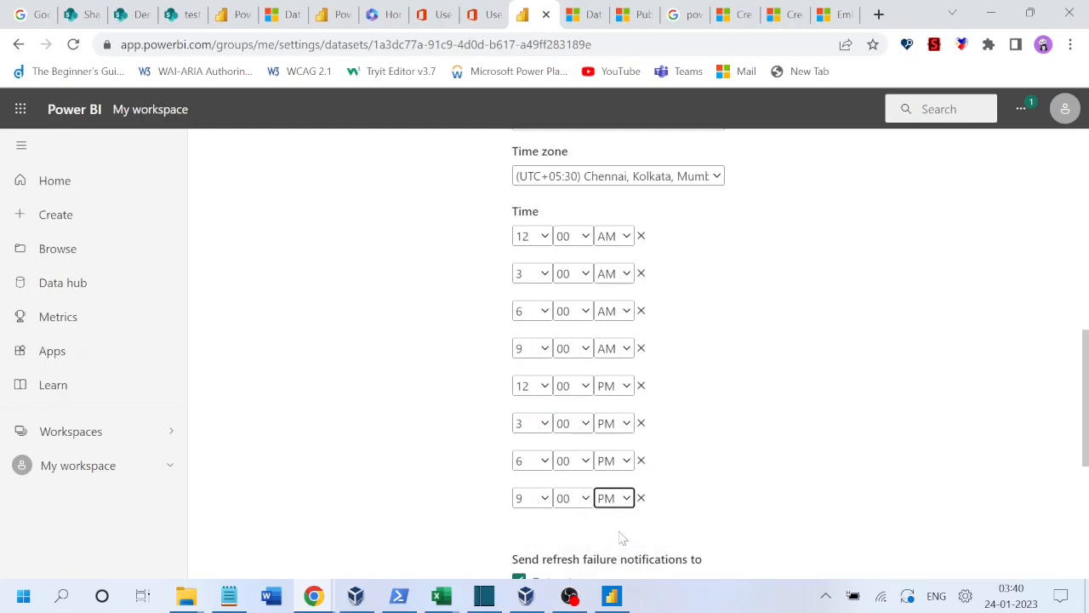
Step: Apply the scheduled refresh settings, keeping failure notifications addressed to the dataset owner
{"action": "left_click", "coordinate": [557, 527]}
{"action": "left_click_drag", "start_coordinate": [1086, 409], "coordinate": [1085, 523]}
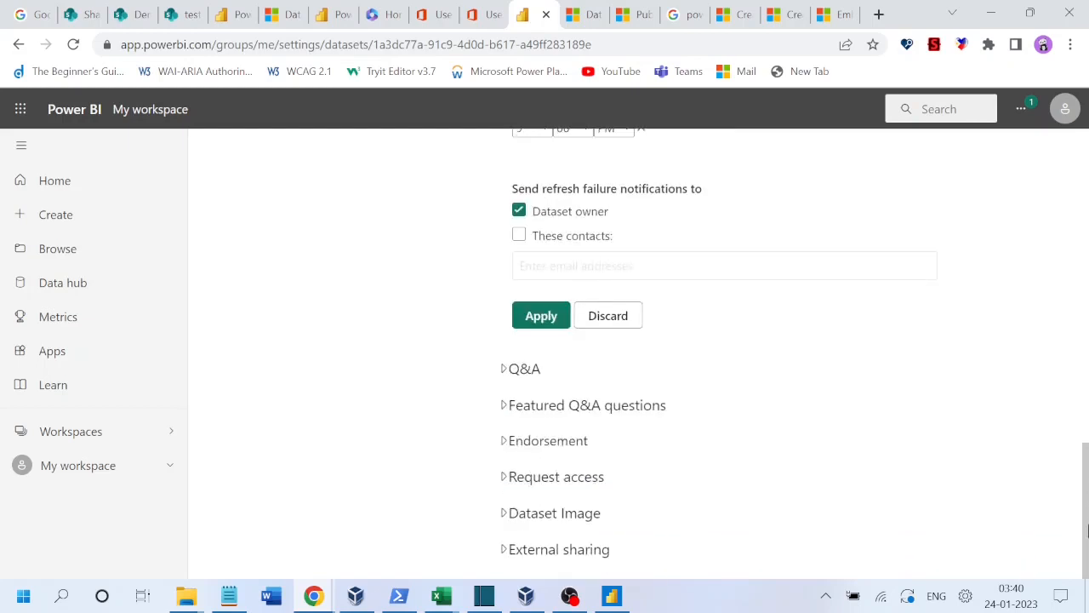
{"action": "left_click", "coordinate": [541, 318]}
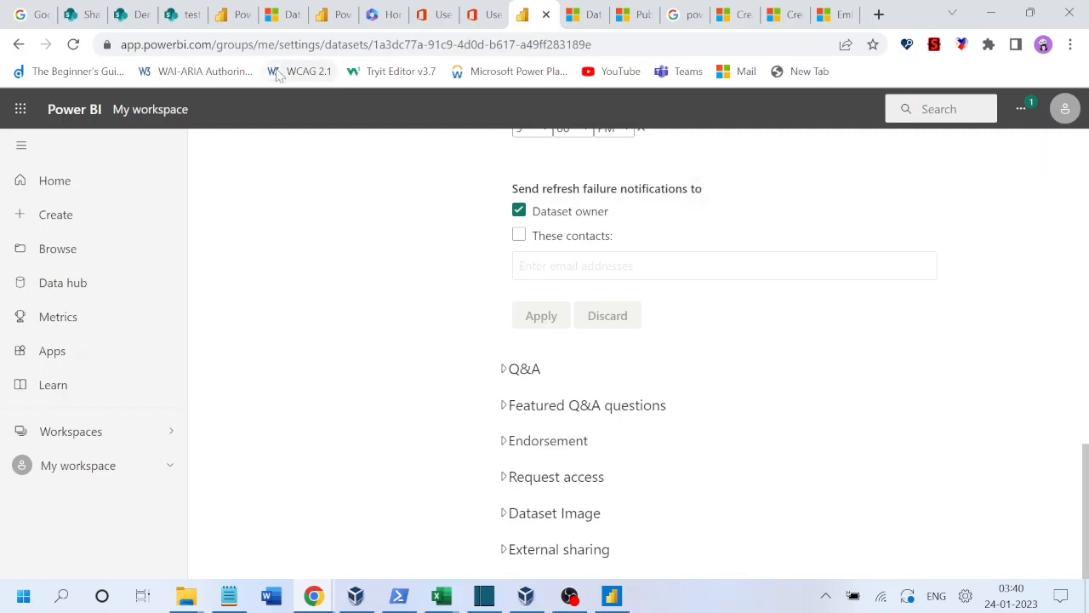
Step: Return to the testsite2 SharePoint home page, collapse the embedded report's Filters pane and examine the charts
{"action": "left_click", "coordinate": [191, 12]}
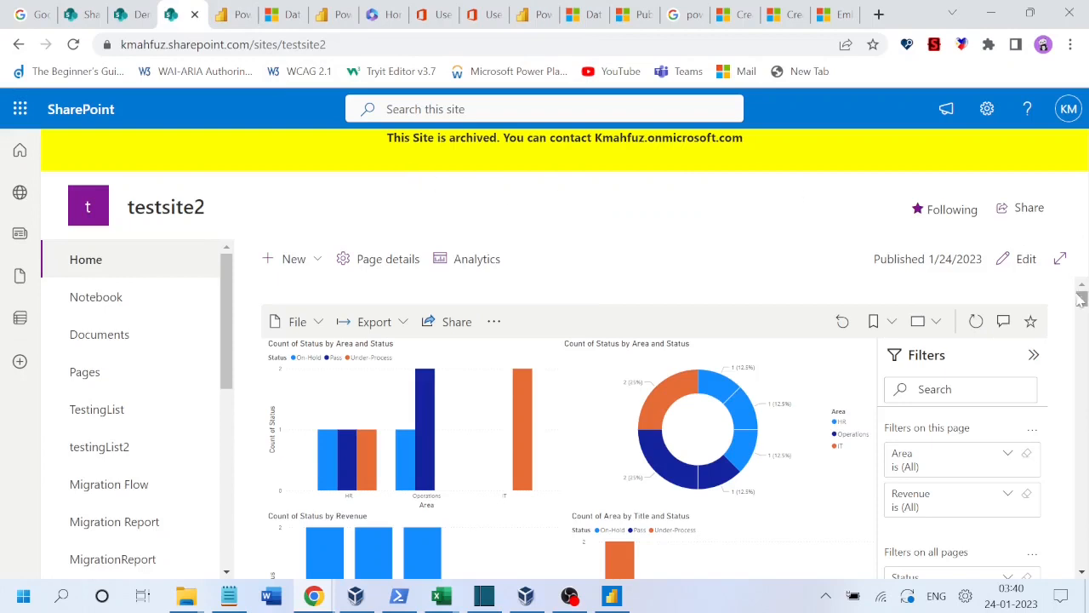
{"action": "left_click_drag", "start_coordinate": [1082, 298], "coordinate": [1083, 305]}
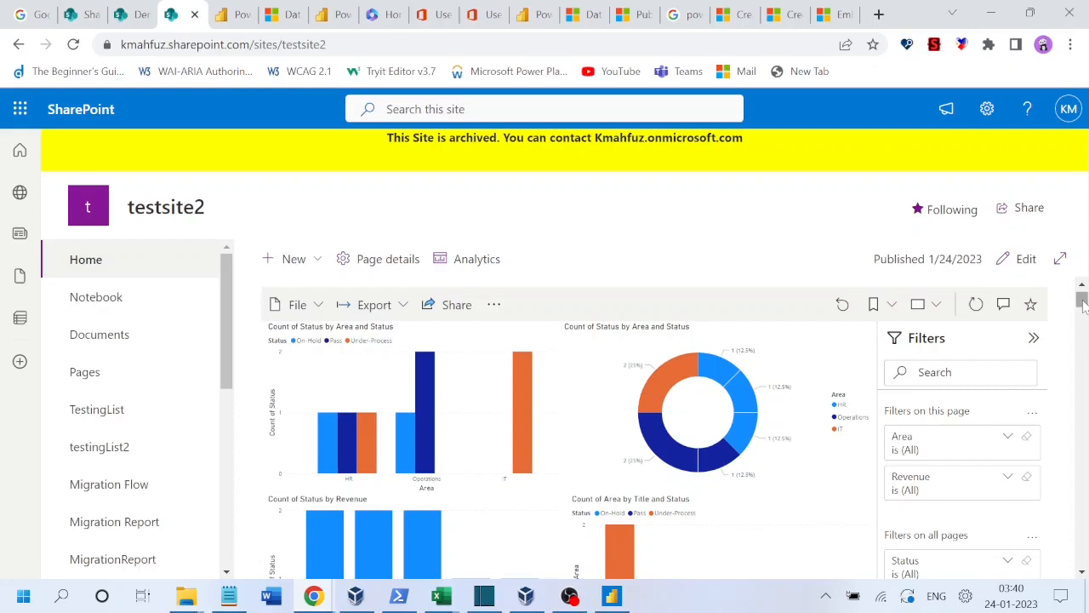
{"action": "left_click_drag", "start_coordinate": [1082, 300], "coordinate": [1084, 302]}
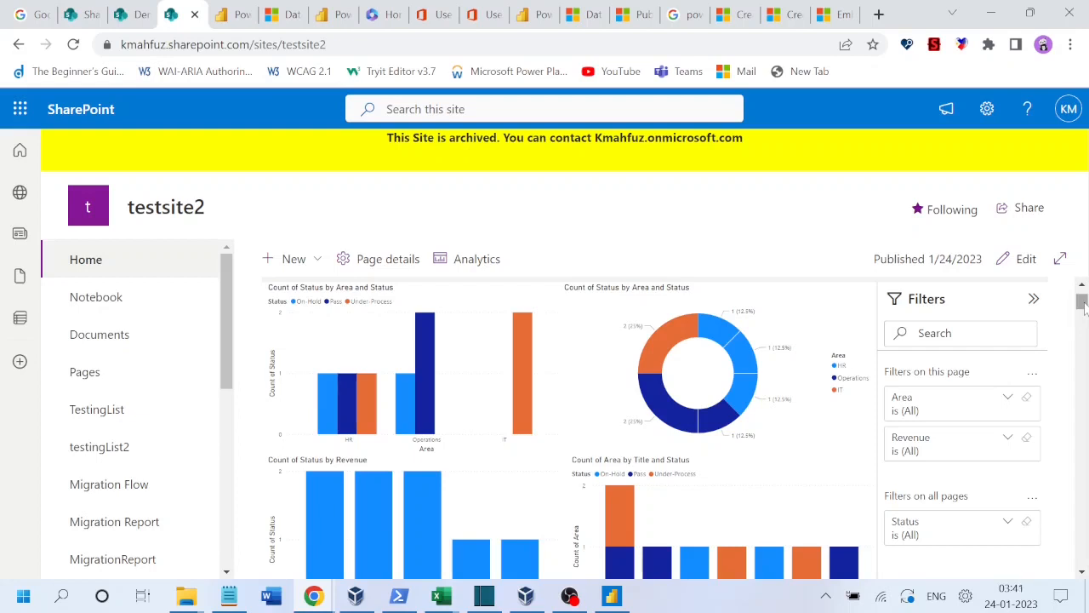
{"action": "left_click", "coordinate": [1035, 299]}
{"action": "scroll", "coordinate": [1079, 304], "scroll_direction": "down", "scroll_amount": 2}
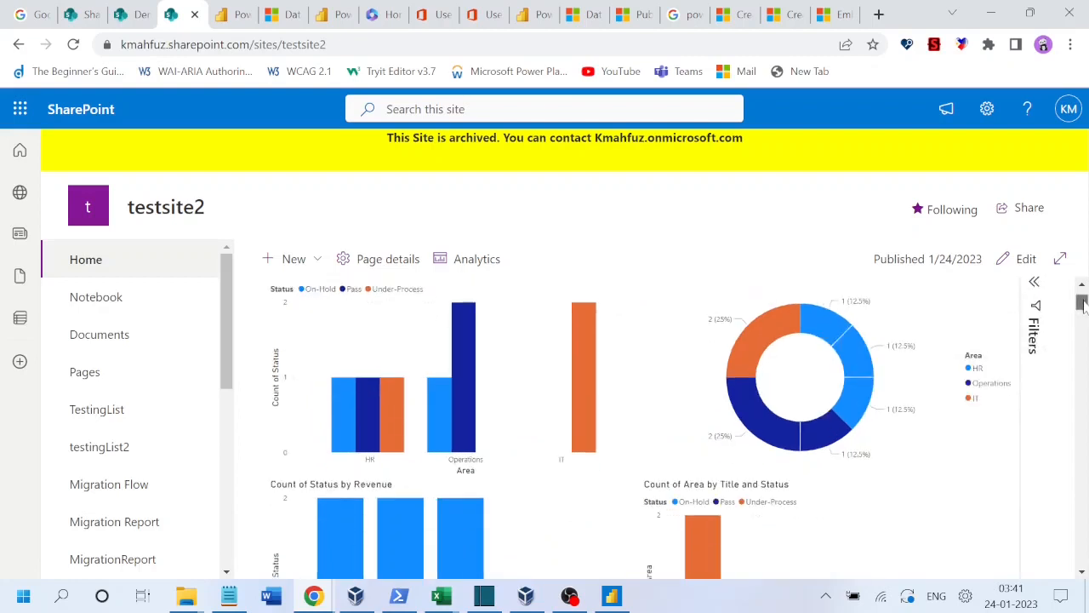
{"action": "scroll", "coordinate": [1081, 304], "scroll_direction": "up", "scroll_amount": 2}
{"action": "mouse_move", "coordinate": [576, 357]}
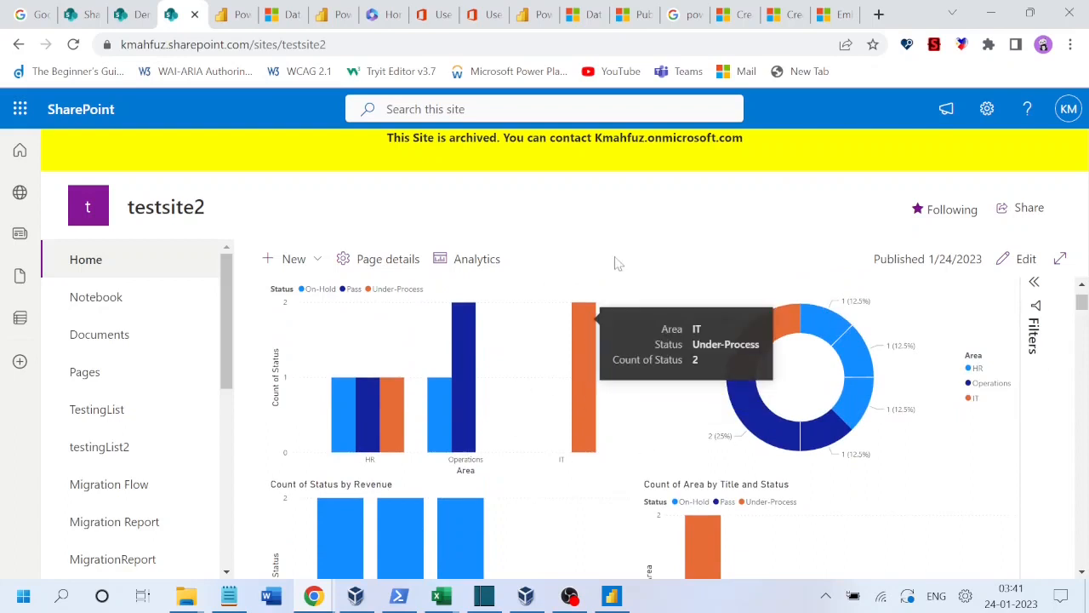